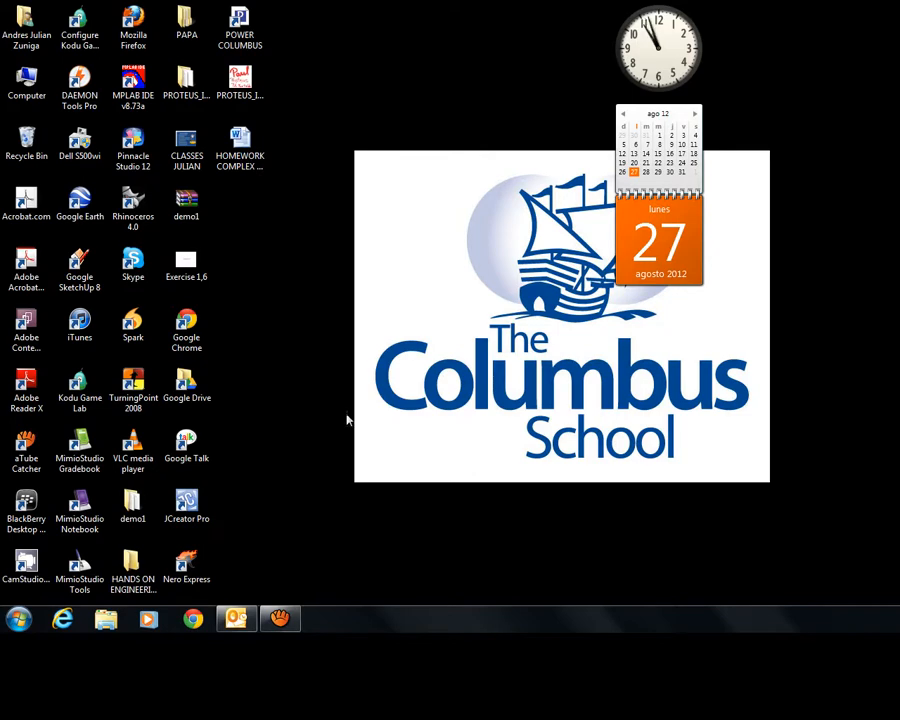
Step: Launch Rhinoceros 4.0 and start a new model from the Large Objects - Centimeters template
double_click(133, 203)
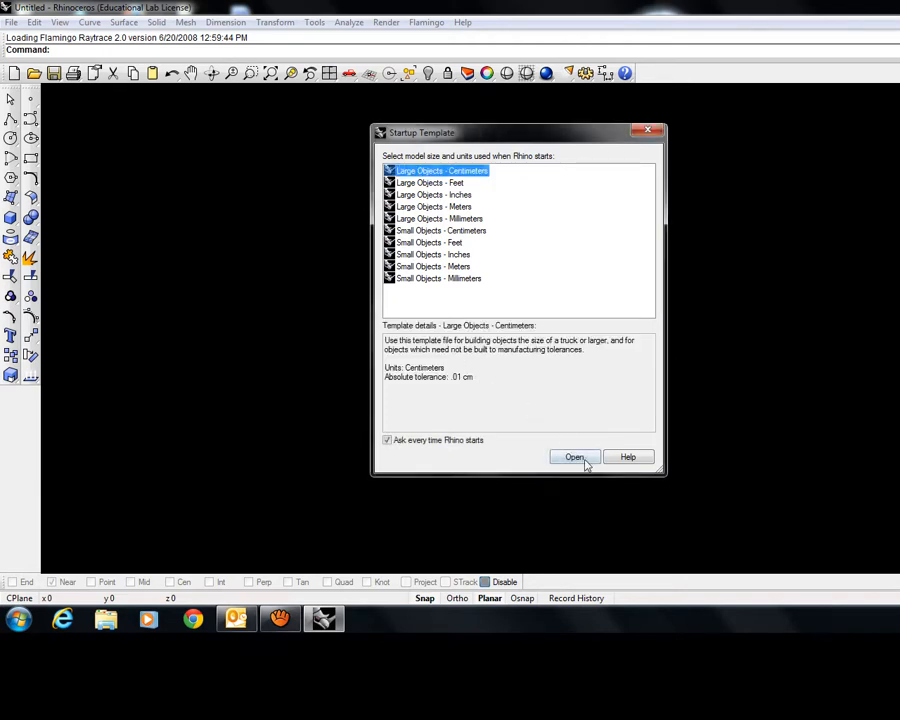
left_click(576, 458)
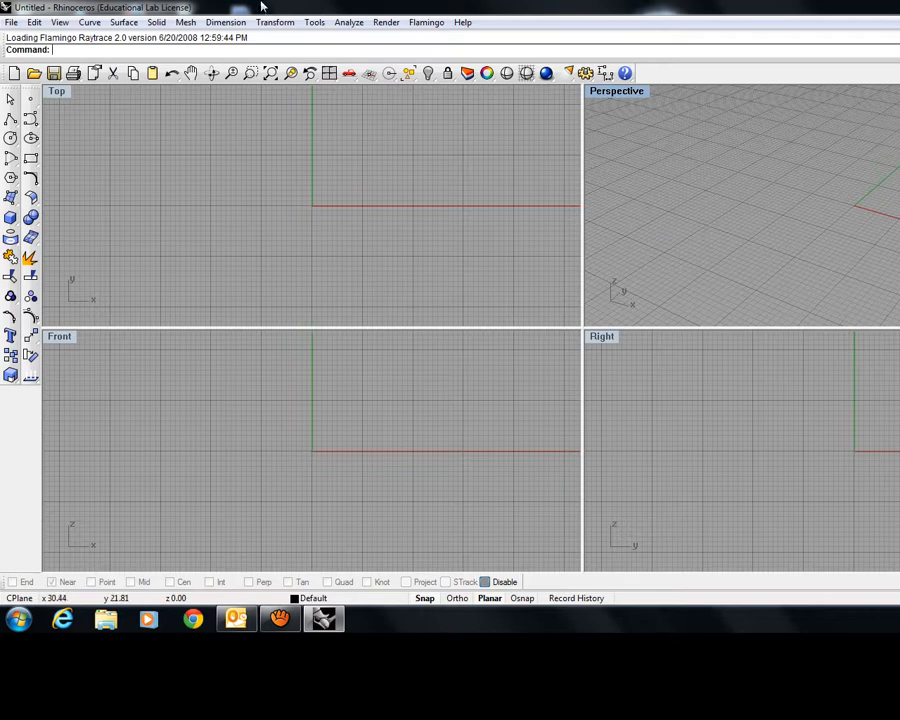
Step: Draw a corner-to-corner plane in the Top view from about (-30, -10) to (34, 17)
left_click(118, 23)
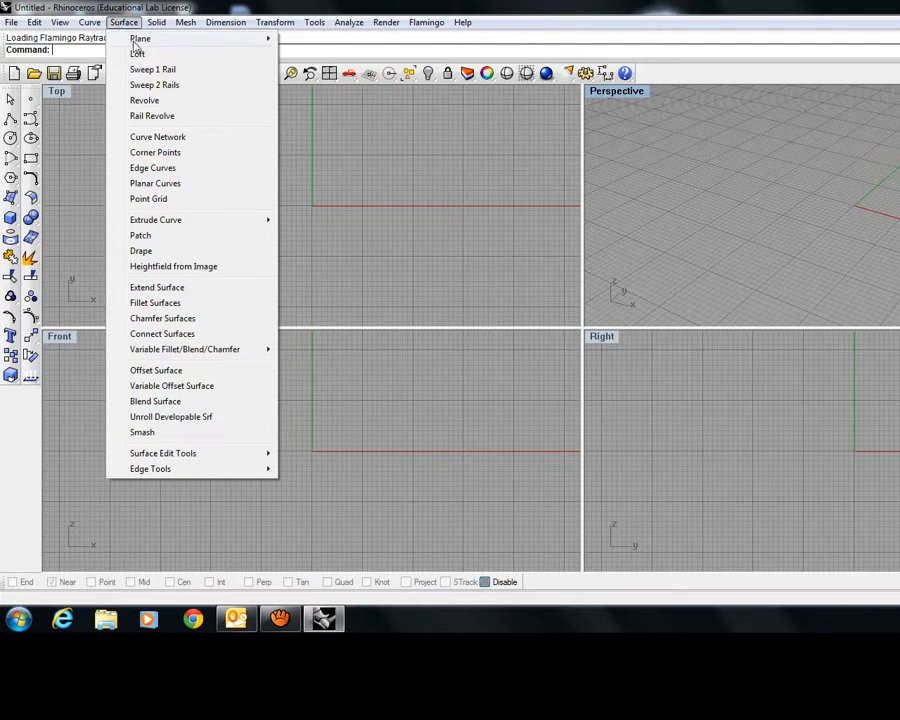
mouse_move(128, 40)
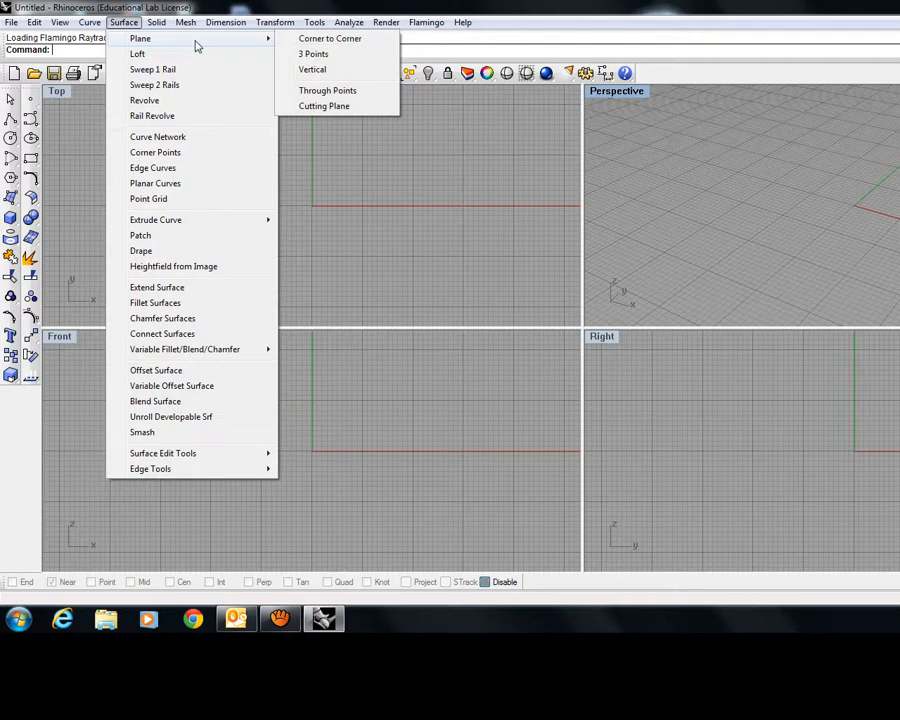
left_click(330, 39)
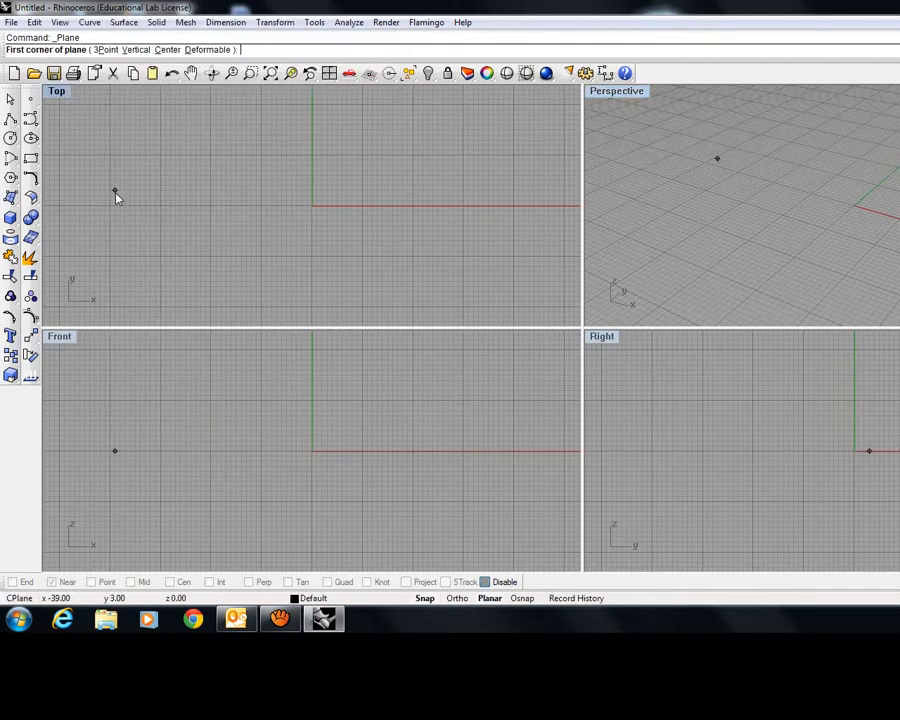
left_click(163, 257)
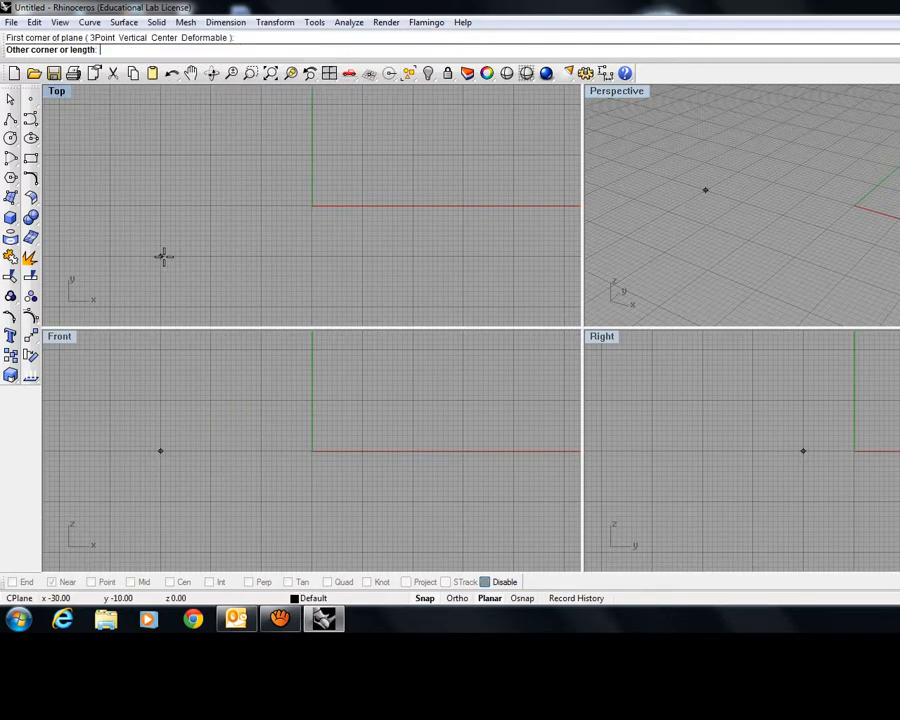
left_click(481, 119)
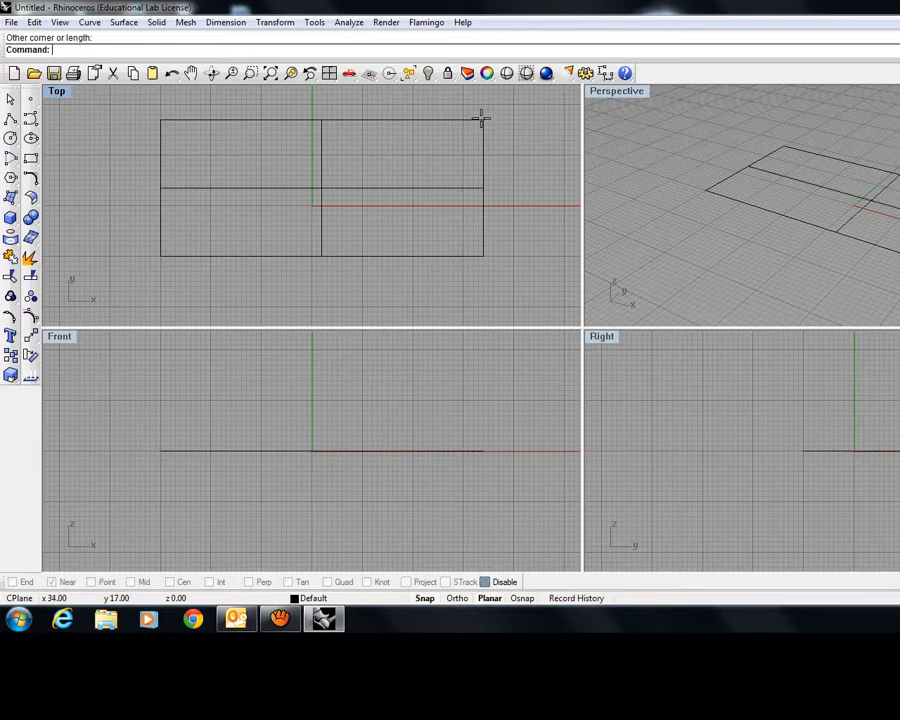
Step: Examine the plane from several angles in the Perspective view
left_click(616, 92)
left_click(644, 175)
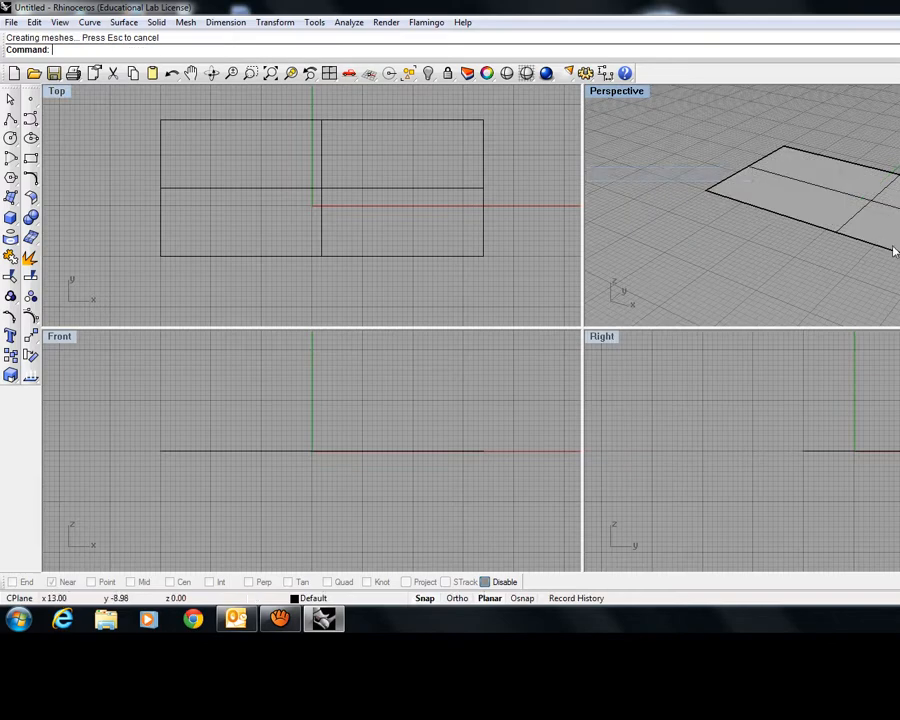
mouse_move(893, 248)
right_mouse_down()
mouse_move(761, 188)
mouse_move(829, 233)
mouse_move(895, 230)
mouse_move(897, 165)
mouse_move(860, 263)
right_mouse_up()
scroll(895, 220, "up", 4)
left_click(852, 264)
right_click_drag(787, 234, 864, 203)
scroll(842, 460, "up", 5)
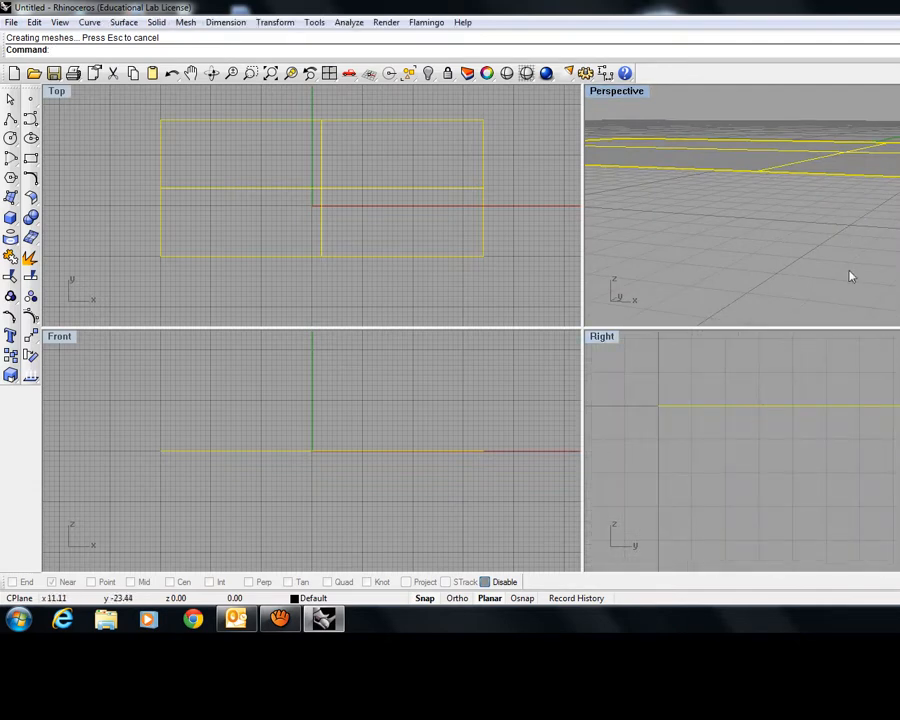
right_click_drag(850, 273, 730, 275)
left_click(896, 261)
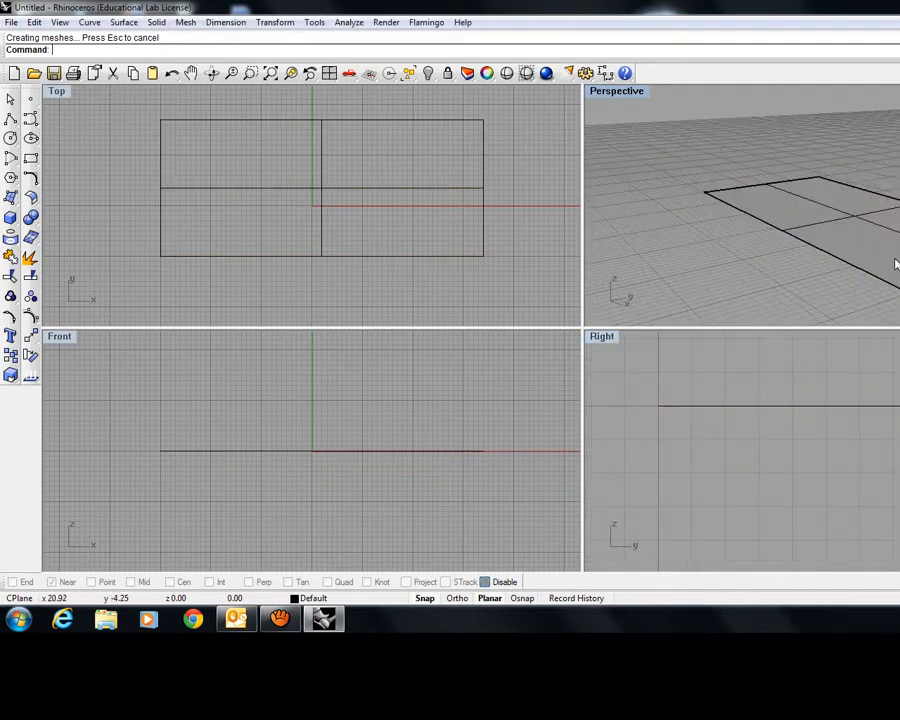
mouse_move(896, 261)
right_mouse_down()
mouse_move(898, 212)
mouse_move(889, 257)
right_mouse_up()
left_click(888, 231)
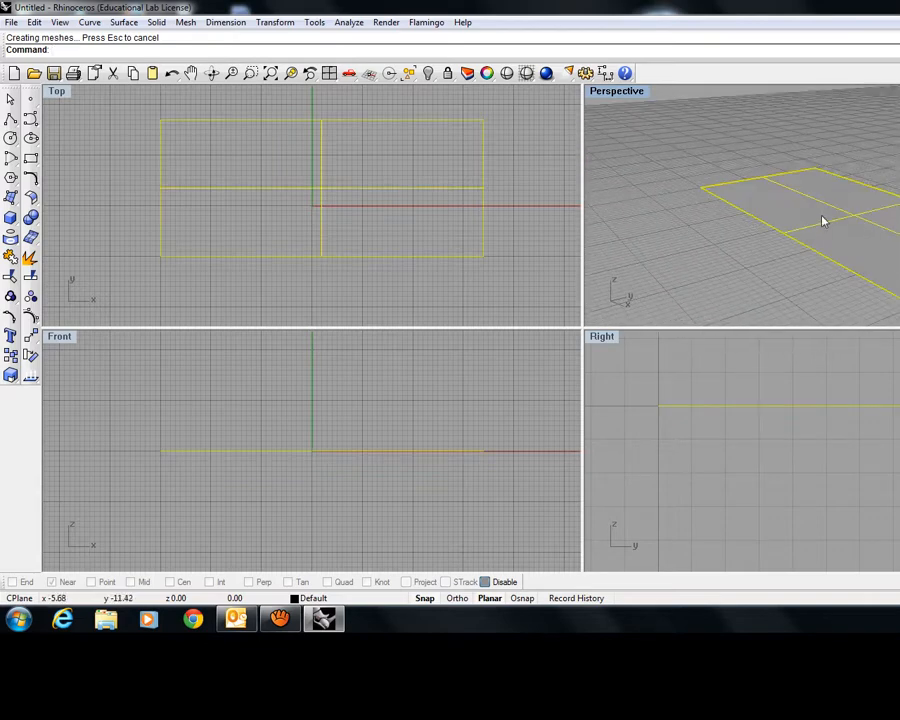
left_click(689, 231)
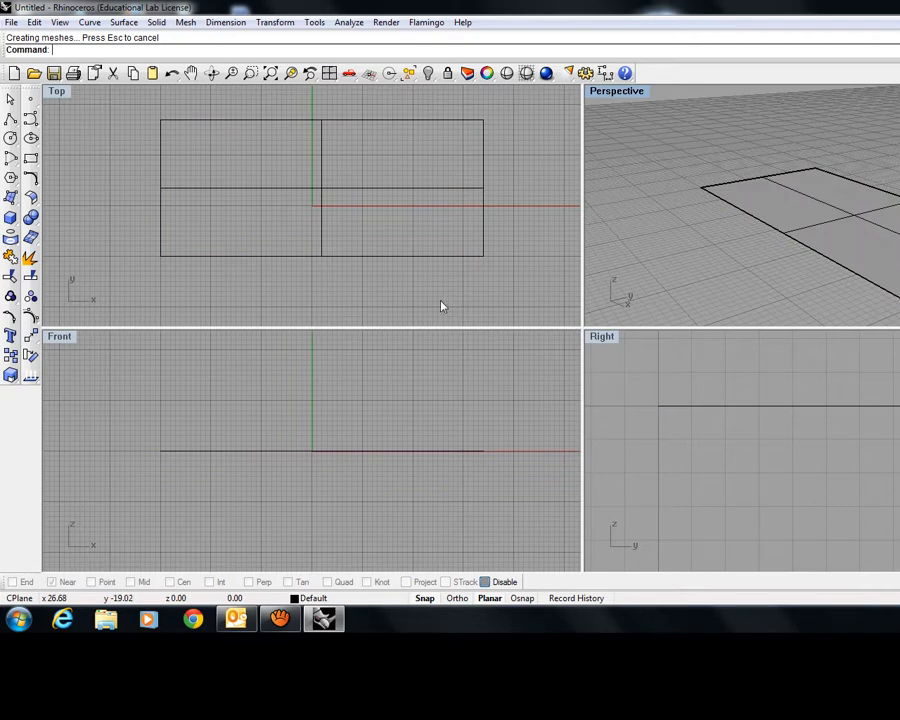
Step: Delete the plane at the origin
scroll(331, 204, "down", 2)
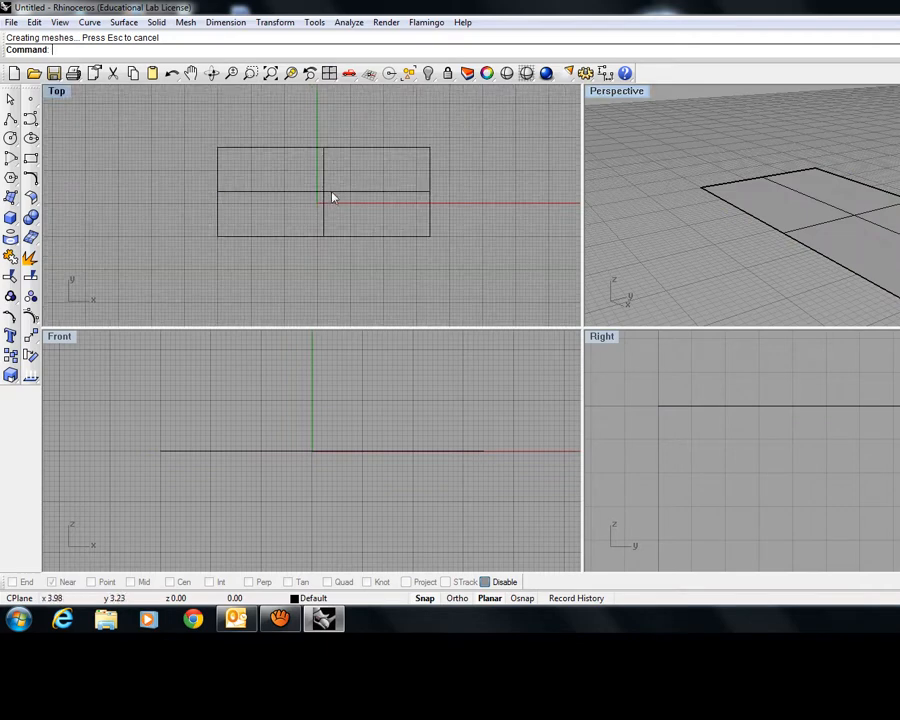
left_click(333, 196)
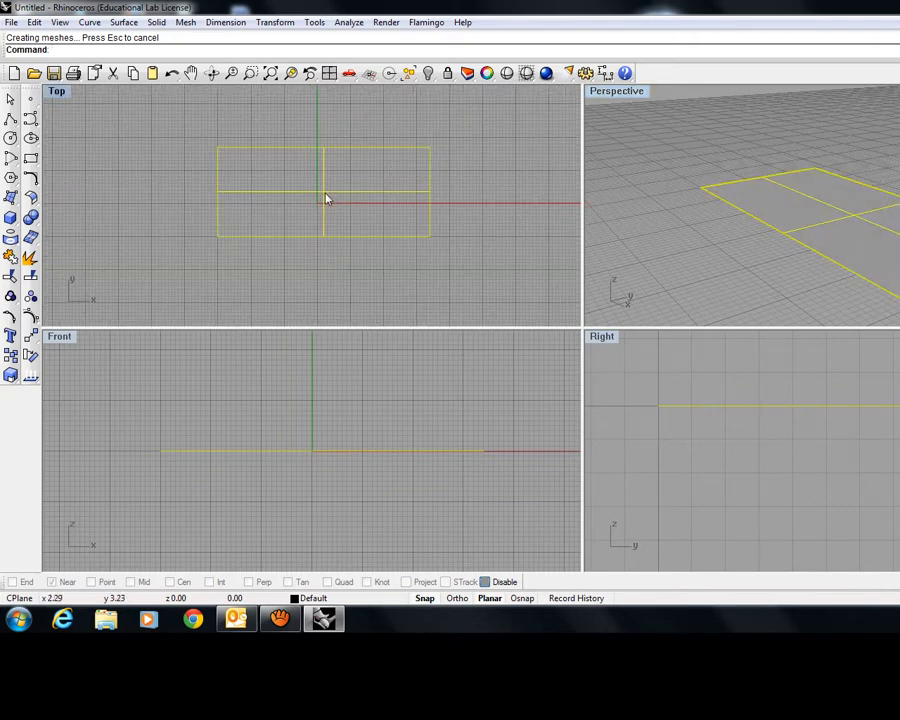
key("Delete")
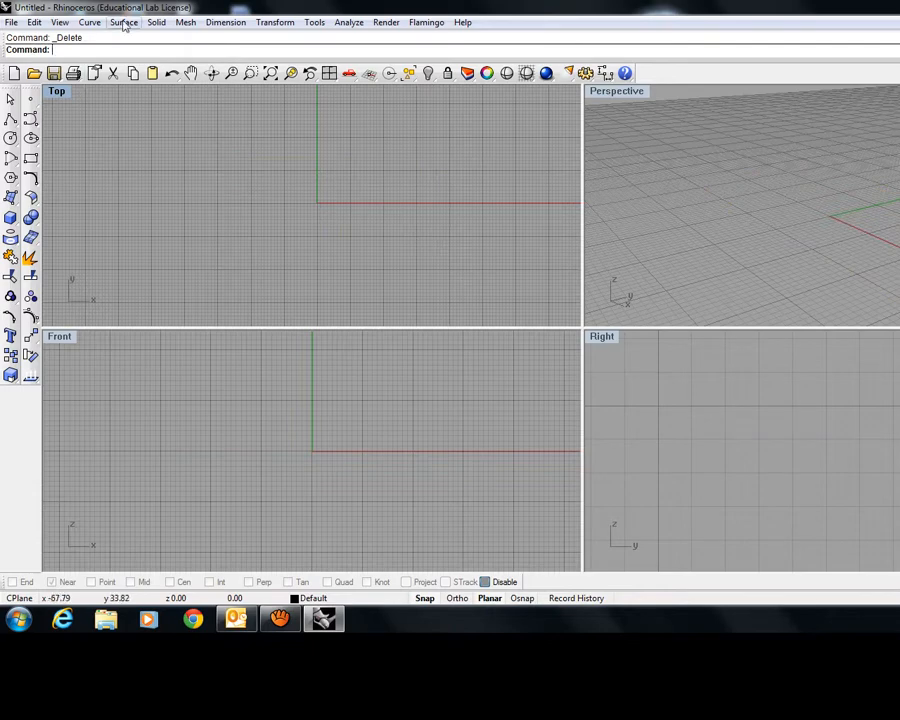
Step: Draw a corner-to-corner plane of about 30 by 14 cm near the grid's upper-left corner in the Top view
left_click(124, 22)
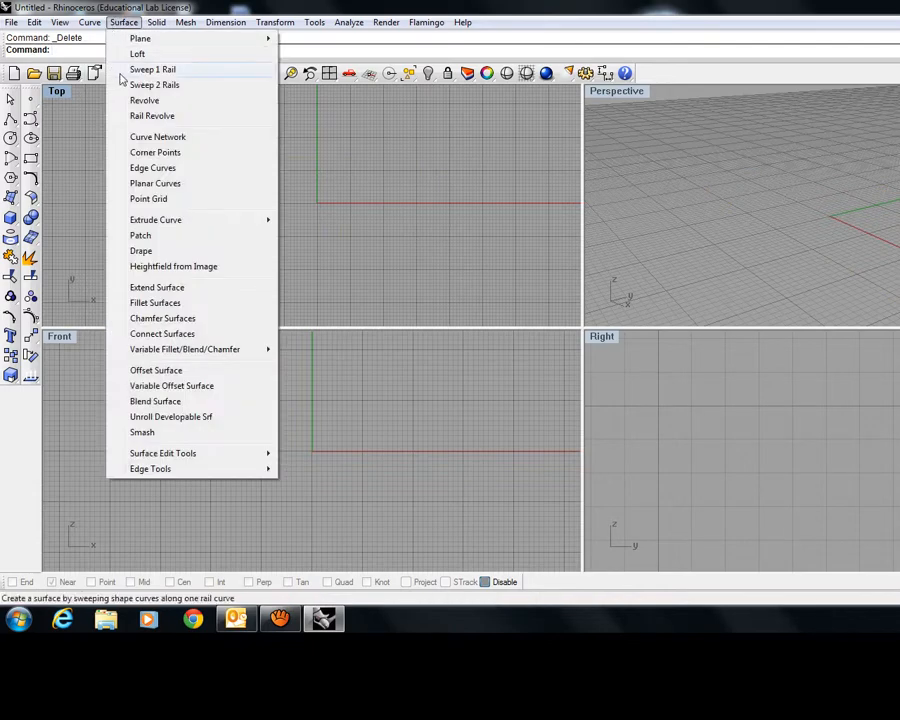
mouse_move(243, 40)
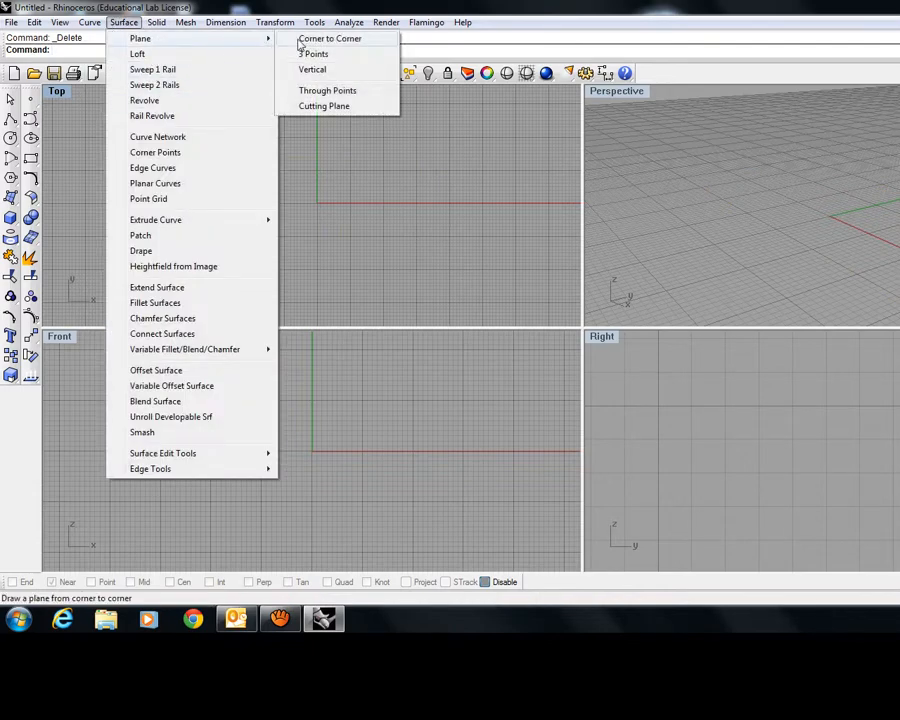
left_click(300, 42)
right_click_drag(77, 130, 263, 199)
scroll(221, 175, "down", 5)
scroll(305, 218, "down", 4)
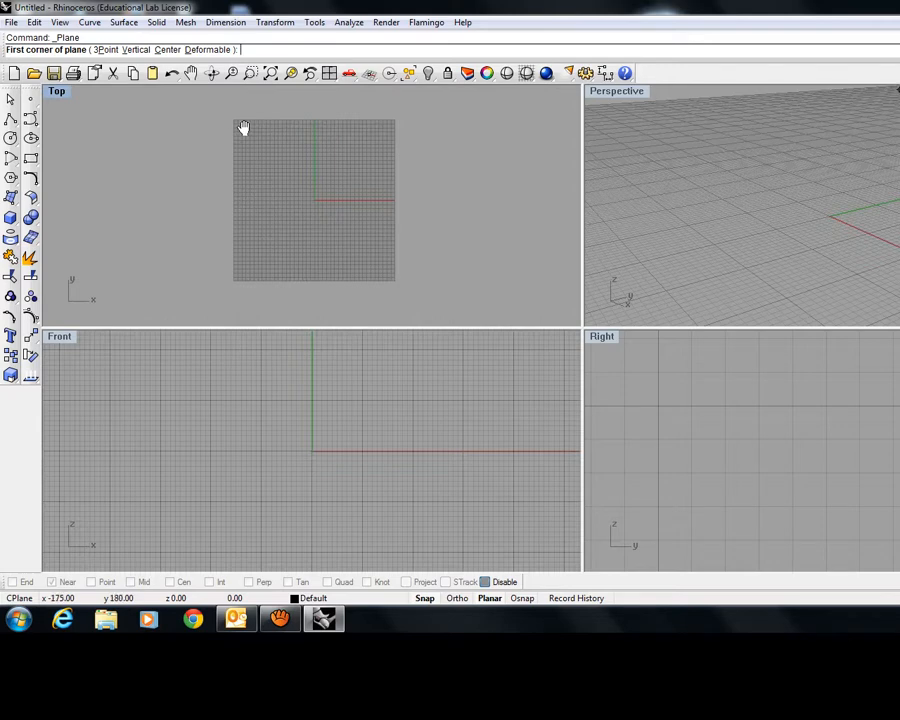
scroll(243, 126, "up", 6)
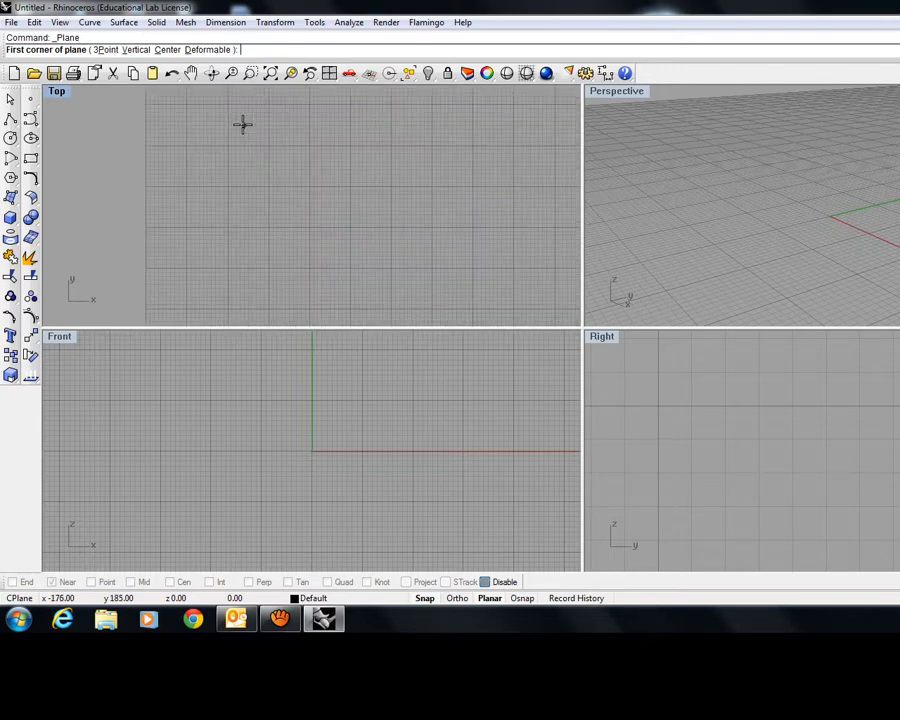
right_click_drag(240, 125, 256, 208)
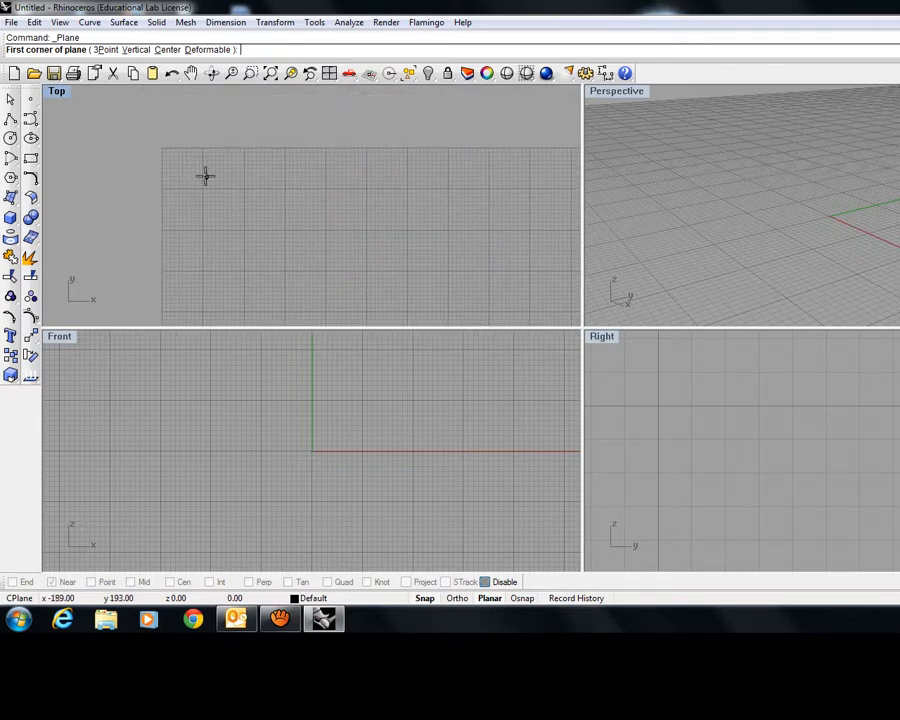
left_click(203, 173)
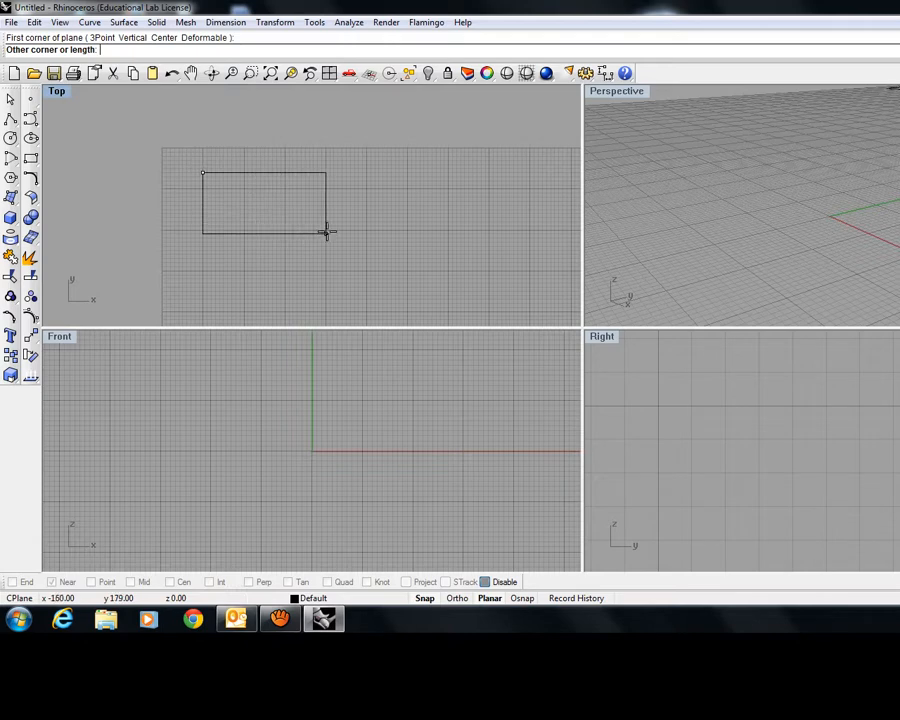
left_click(325, 230)
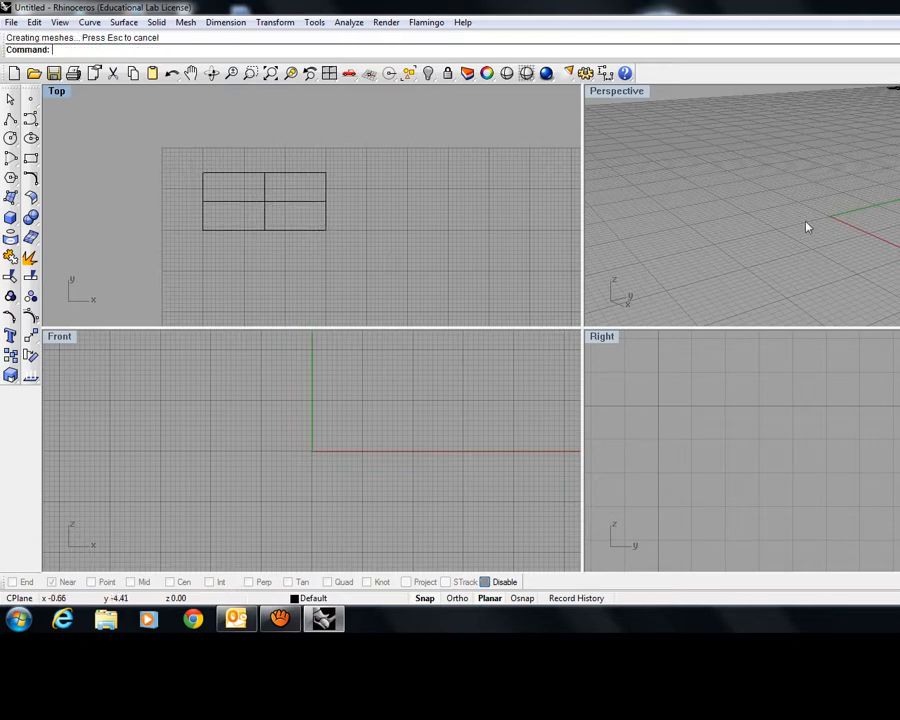
Step: Draw a 3-point plane beside the first one in the Top view, with a base edge about 30 cm long and a width of about 14 cm
right_click_drag(808, 227, 751, 271)
scroll(295, 179, "up", 2)
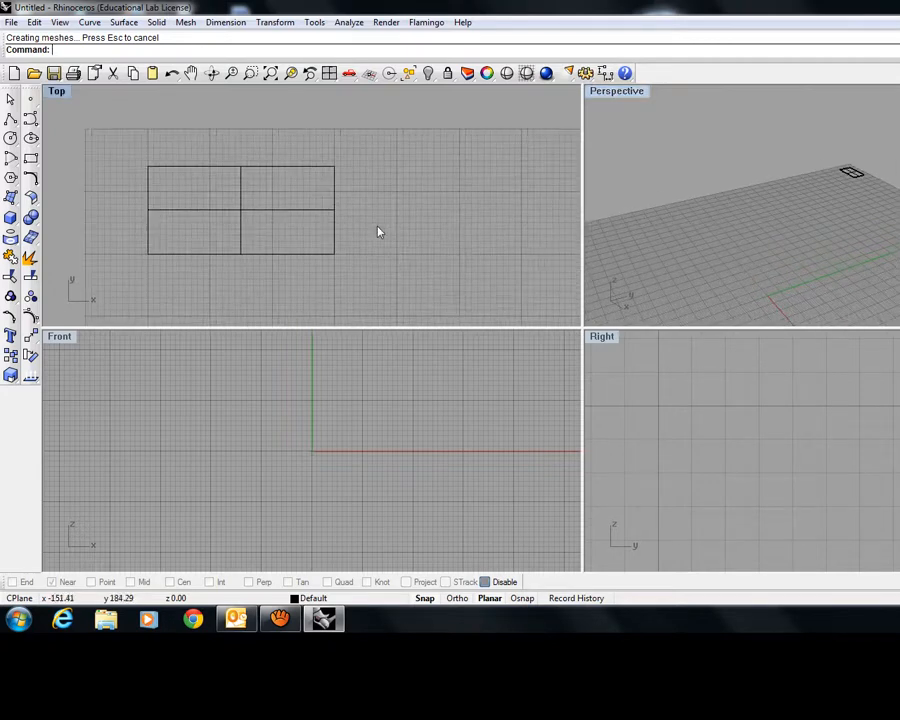
right_click_drag(378, 232, 345, 226)
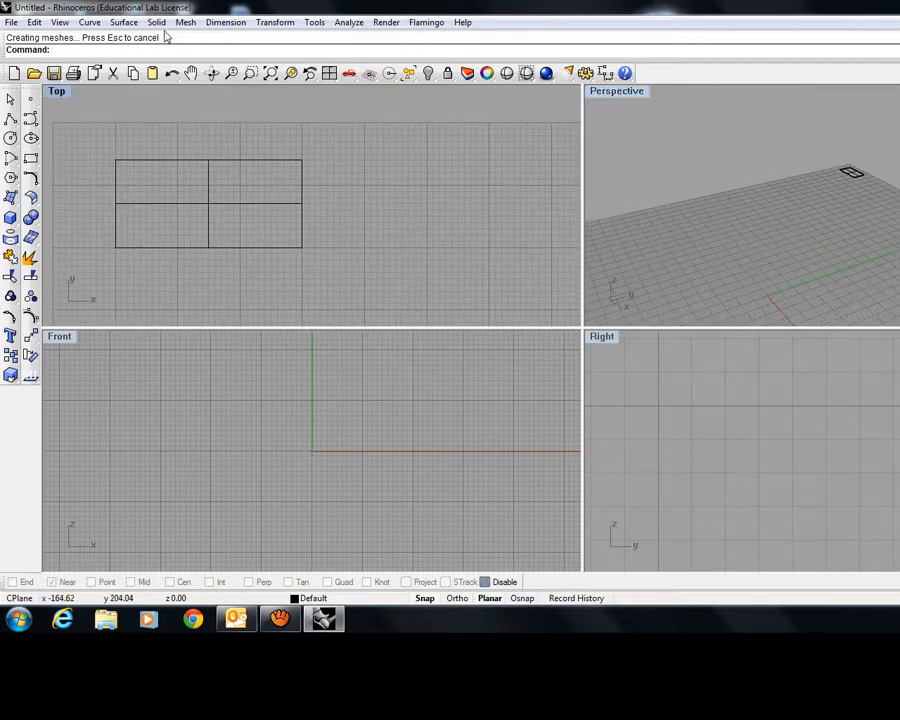
left_click(124, 22)
mouse_move(174, 42)
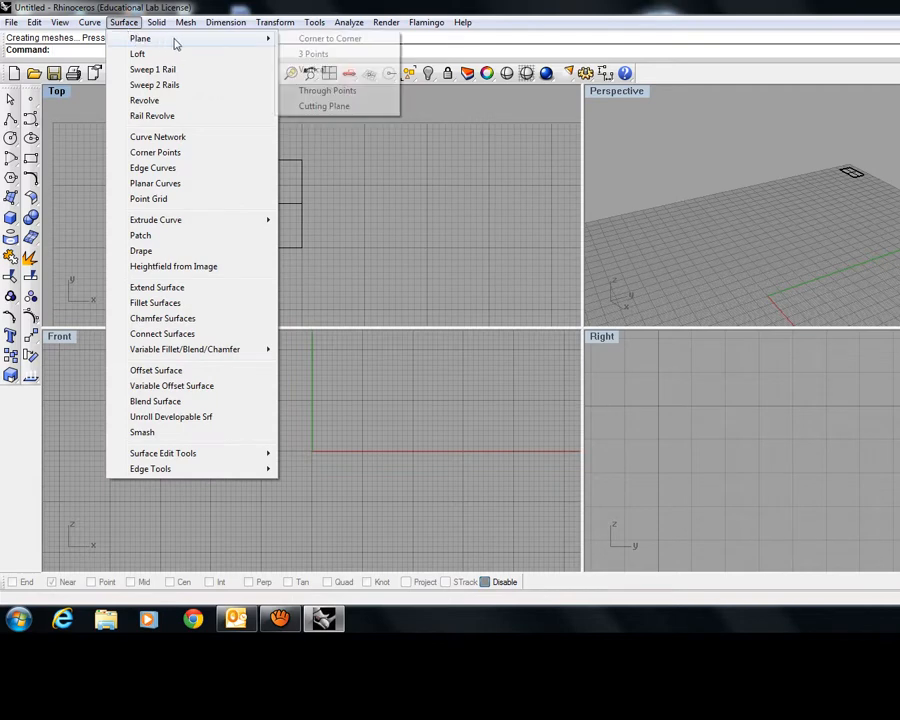
left_click(314, 53)
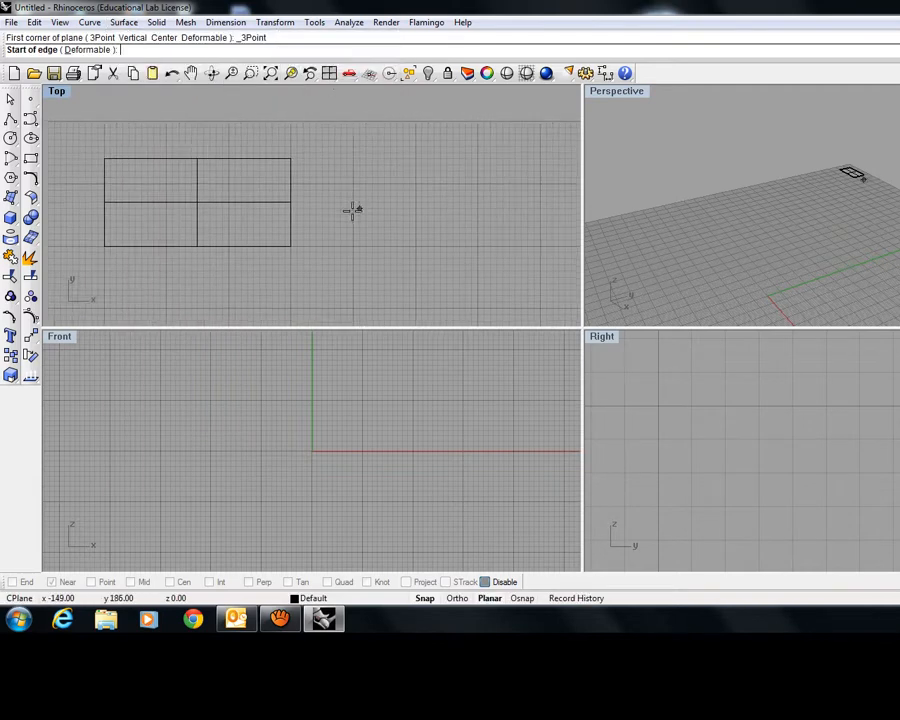
right_click_drag(352, 209, 231, 213)
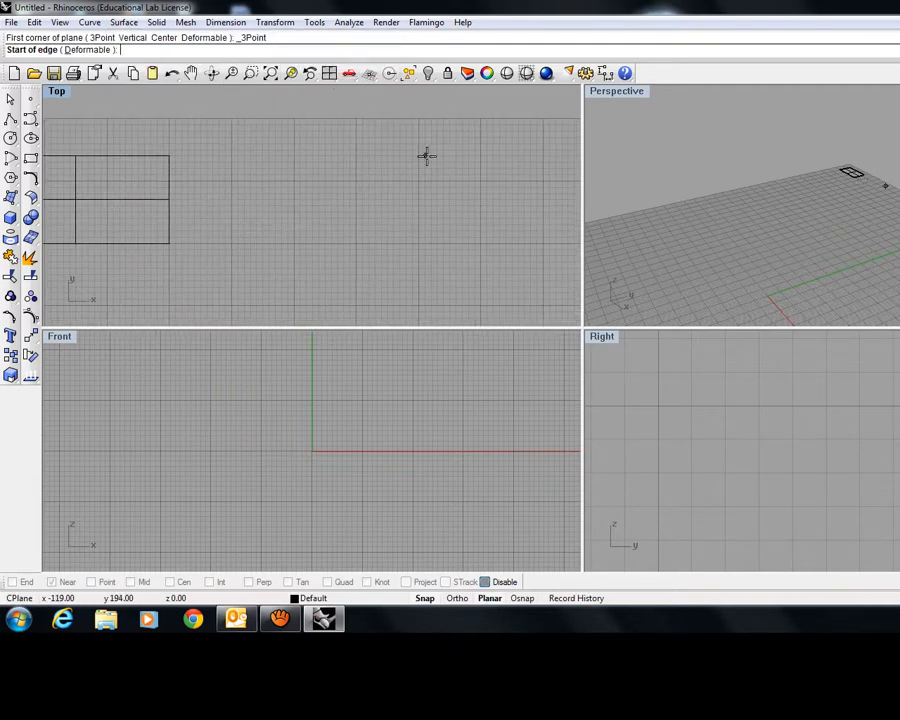
left_click(231, 243)
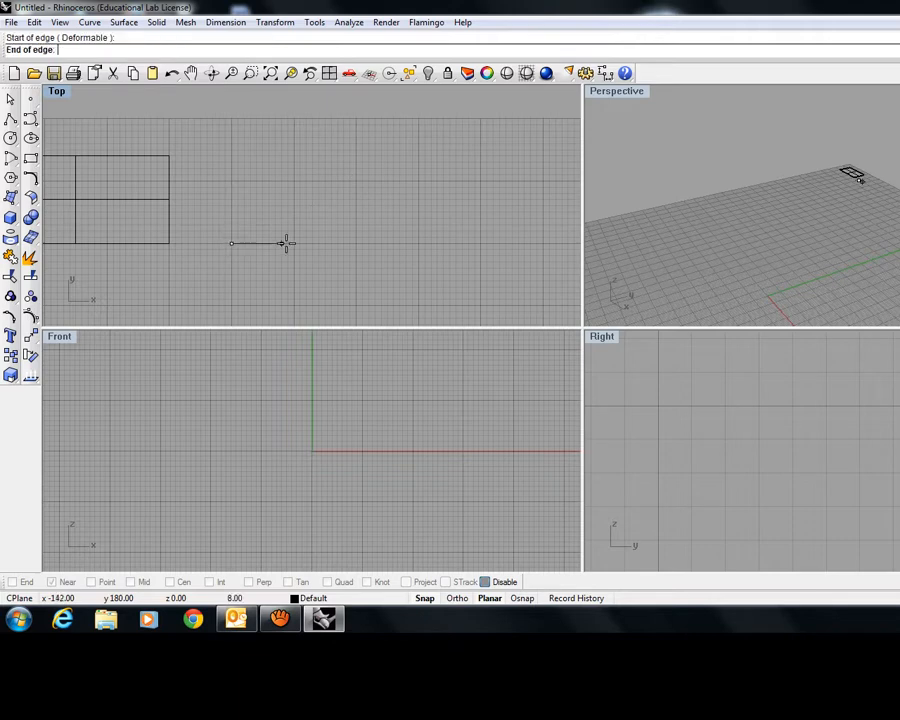
left_click(418, 243)
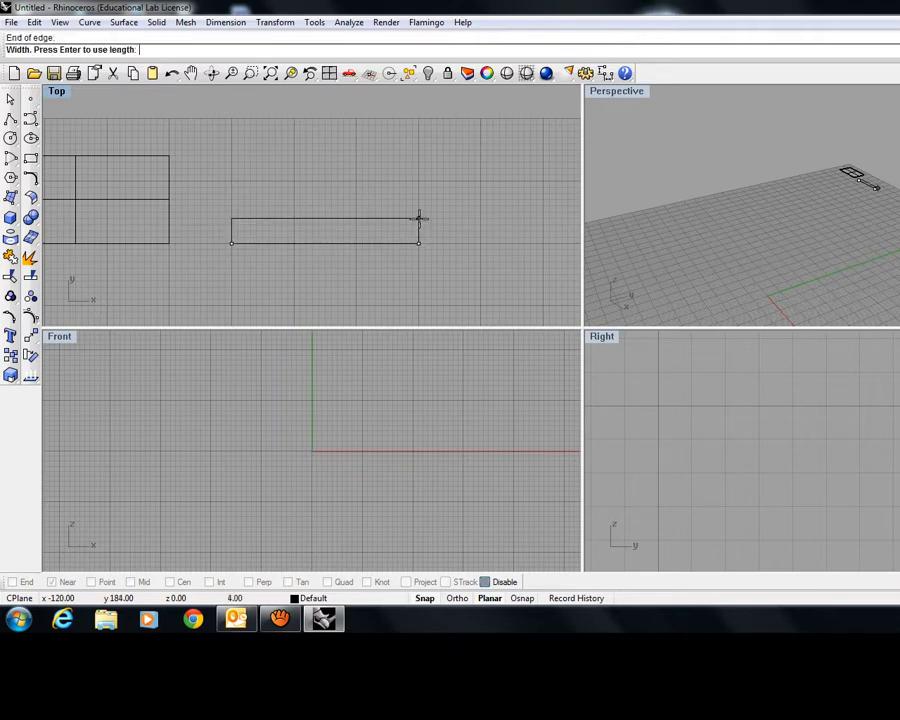
left_click(418, 155)
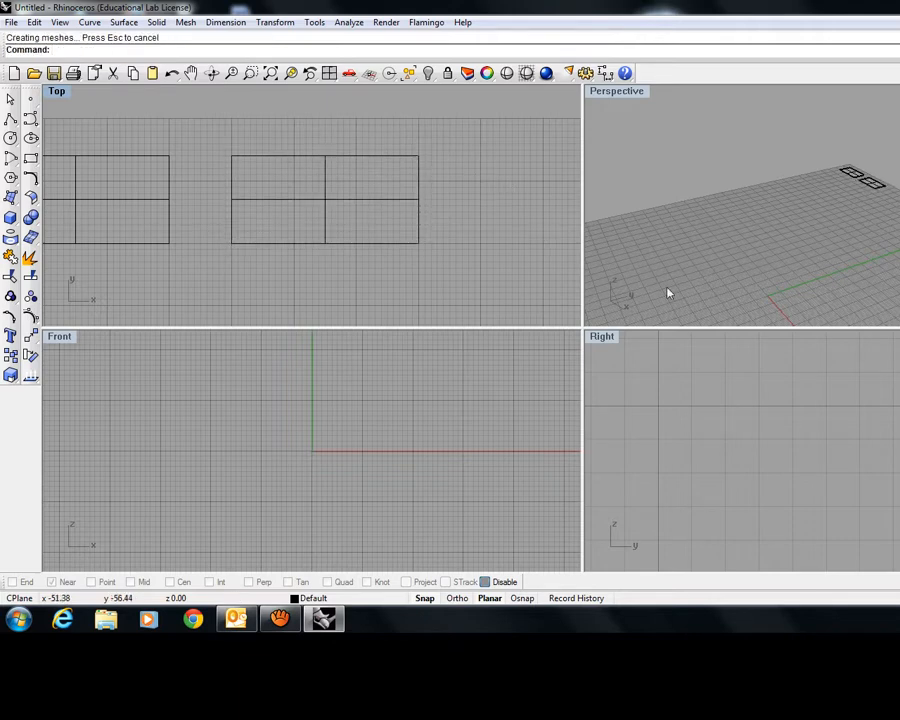
scroll(847, 209, "up", 4)
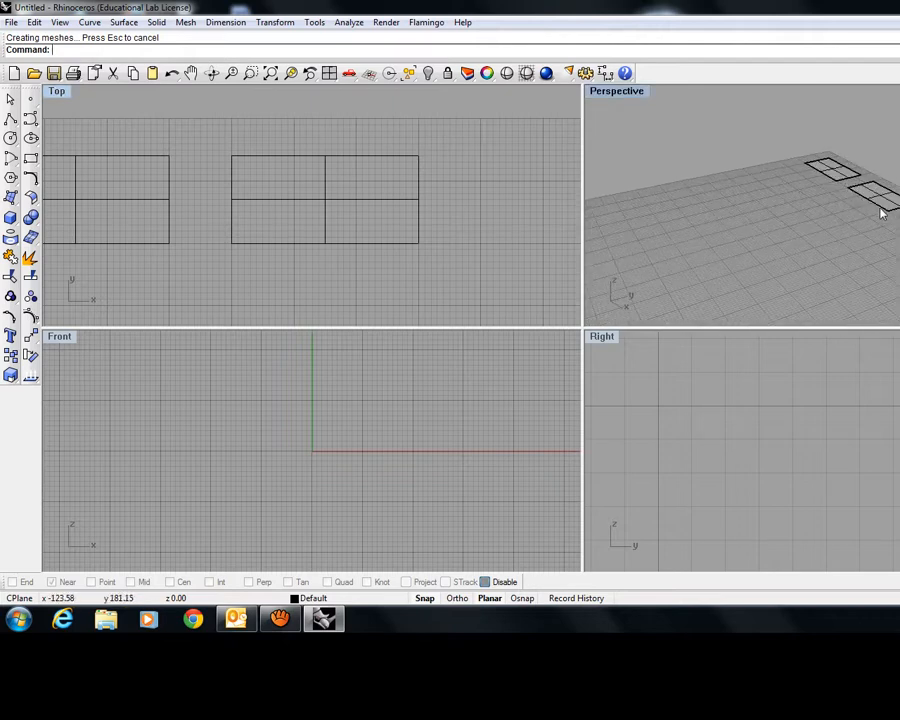
scroll(818, 212, "down", 5)
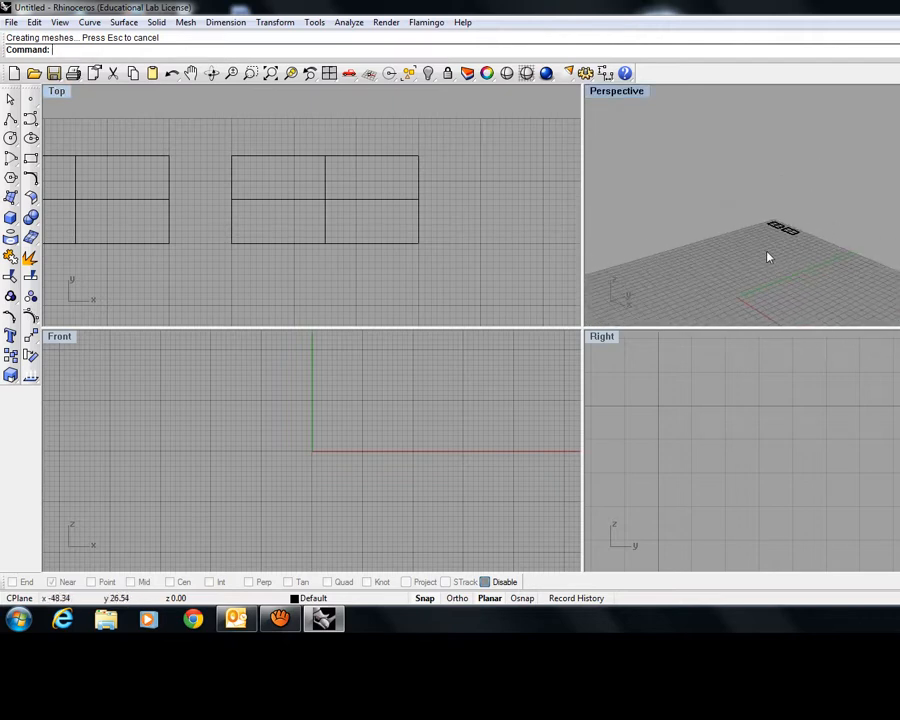
scroll(715, 275, "down", 3)
Step: Draw a vertical plane to the right of the 3-point plane, with a base edge about 30 cm long and a height of about 30 cm
scroll(287, 229, "down", 4)
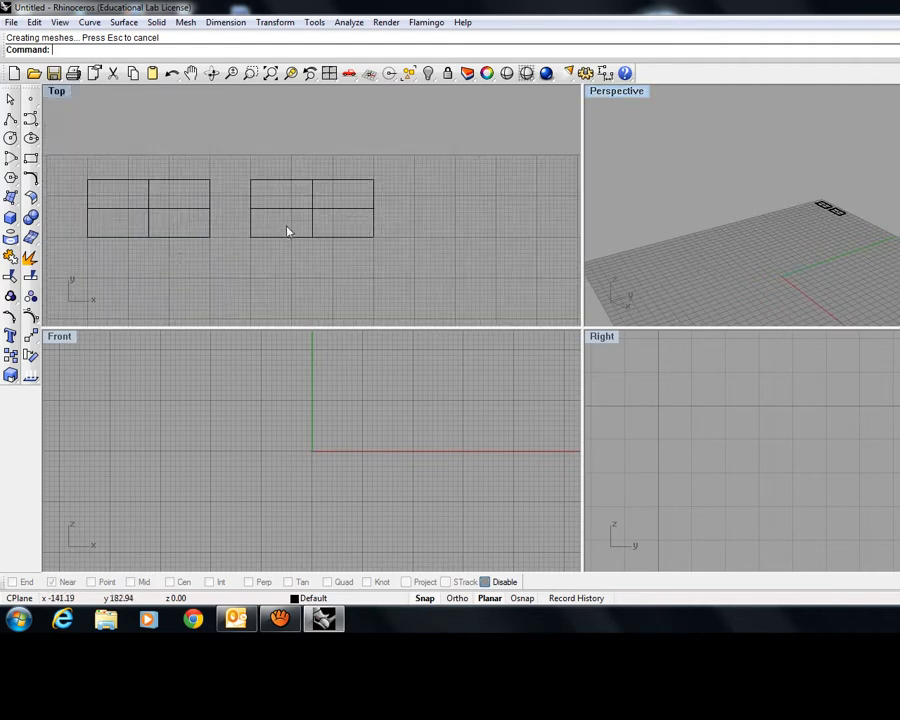
right_click_drag(156, 188, 181, 143)
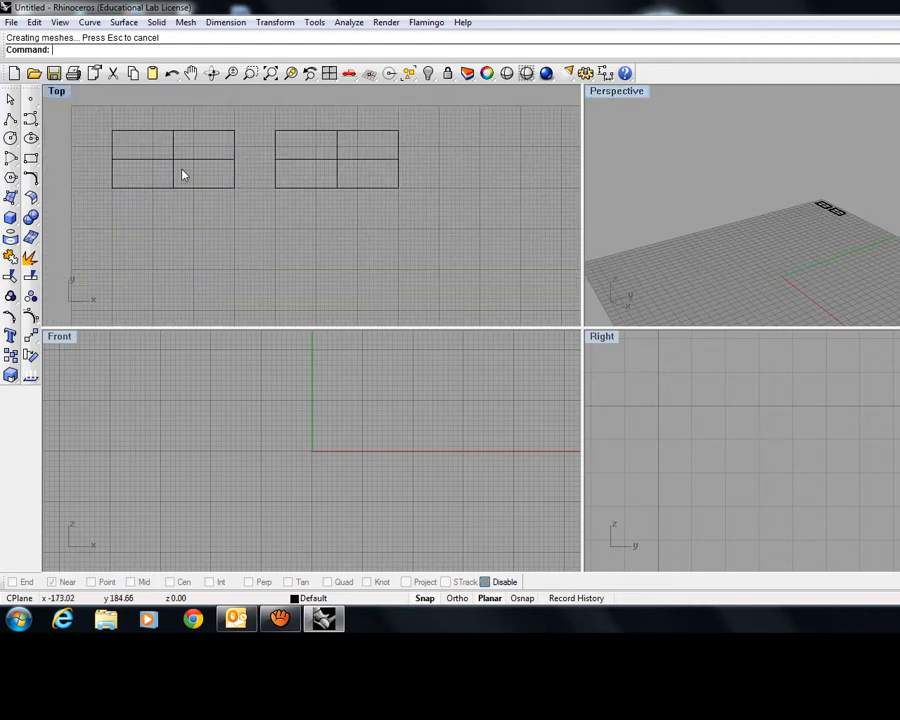
left_click(118, 21)
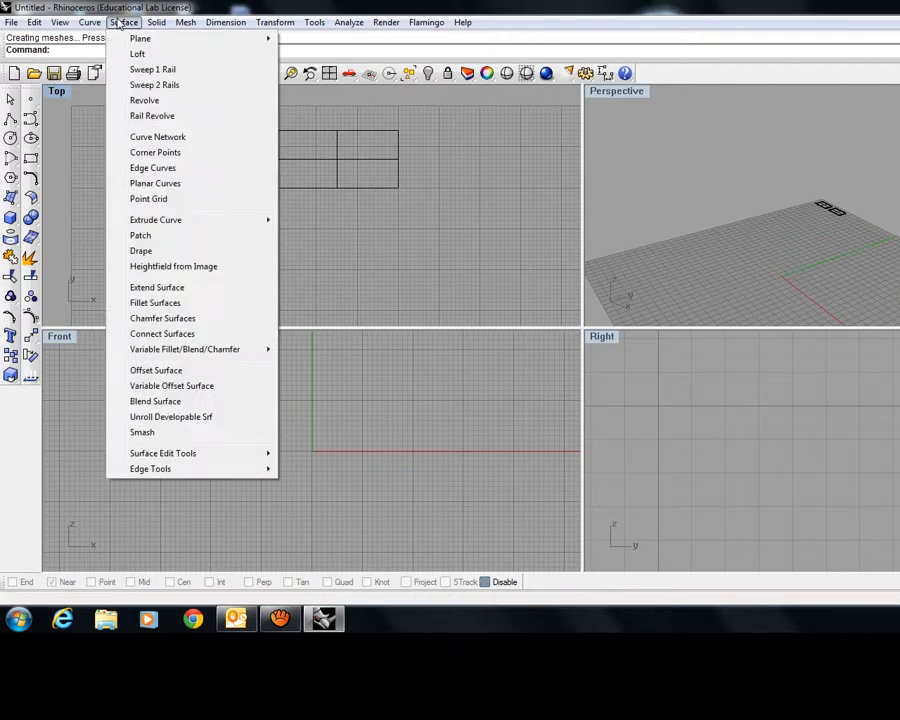
mouse_move(144, 40)
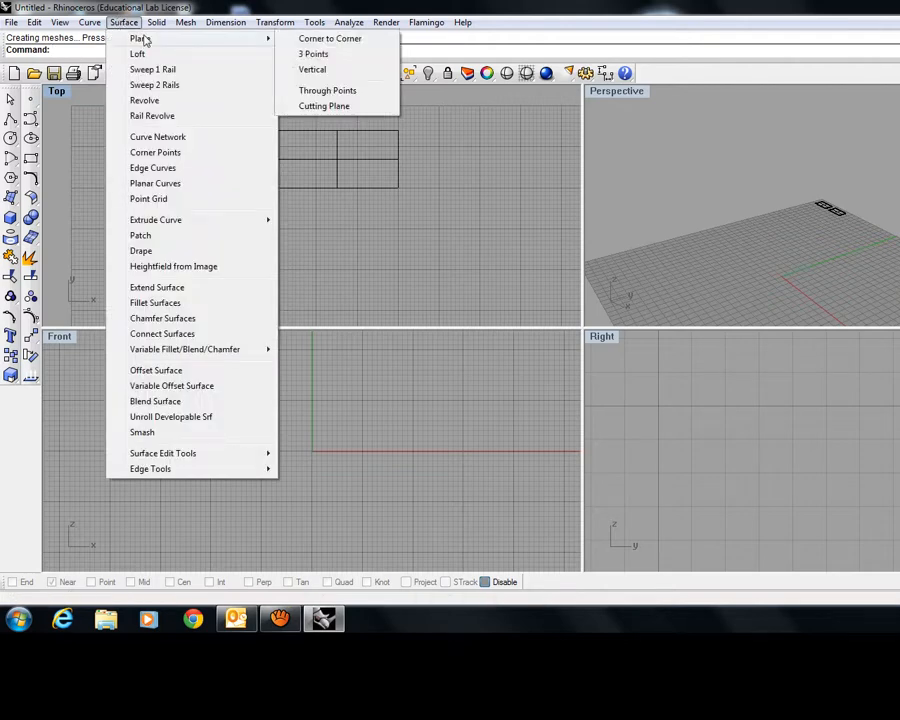
left_click(318, 72)
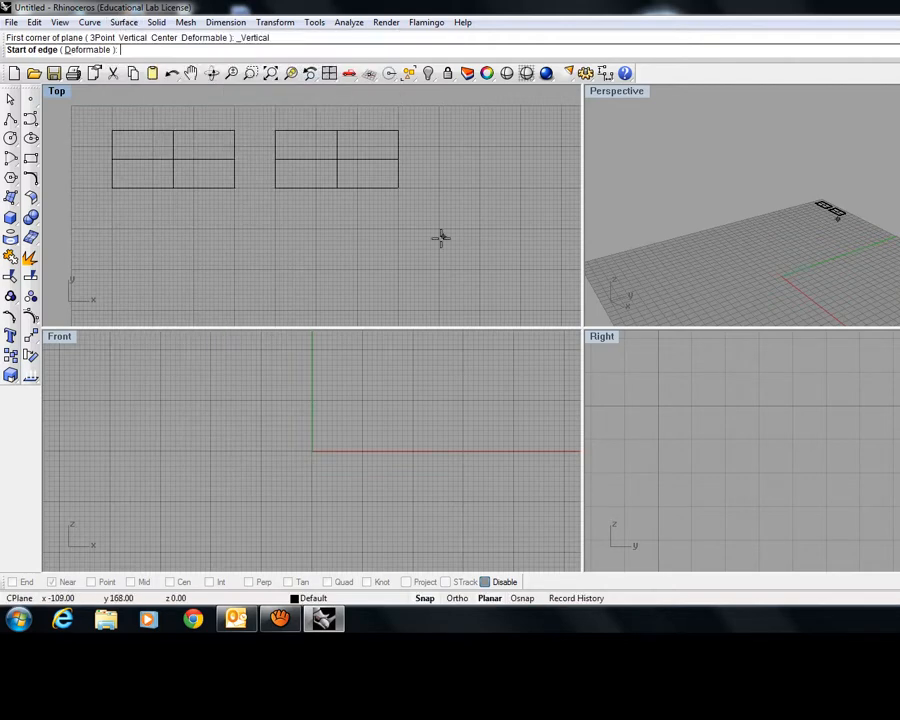
right_click_drag(392, 240, 264, 283)
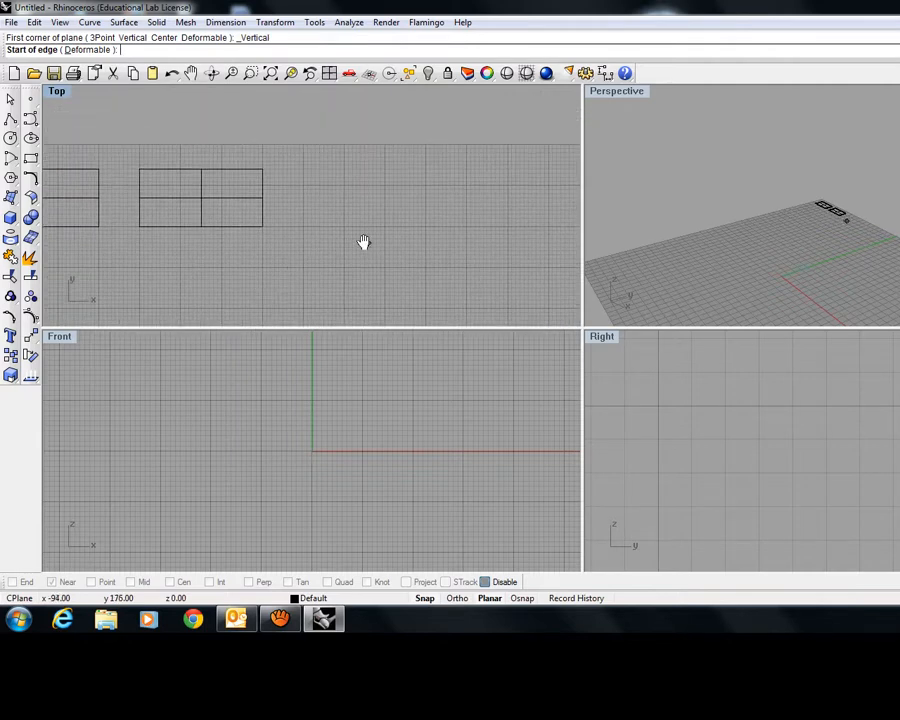
left_click(304, 226)
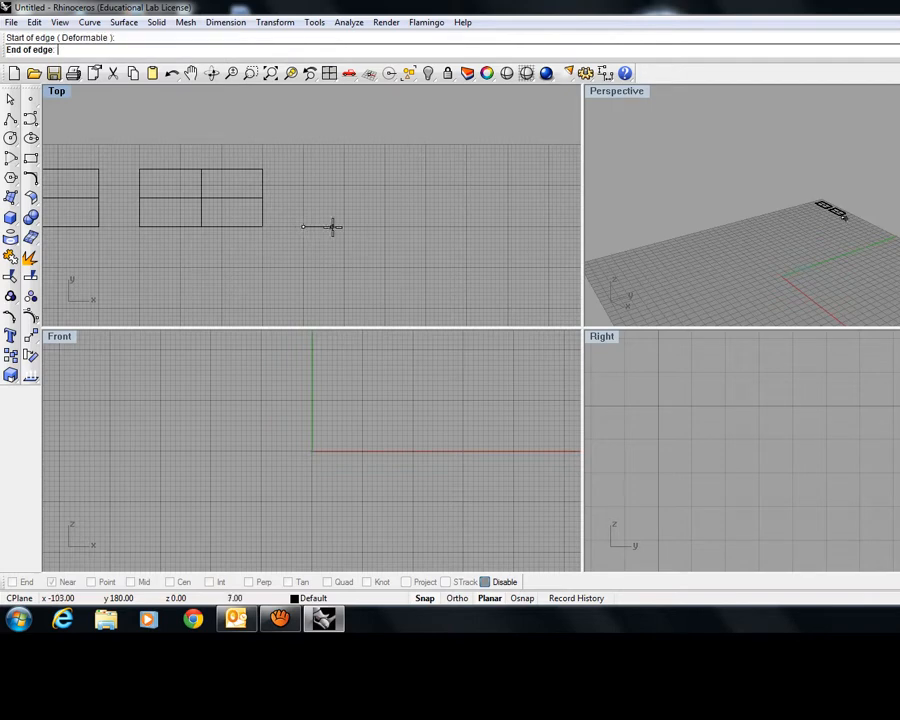
left_click(425, 226)
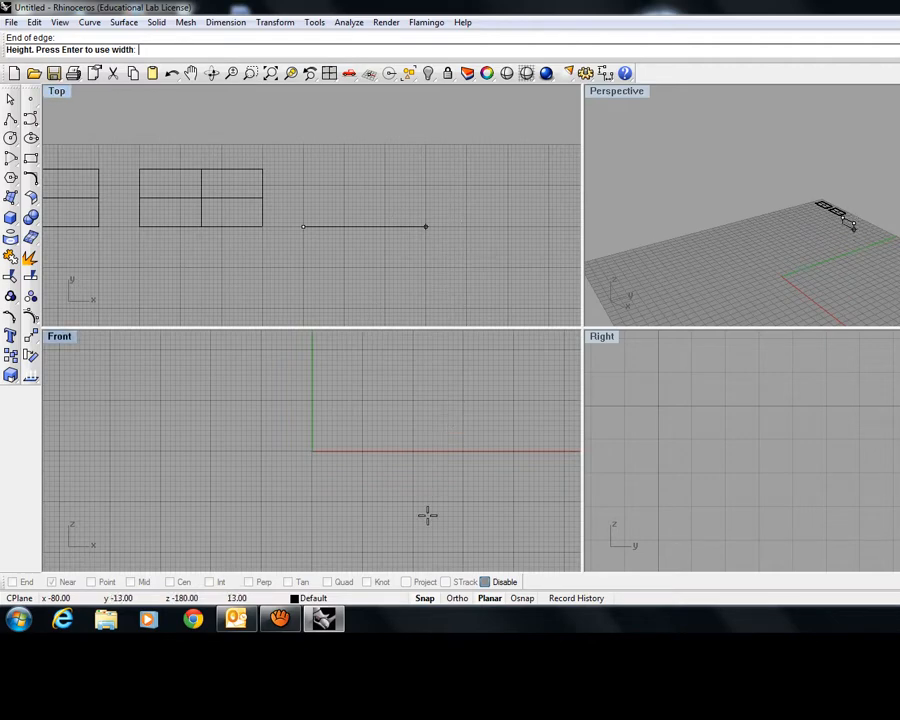
scroll(430, 481, "down", 10)
right_click_drag(366, 453, 503, 368)
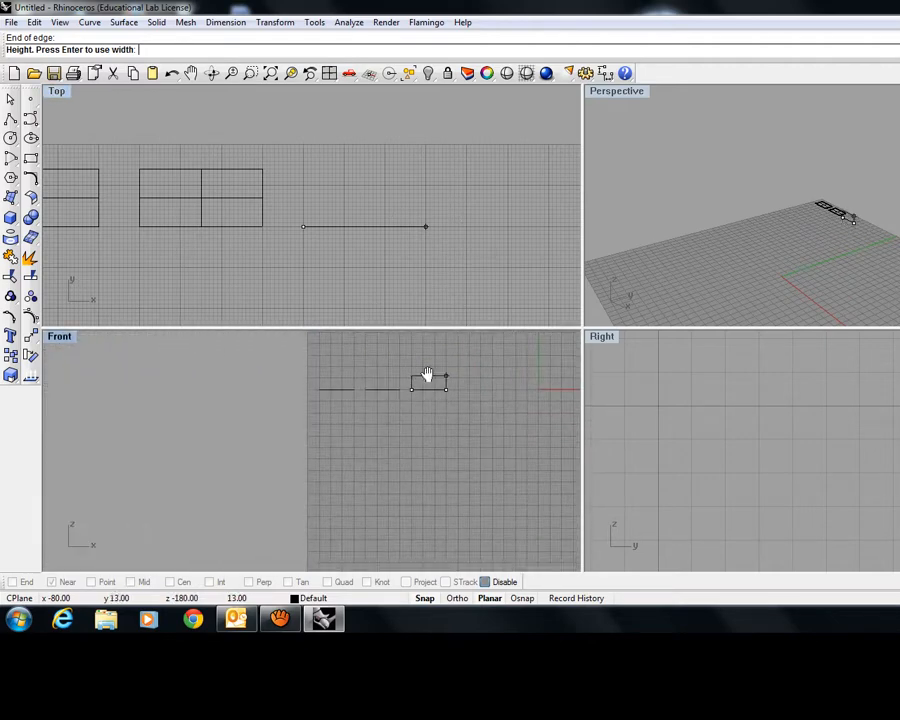
scroll(426, 371, "up", 10)
right_click_drag(415, 438, 308, 502)
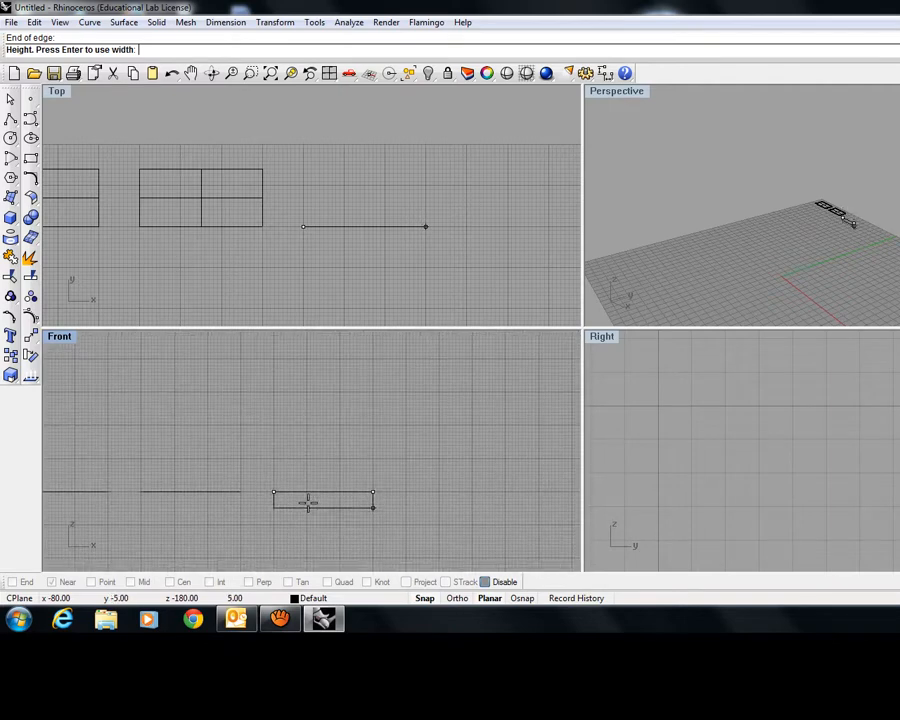
left_click(331, 390)
Step: Examine the vertical plane in the Perspective, Front and Right views
scroll(862, 213, "up", 5)
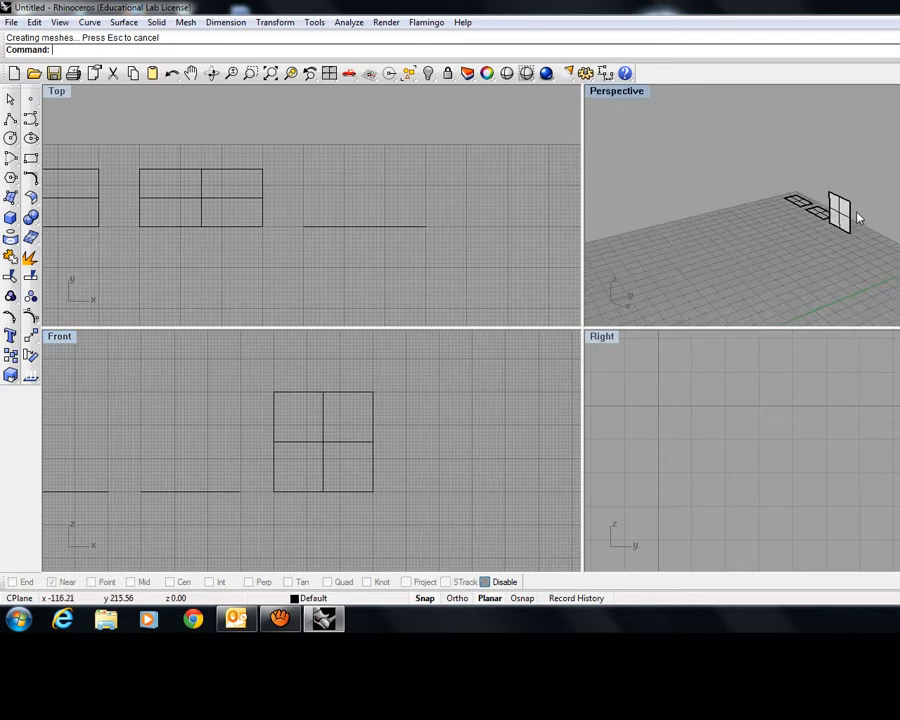
scroll(798, 209, "up", 5)
left_click(898, 216)
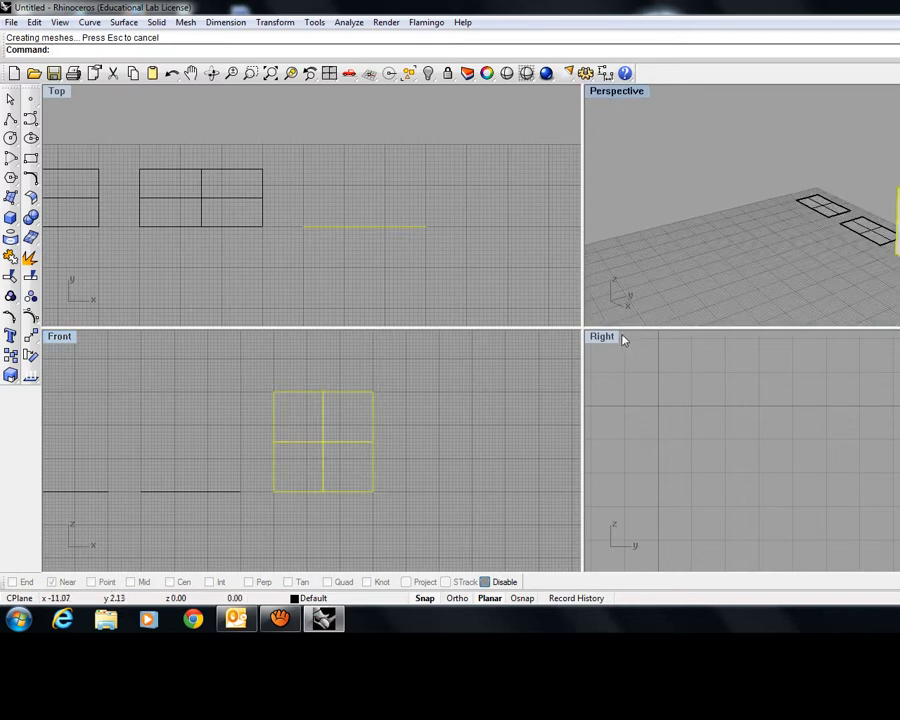
right_click_drag(763, 281, 862, 296)
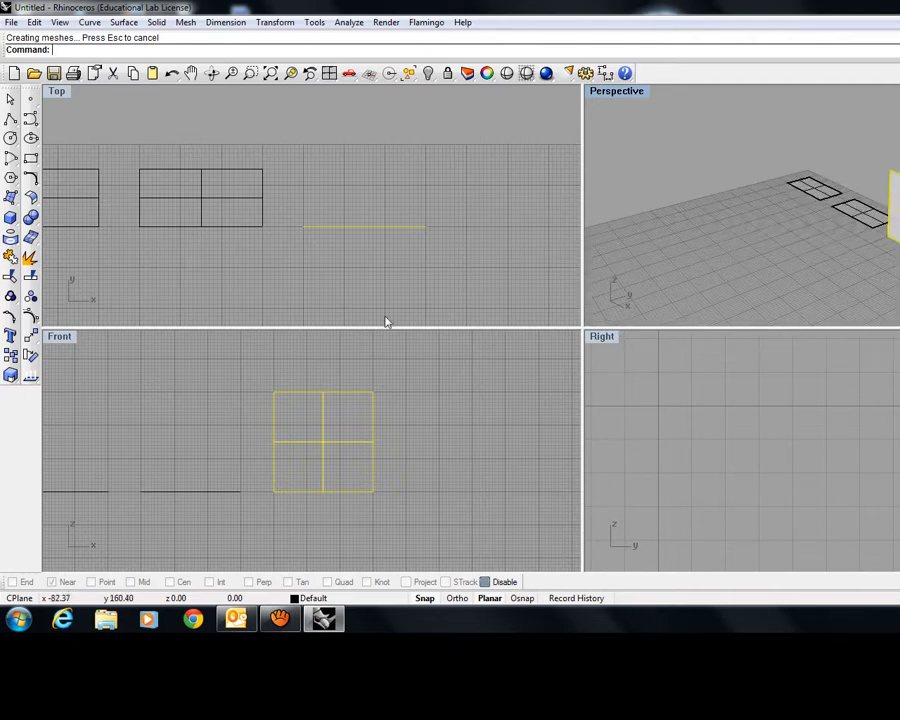
right_click_drag(71, 430, 113, 410)
left_click(180, 387)
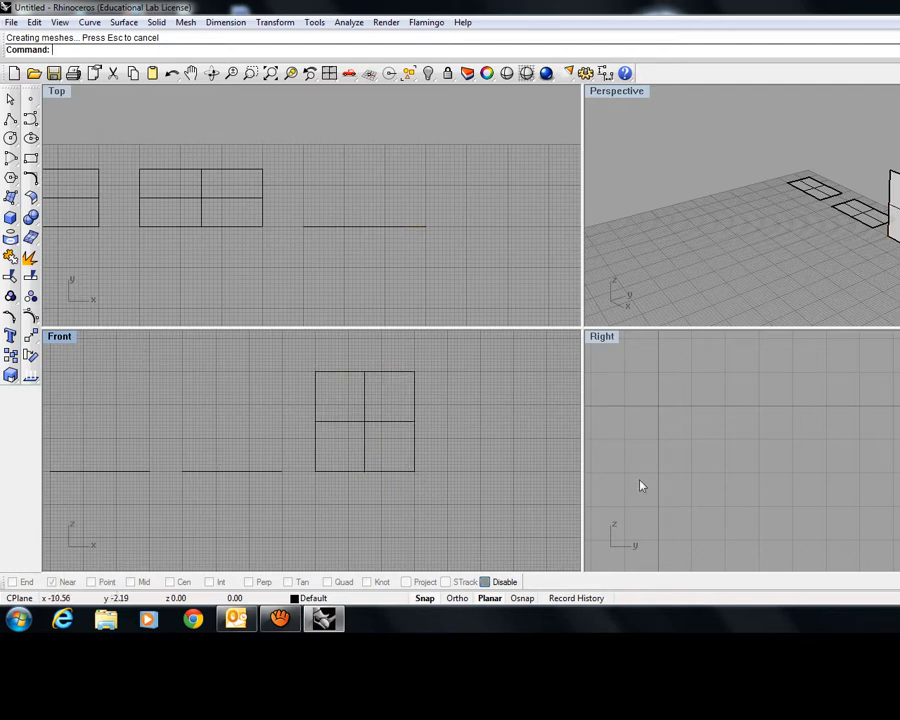
right_click_drag(517, 424, 422, 414)
right_click_drag(766, 468, 805, 497)
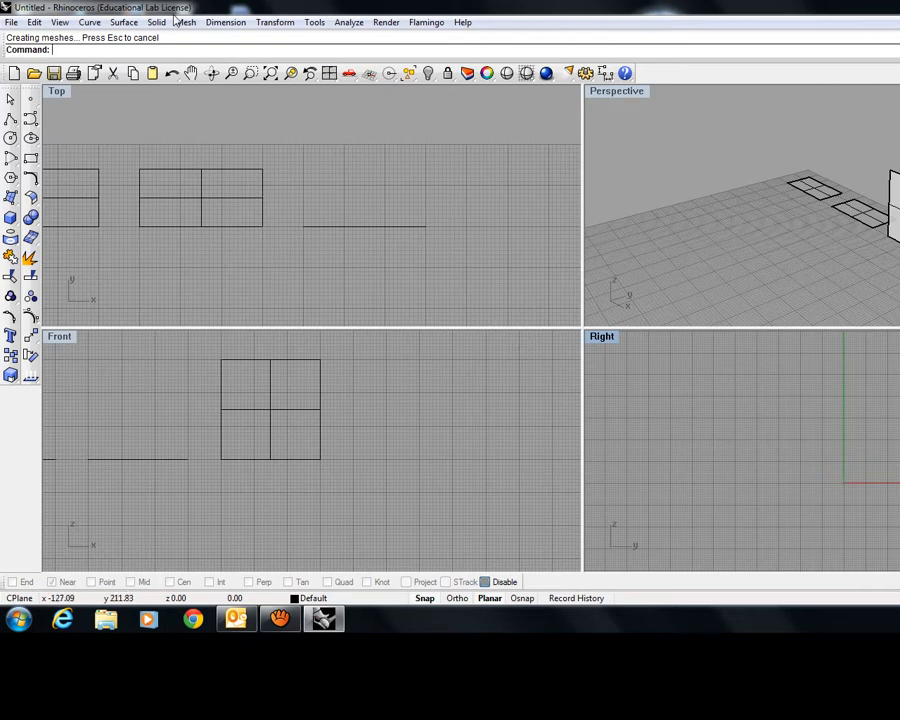
left_click(125, 23)
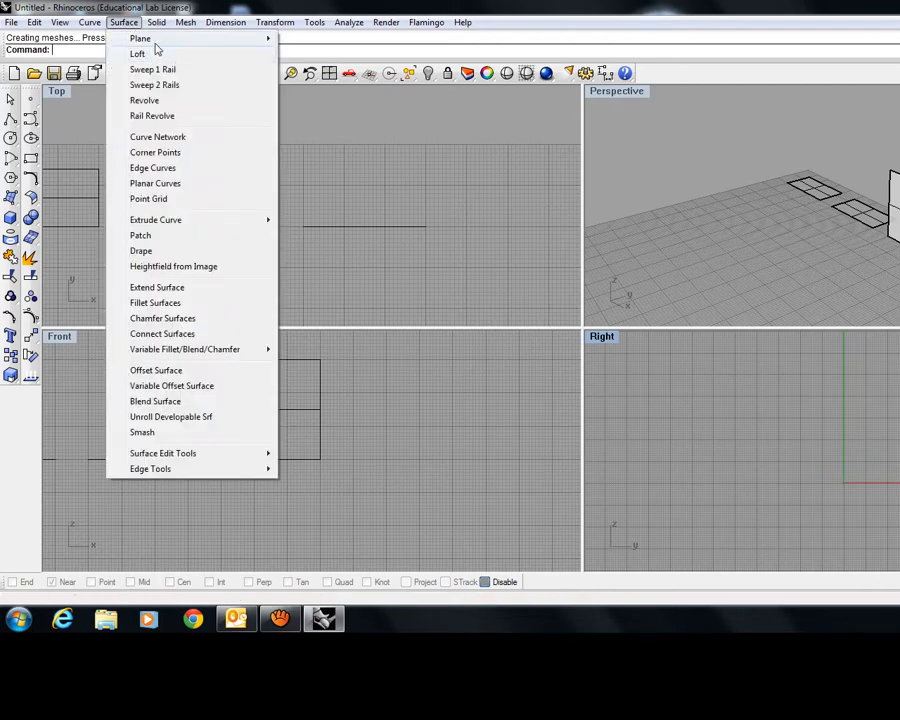
mouse_move(155, 44)
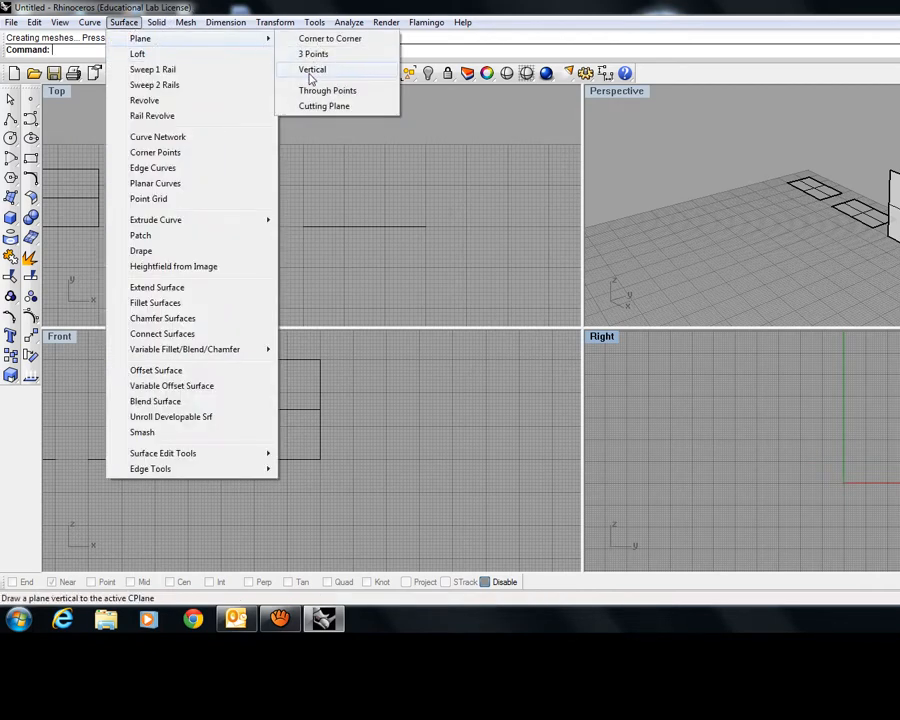
left_click(545, 205)
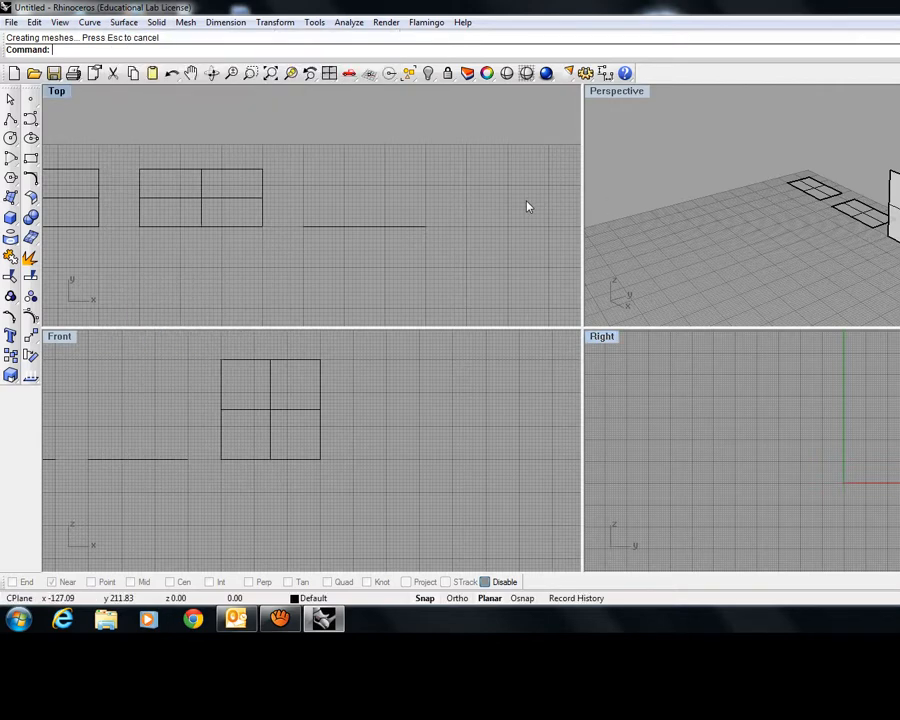
right_click_drag(277, 265, 341, 246)
scroll(338, 266, "down", 2)
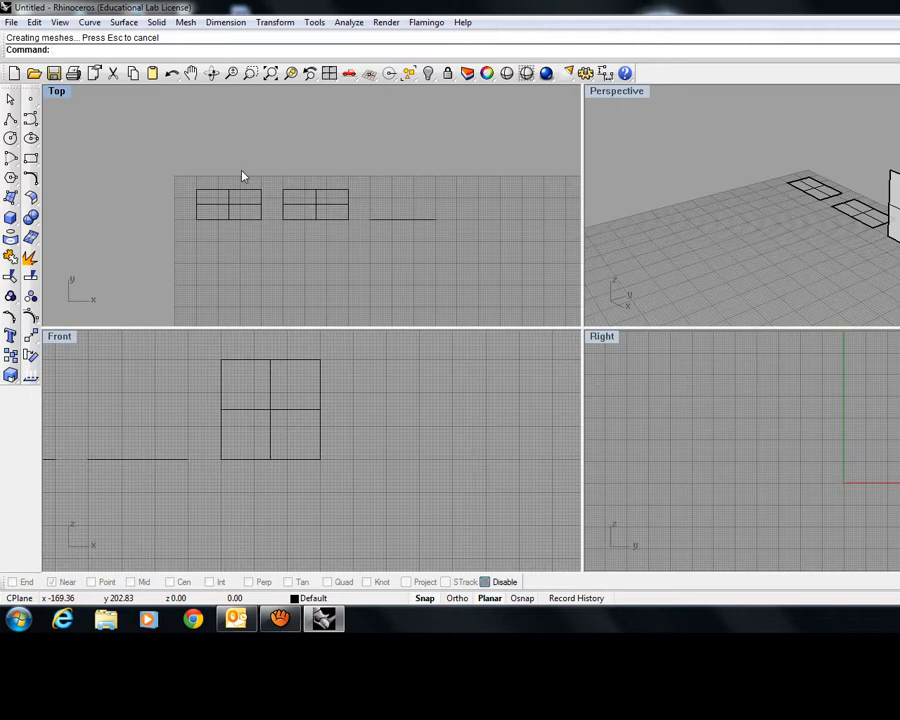
left_click(123, 22)
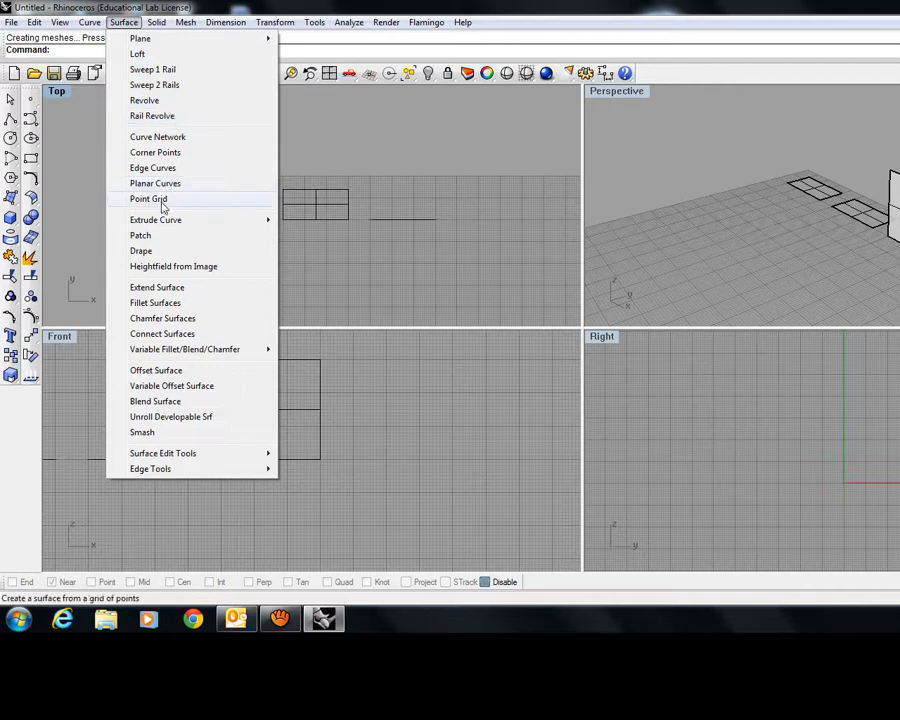
mouse_move(166, 221)
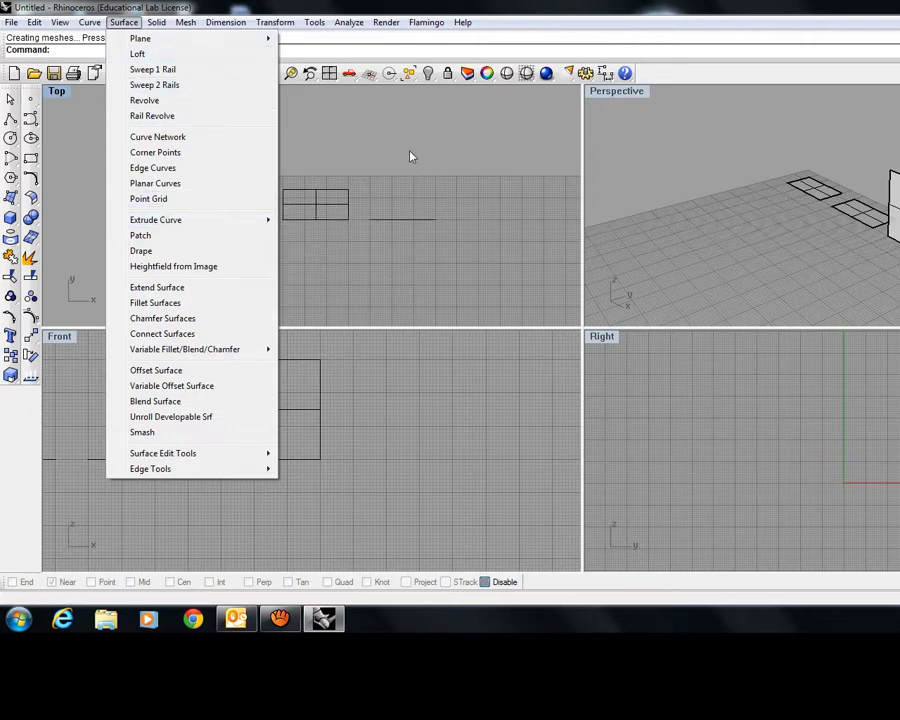
left_click(309, 266)
Step: Draw a circle with a radius of about 14 cm below the corner-to-corner plane in the Top view
right_click_drag(309, 270, 338, 180)
right_click_drag(285, 207, 352, 259)
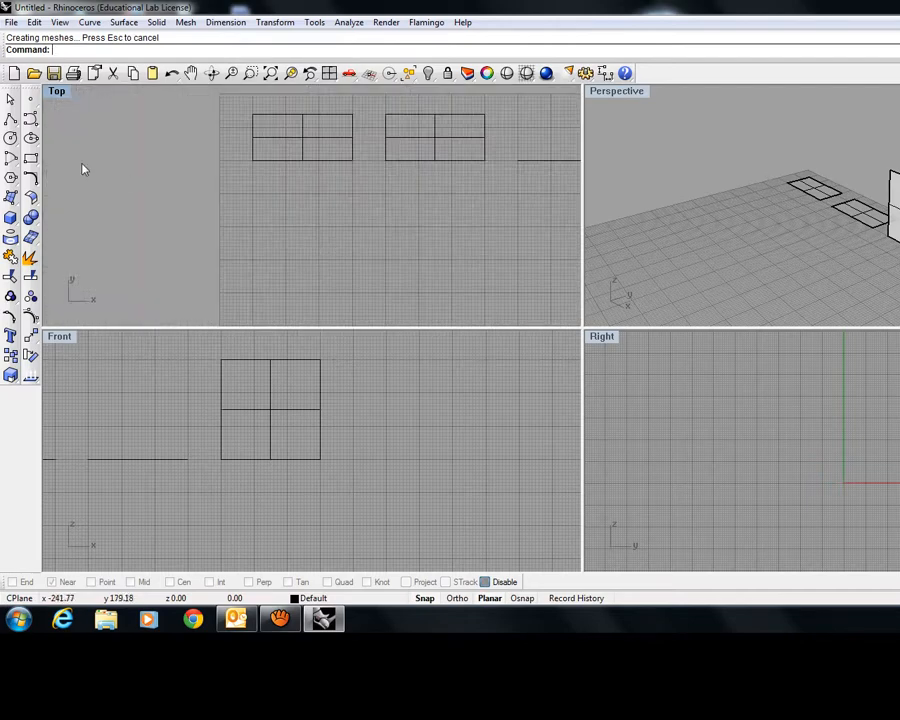
left_click(11, 137)
left_click(306, 227)
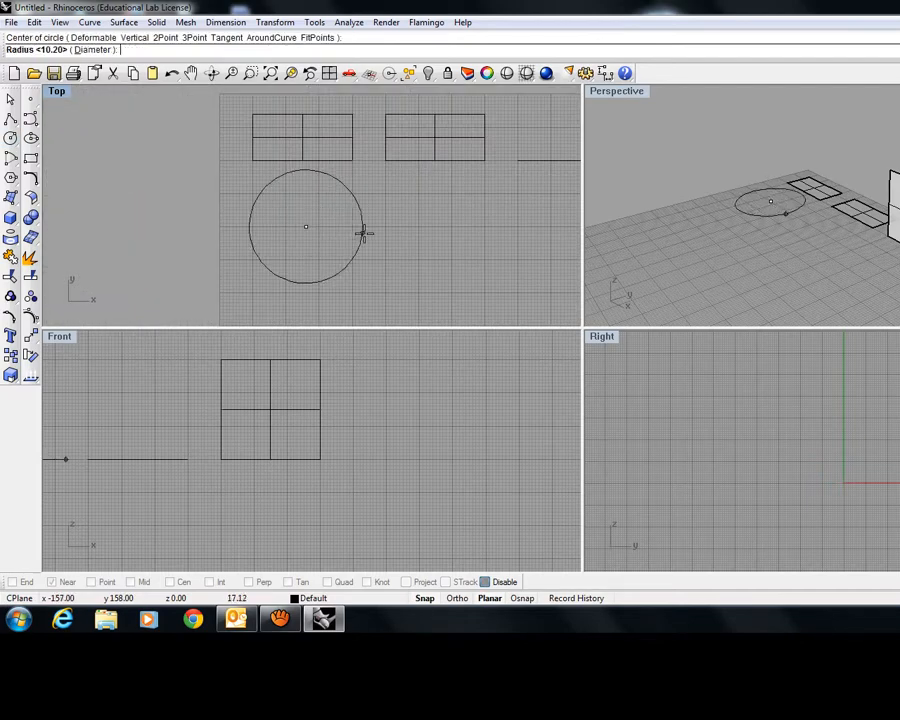
left_click(351, 234)
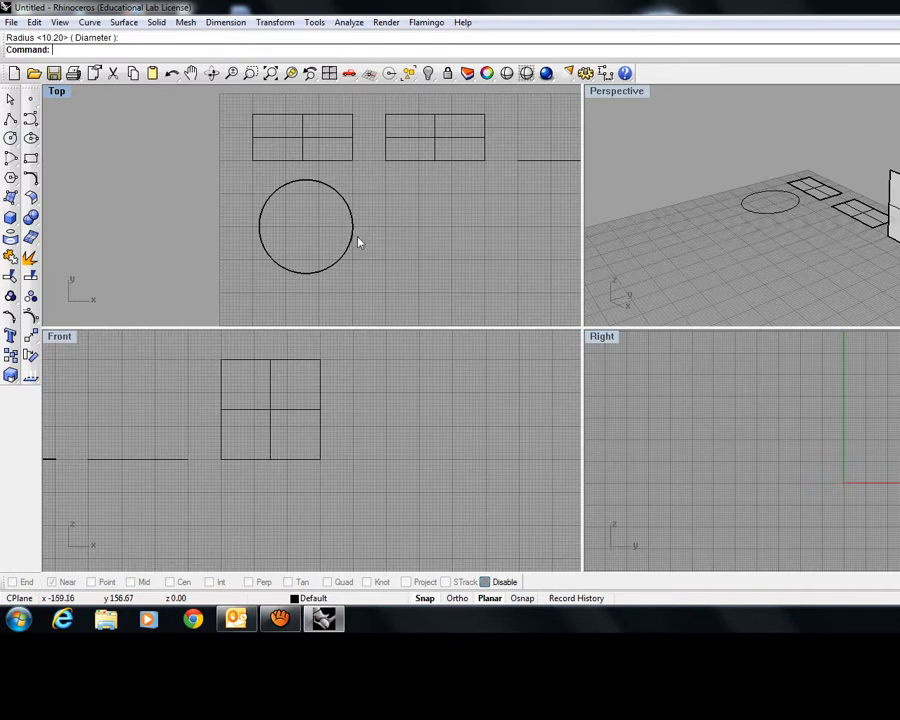
Step: Offset the circle inward by a distance of 2 cm and select the resulting inner circle
left_click(352, 241)
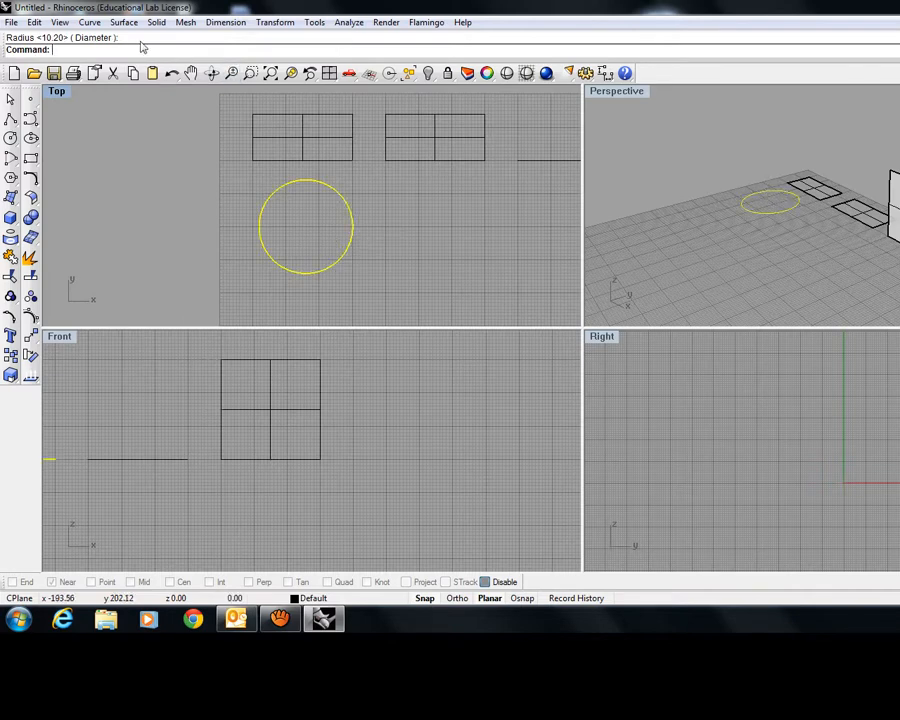
left_click(333, 224)
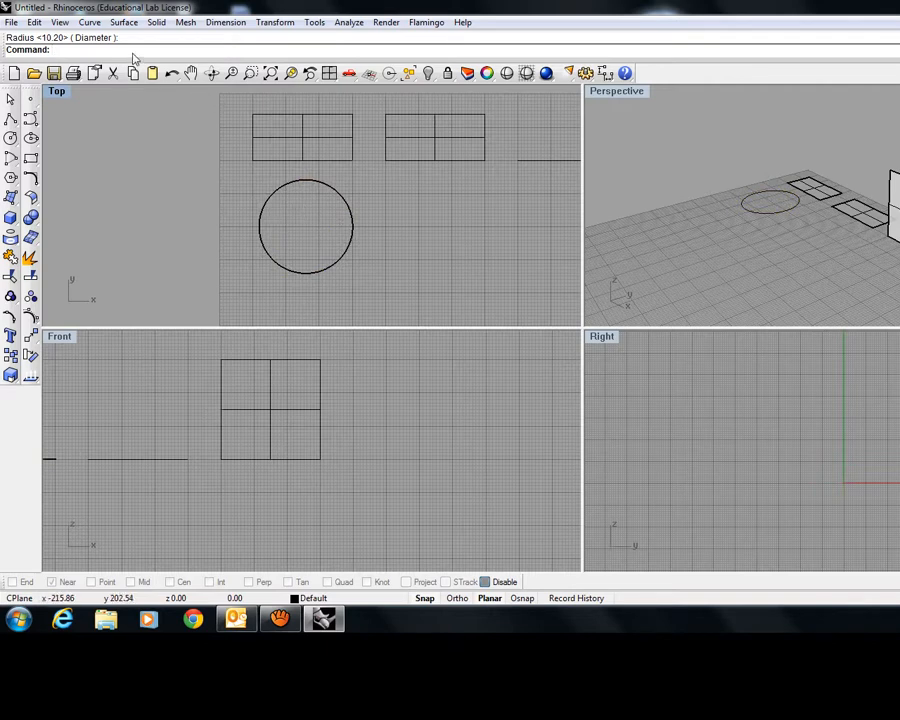
type("Off")
left_click(89, 22)
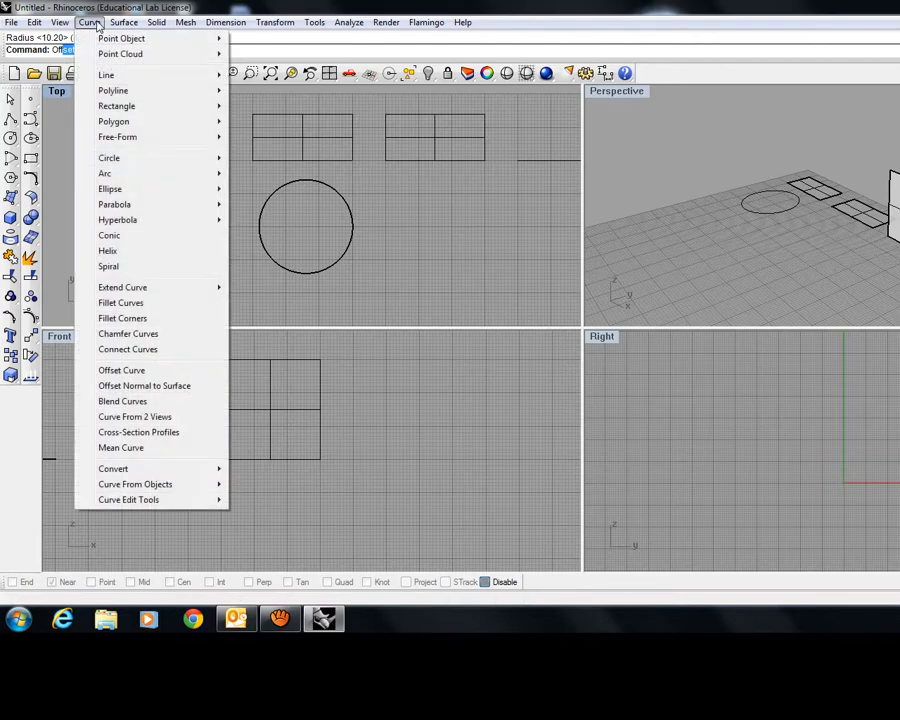
left_click(148, 371)
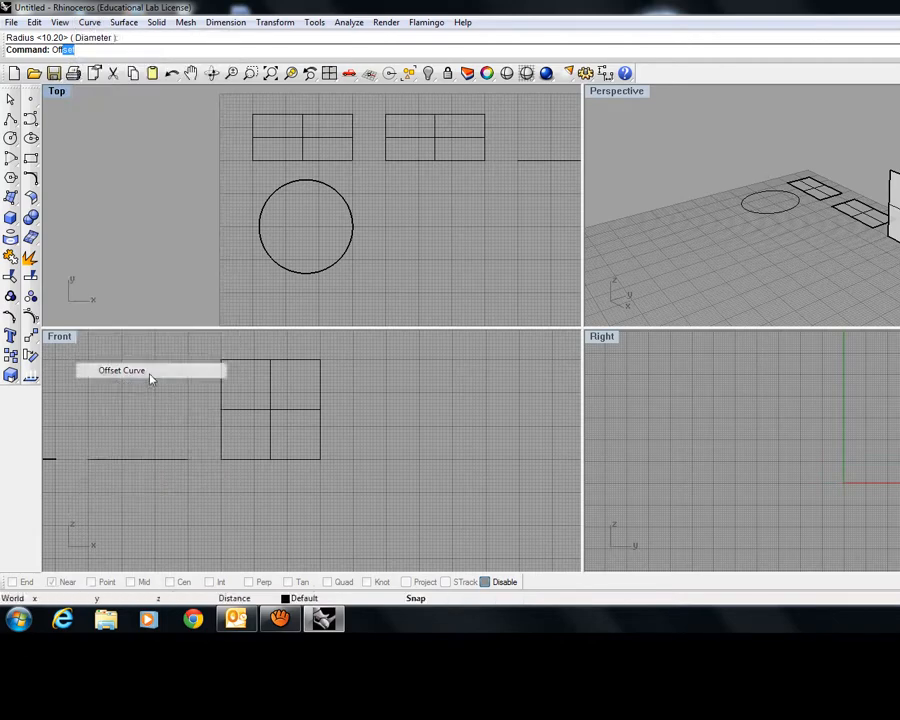
left_click(341, 195)
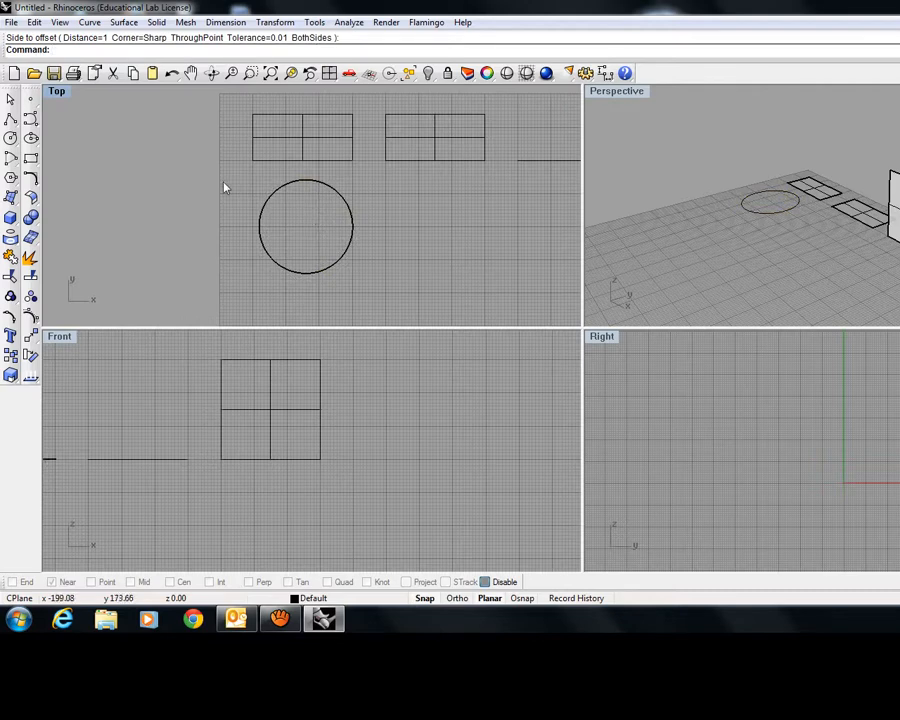
key("Return")
left_click(292, 185)
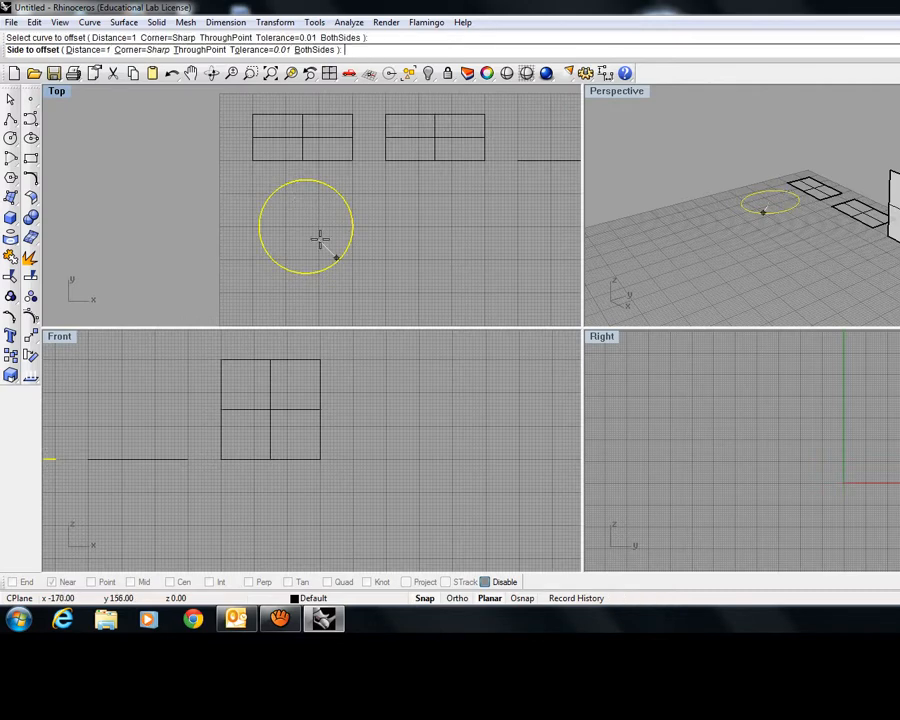
type("2")
key("Return")
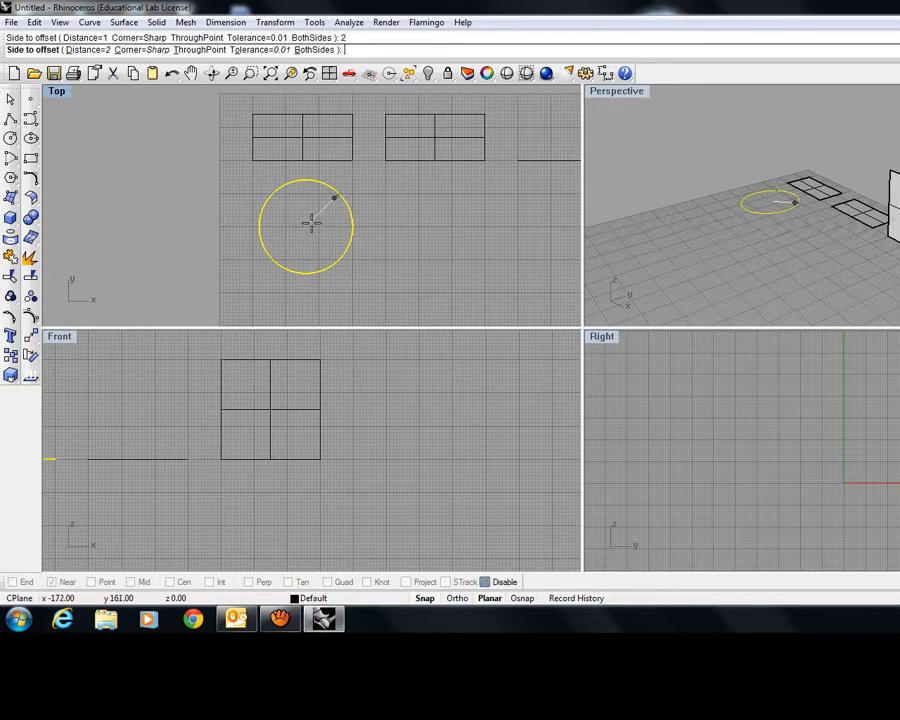
left_click(311, 219)
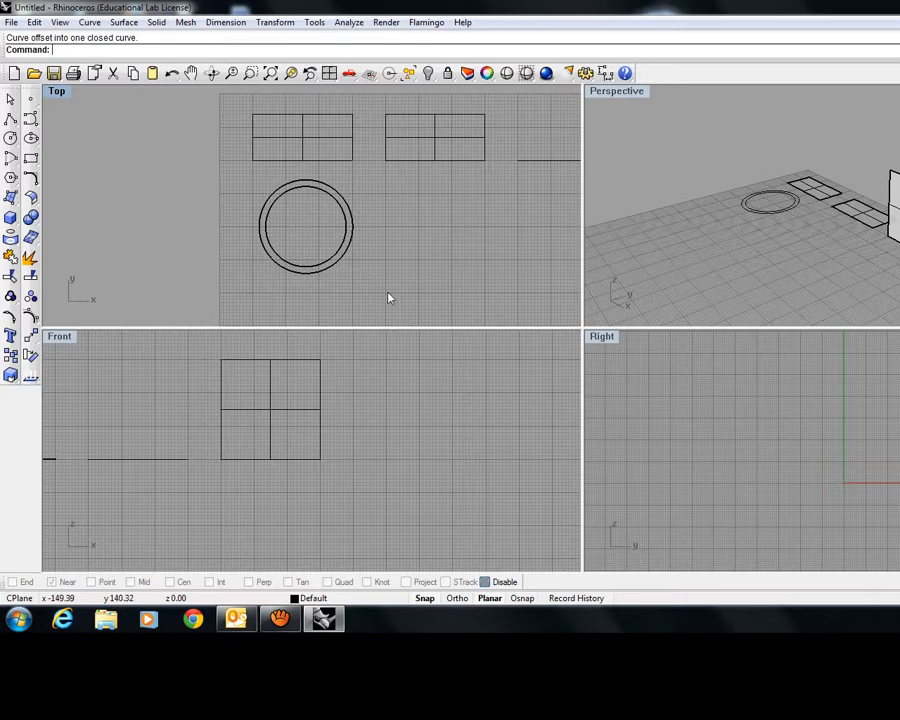
left_click(338, 258)
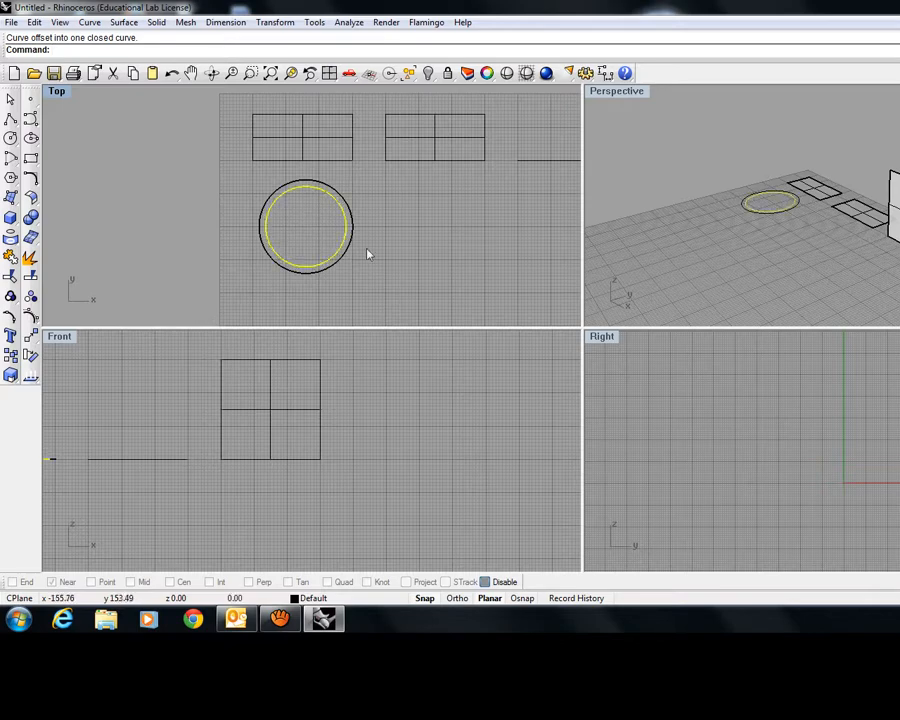
Step: Raise the inner circle about 20 cm above the outer circle in the Front view
right_click_drag(376, 456, 534, 472)
right_click_drag(292, 513, 375, 508)
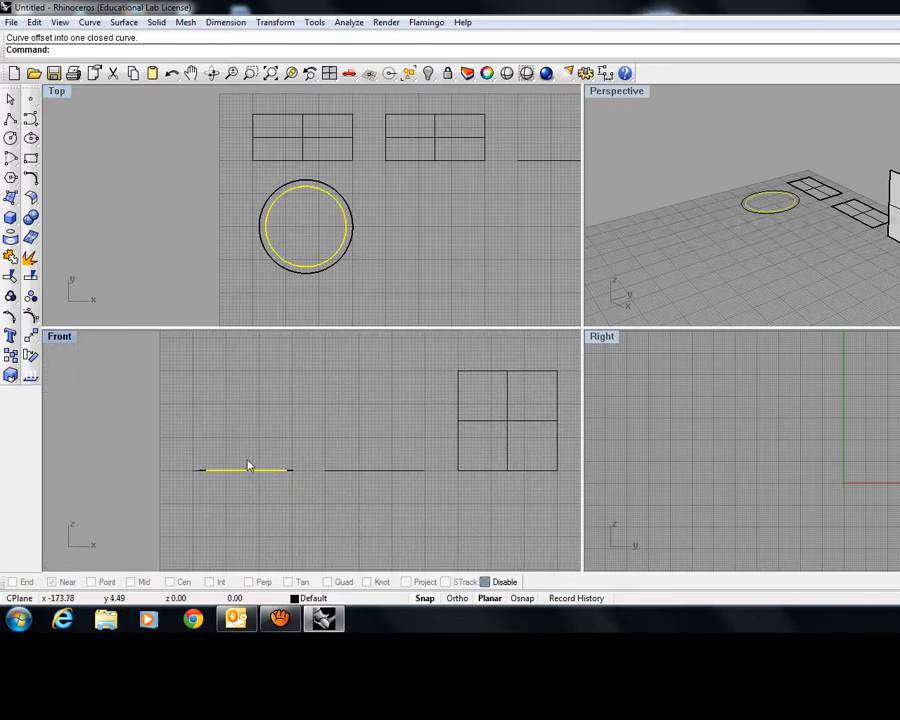
left_click_drag(250, 475, 251, 405)
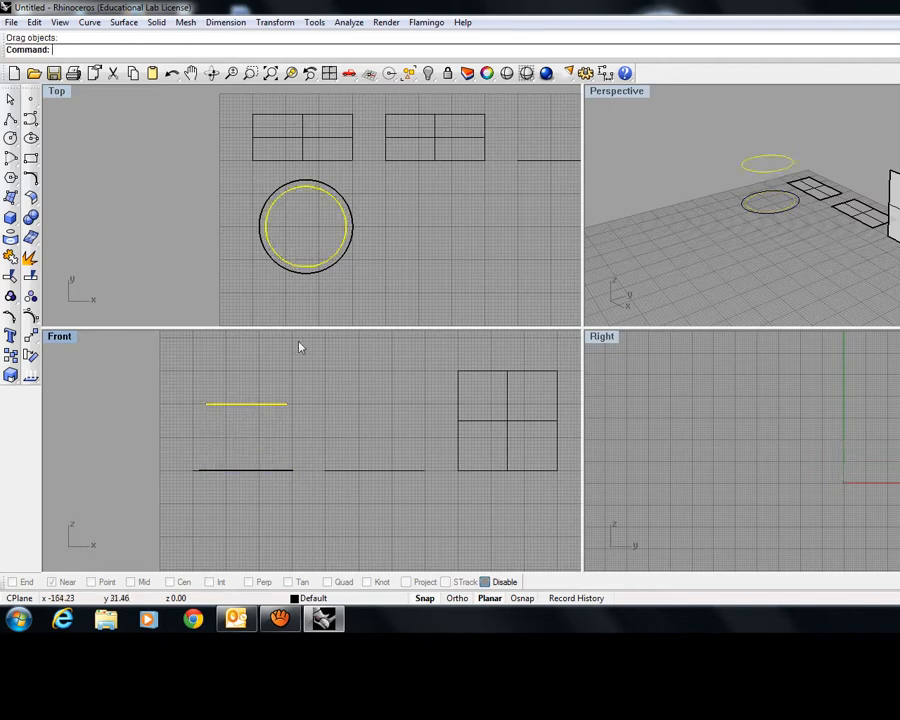
left_click(670, 246)
right_click_drag(769, 181, 785, 256)
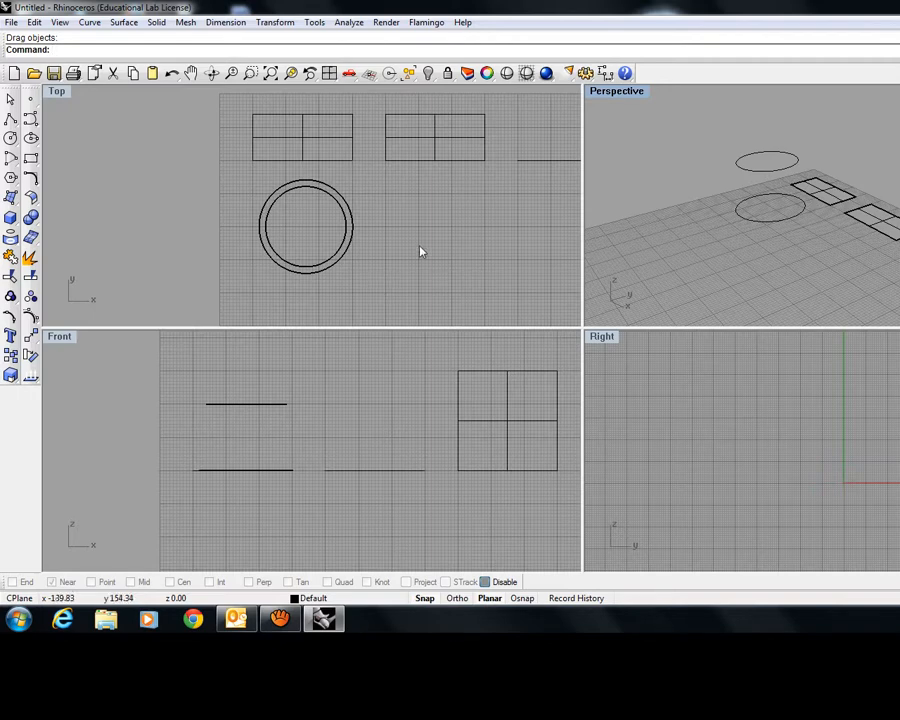
Step: Start a Loft between the inner and outer circles and accept the default curve seams
right_click_drag(403, 268, 463, 268)
scroll(361, 222, "up", 2)
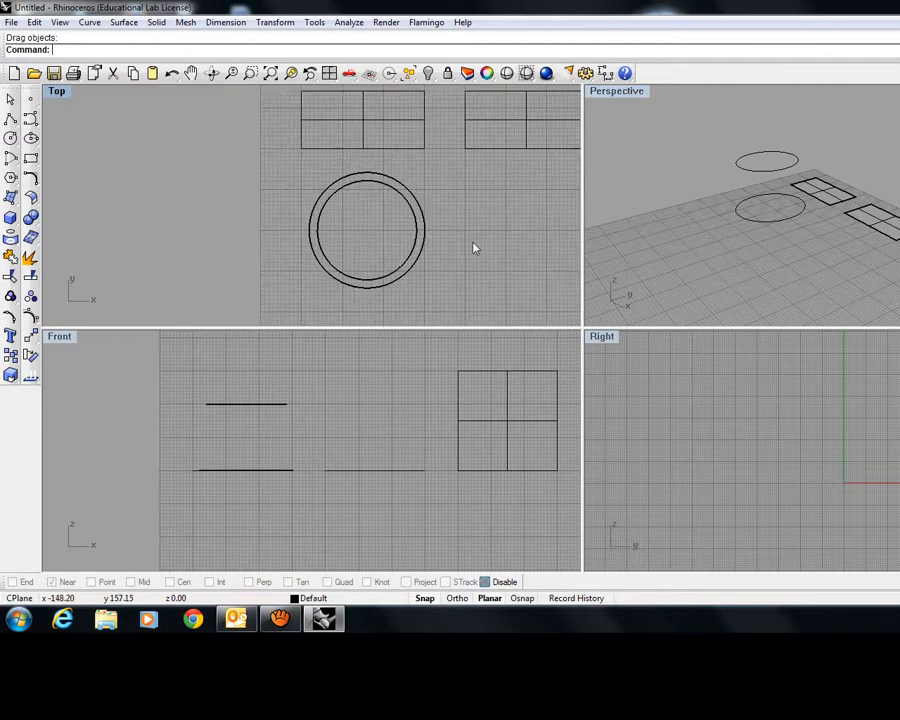
left_click(123, 23)
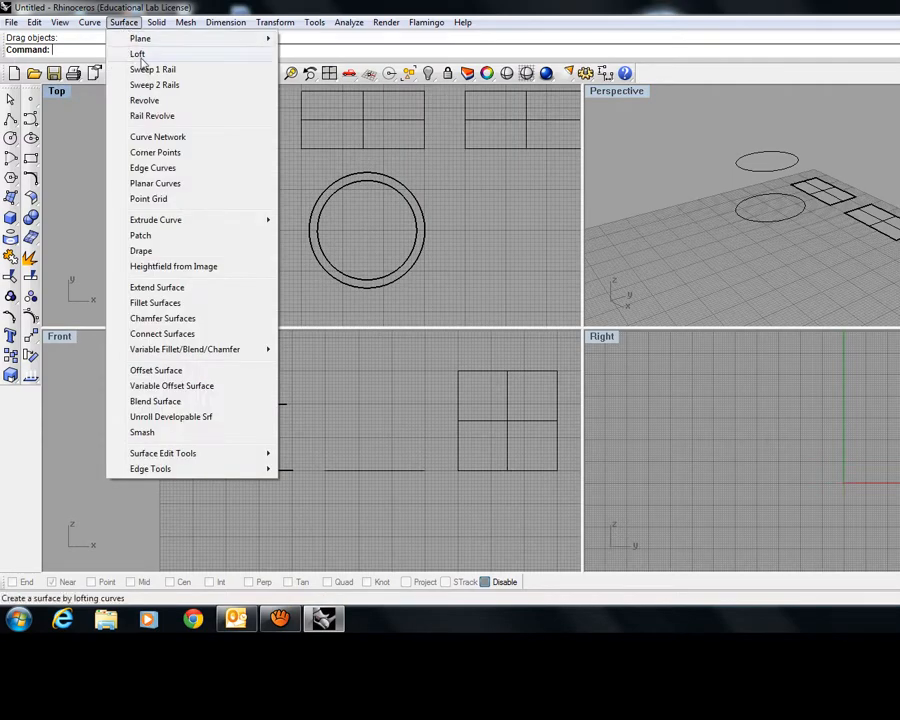
left_click(135, 55)
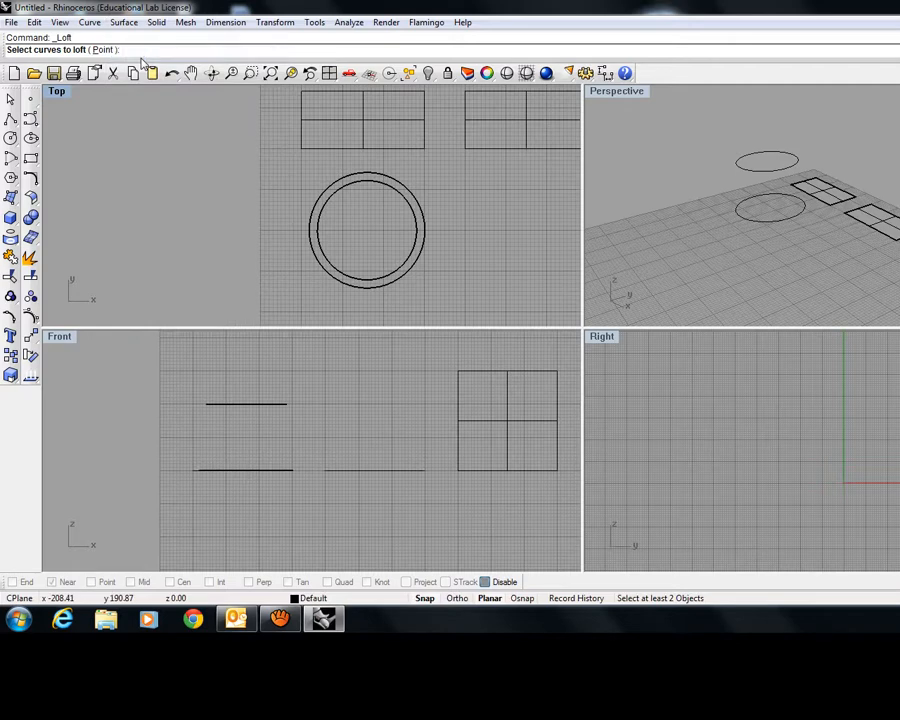
left_click(397, 194)
left_click(400, 186)
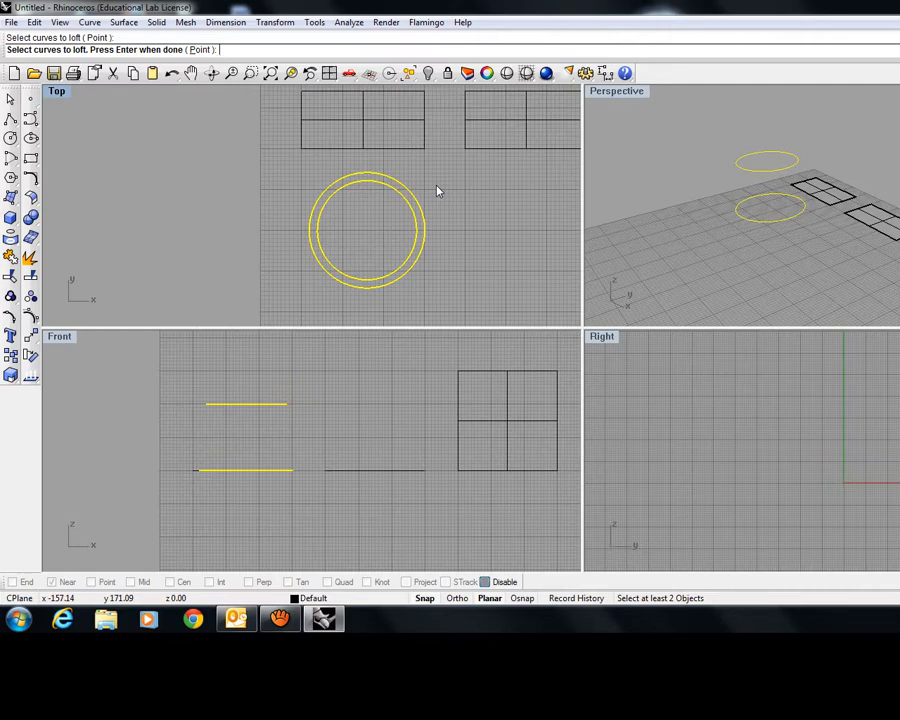
key("Return")
scroll(429, 258, "up", 3)
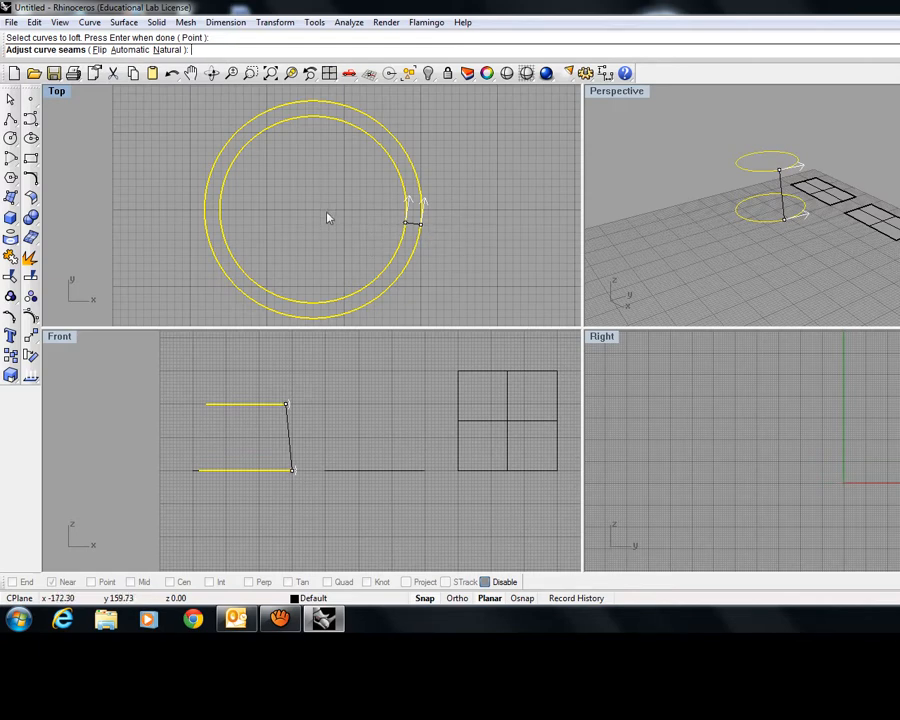
key("Return")
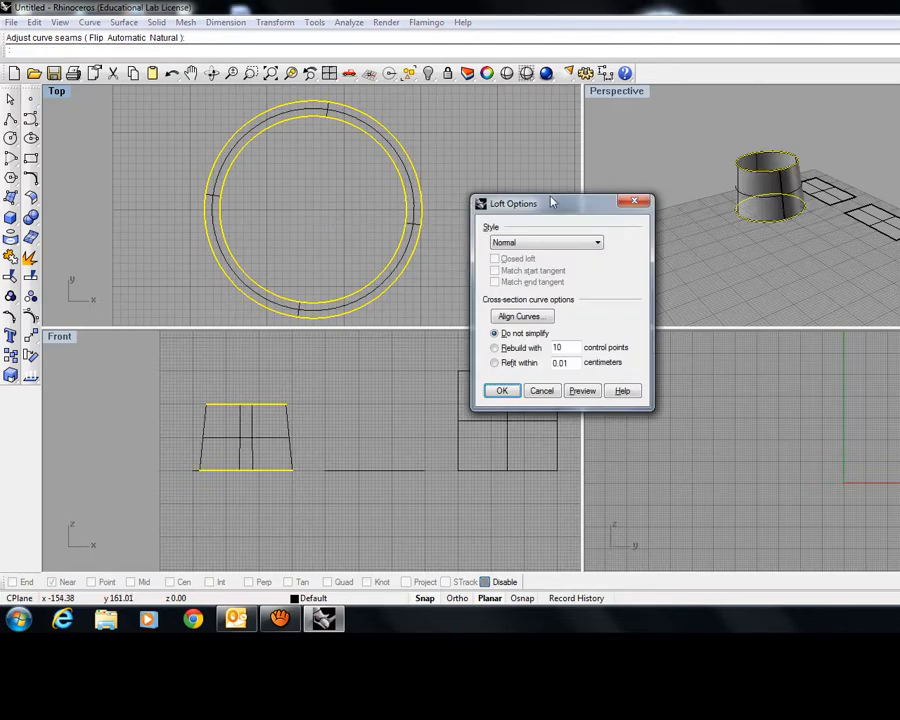
Step: Create the lofted surface with the Normal style and without simplifying the cross-section curves
left_click_drag(528, 209, 712, 283)
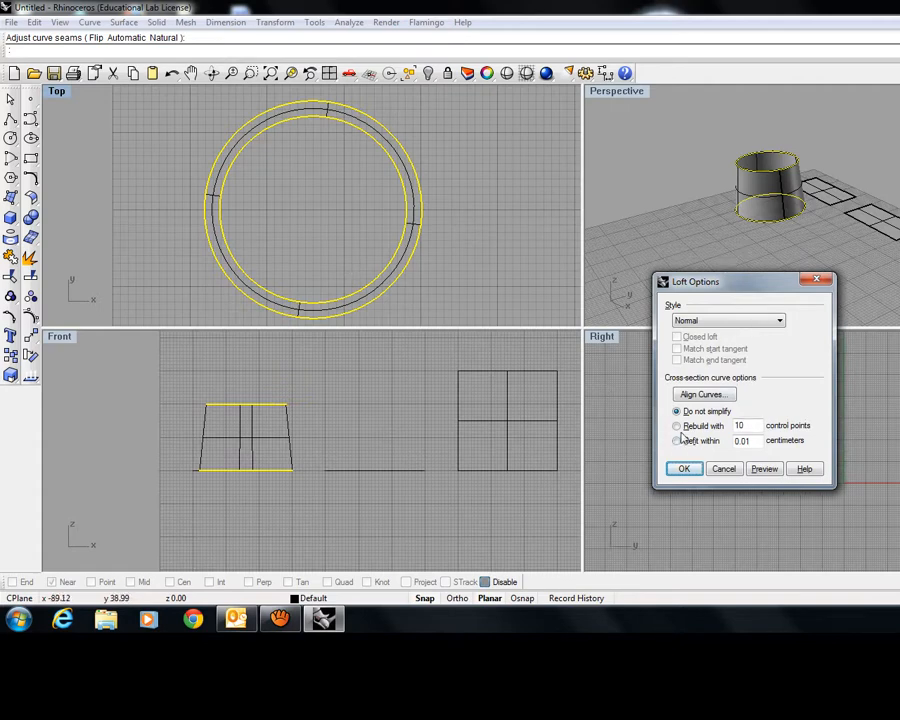
left_click(738, 425)
type("10")
left_click(686, 468)
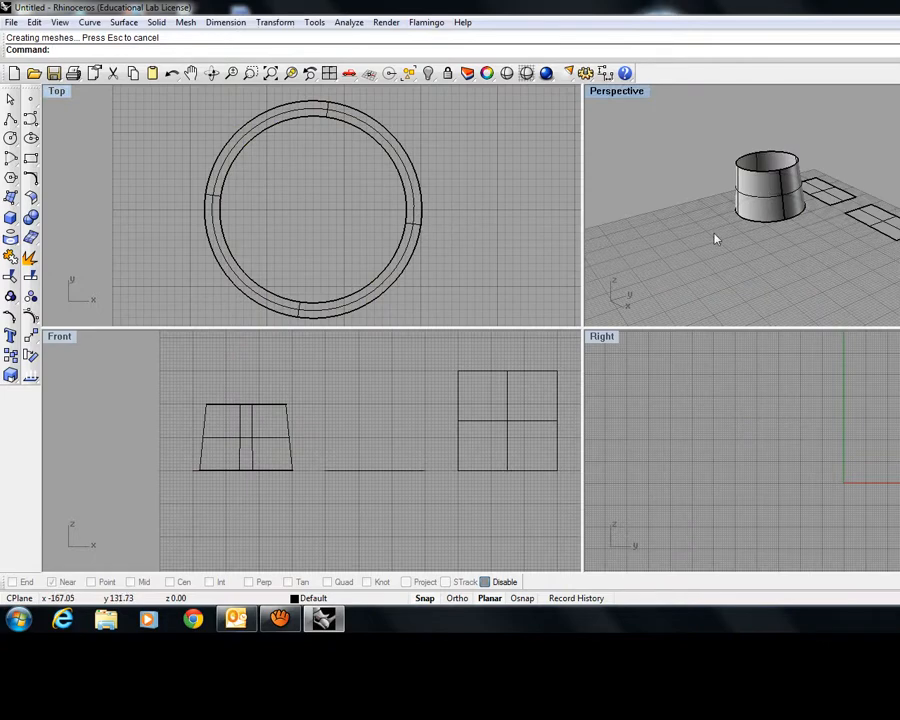
mouse_move(716, 238)
right_mouse_down()
mouse_move(754, 248)
mouse_move(726, 254)
mouse_move(680, 232)
mouse_move(700, 238)
mouse_move(755, 227)
mouse_move(760, 251)
mouse_move(704, 248)
right_mouse_up()
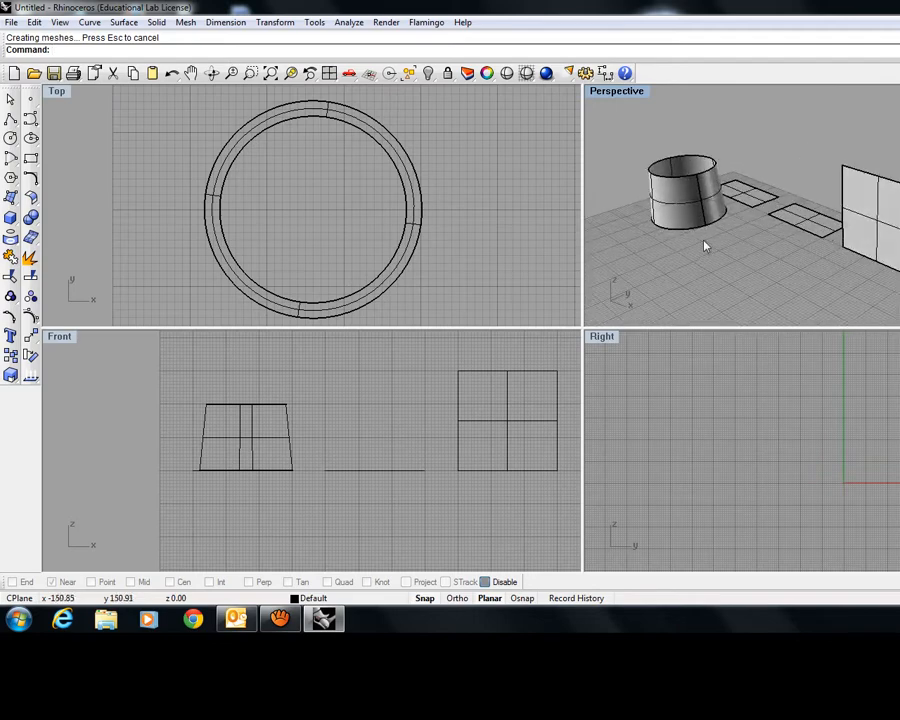
Step: Copy the loft's two circles without the surface and place the copy about 40 cm to the right in the Top view
scroll(504, 237, "down", 5)
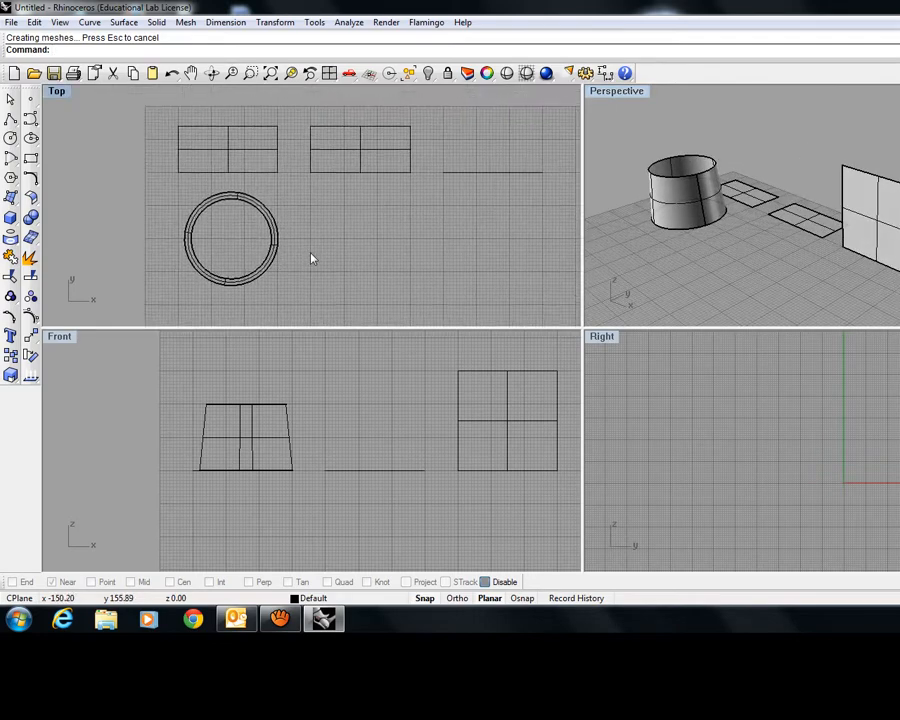
right_click_drag(310, 253, 310, 250)
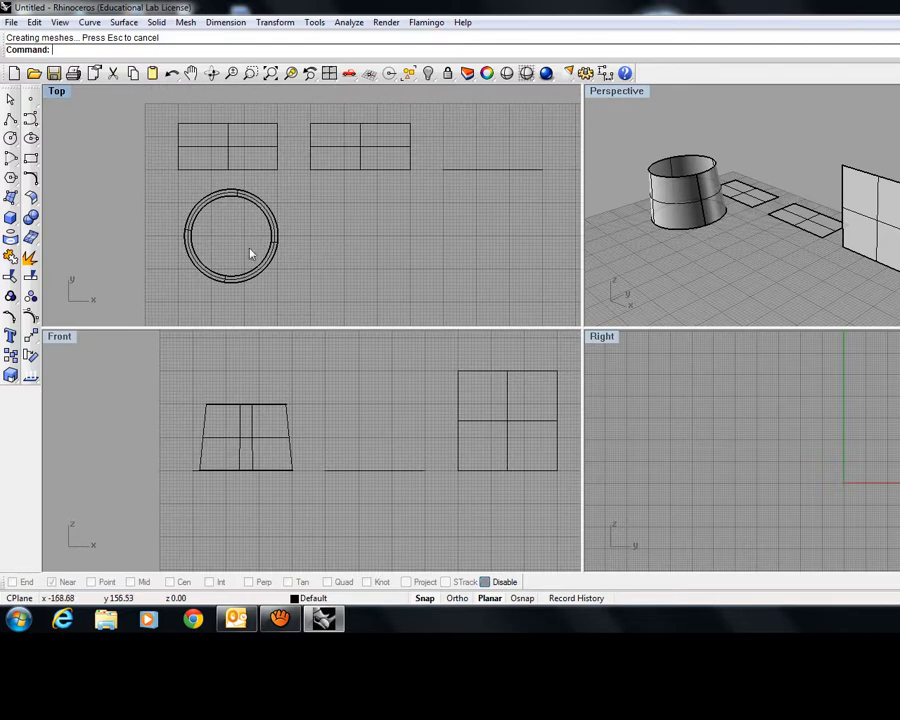
left_click(274, 260)
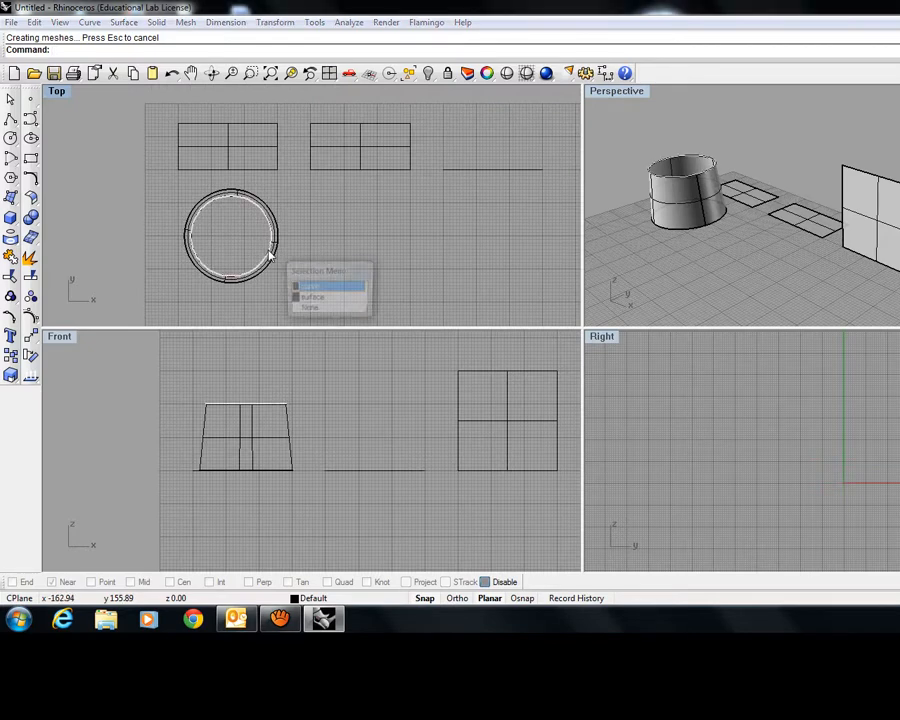
left_click(310, 287)
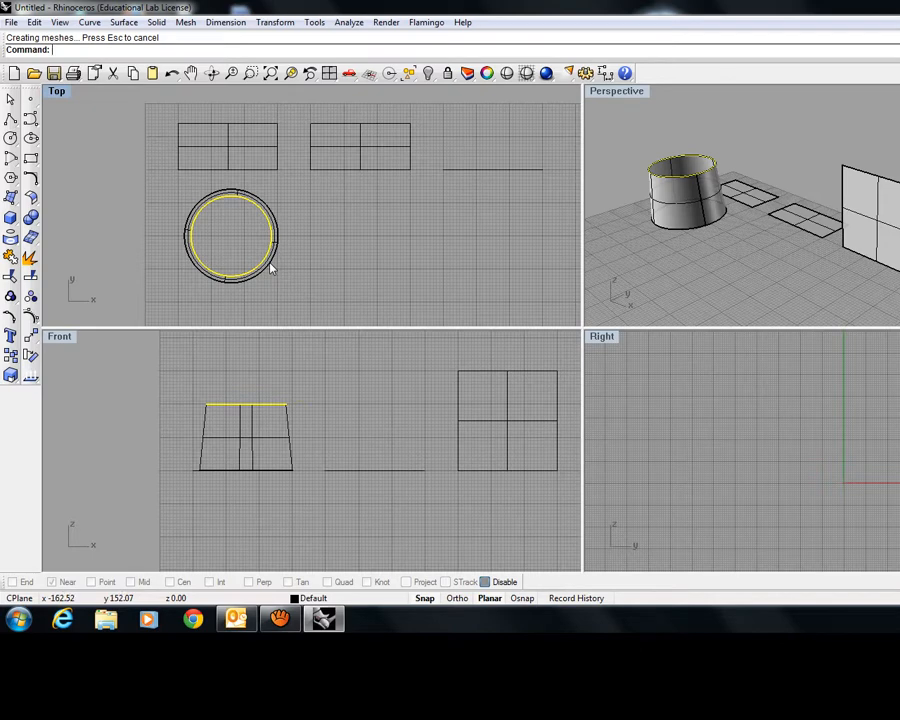
left_click(270, 268)
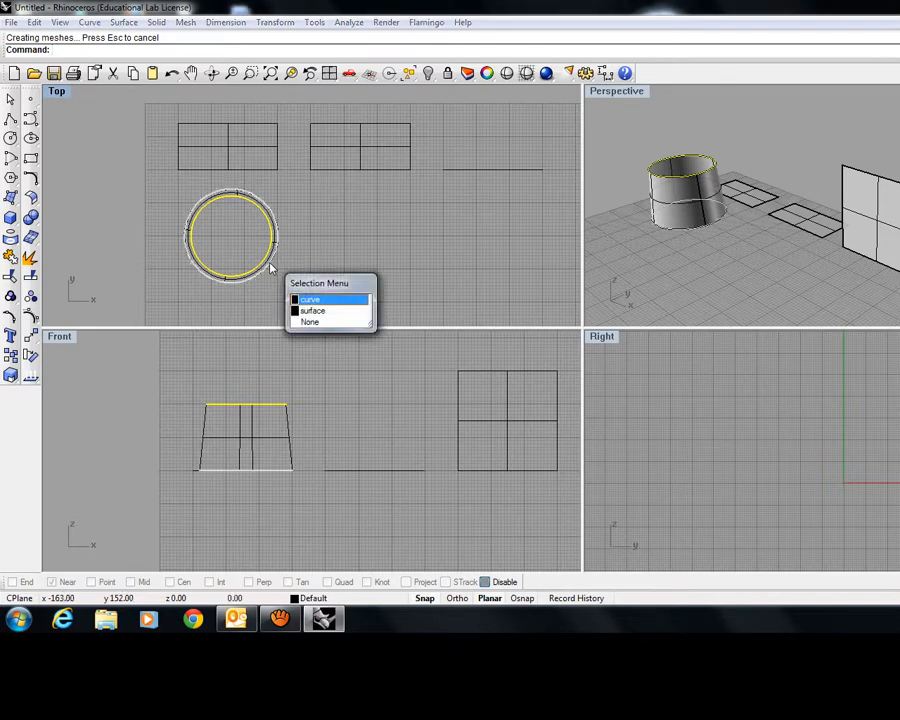
left_click(312, 300)
key("ctrl+c")
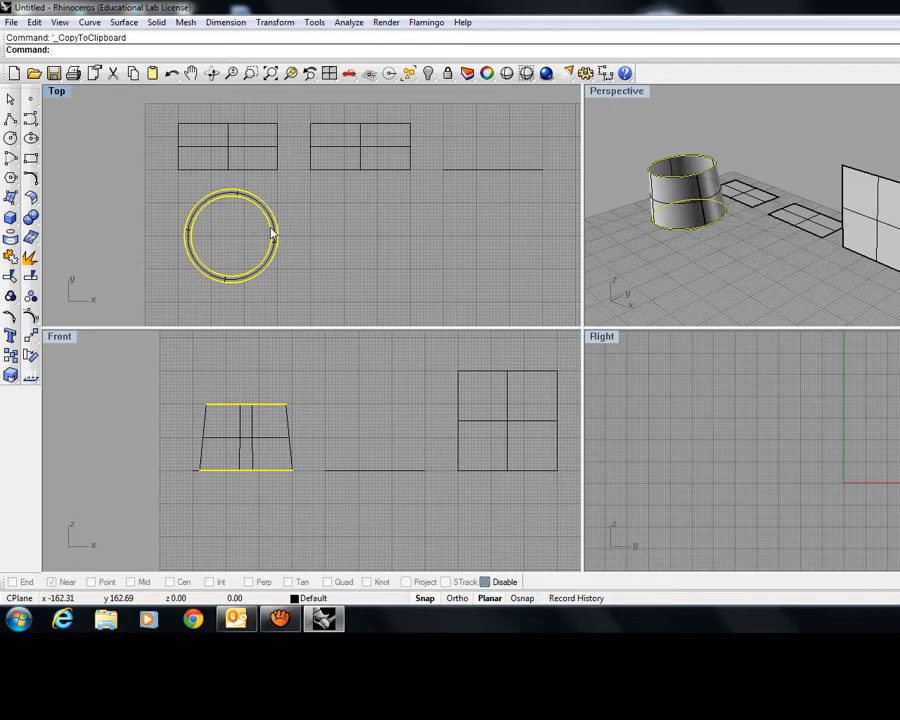
key("ctrl+v")
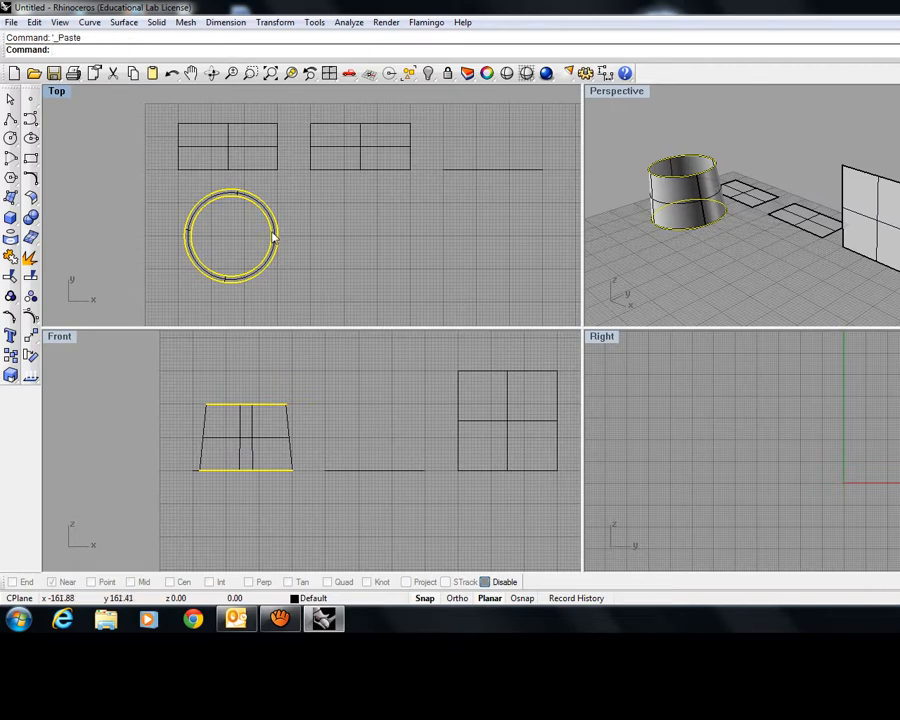
left_click_drag(273, 238, 405, 237)
left_click(690, 282)
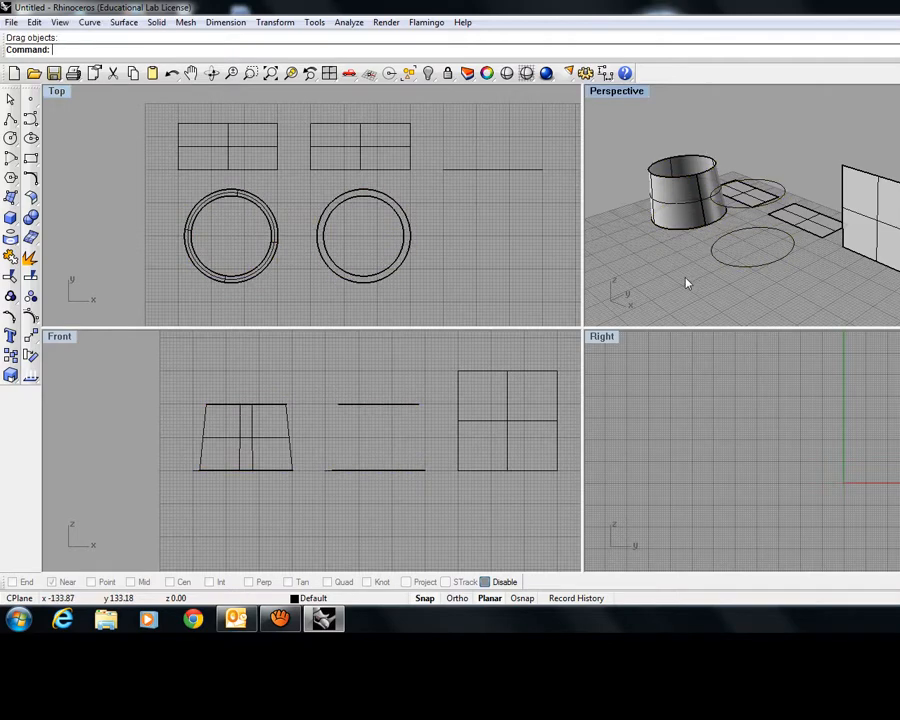
mouse_move(687, 283)
right_mouse_down()
mouse_move(742, 277)
mouse_move(677, 271)
right_mouse_up()
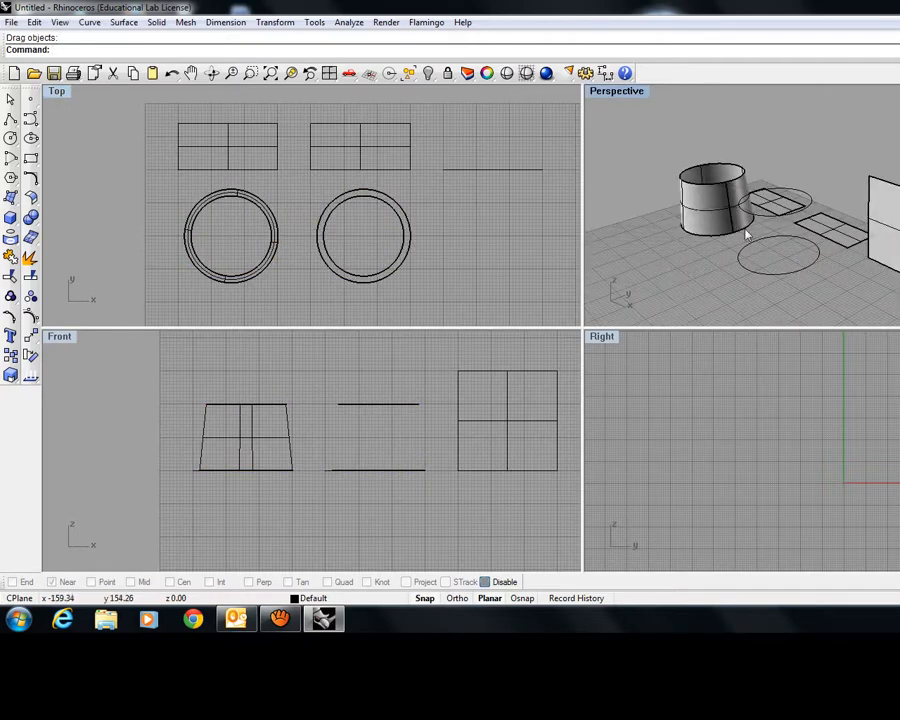
left_click(773, 220)
left_click(769, 273)
left_click(118, 23)
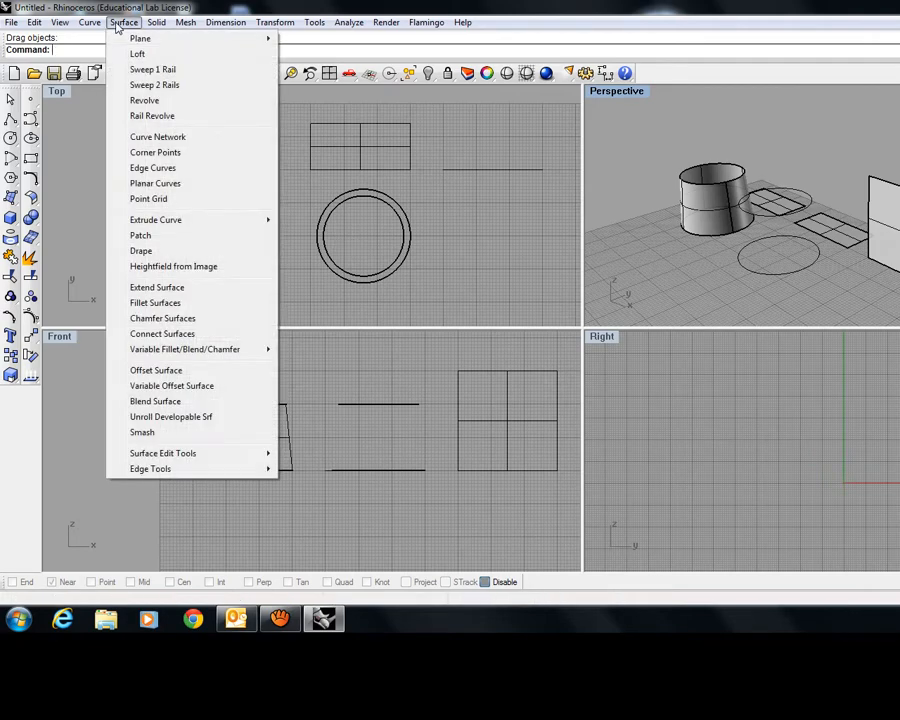
left_click(489, 219)
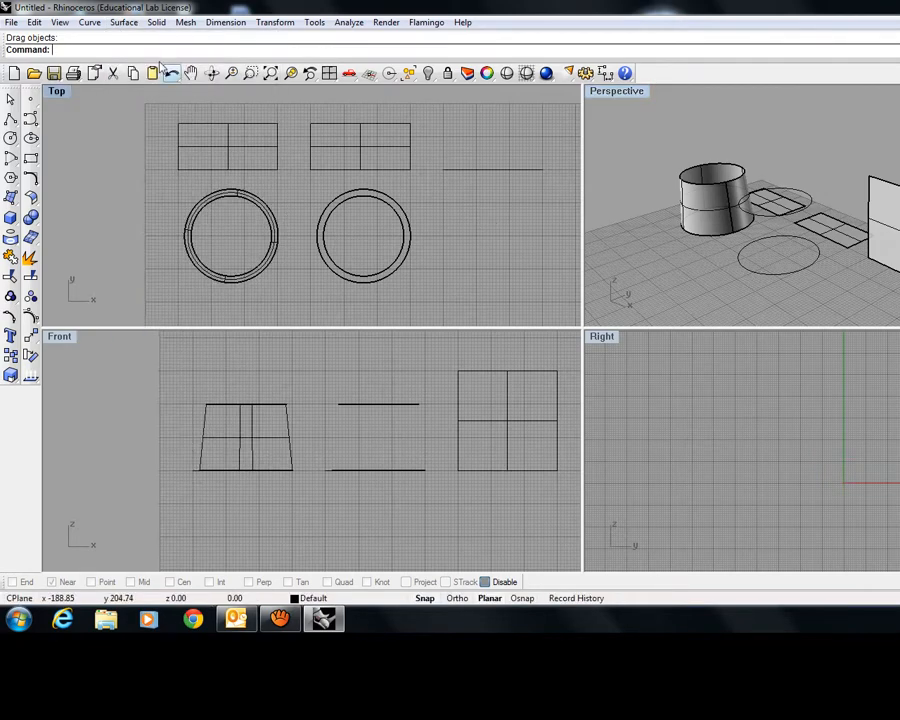
left_click(124, 23)
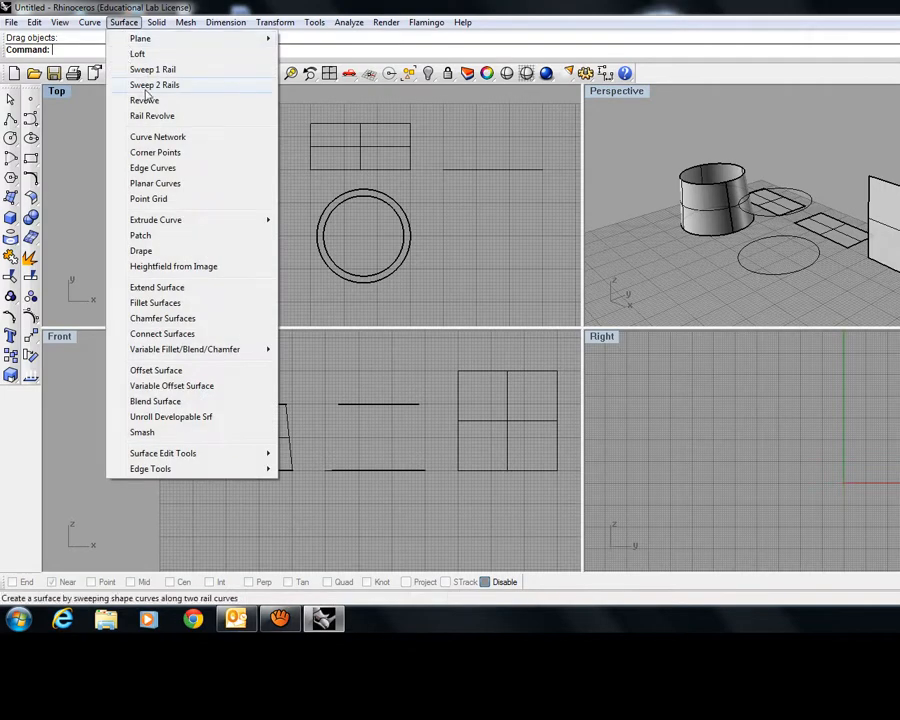
left_click(517, 279)
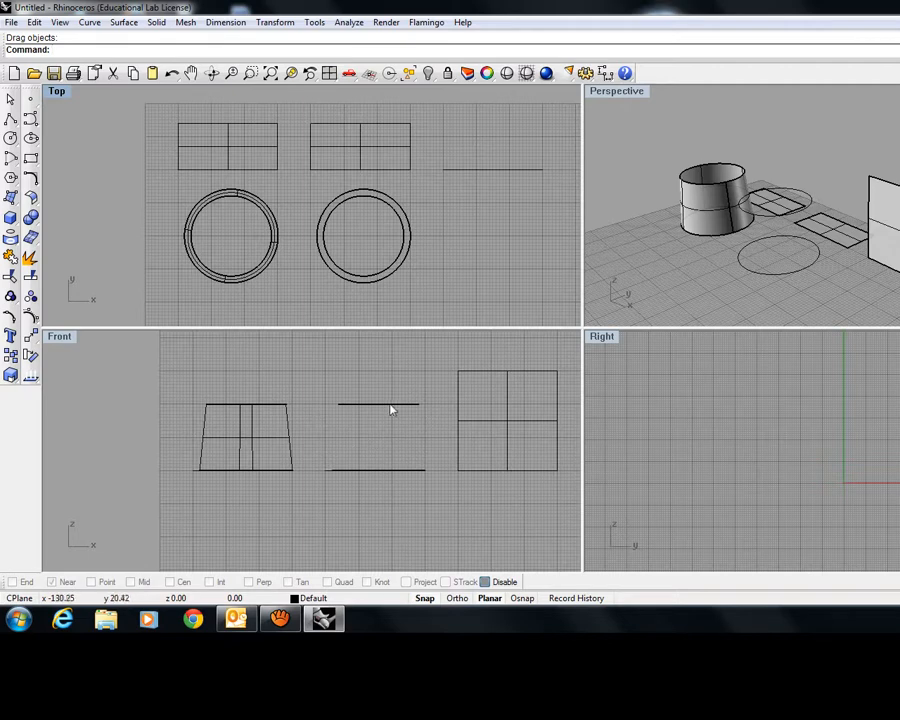
scroll(266, 440, "up", 3)
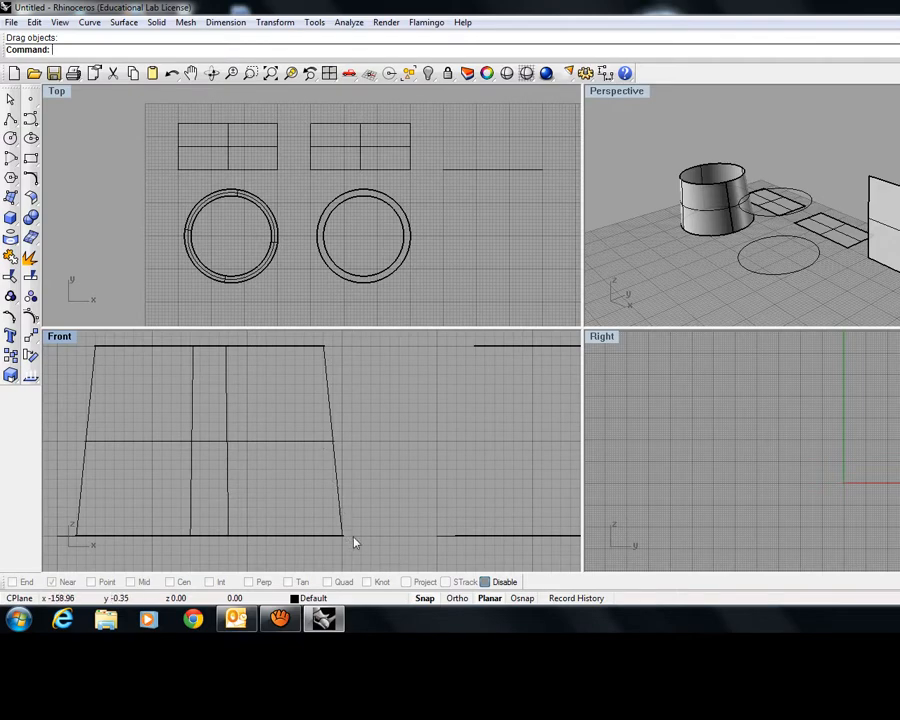
scroll(445, 428, "down", 3)
right_click_drag(472, 436, 348, 428)
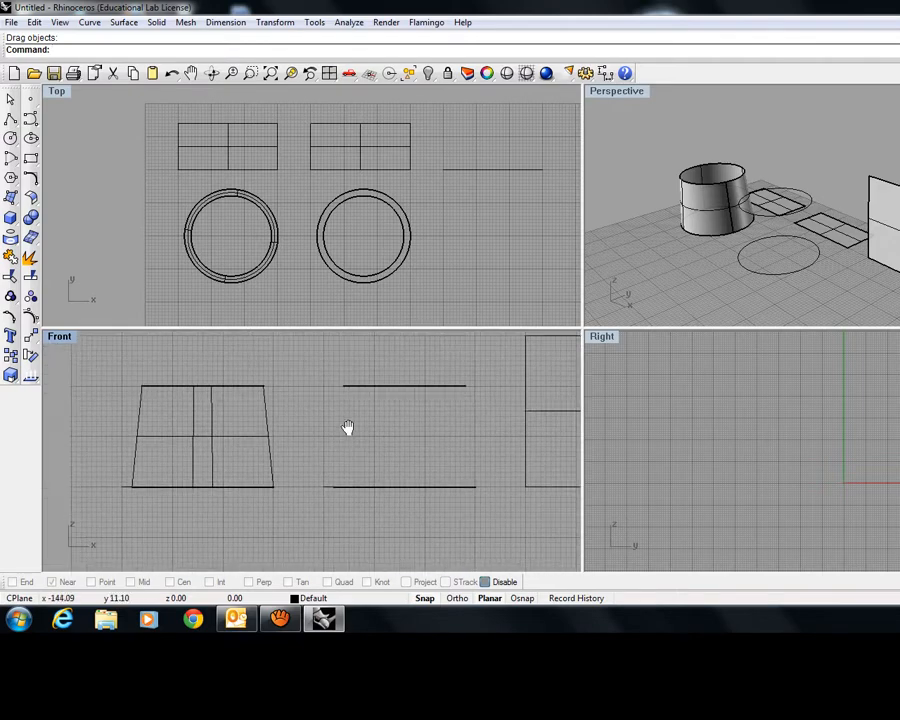
left_click(124, 23)
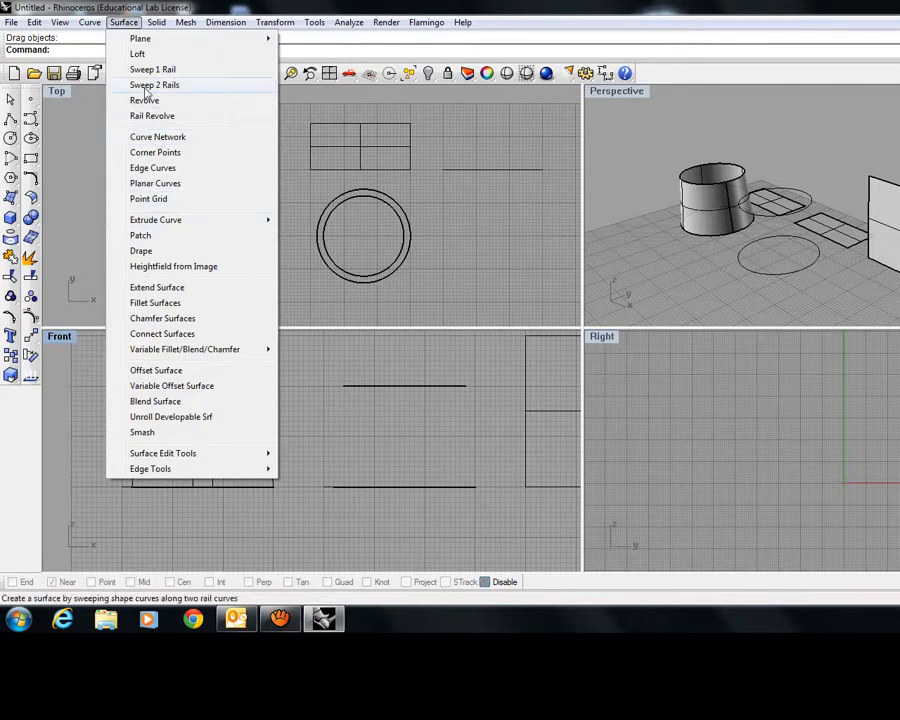
left_click(453, 267)
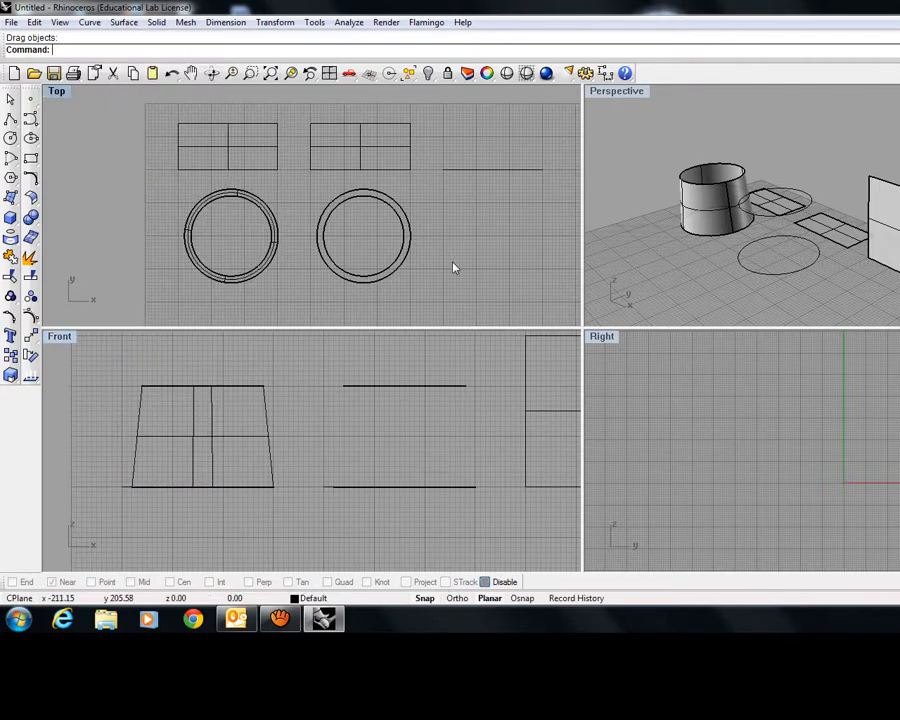
right_click_drag(458, 479, 424, 460)
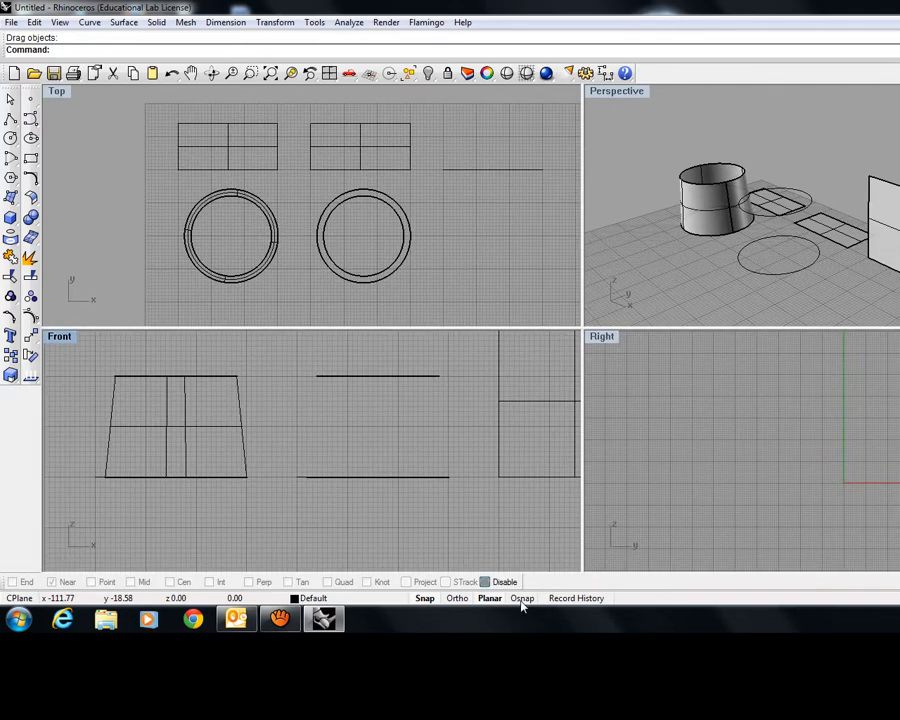
Step: Turn on object snapping with the End and Near snaps active
left_click(521, 604)
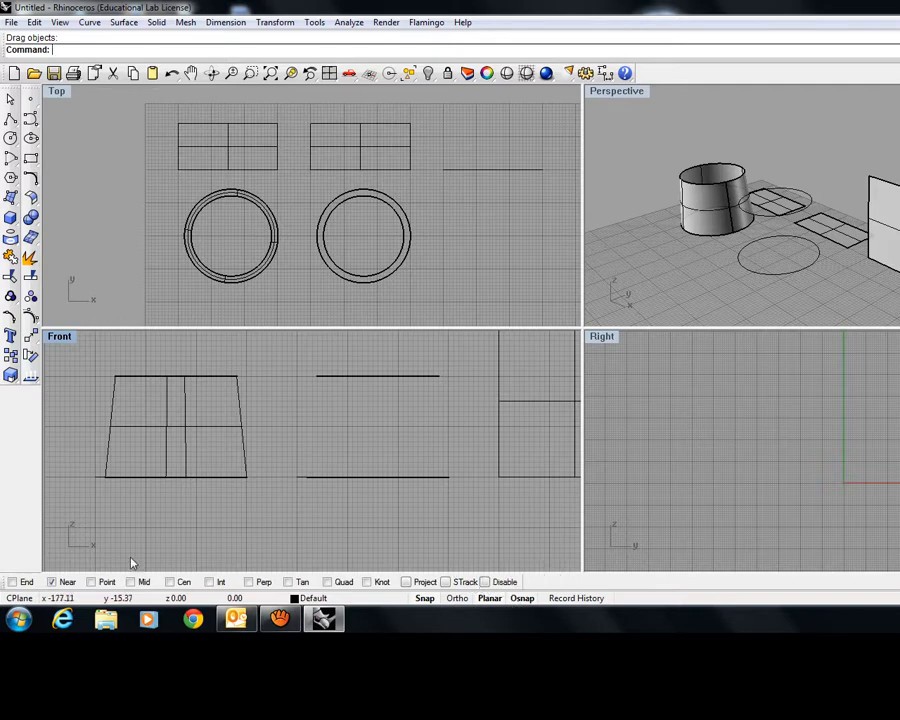
left_click(12, 582)
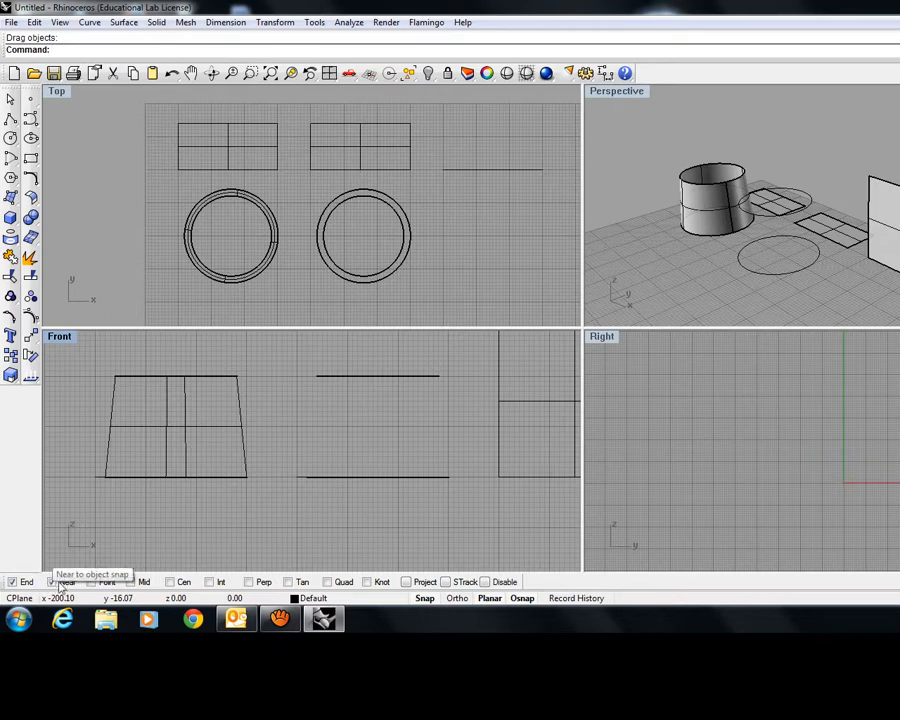
left_click(58, 584)
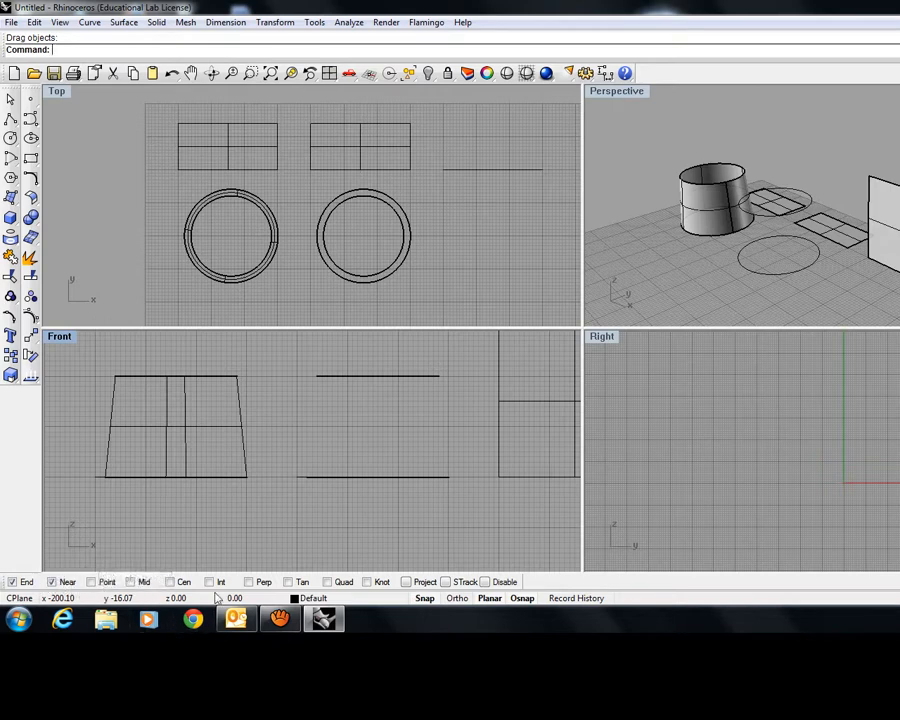
Step: Clear the End and Near object snaps and turn object snapping off
left_click(13, 582)
left_click(50, 582)
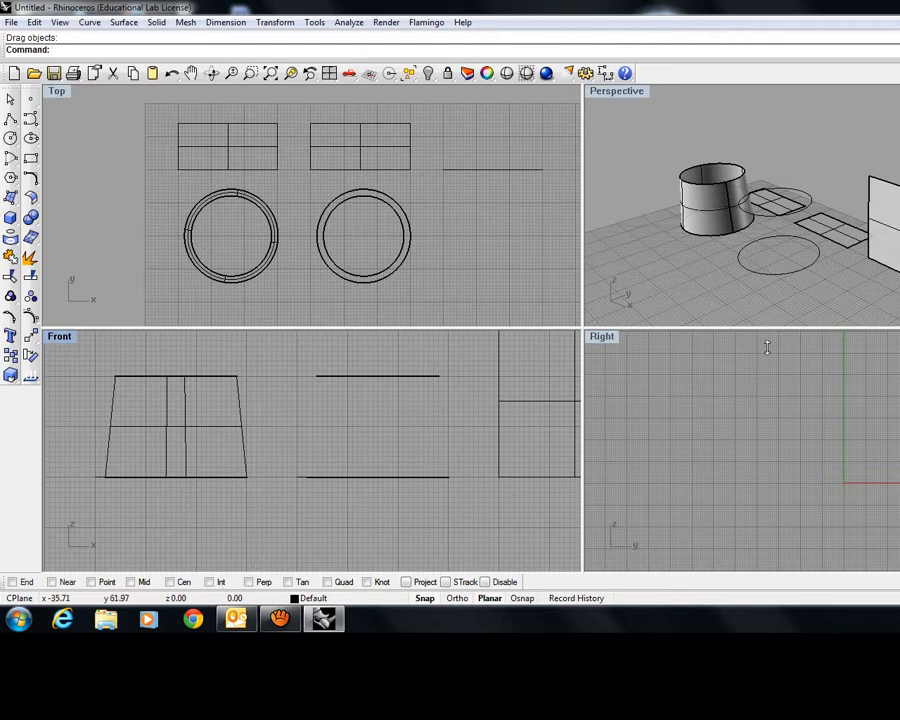
left_click(801, 277)
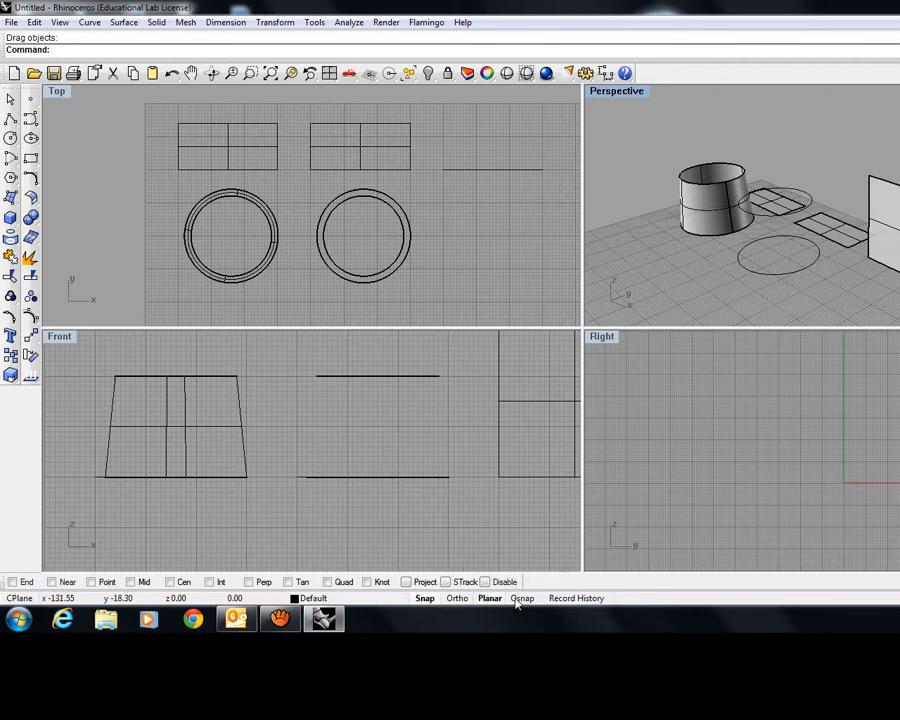
Step: With the Near object snap active, draw a wavy degree-3 profile curve in the Front view from the copied lower circle's right edge to the upper circle's
left_click(51, 583)
left_click(30, 120)
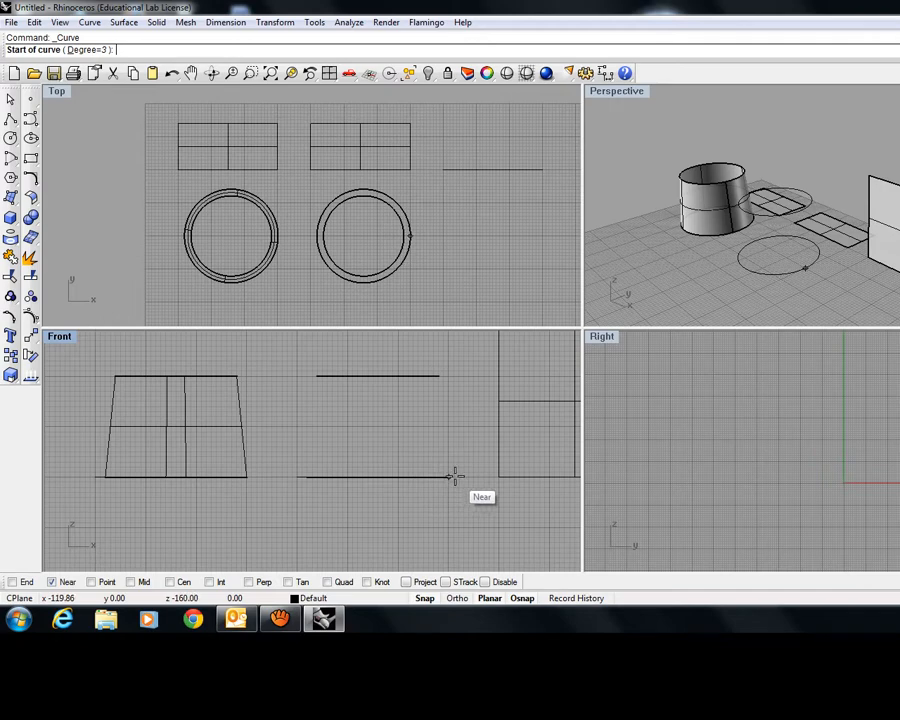
scroll(443, 468, "up", 3)
right_click_drag(443, 465, 405, 516)
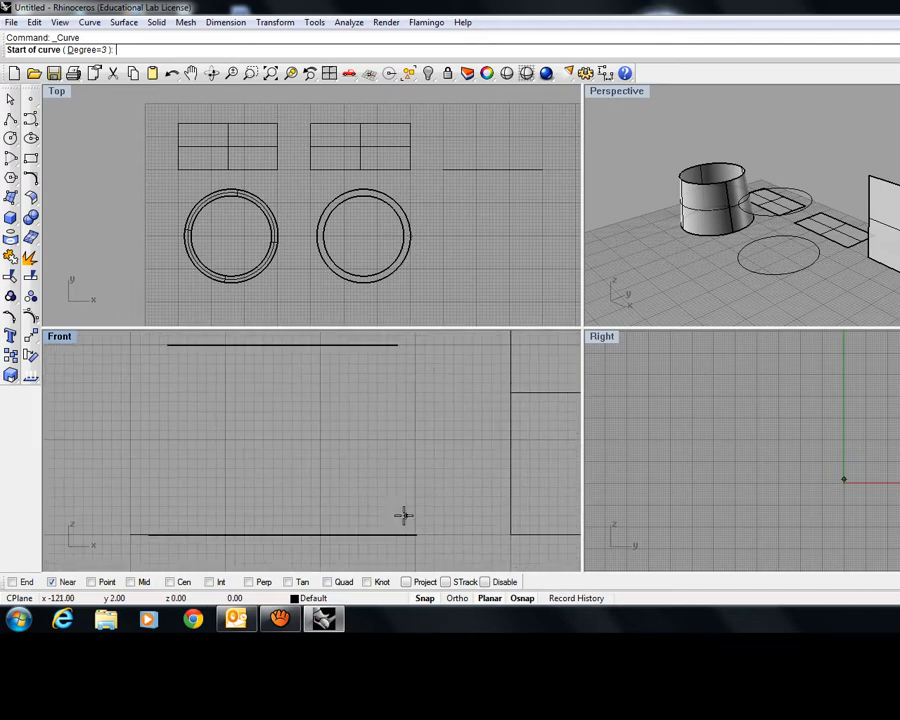
scroll(404, 517, "down", 2)
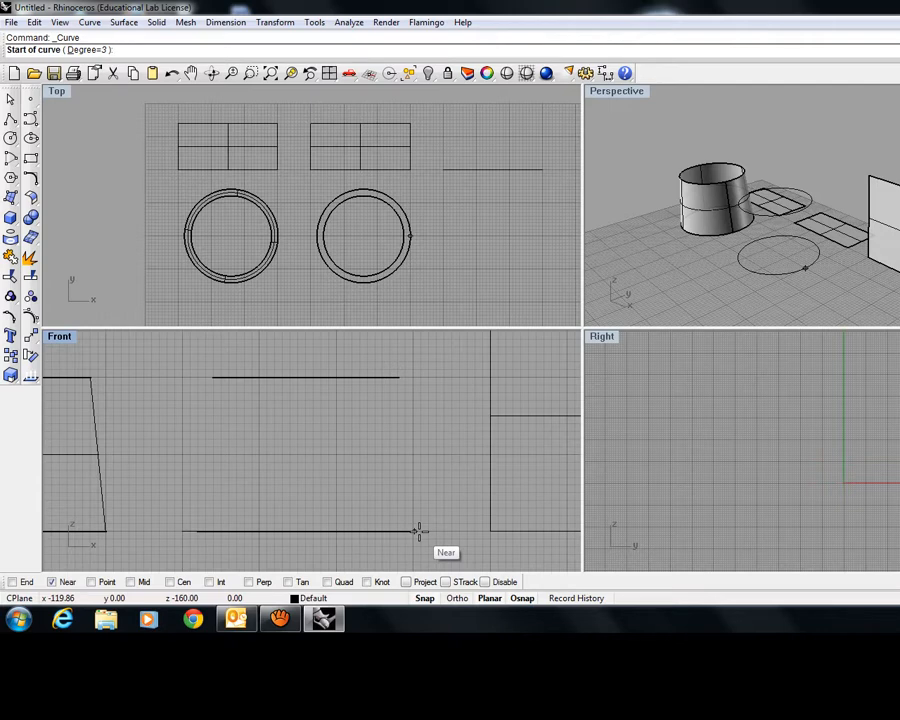
left_click(418, 530)
left_click(442, 484)
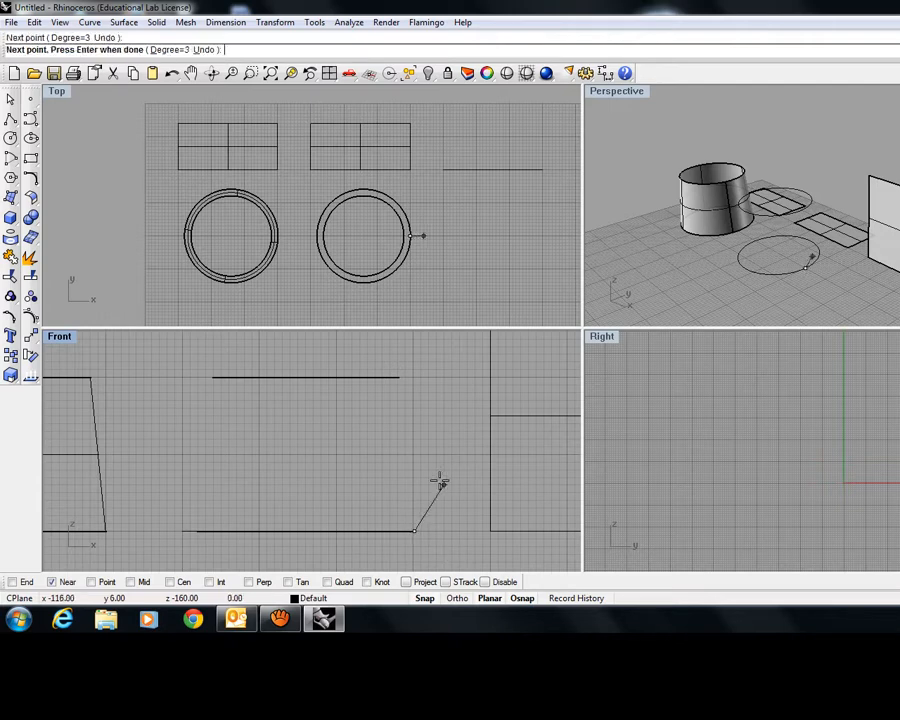
left_click(367, 469)
left_click(381, 431)
left_click(436, 415)
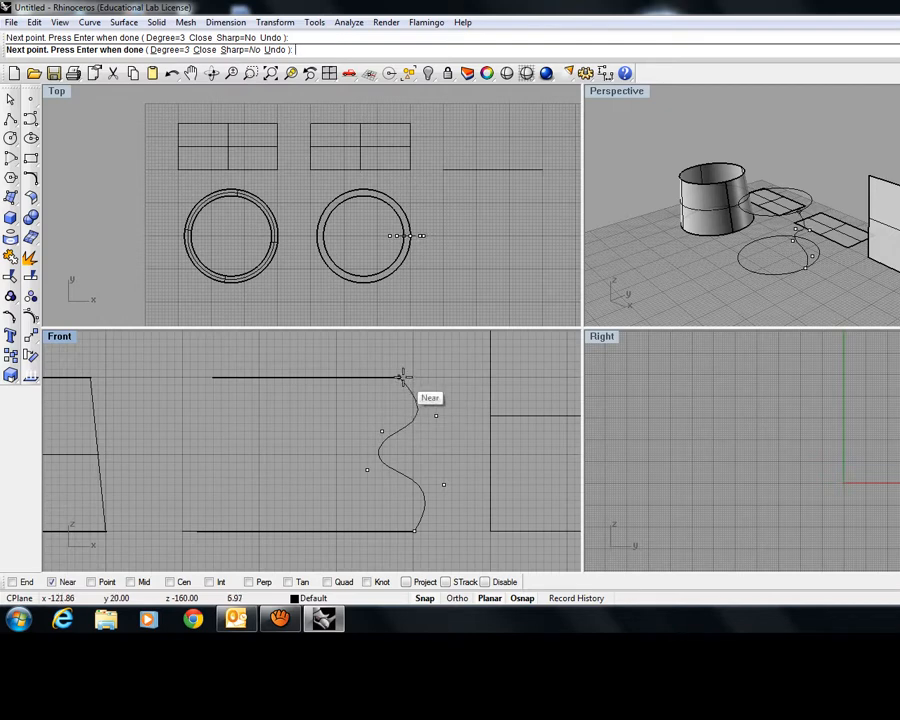
left_click(402, 377)
key("Return")
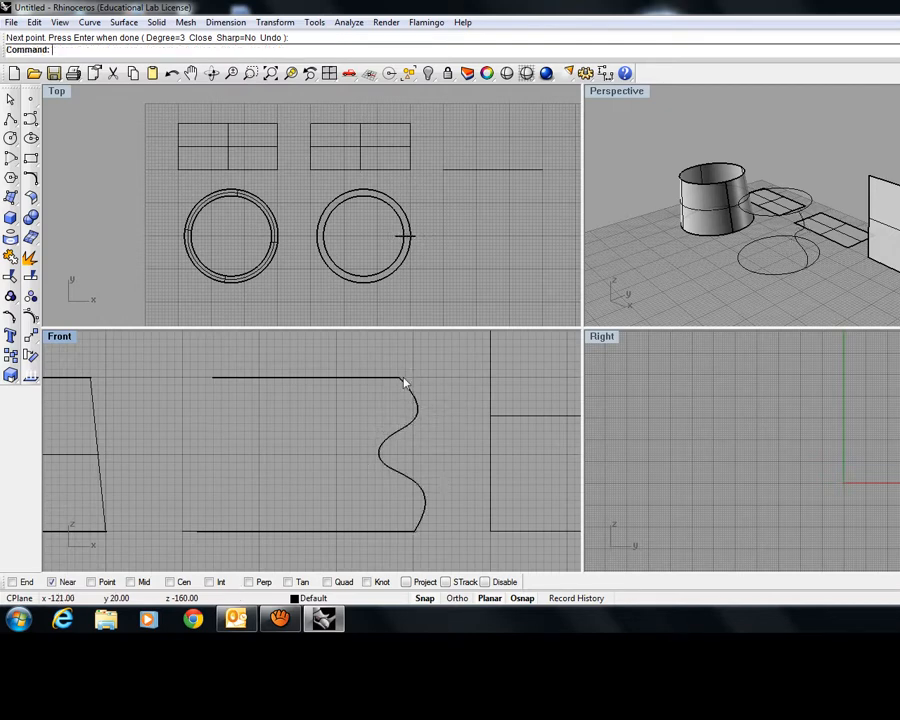
Step: Start Sweep 2 Rails with the copied upper and lower circles as rails and the wavy curve as the cross section
right_click_drag(792, 305, 735, 257)
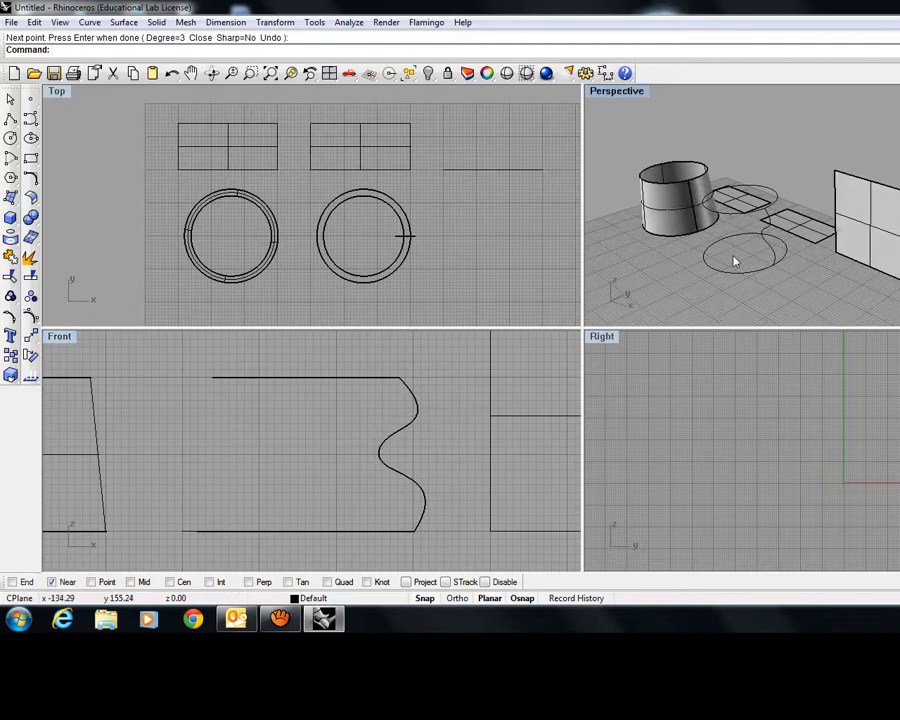
double_click(610, 92)
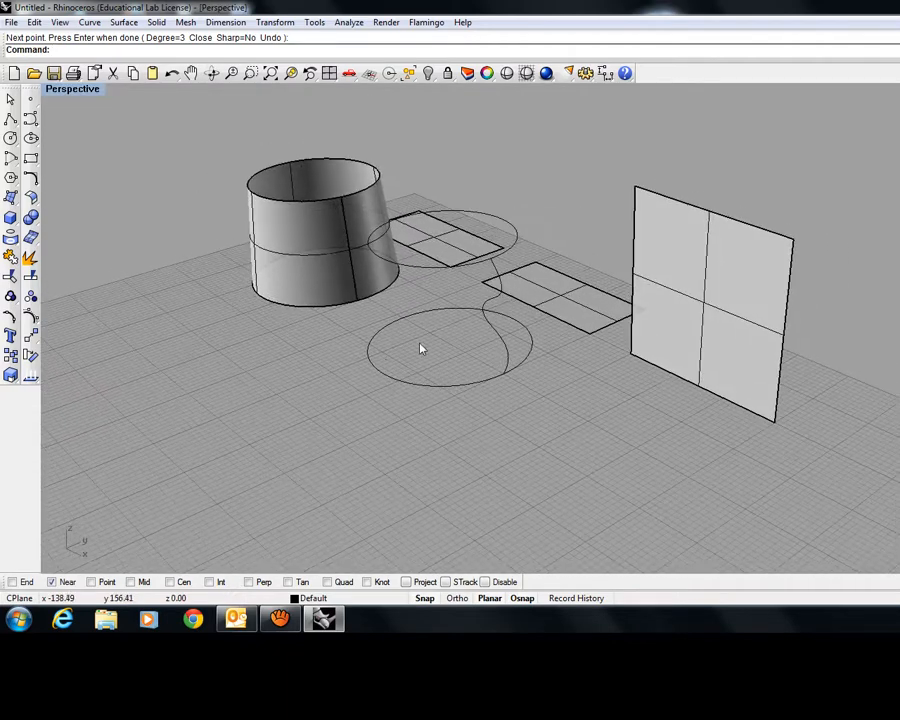
left_click(488, 332)
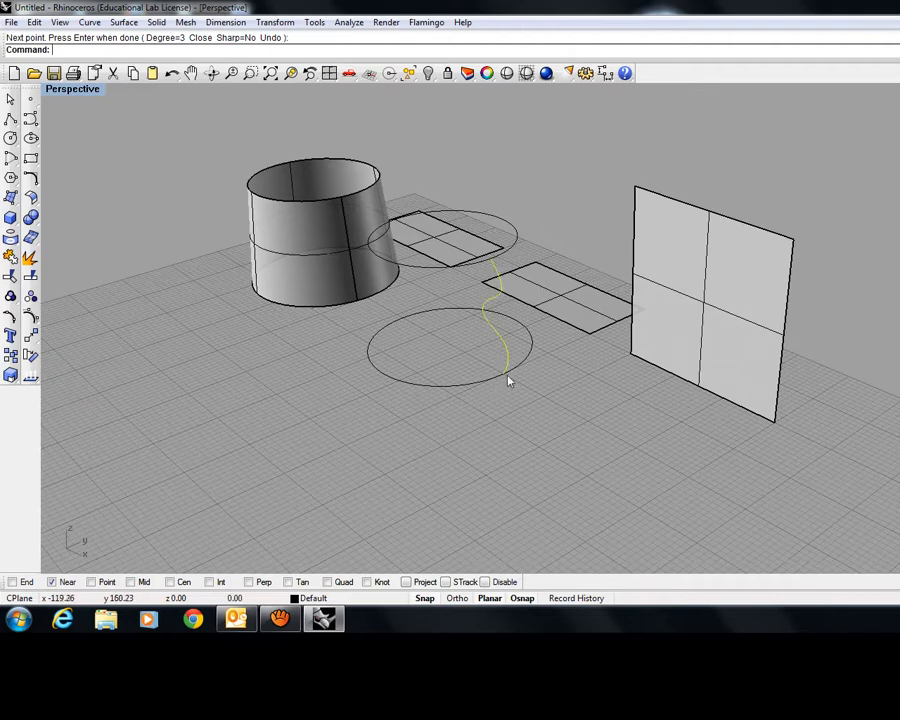
double_click(74, 92)
left_click(329, 514)
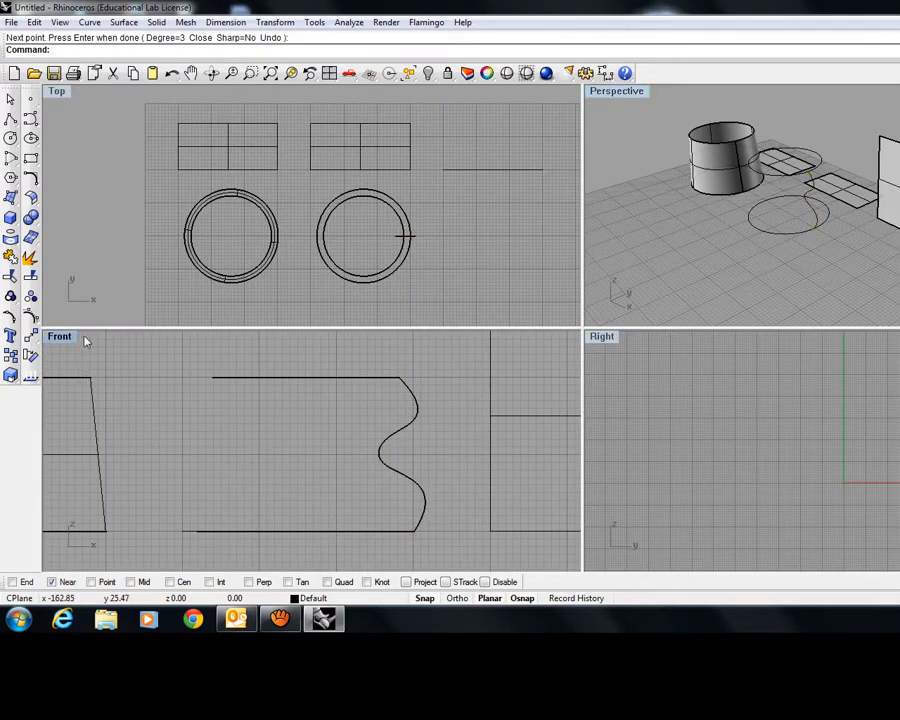
left_click(121, 24)
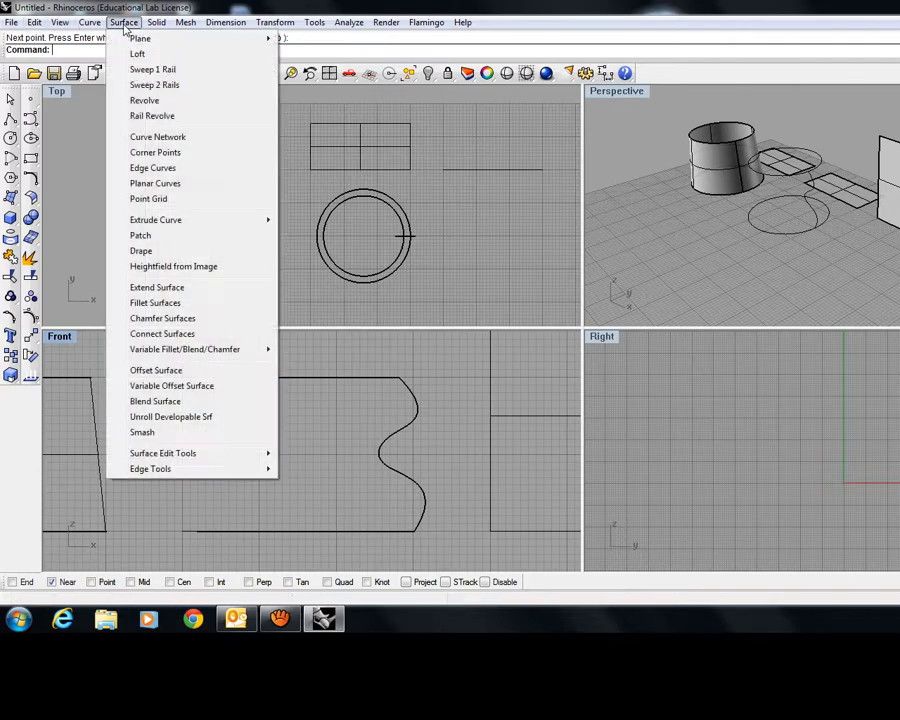
left_click(176, 86)
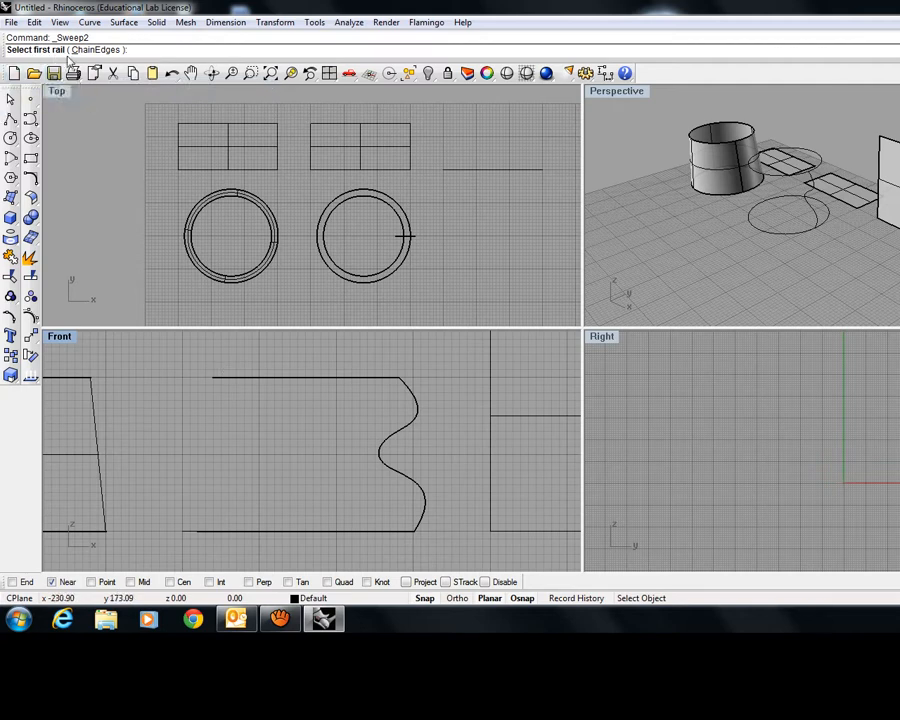
left_click(286, 378)
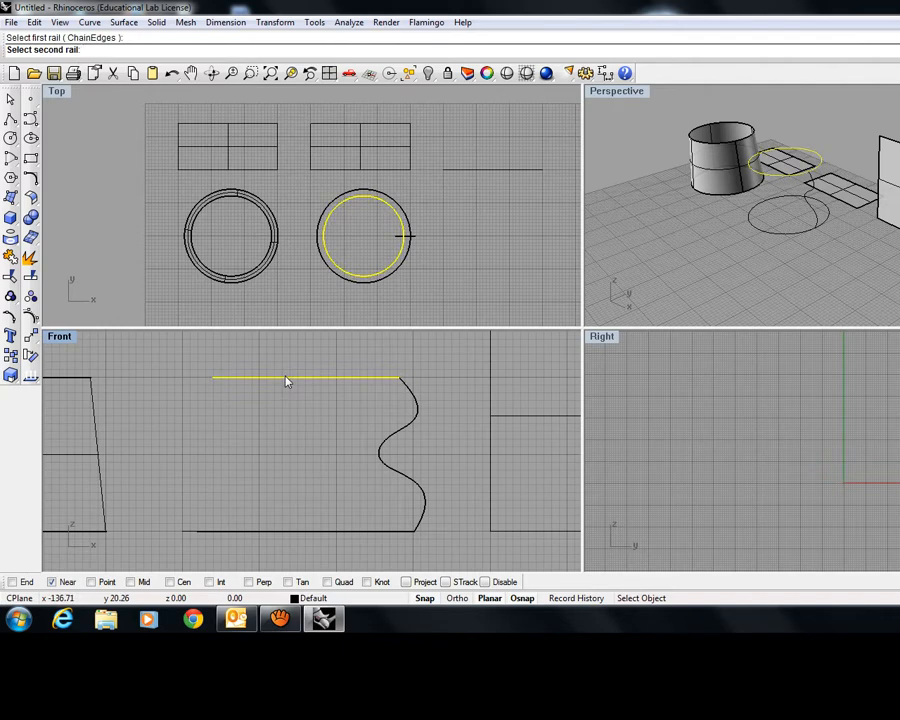
left_click(302, 532)
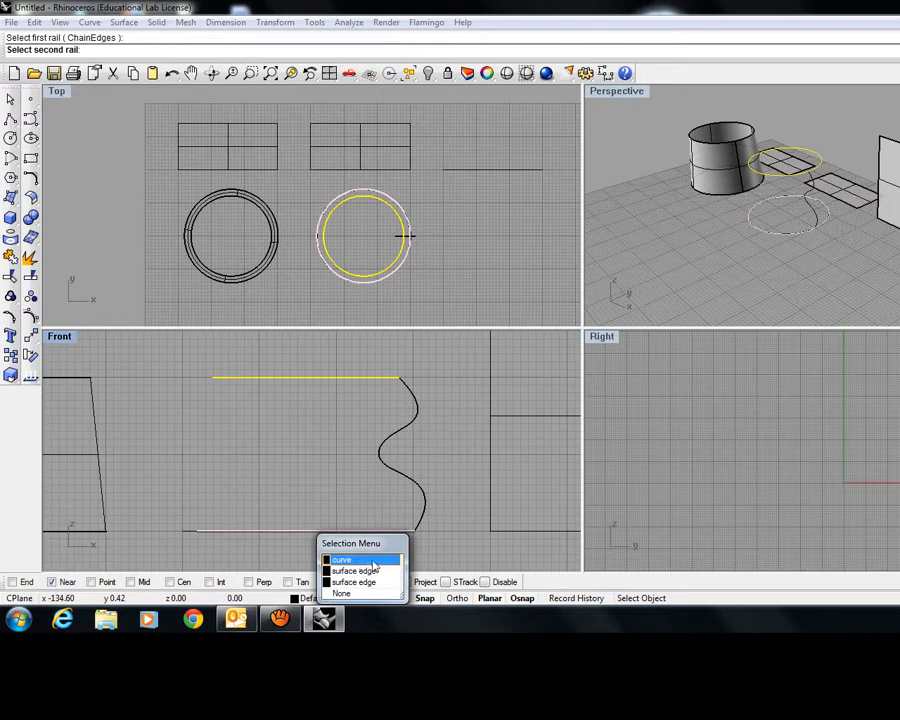
left_click(373, 561)
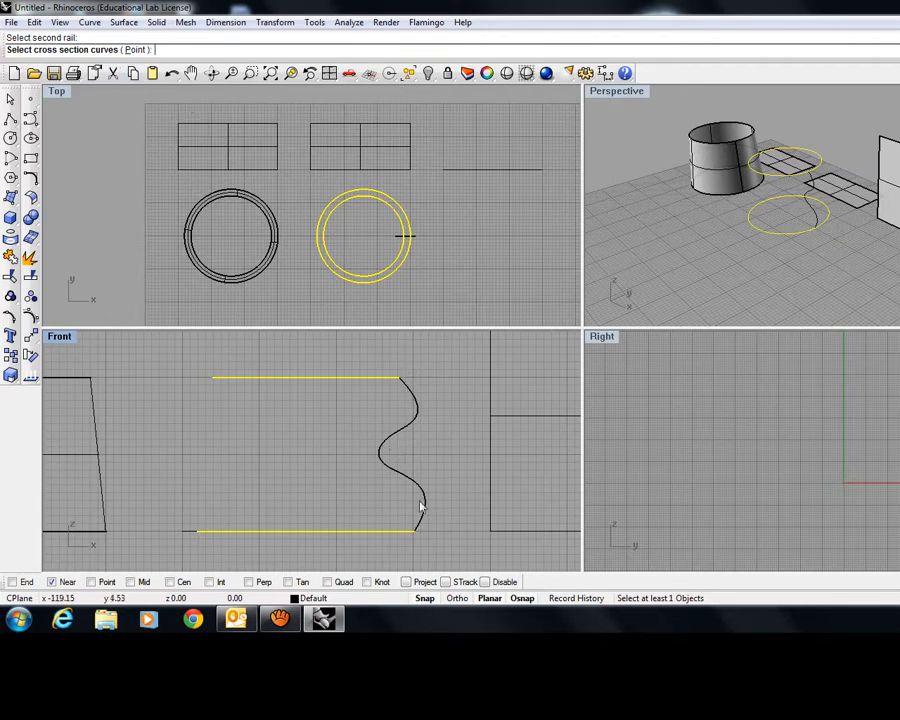
left_click(382, 461)
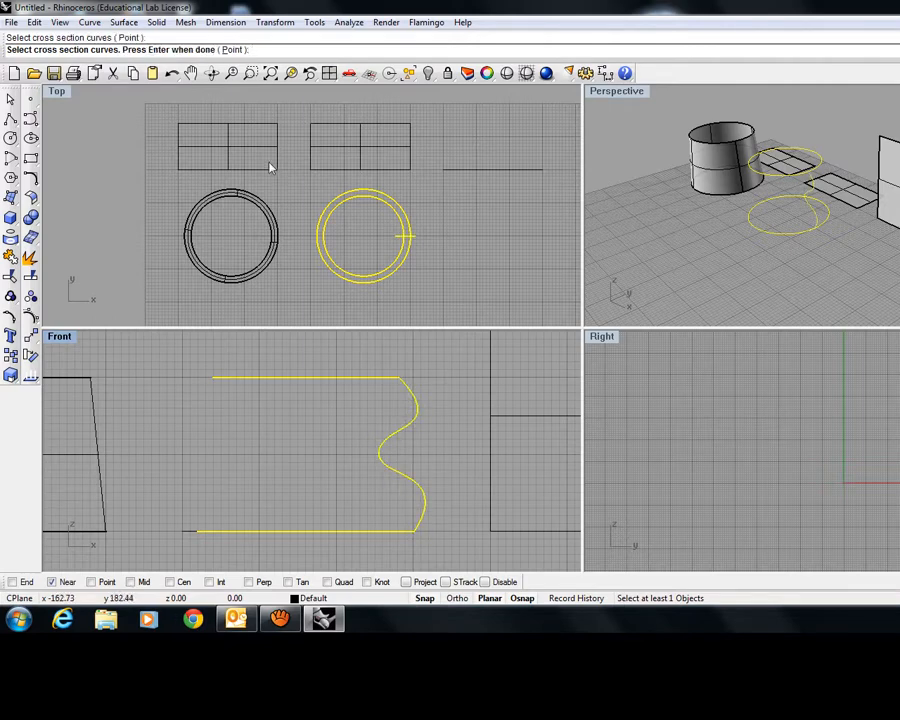
Step: Create the two-rail sweep surface with the cross-section option set to Do not simplify
key("Return")
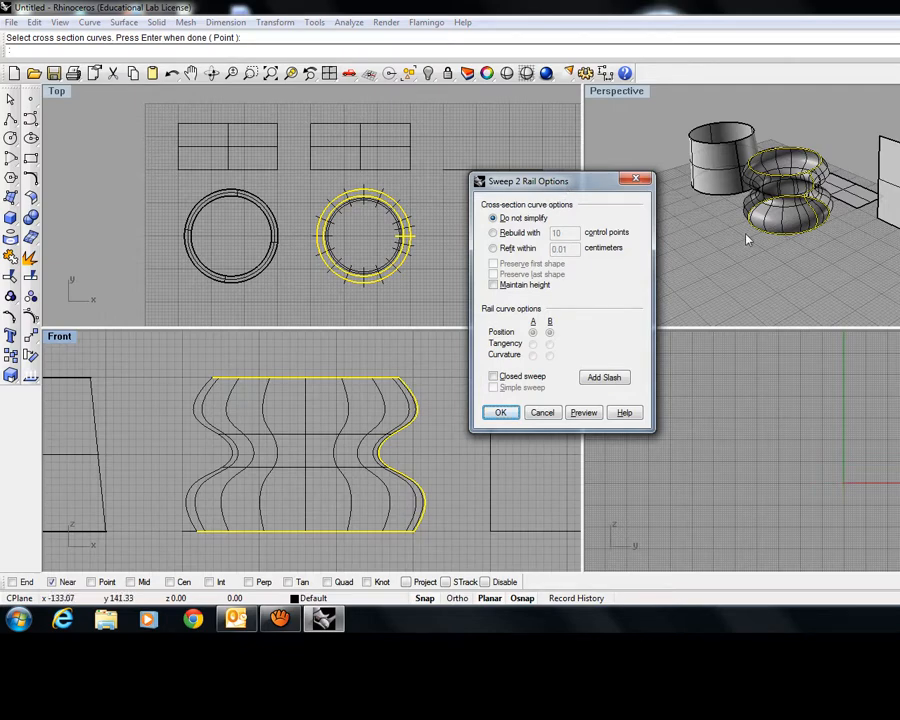
right_click_drag(677, 321, 776, 264)
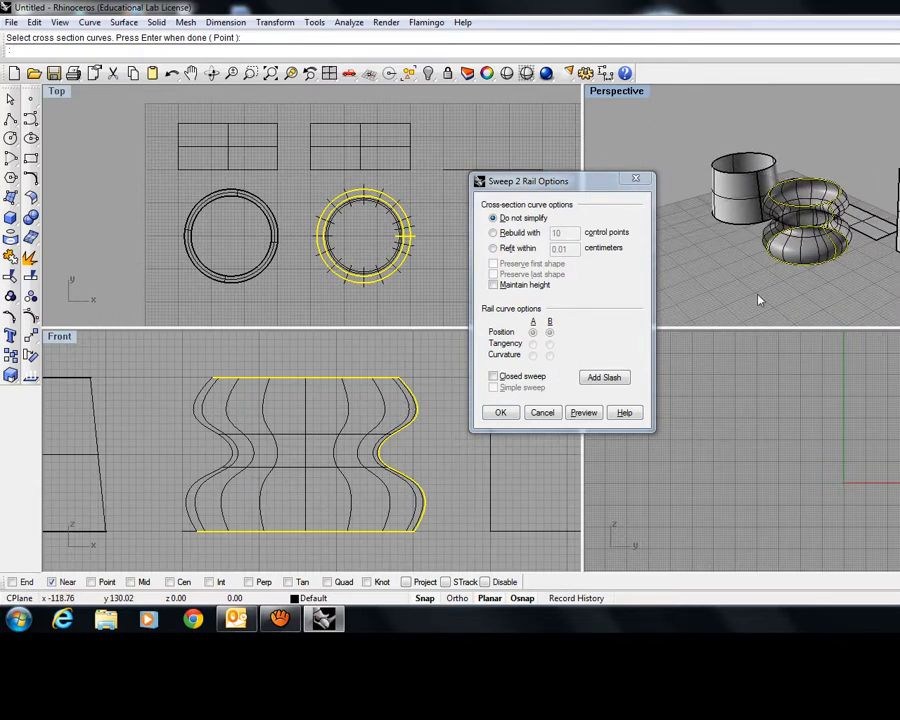
left_click(500, 412)
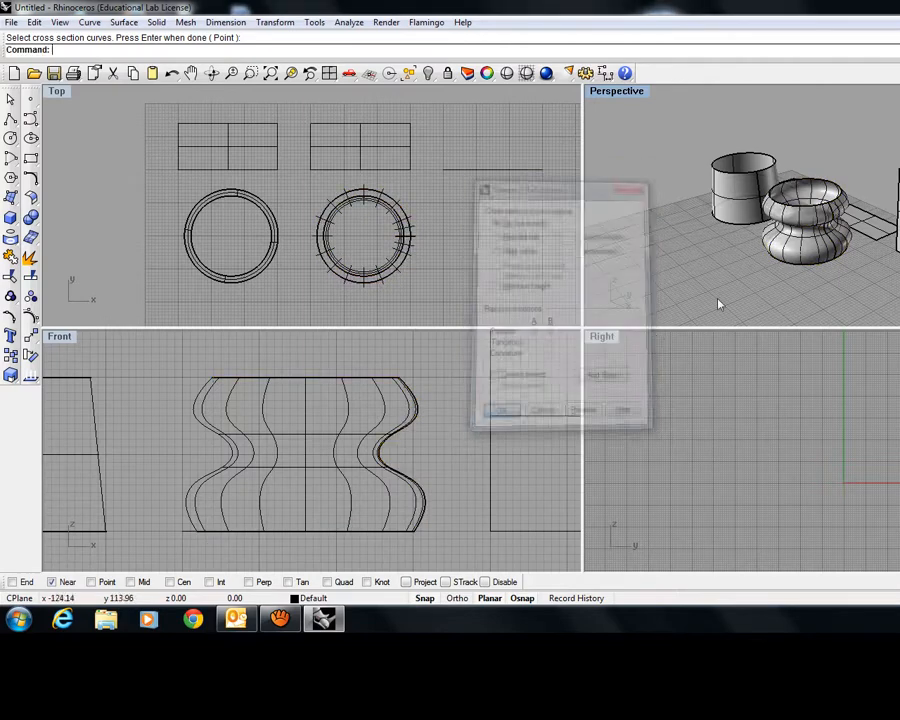
left_click(810, 225)
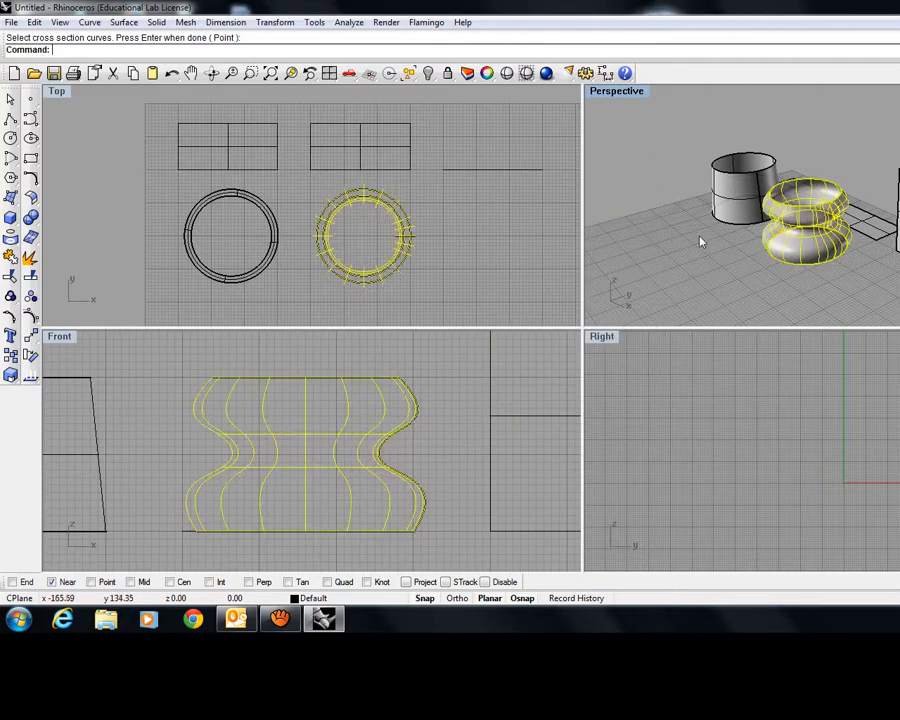
left_click(767, 289)
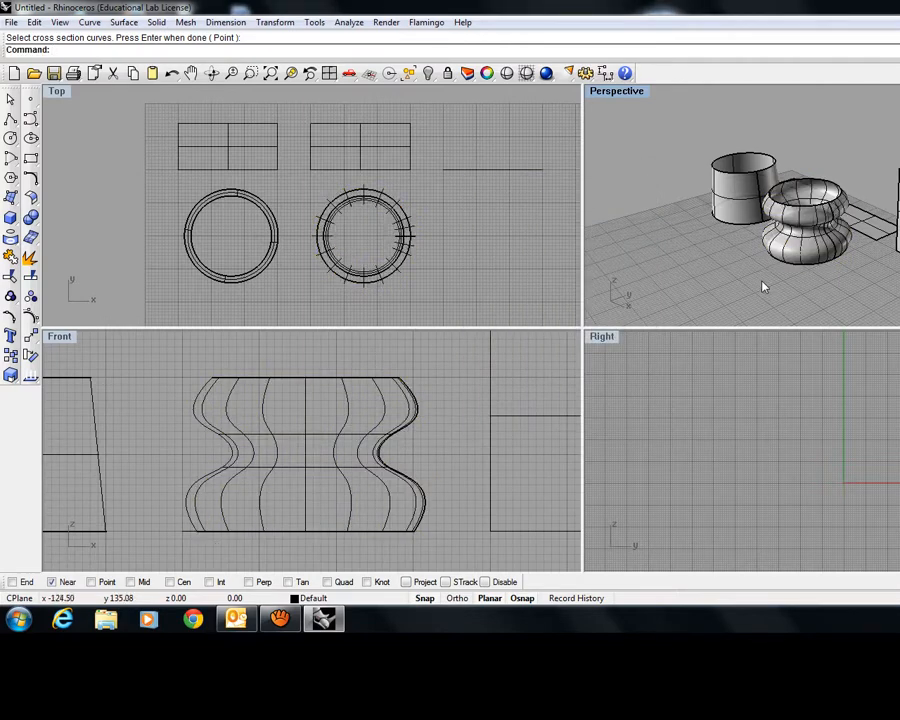
Step: Move all the example objects together in the Top view from the grid's upper-left corner to near the origin
scroll(441, 224, "down", 3)
right_click_drag(434, 248, 284, 174)
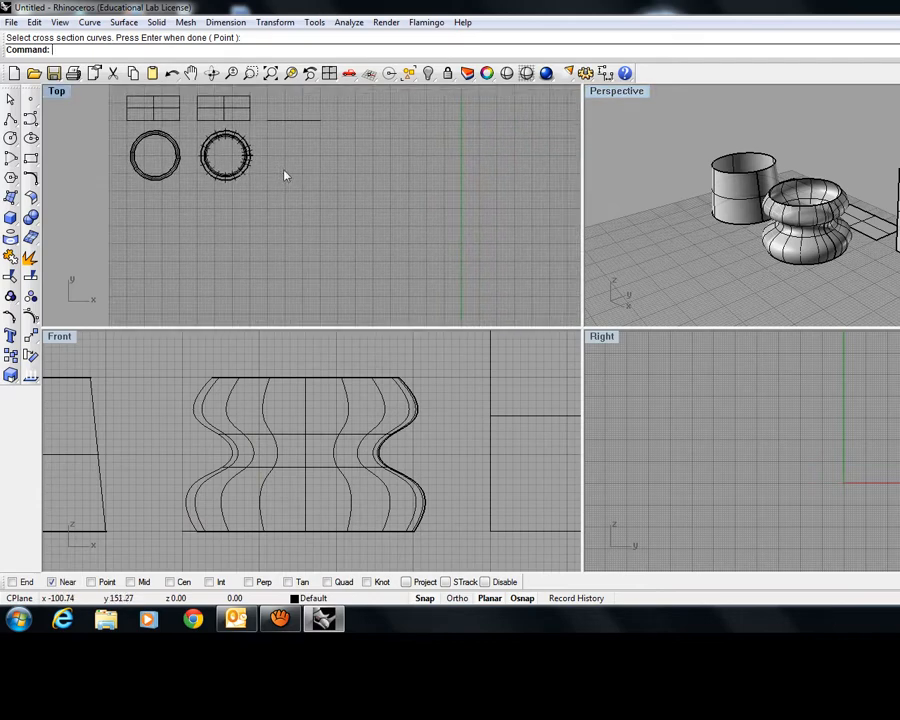
scroll(290, 172, "down", 4)
right_click_drag(394, 226, 393, 156)
scroll(386, 259, "up", 5)
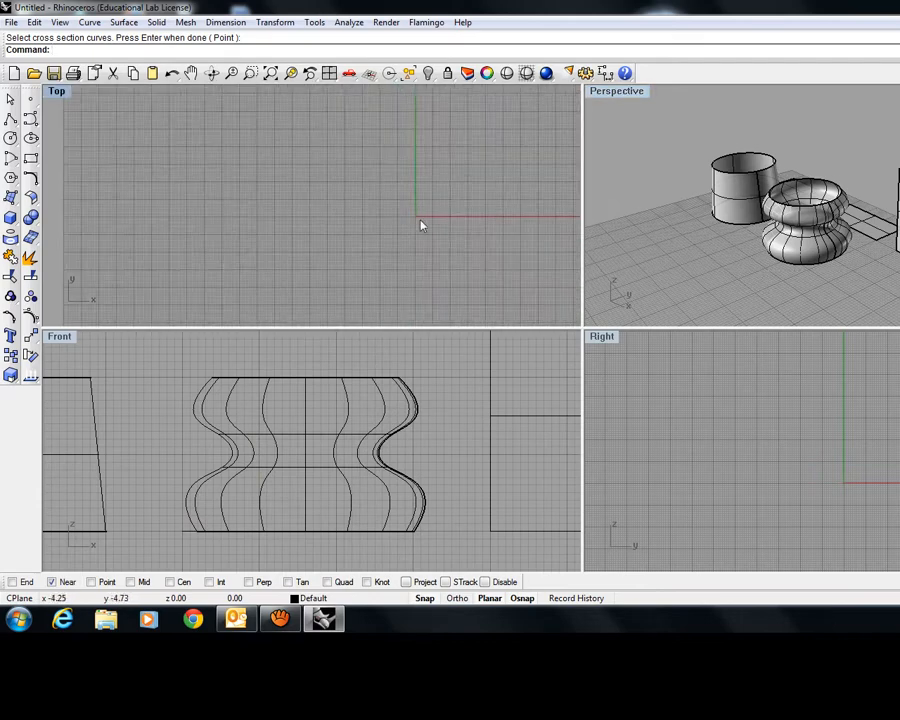
right_click_drag(421, 221, 411, 249)
scroll(408, 247, "up", 3)
scroll(376, 230, "down", 4)
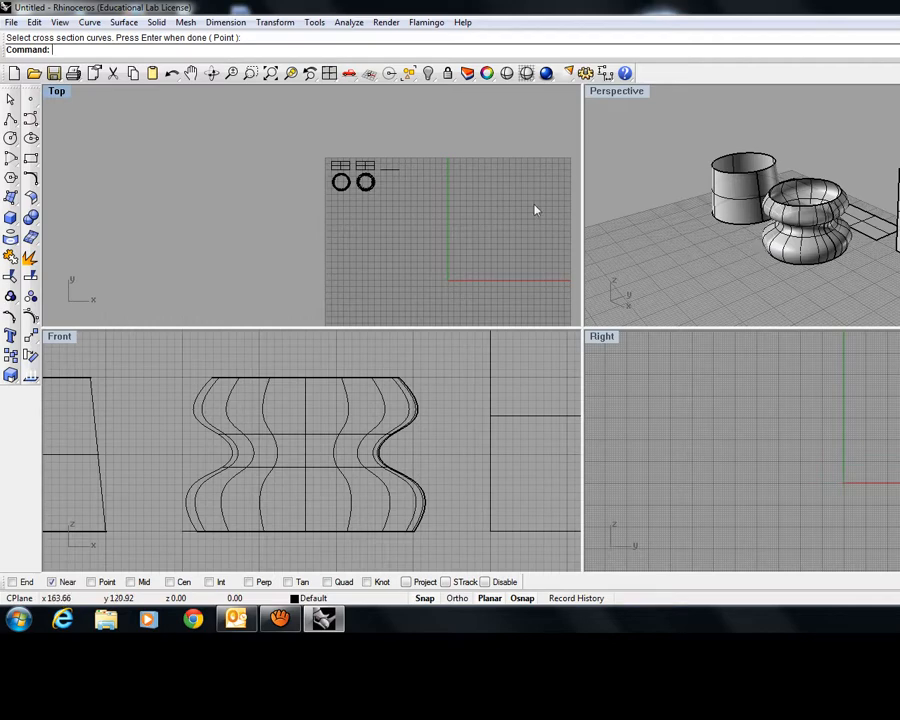
right_click_drag(442, 245, 379, 210)
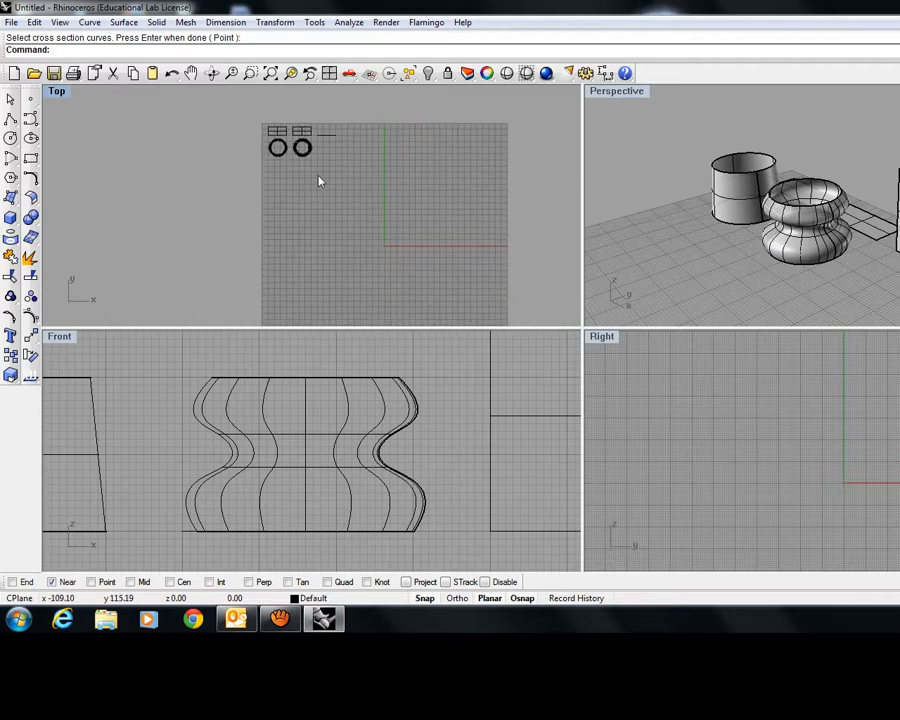
left_click_drag(333, 173, 345, 244)
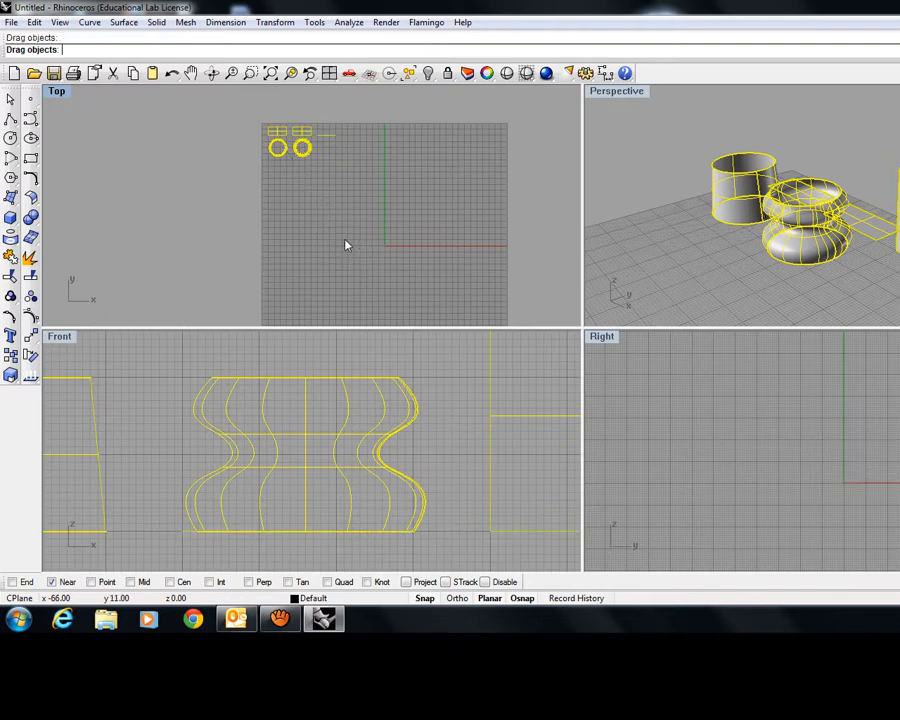
Step: Restore the four-viewport layout and fit the moved objects in every viewport
left_click(743, 283)
mouse_move(743, 281)
right_mouse_down()
mouse_move(806, 187)
mouse_move(742, 287)
right_mouse_up()
left_click(333, 75)
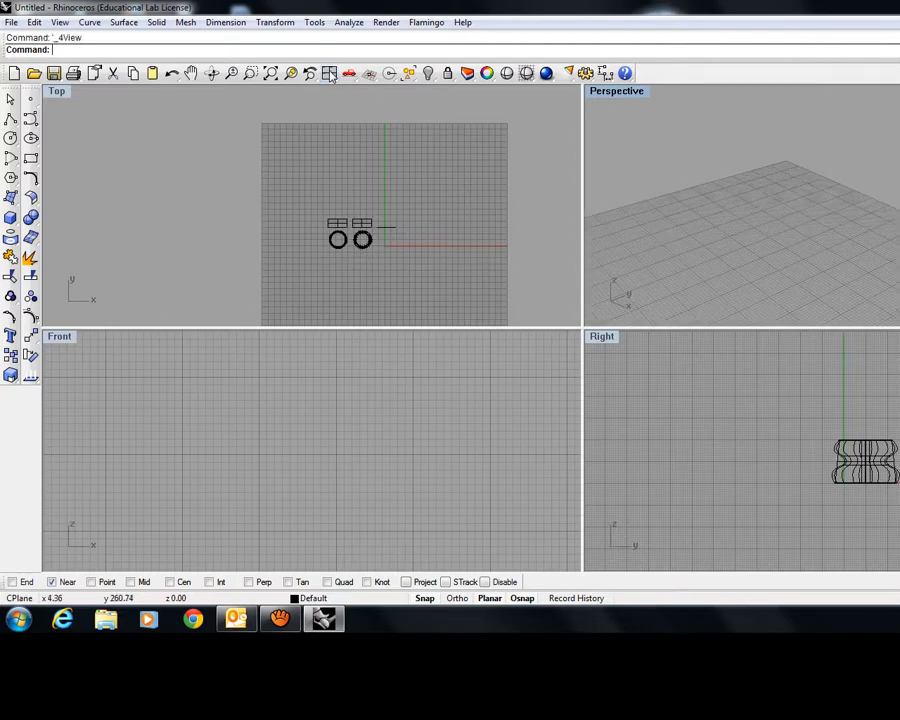
mouse_move(896, 252)
right_mouse_down()
mouse_move(868, 277)
mouse_move(888, 262)
right_mouse_up()
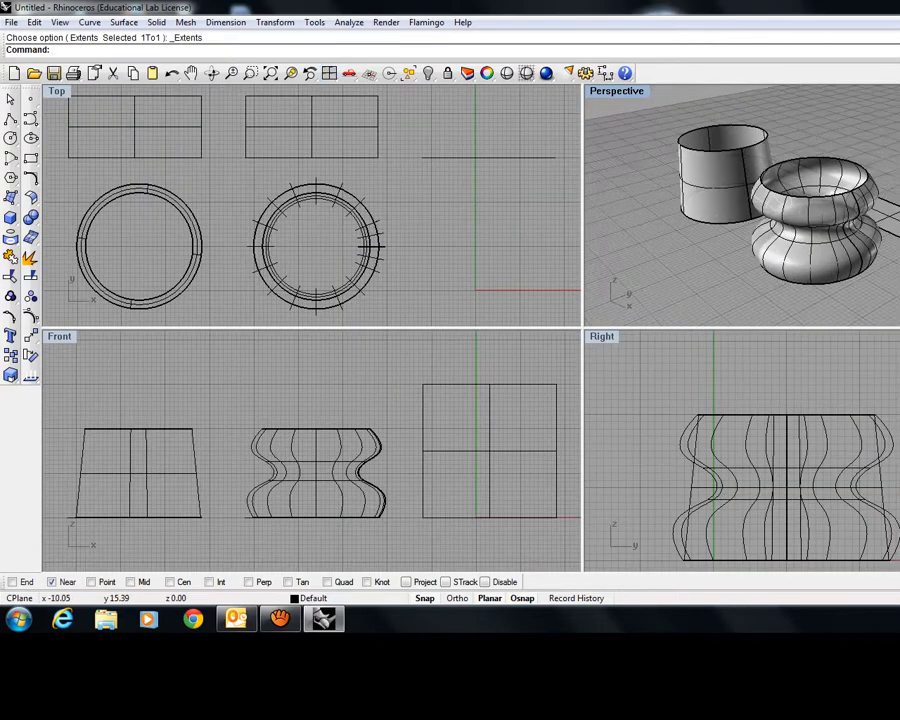
scroll(750, 252, "up", 5)
right_click_drag(750, 252, 798, 264)
right_click_drag(457, 213, 331, 208)
Step: Draw a shallow S-shaped degree-3 curve with four control points near the origin in the Top view, ending at about x 52, y 5
left_click(124, 22)
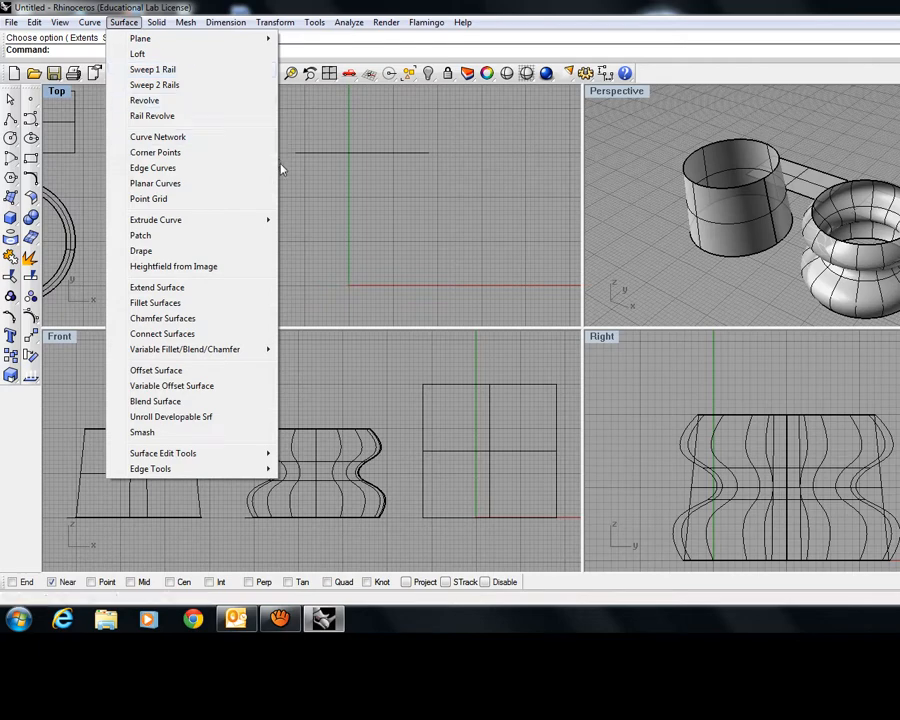
left_click(312, 269)
right_click_drag(342, 265, 261, 245)
left_click(32, 117)
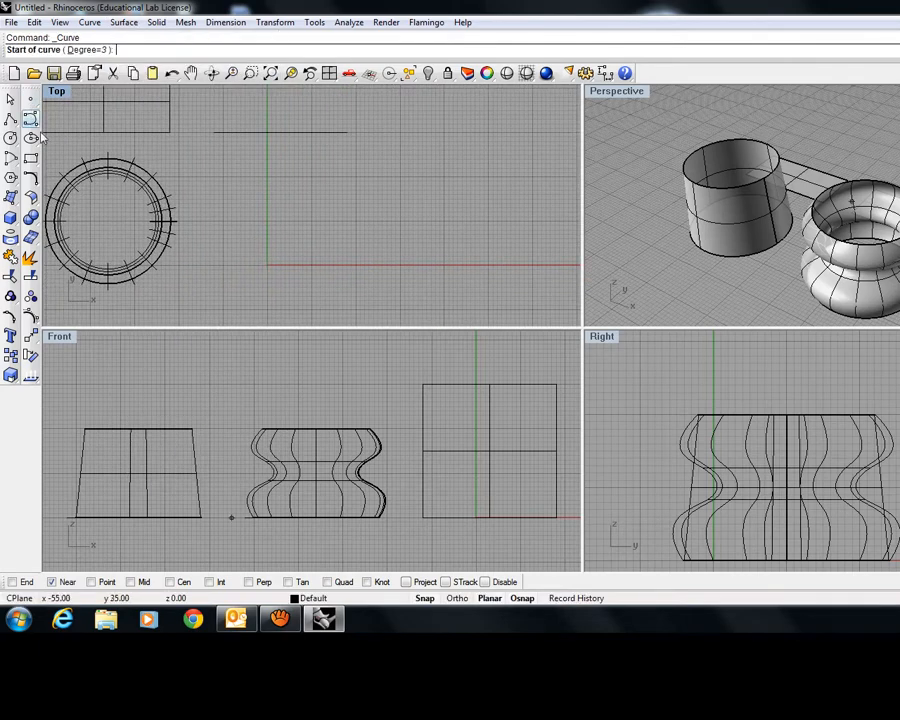
left_click(228, 261)
left_click(302, 211)
left_click(392, 268)
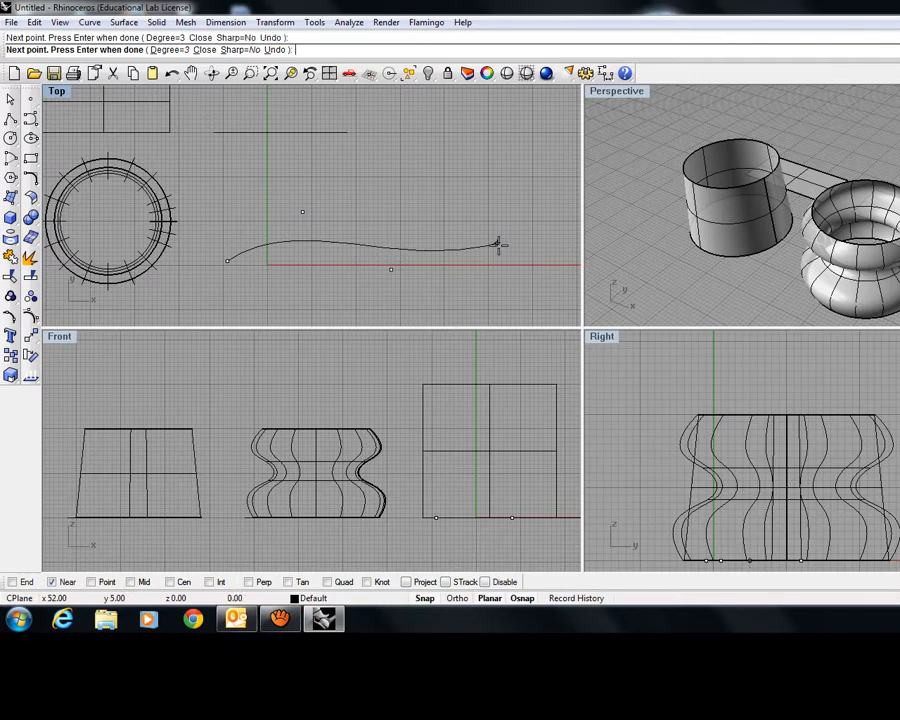
left_click(498, 244)
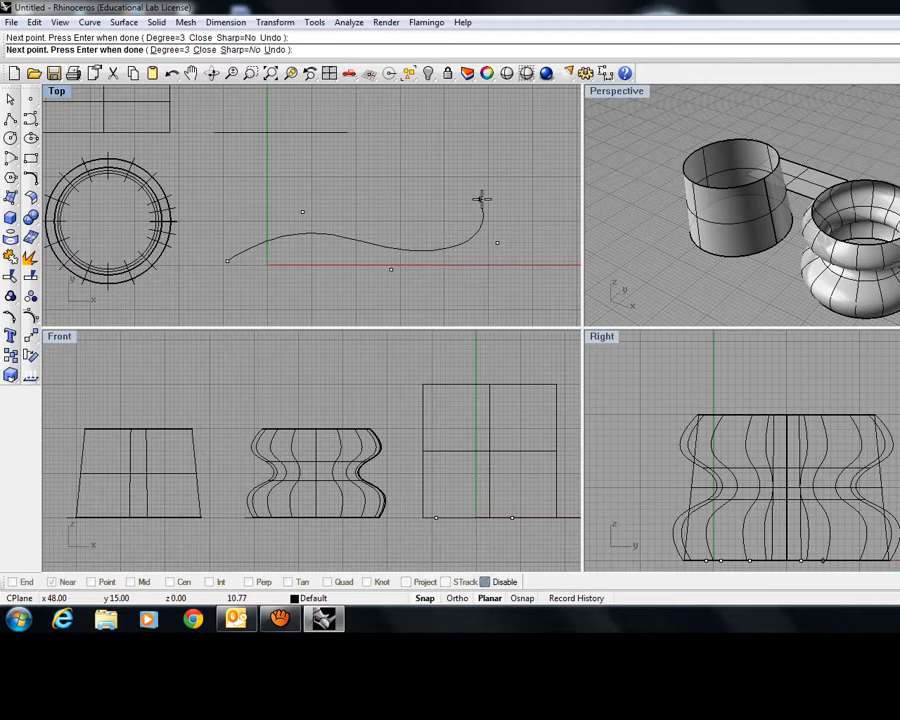
key("Return")
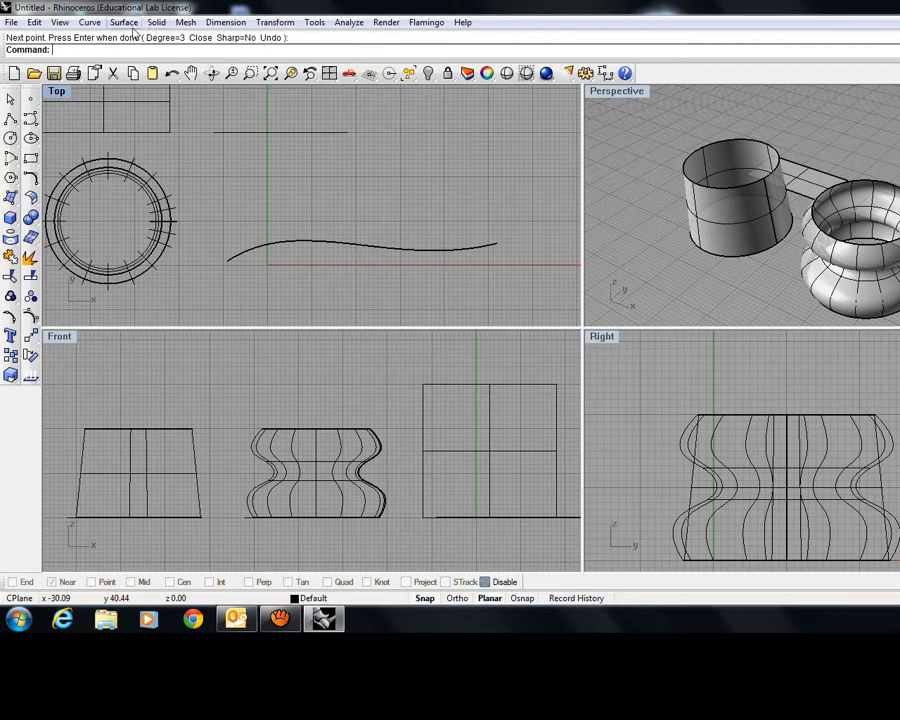
Step: Re-enable object snaps and draw a vertical line 25 cm long upward from the S-curve's end at x 52 in the Top view
left_click(10, 117)
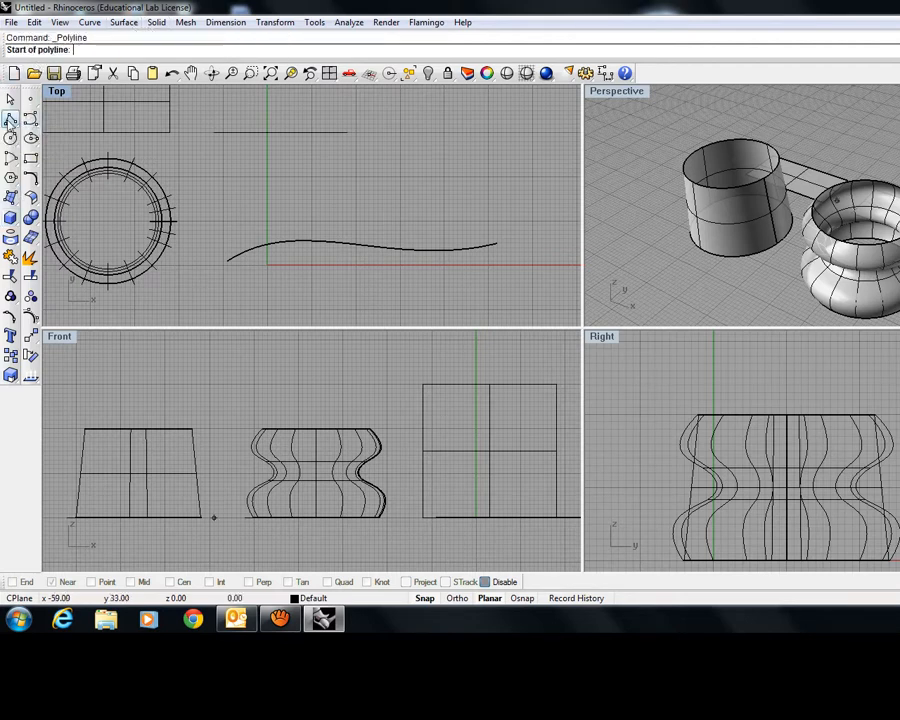
left_click(485, 582)
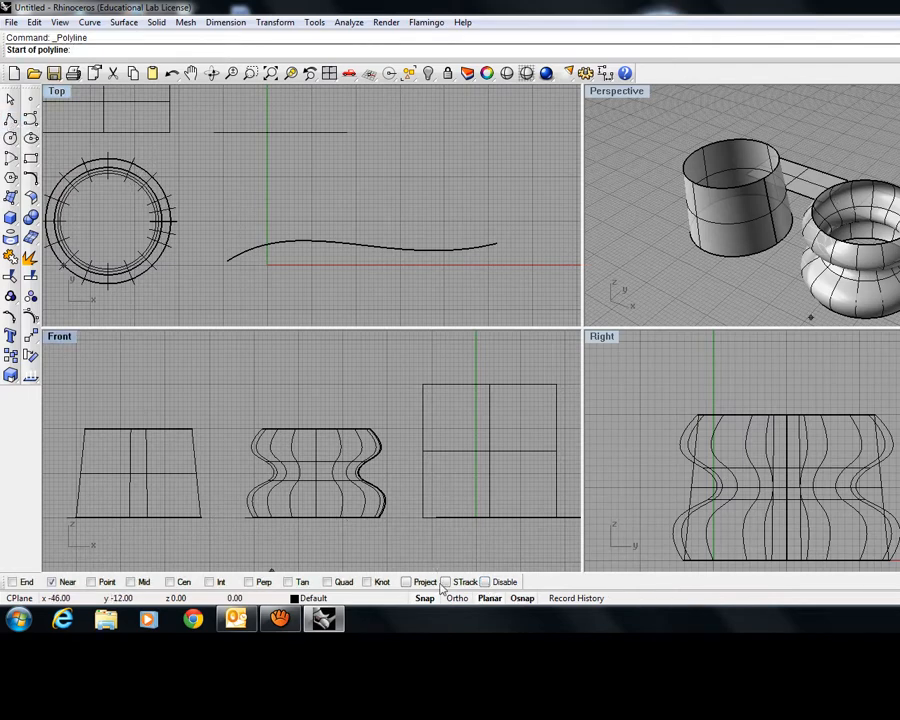
left_click(498, 242)
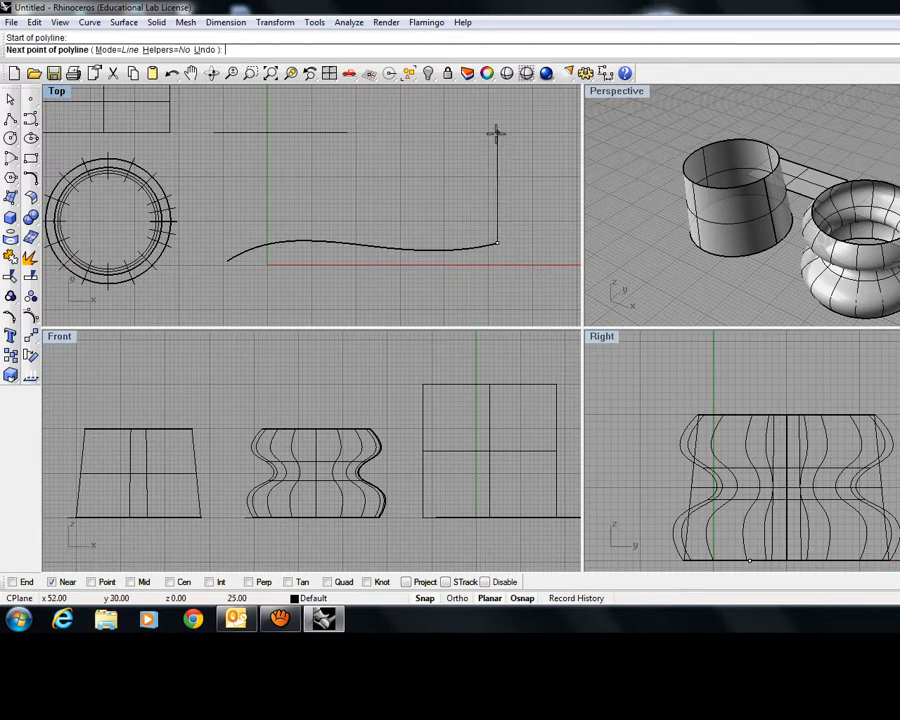
left_click(496, 131)
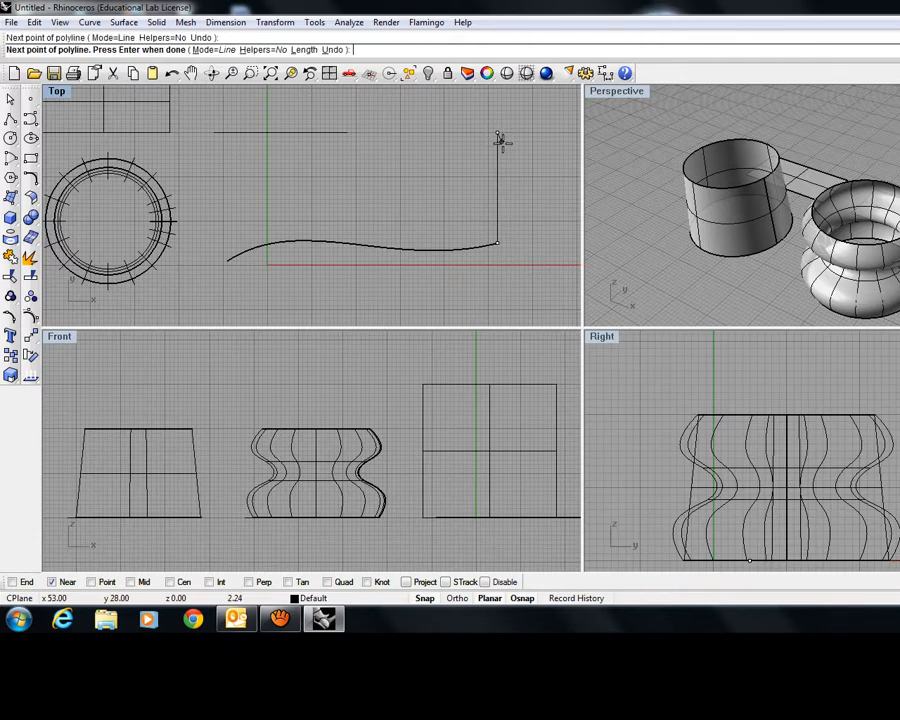
key("Return")
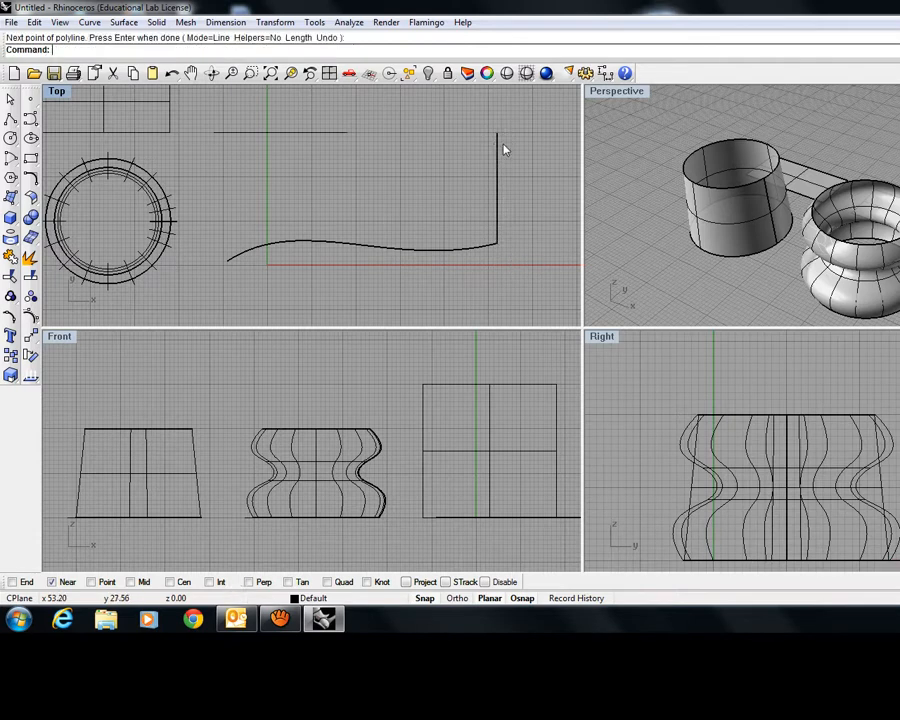
Step: Create a Sweep 1 Rail surface with the S-curve as rail and the vertical line as cross section, Freeform style, Do not simplify
left_click(124, 22)
left_click(150, 68)
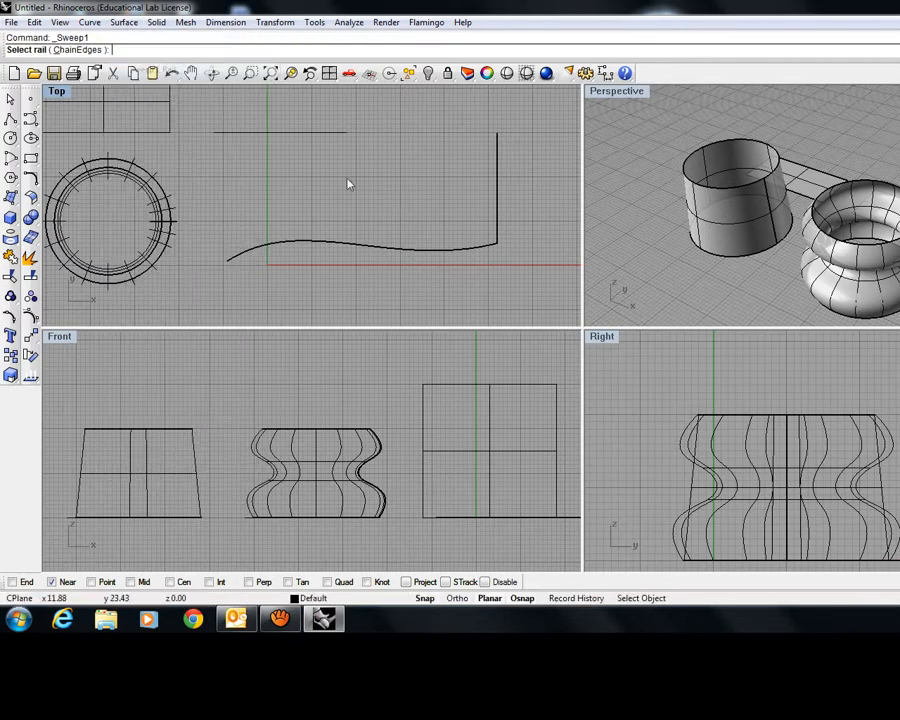
left_click(265, 248)
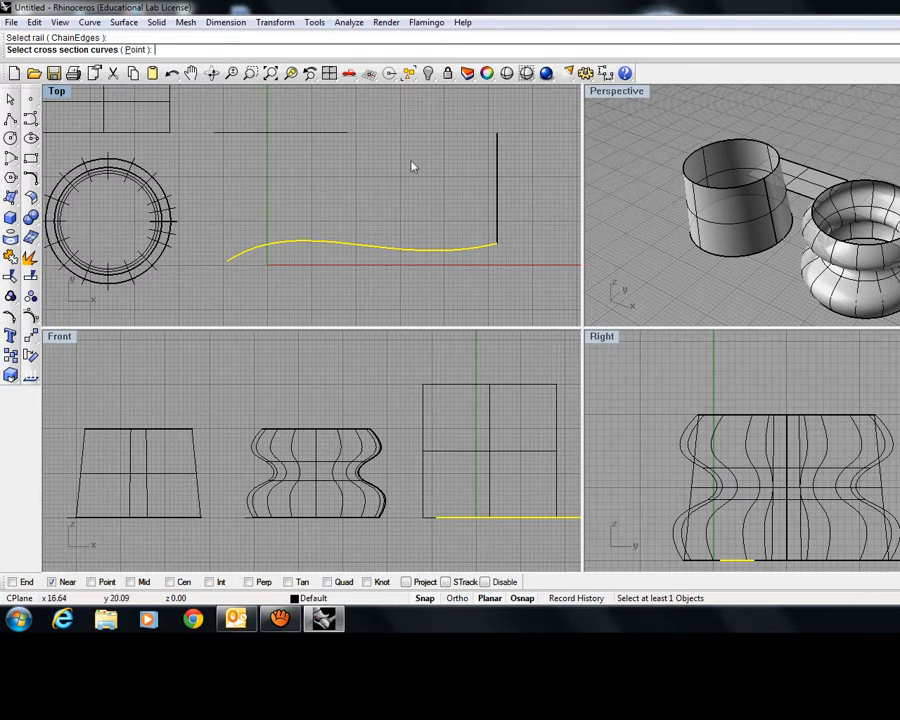
left_click(497, 169)
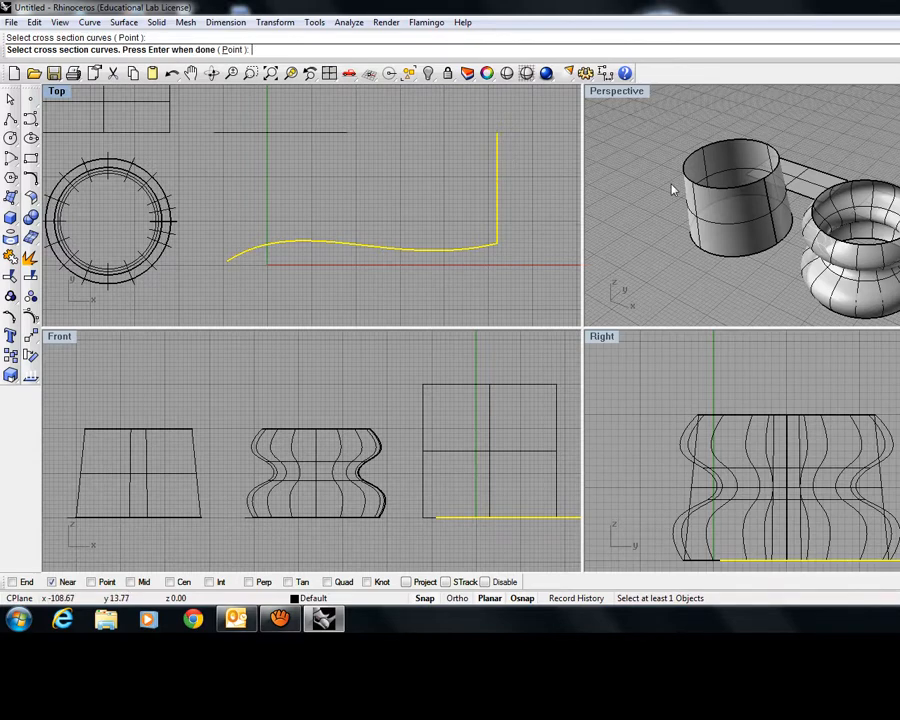
key("Return")
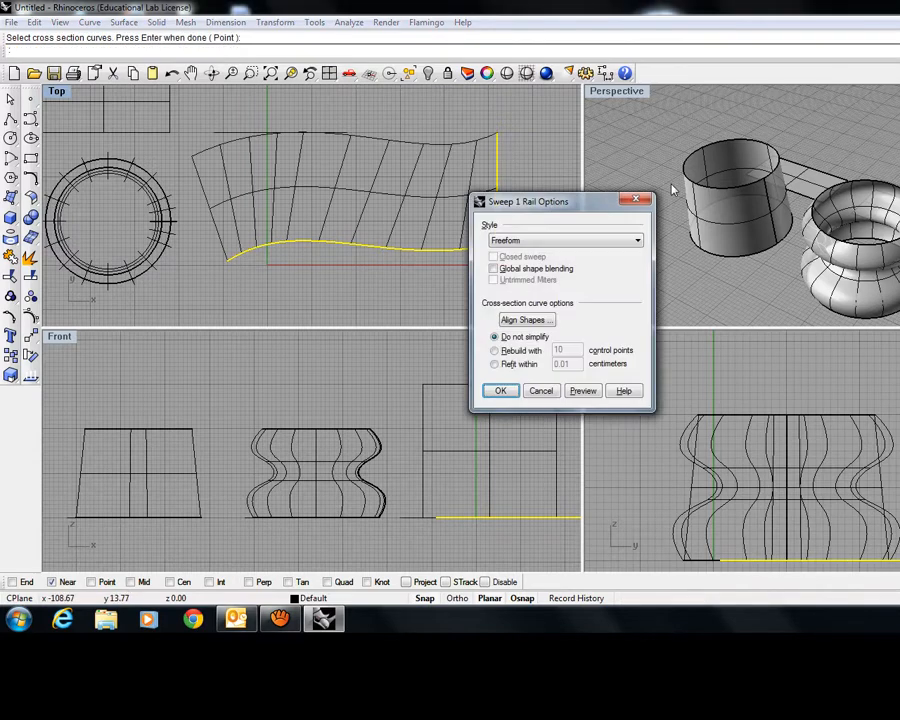
left_click(502, 393)
Step: Examine the one-rail sweep surface beside the other example objects in the Perspective view
scroll(871, 263, "down", 5)
mouse_move(873, 263)
right_mouse_down()
mouse_move(876, 230)
mouse_move(834, 206)
mouse_move(788, 208)
mouse_move(868, 281)
right_mouse_up()
scroll(788, 206, "down", 4)
scroll(868, 283, "up", 5)
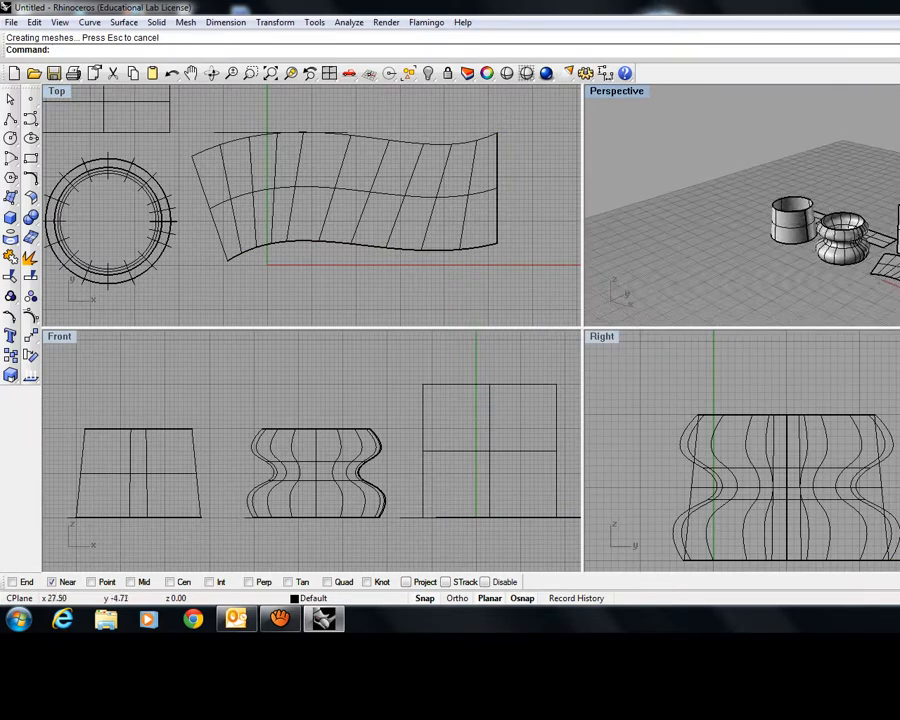
scroll(896, 284, "up", 3)
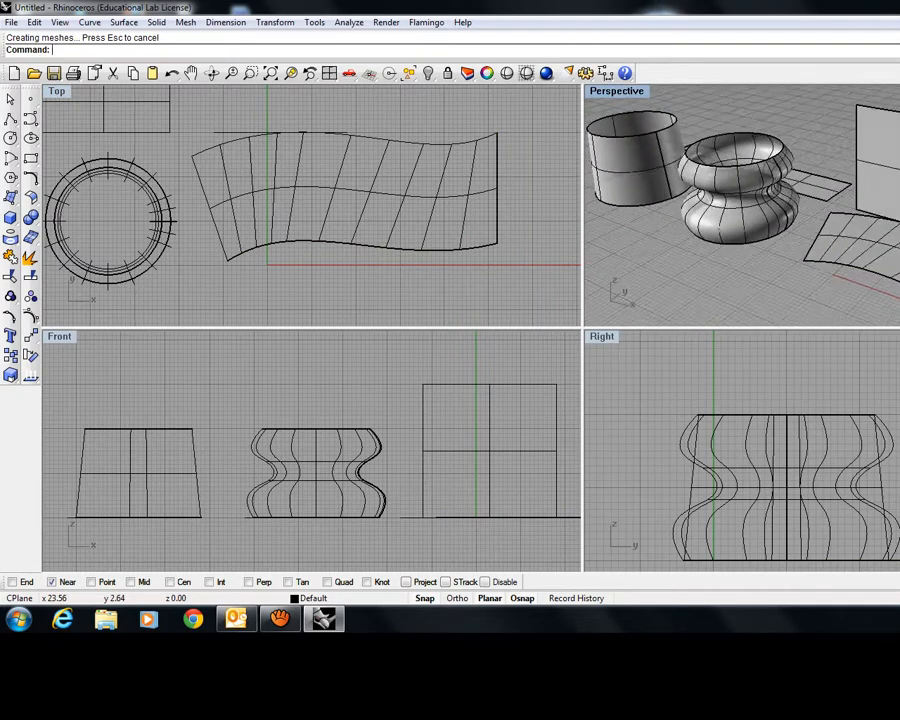
right_click_drag(896, 284, 843, 274, "shift")
scroll(843, 274, "down", 5)
scroll(770, 257, "up", 5)
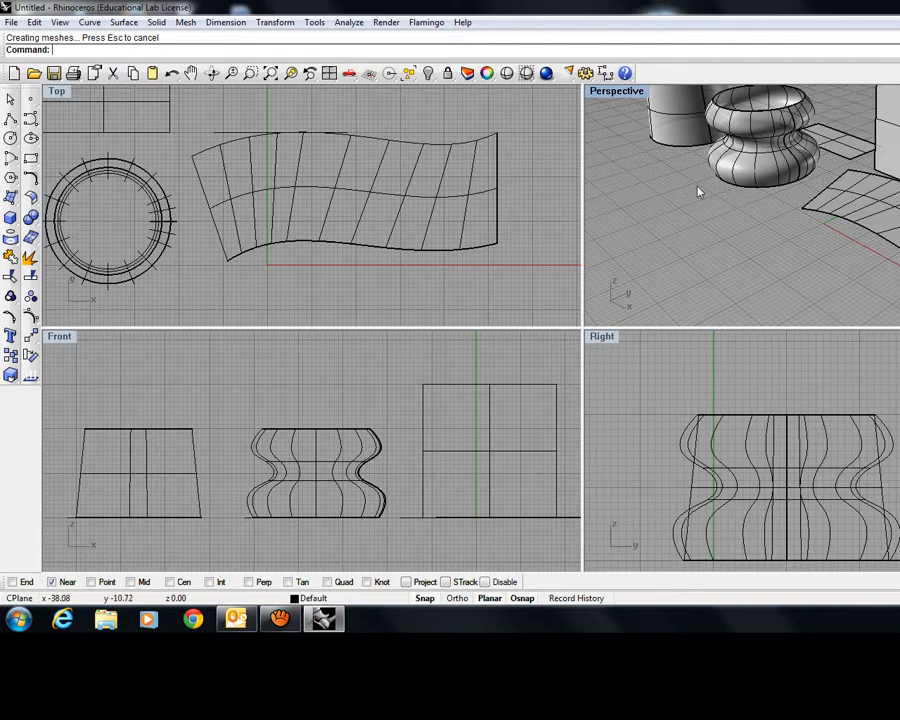
scroll(394, 257, "down", 5)
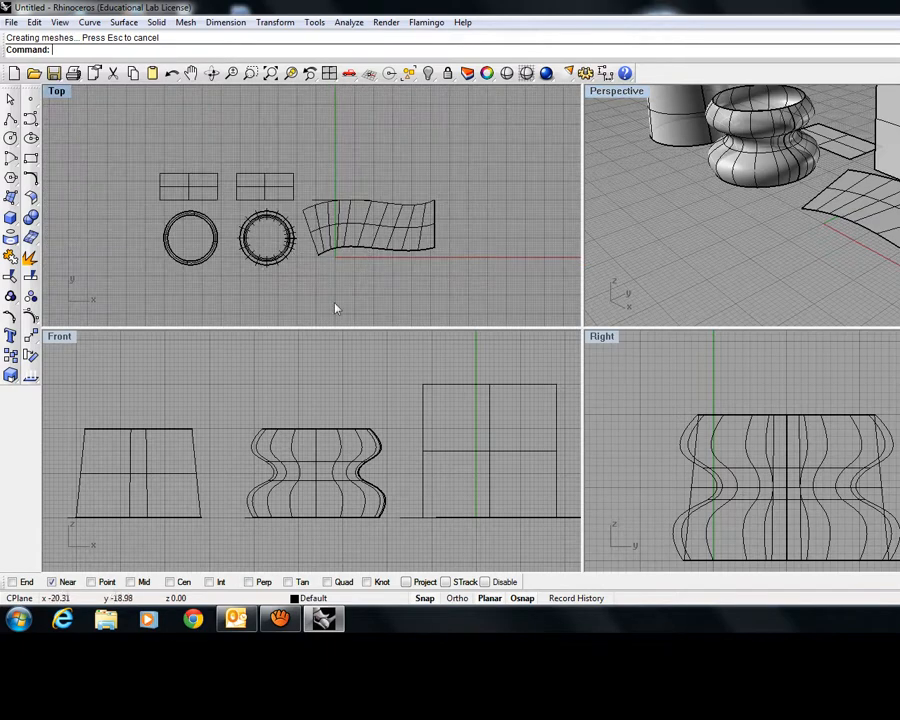
right_click_drag(335, 307, 429, 257)
right_click_drag(364, 263, 341, 251)
left_click(124, 22)
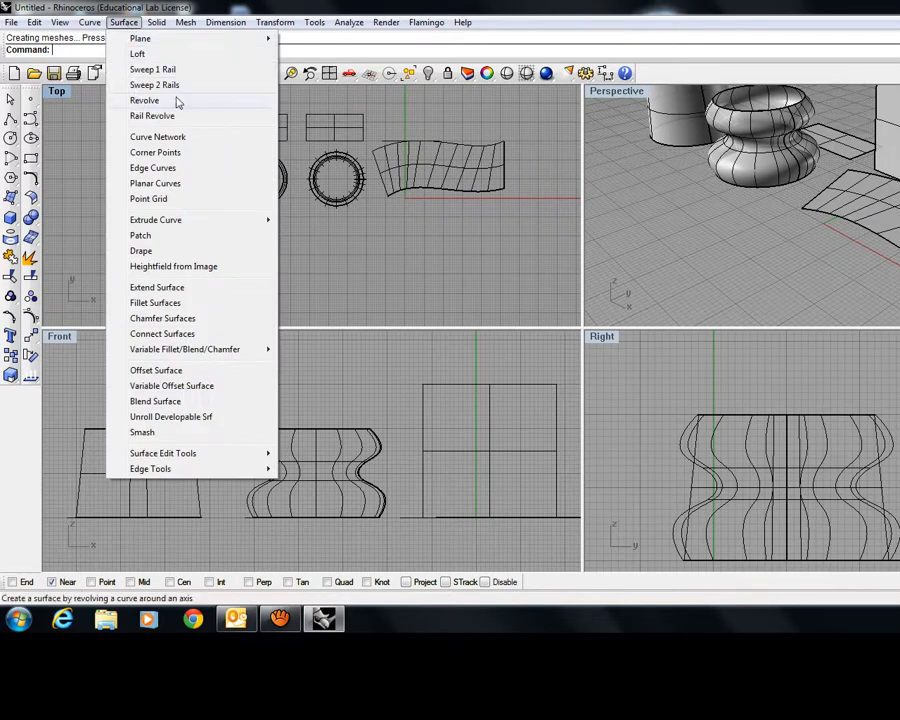
left_click(428, 262)
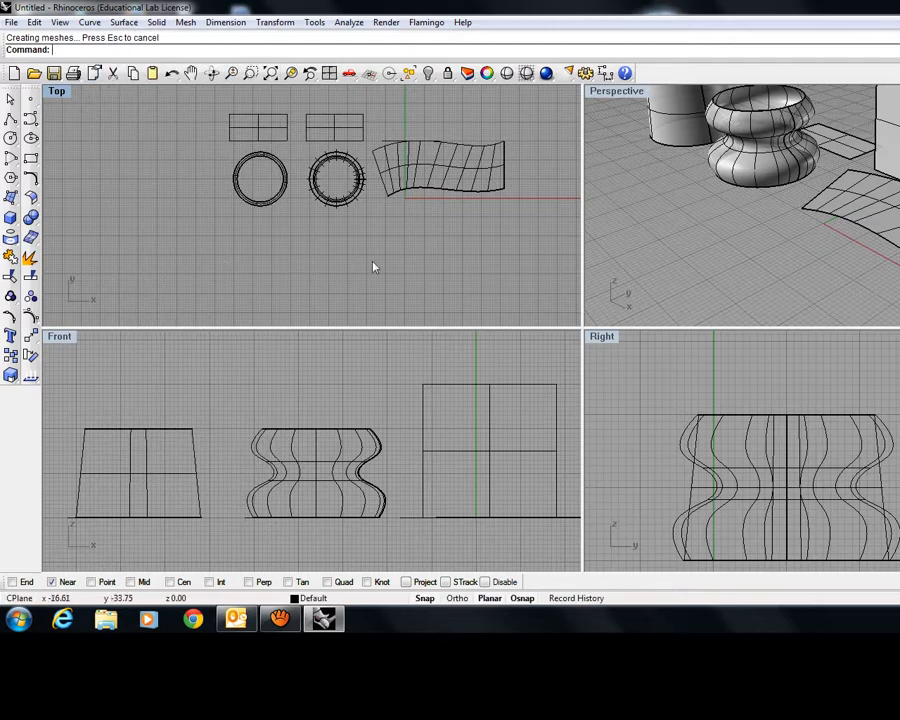
right_click_drag(373, 267, 369, 254)
Step: Draw a vase-like degree-3 profile curve with five control points below the objects in the Front view, ending at about x -62, y -18
scroll(275, 363, "down", 3)
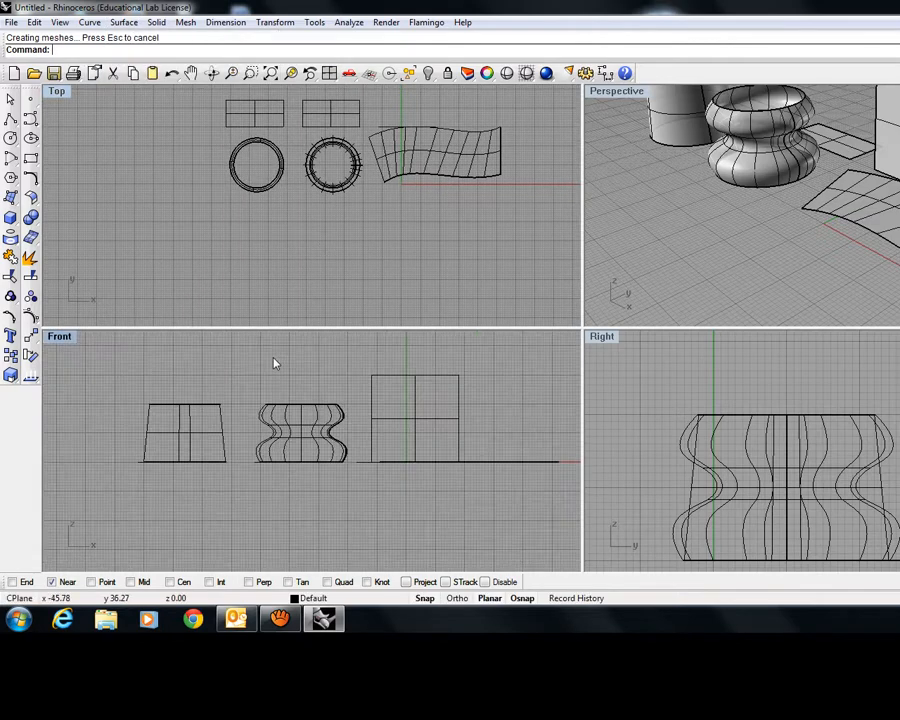
scroll(275, 363, "down", 1)
right_click_drag(273, 478, 416, 452)
right_click_drag(335, 480, 398, 429)
scroll(279, 435, "up", 4)
scroll(328, 457, "up", 2)
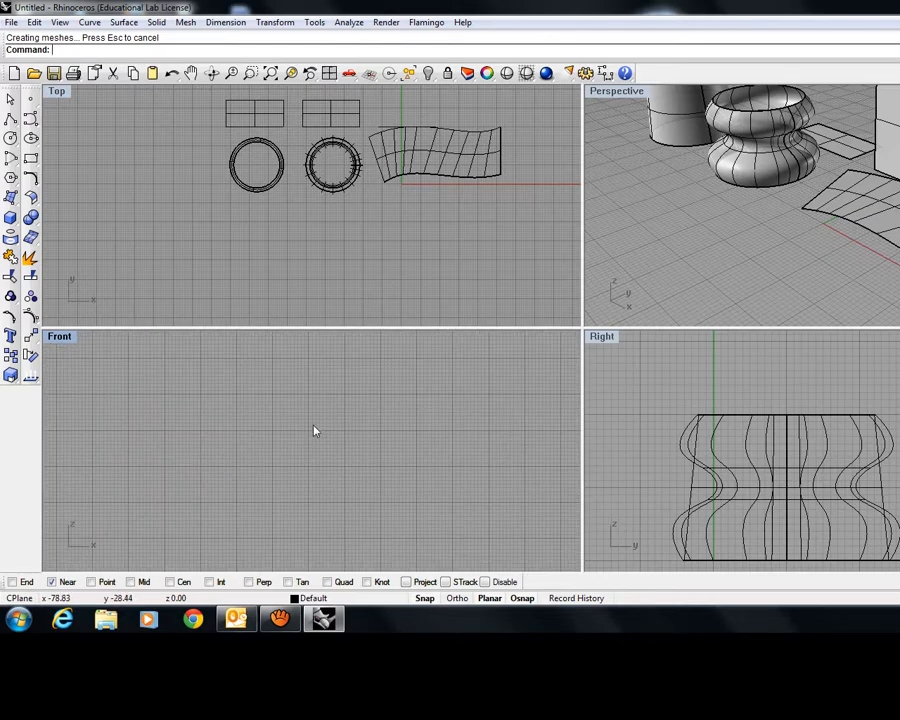
scroll(273, 388, "down", 4)
right_click_drag(273, 389, 246, 402)
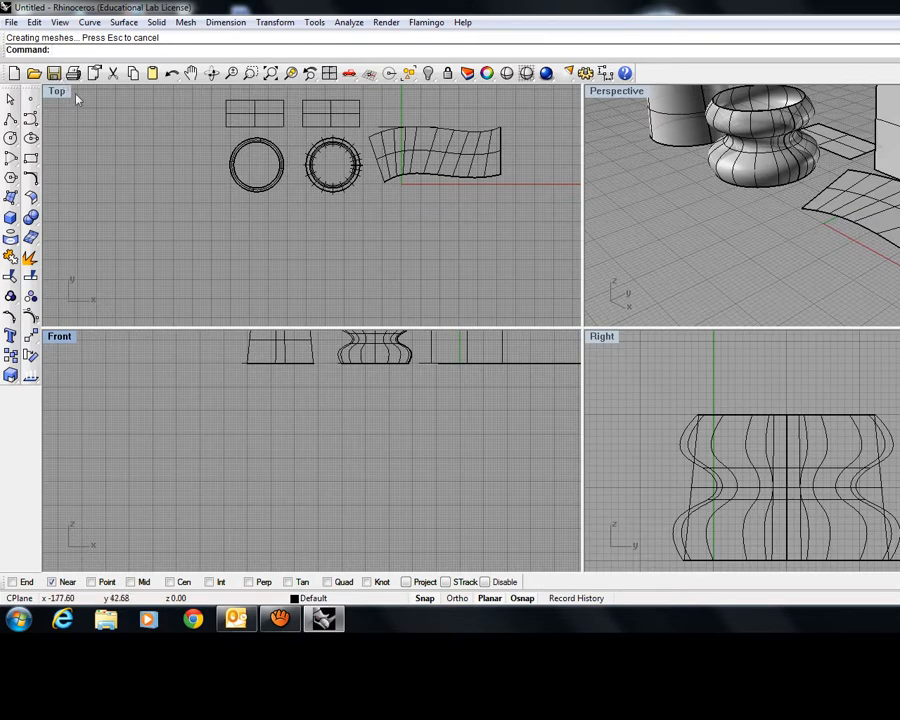
left_click(124, 22)
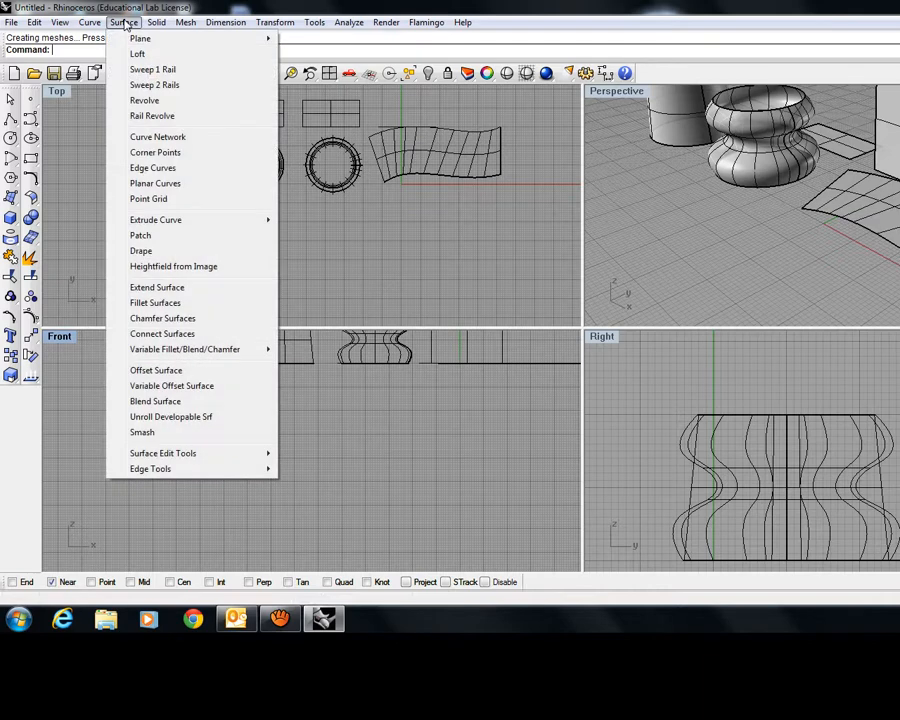
left_click(367, 446)
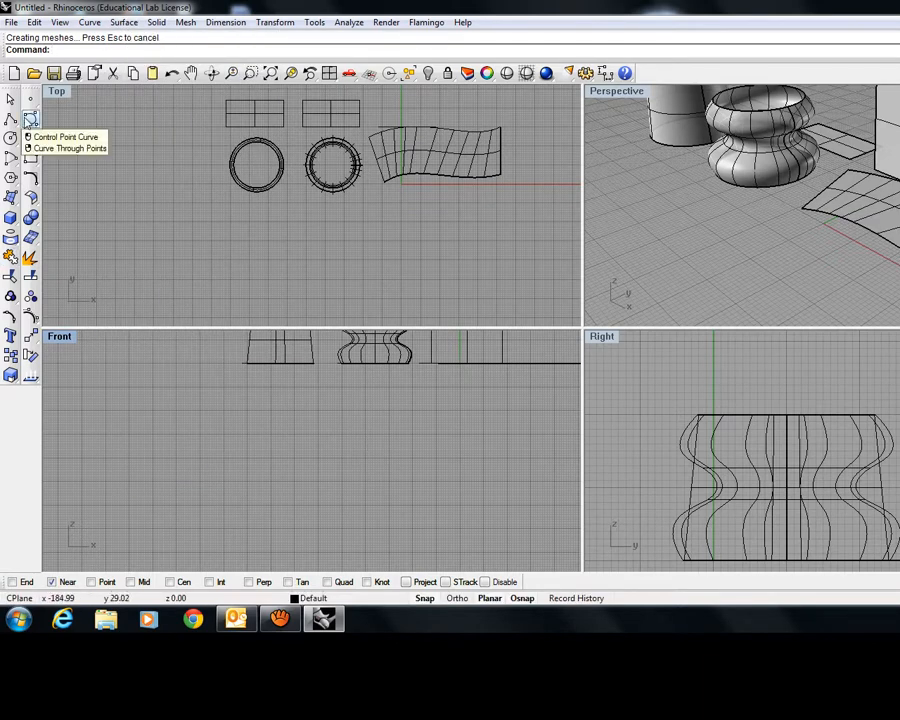
left_click(30, 118)
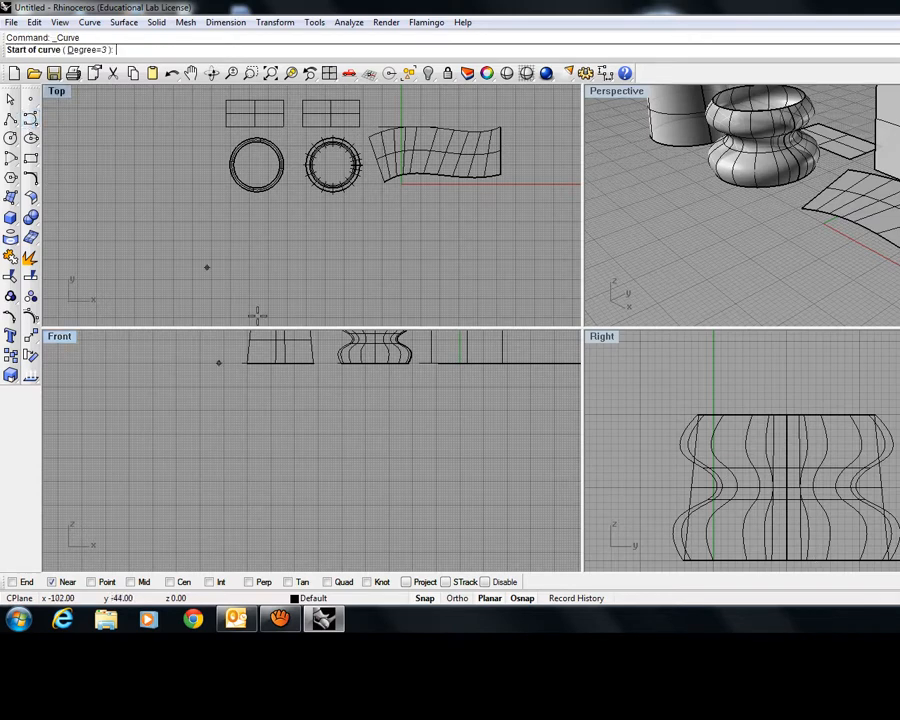
left_click(317, 525)
left_click(379, 518)
left_click(350, 484)
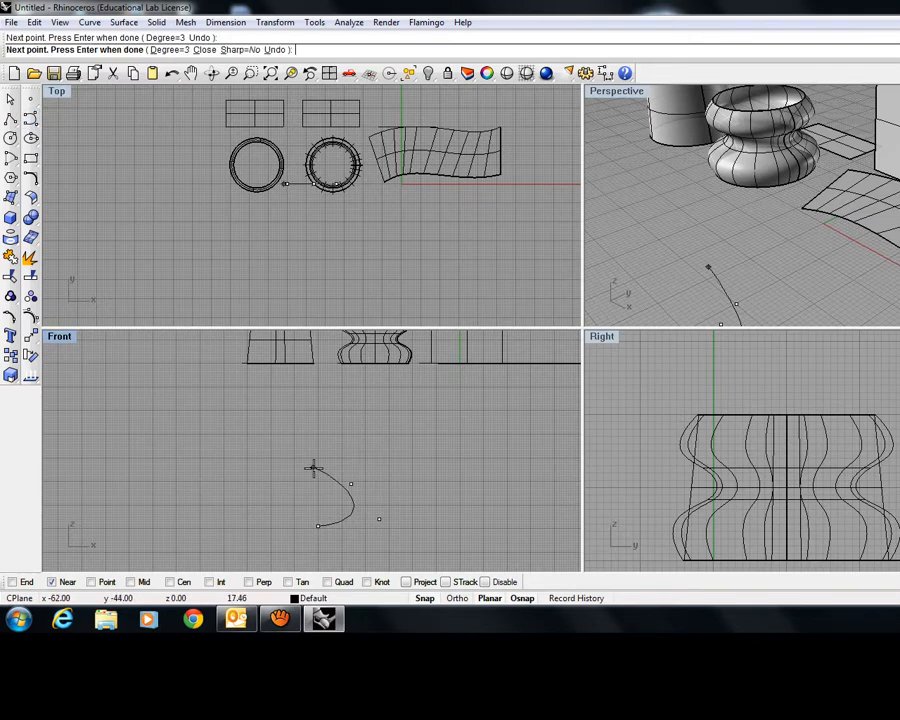
left_click(313, 464)
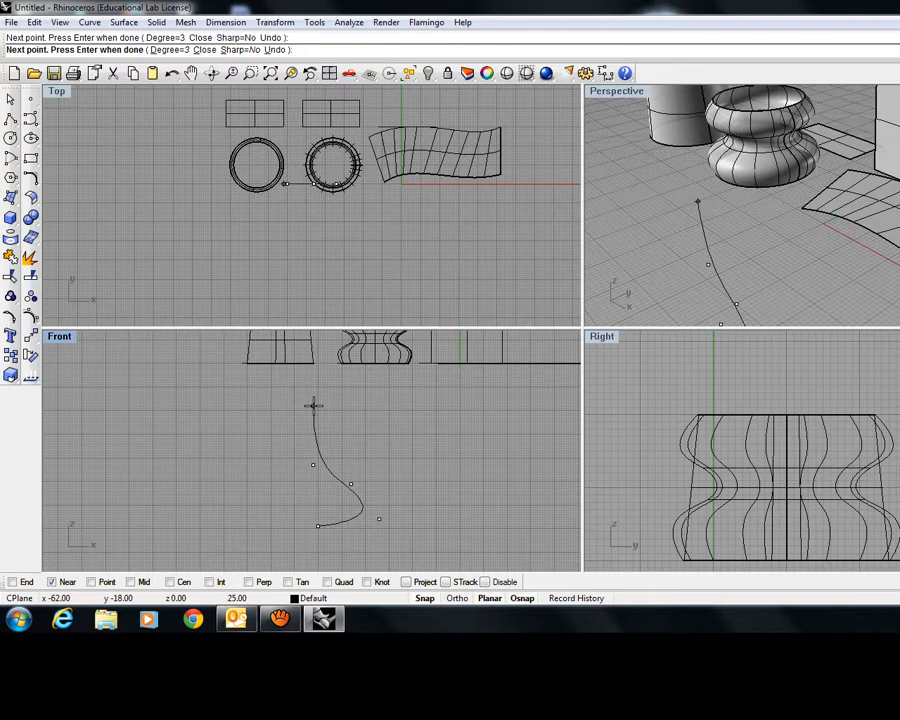
left_click(313, 404)
key("Return")
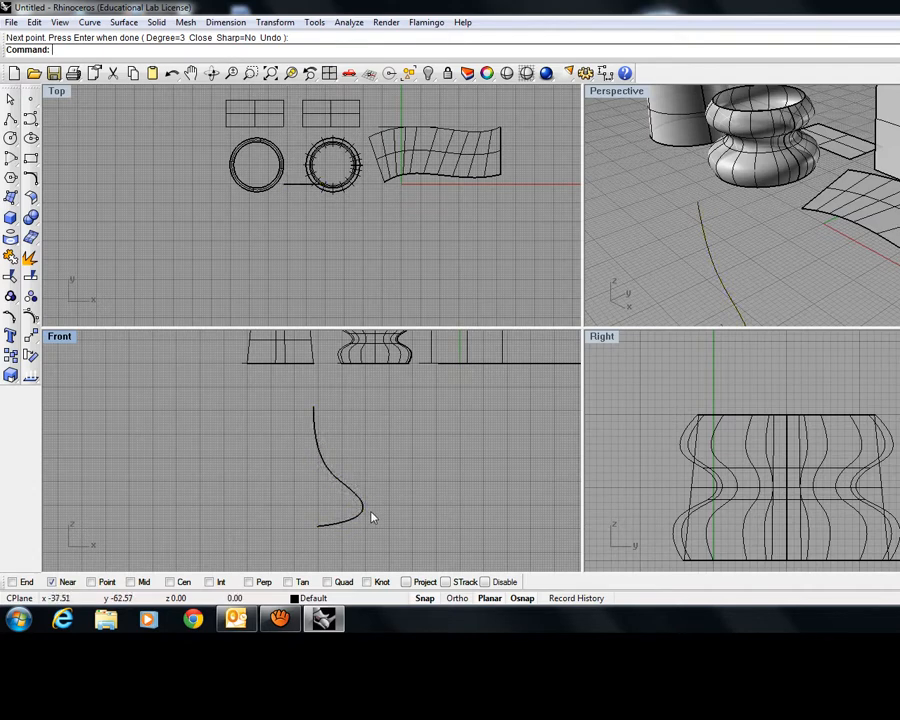
left_click(338, 484)
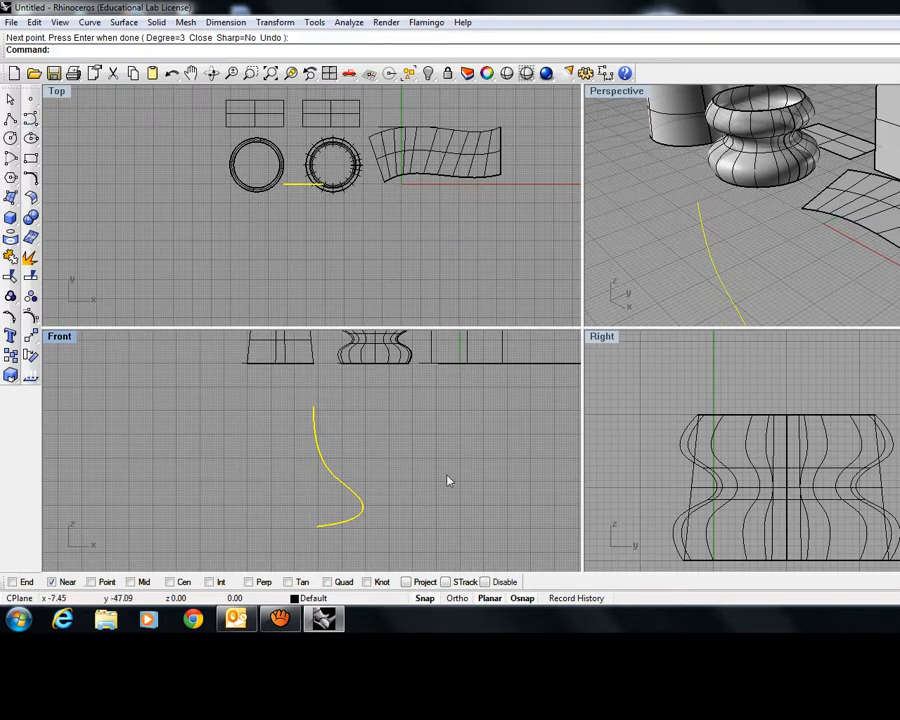
left_click(447, 477)
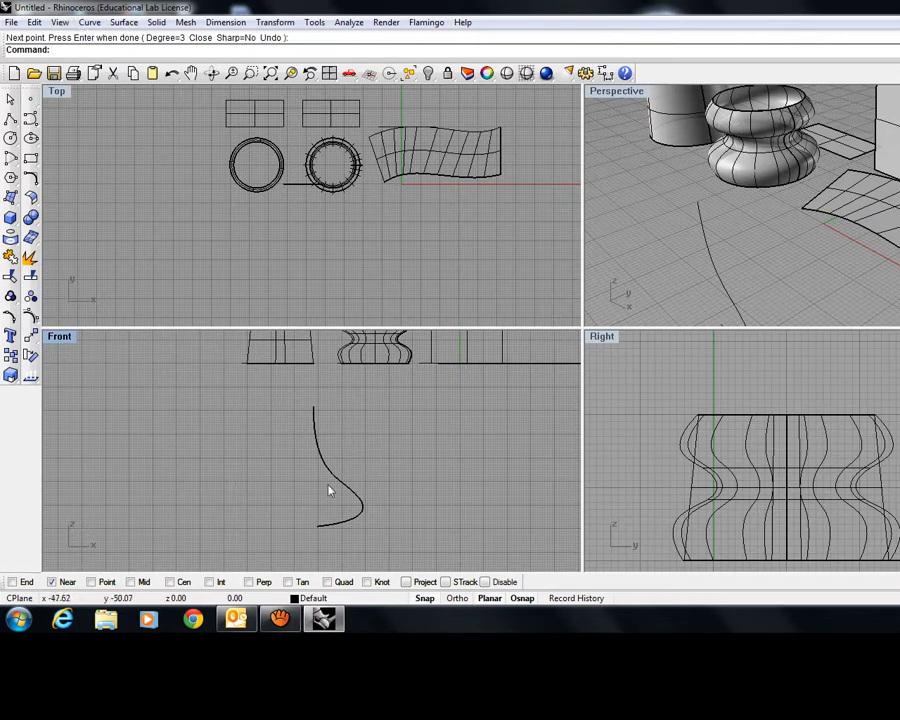
Step: Draw a vertical axis line about 56 cm long at x -68, just beside the open side of the profile curve in the Front view
left_click(10, 118)
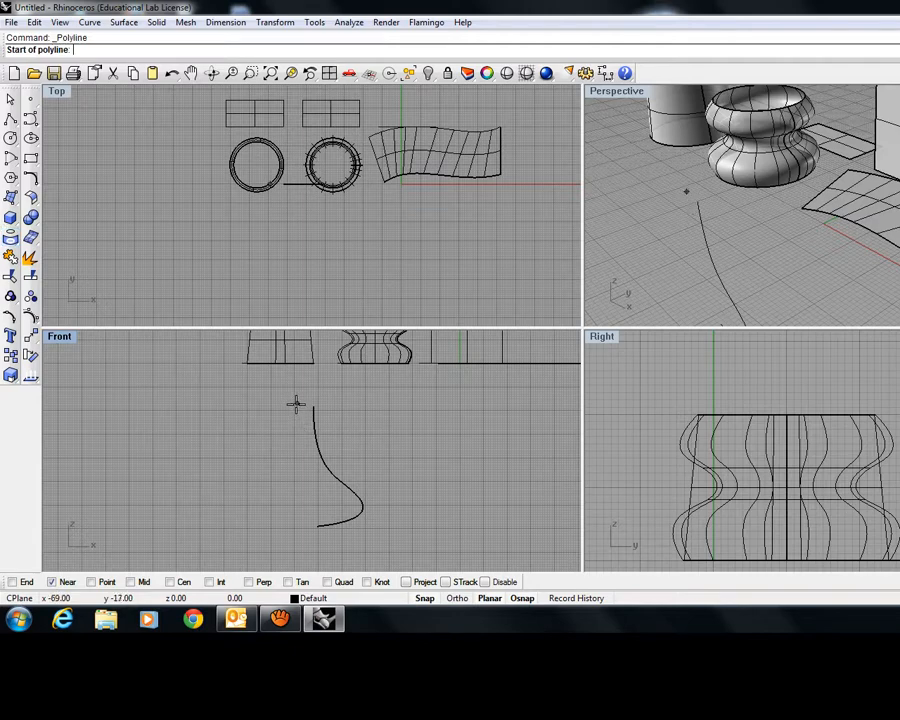
scroll(295, 420, "up", 1)
scroll(296, 423, "up", 3)
scroll(302, 390, "down", 2)
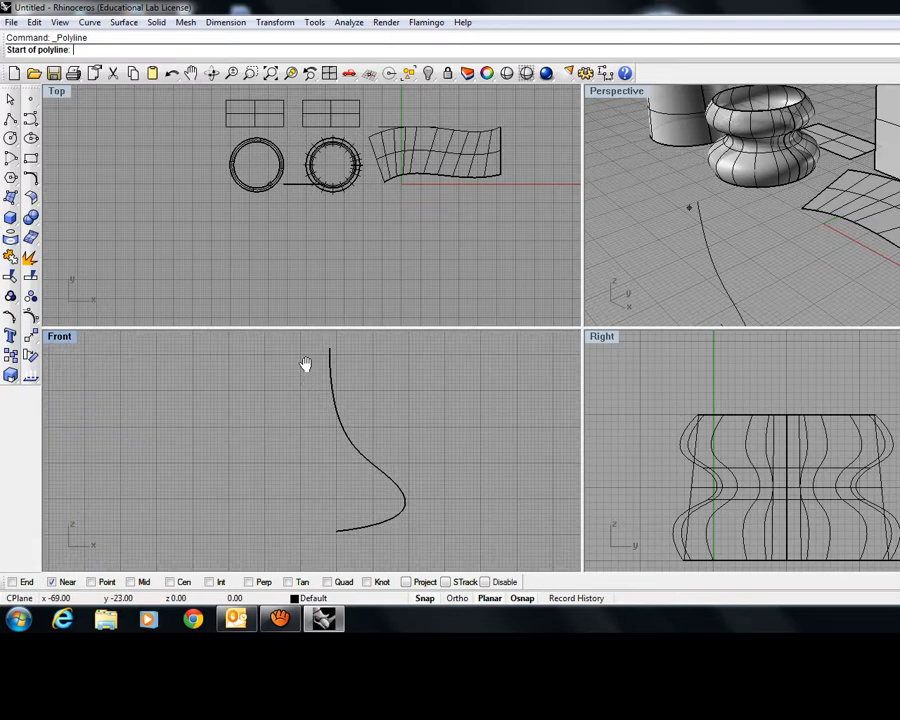
left_click(308, 345)
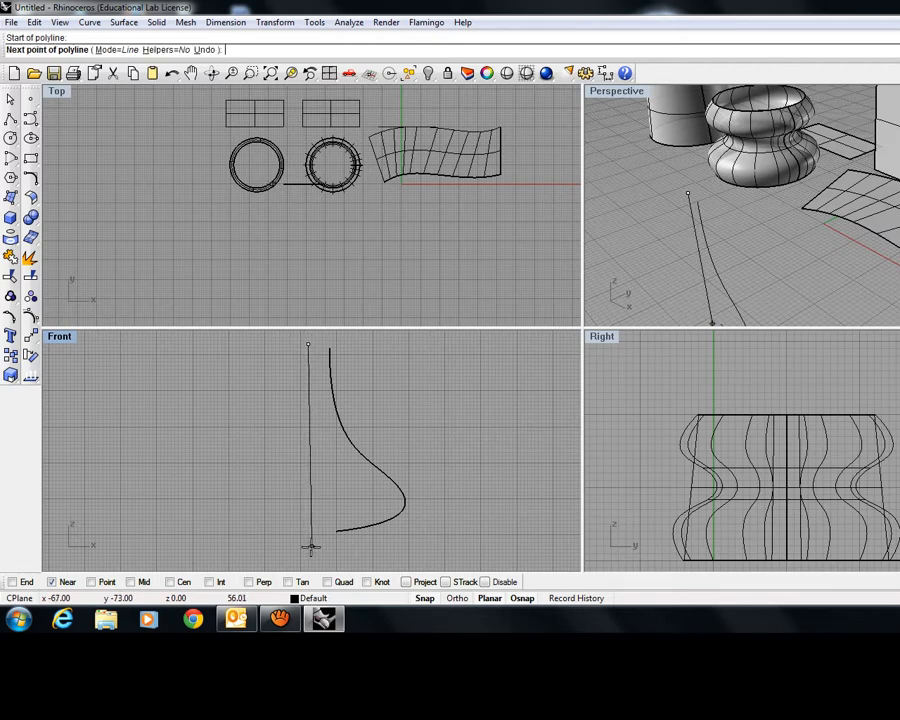
left_click(310, 545)
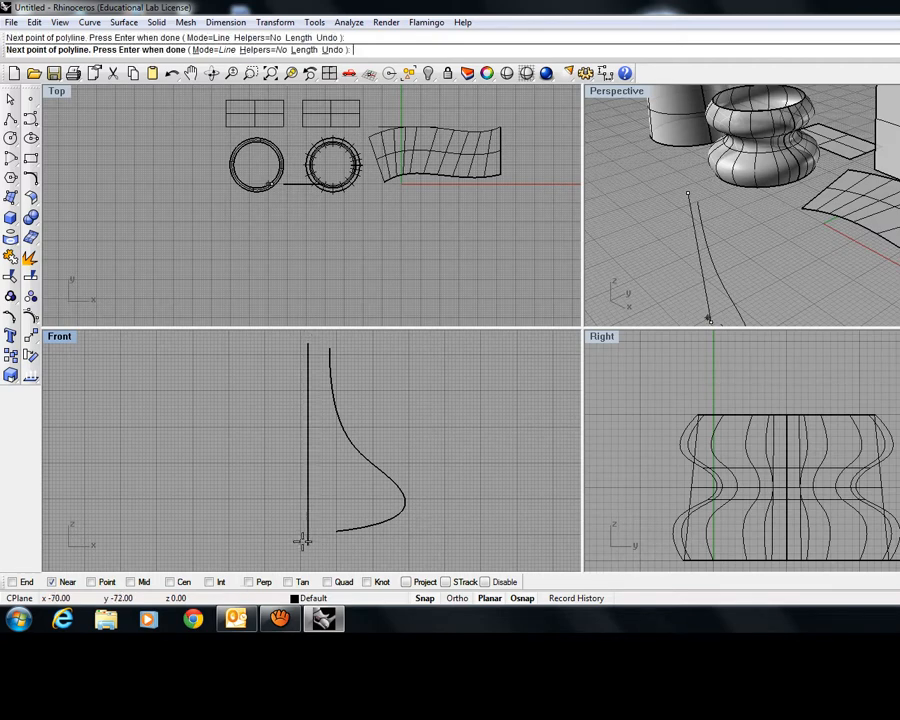
key("Return")
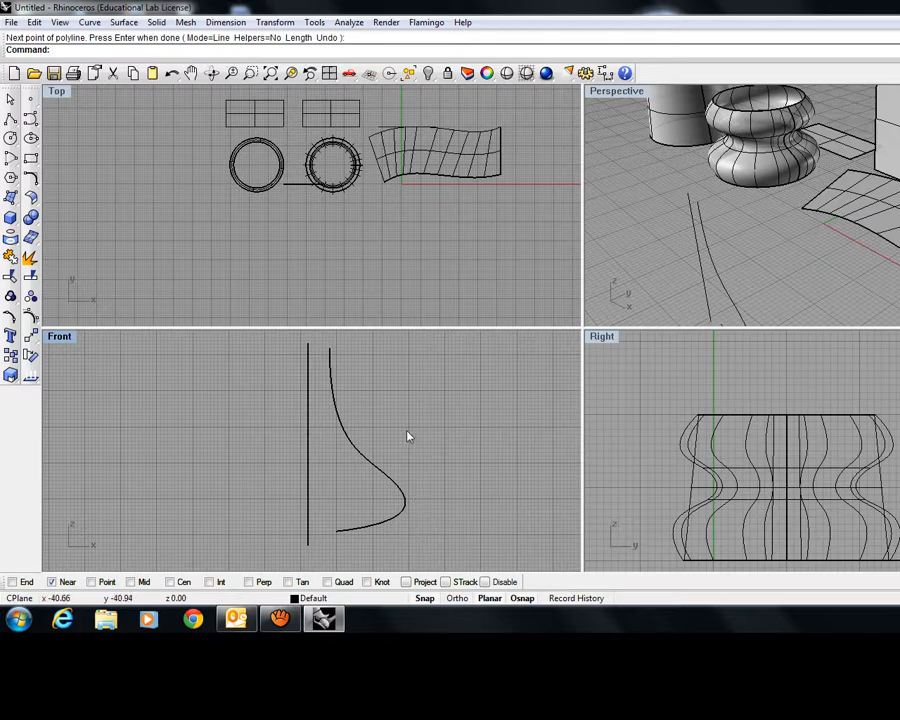
Step: Start revolving the vase-like profile curve about the vertical line at x -68, with object snaps disabled for picking the axis ends
scroll(408, 436, "down", 2)
right_click_drag(476, 458, 502, 450)
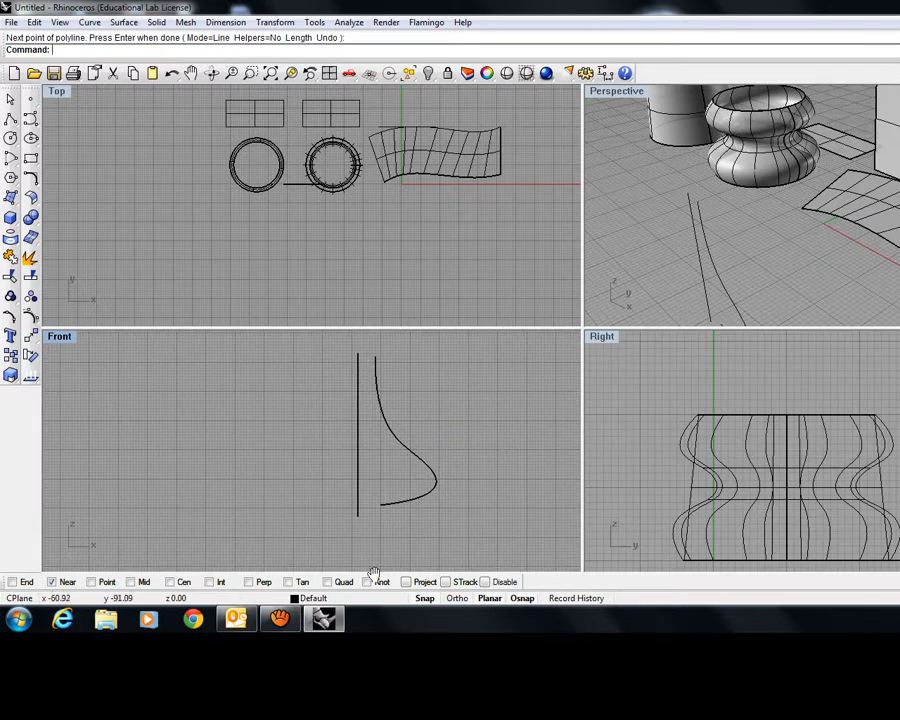
left_click(124, 22)
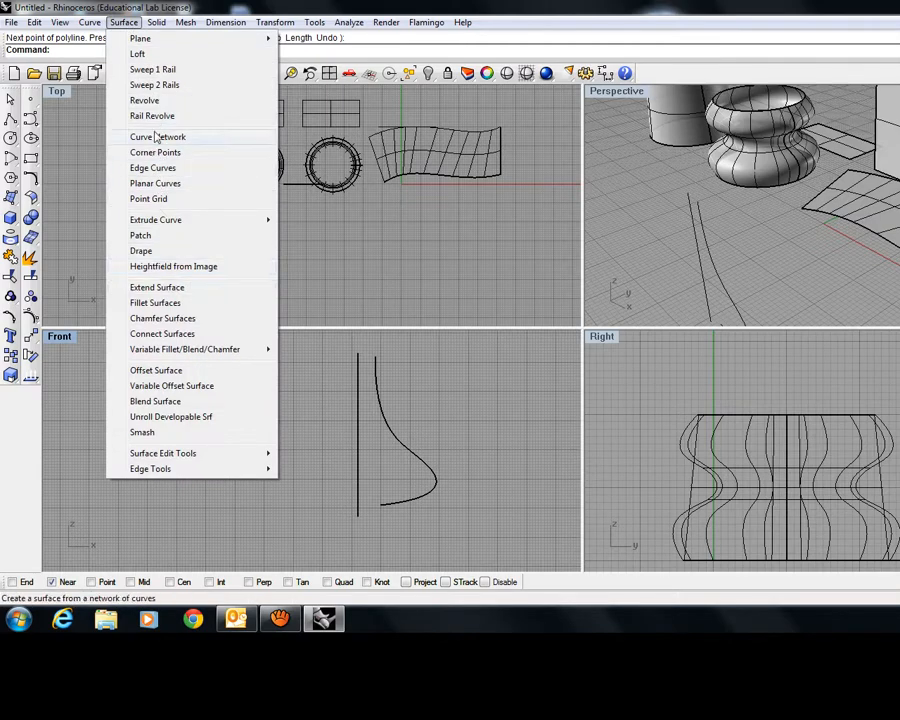
left_click(161, 103)
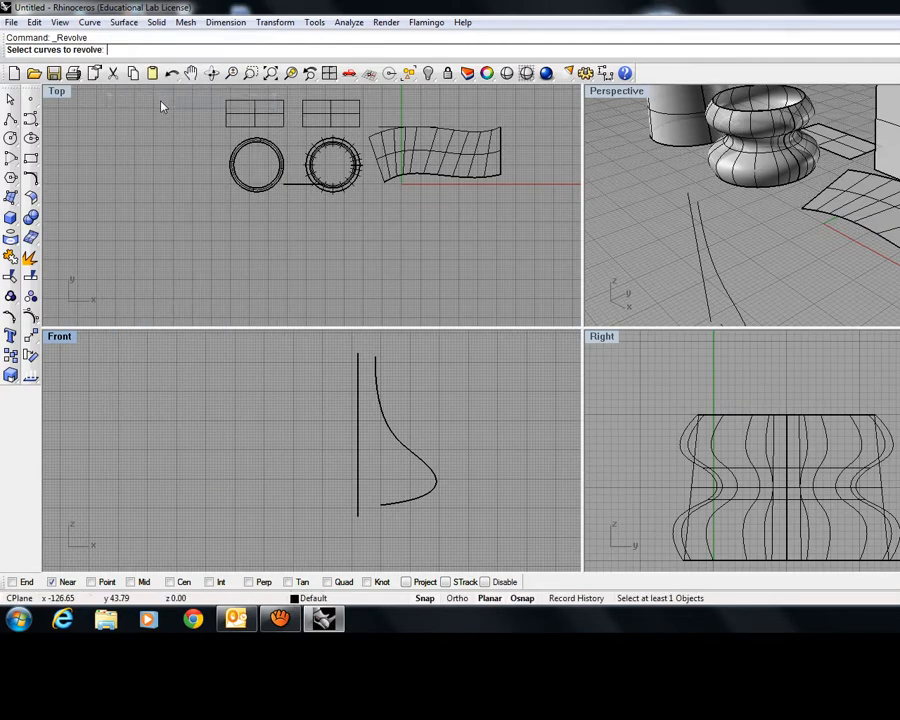
left_click(399, 437)
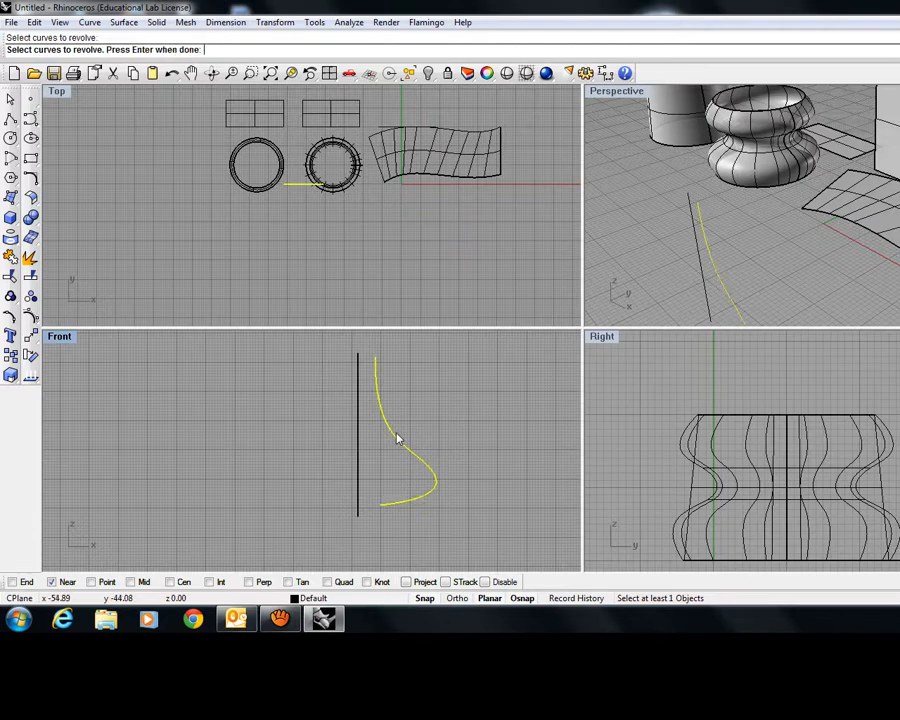
key("Return")
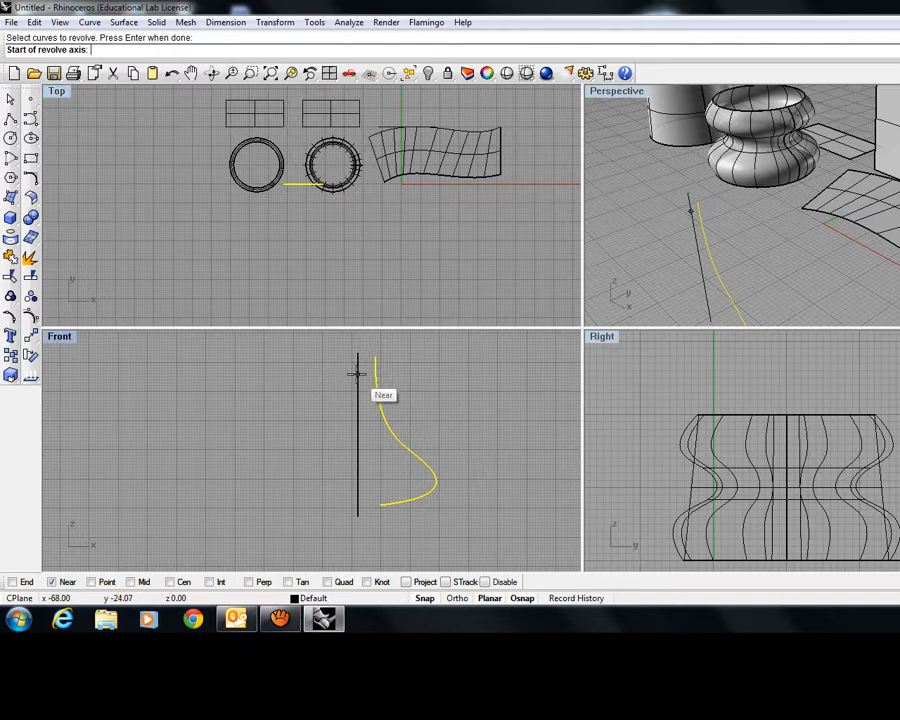
left_click(484, 581)
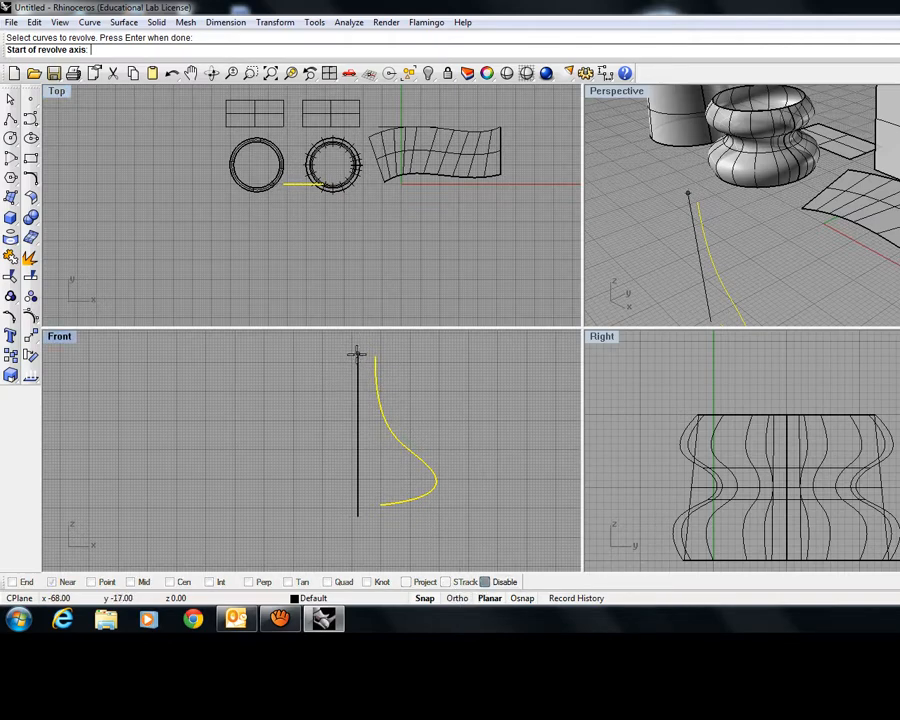
scroll(357, 353, "up", 3)
scroll(357, 353, "down", 1)
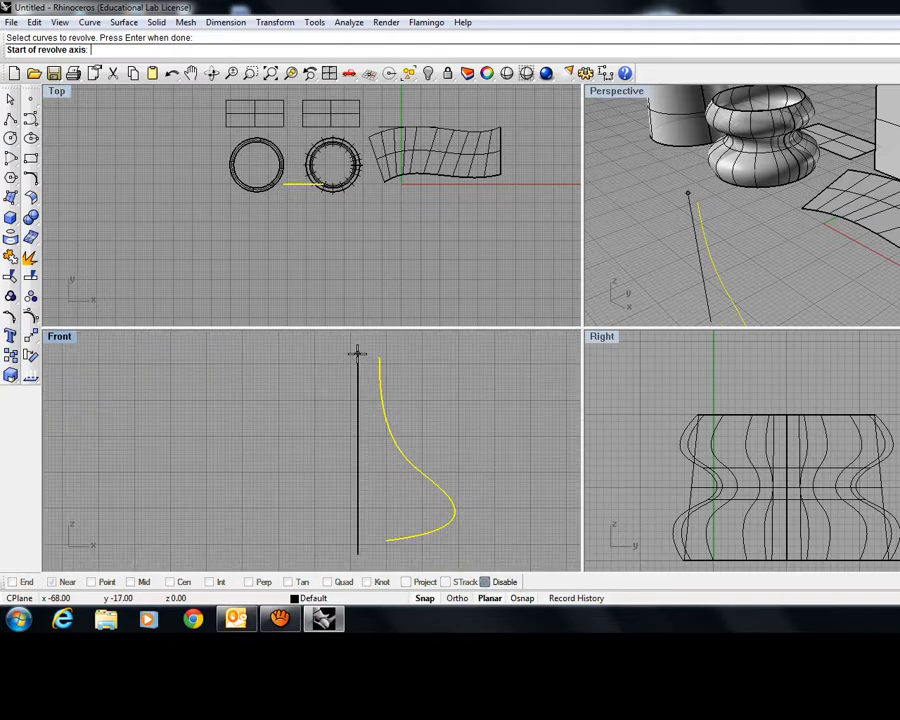
left_click(357, 353)
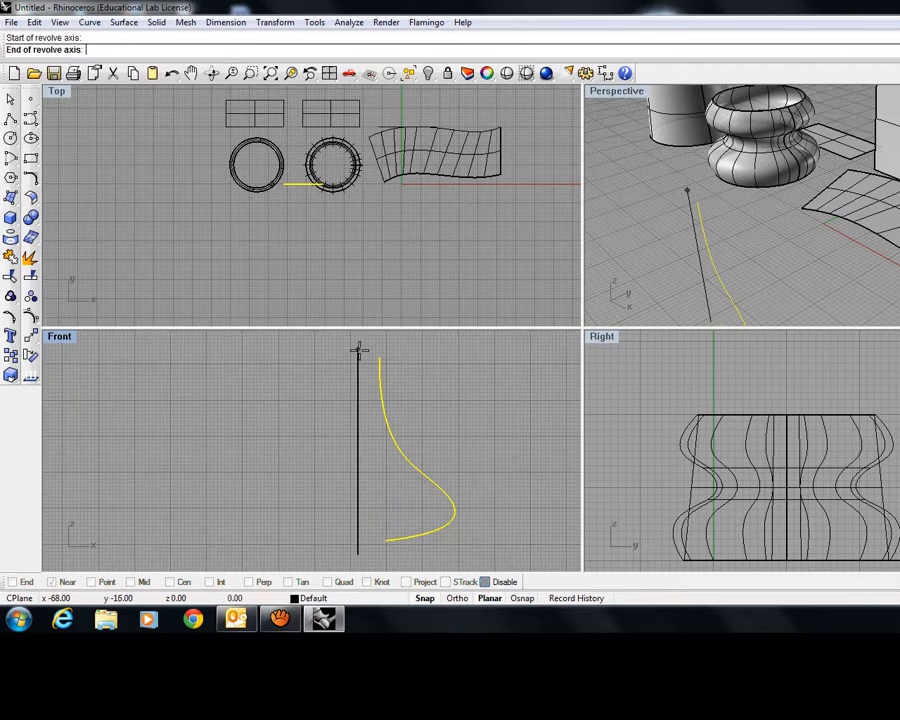
left_click(357, 556)
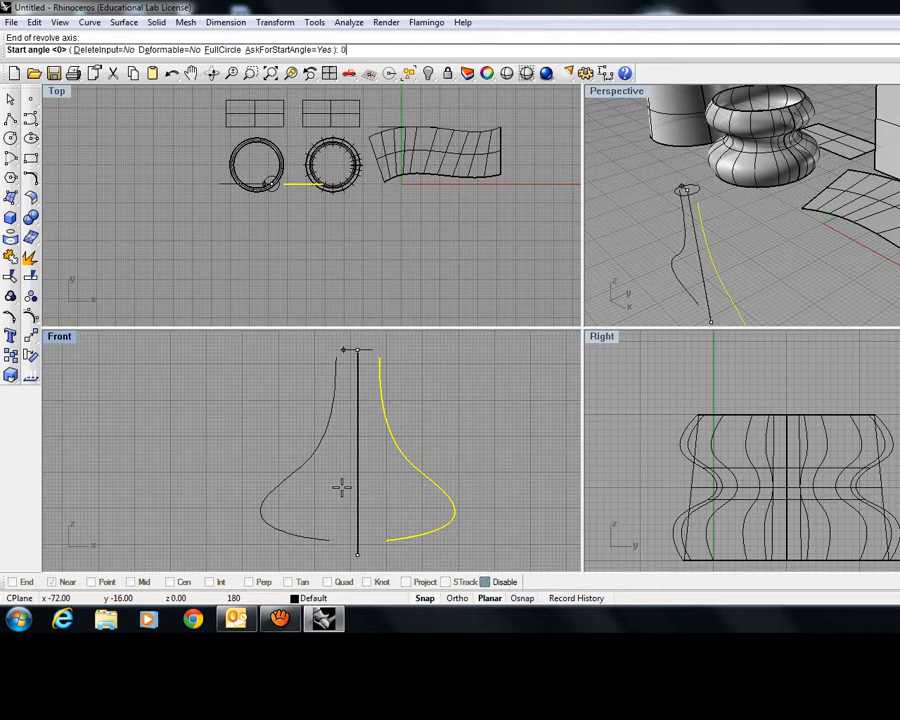
Step: Complete the revolve with a start angle of 0 and a revolution angle of 360 degrees
type("0")
key("Return")
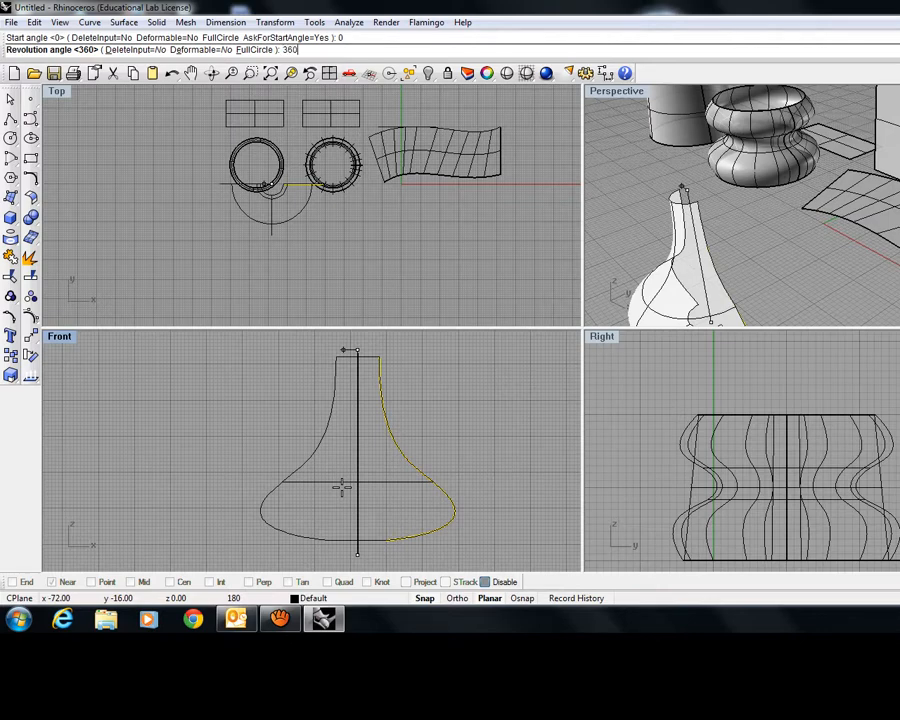
type("360")
key("Return")
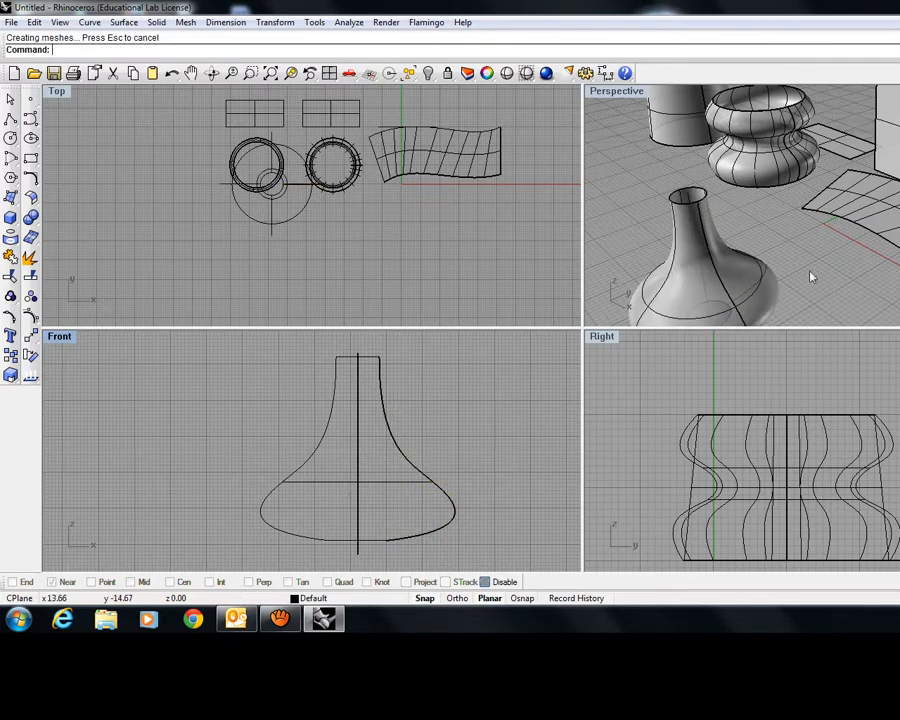
Step: Move the revolved vase with its profile and axis up to the ground line in the Front view, at about x 68 beyond the vertical plane
scroll(810, 280, "down", 5)
right_click_drag(813, 290, 806, 232)
scroll(342, 399, "down", 8)
right_click_drag(735, 262, 838, 287)
scroll(421, 449, "down", 6)
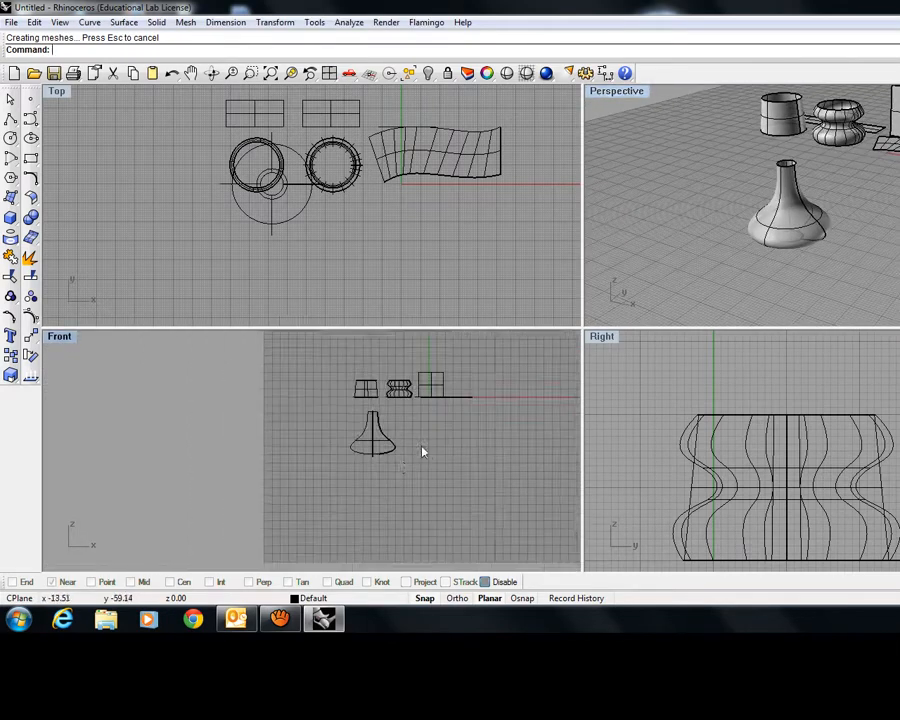
right_click_drag(406, 459, 357, 488)
left_click(320, 462)
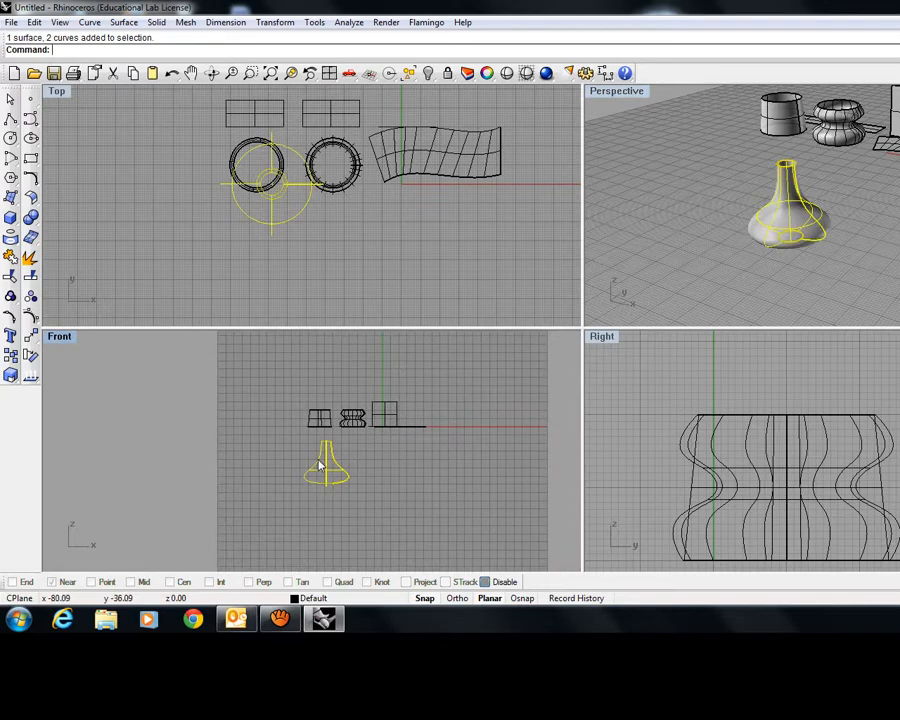
left_click_drag(320, 462, 433, 405)
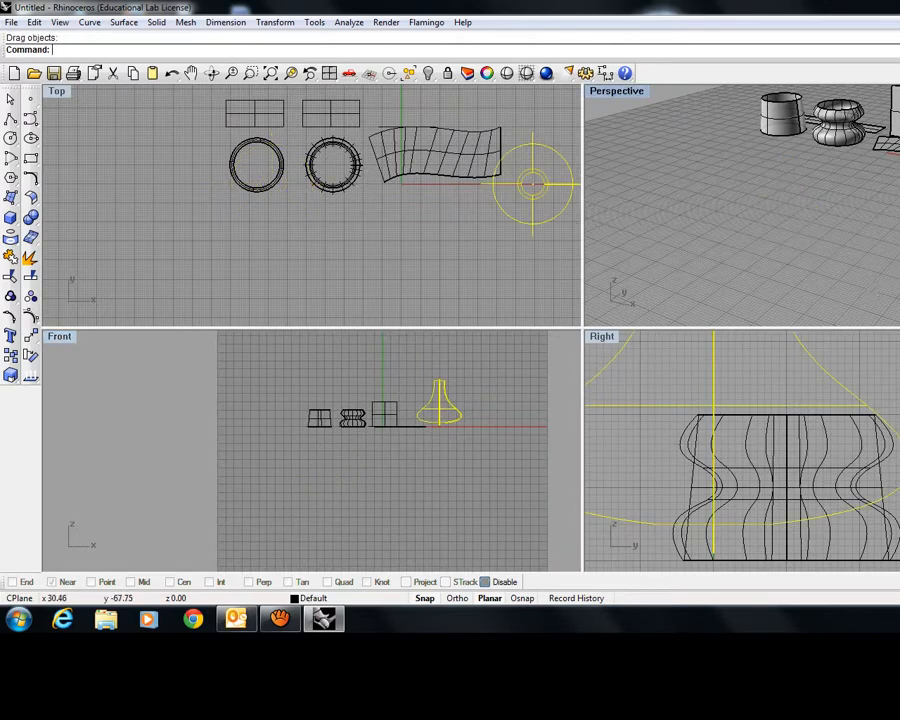
scroll(866, 208, "down", 4)
right_click_drag(866, 205, 898, 218)
key("Escape")
Step: Delete the revolved vase with its profile and axis curves, together with the wavy one-rail sweep surface
scroll(896, 216, "up", 6)
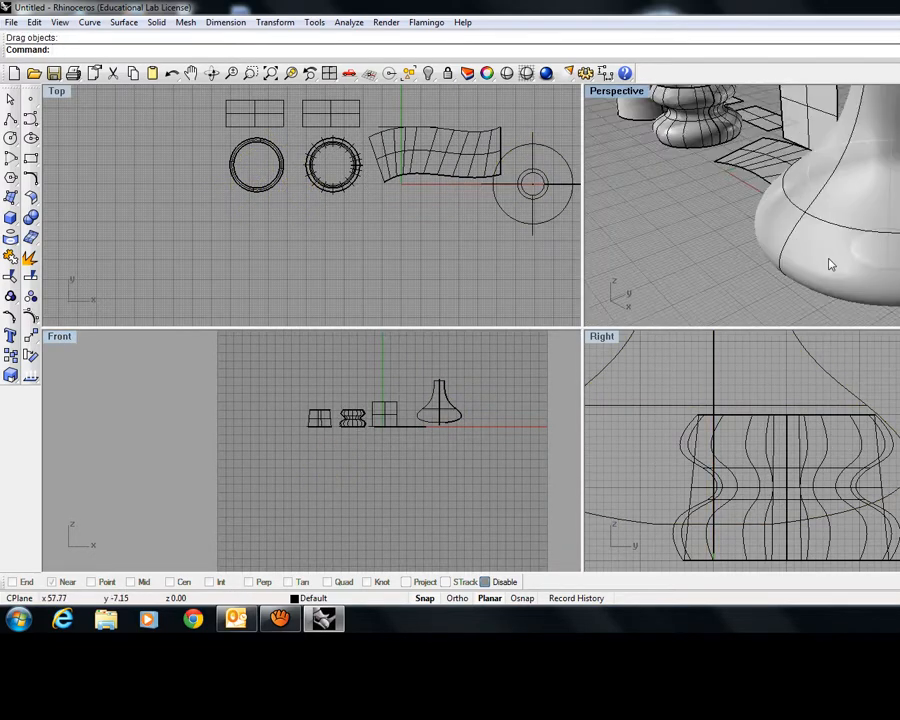
scroll(765, 263, "down", 7)
right_click_drag(761, 264, 827, 283)
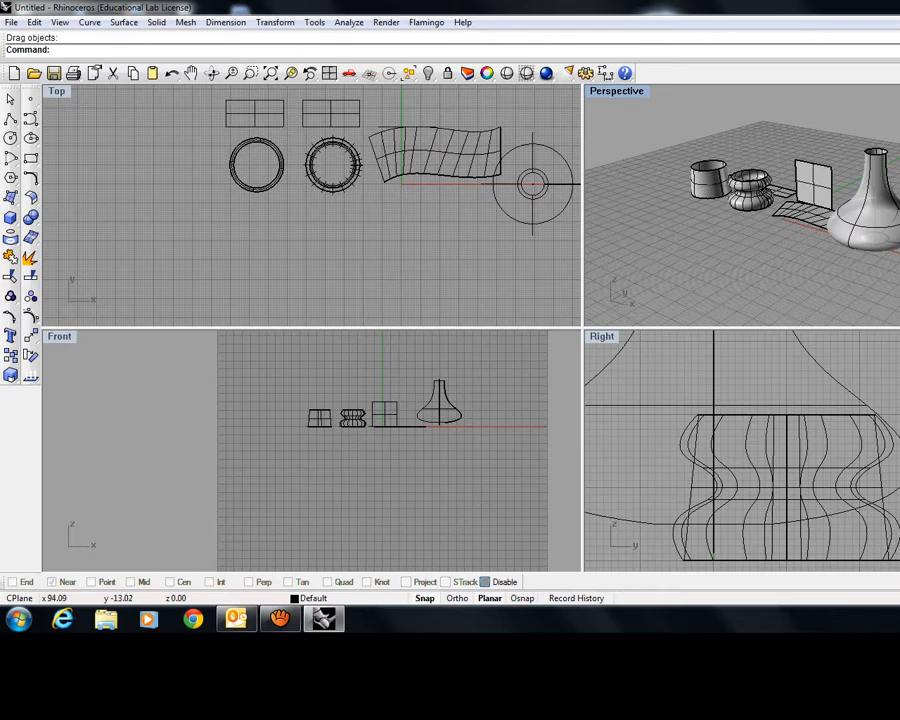
left_click(892, 231)
key("Escape")
left_click_drag(481, 463, 404, 354)
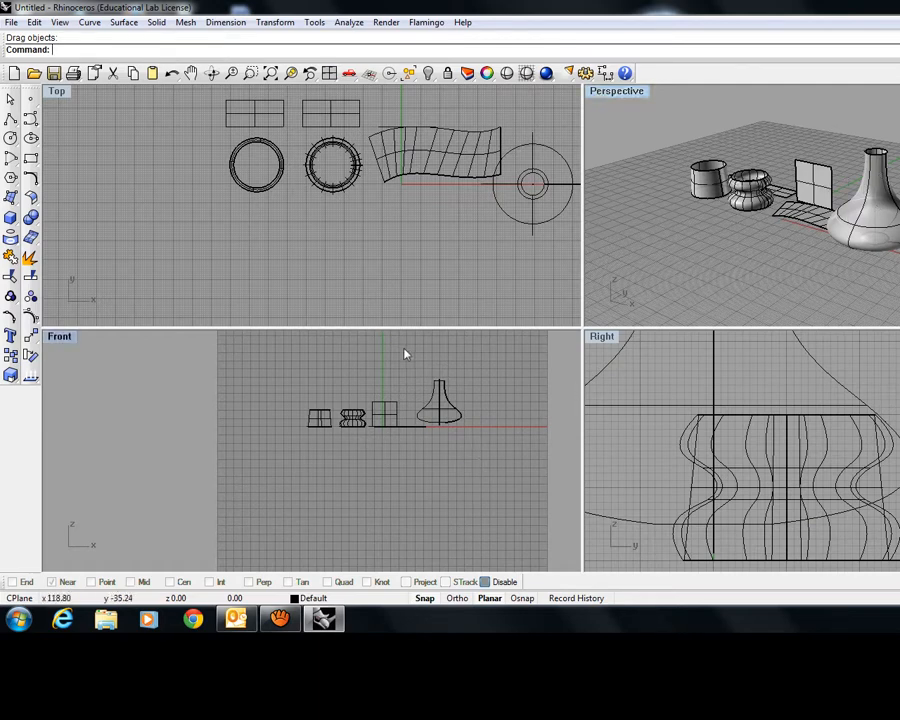
key("Delete")
Step: Draw a bottle-like degree-3 profile curve with six control points in the Front view, from the ground line at x 58 to about x 63, y 52
scroll(399, 397, "up", 2)
right_click_drag(399, 397, 272, 476)
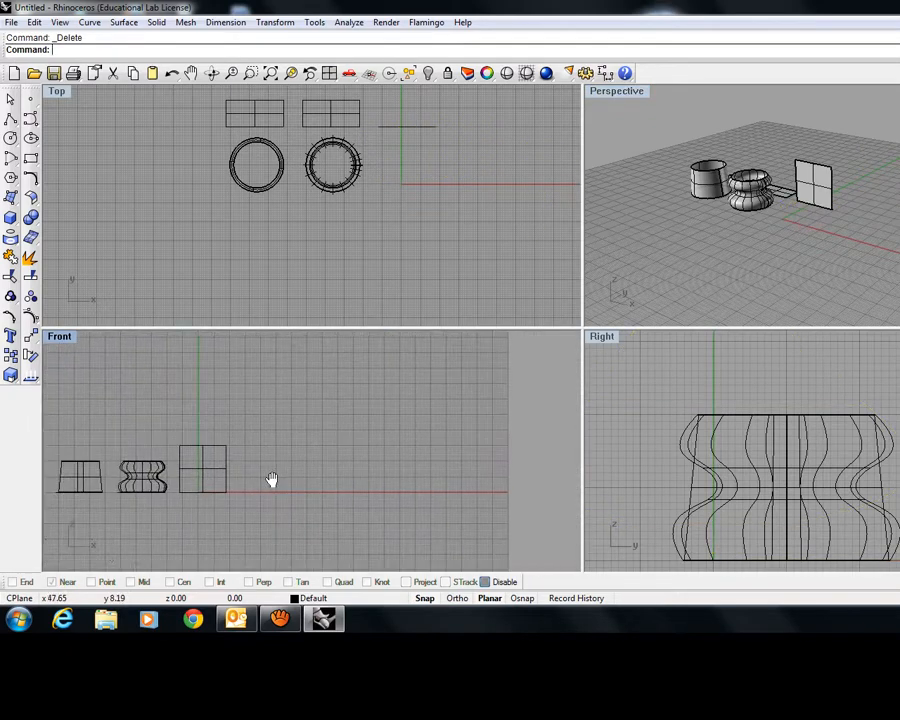
left_click(30, 119)
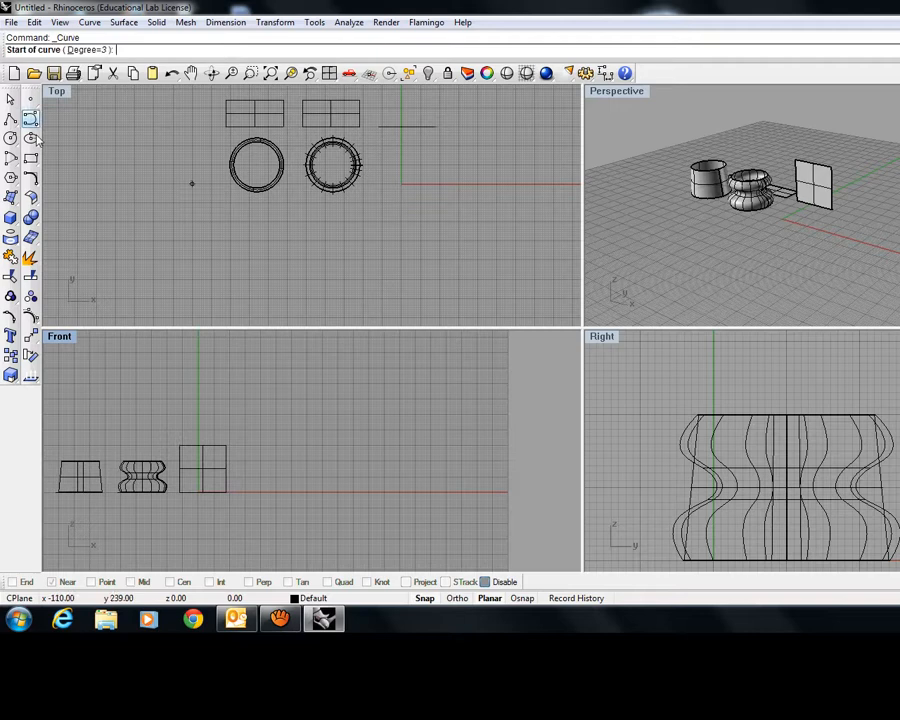
left_click(288, 491)
left_click(325, 492)
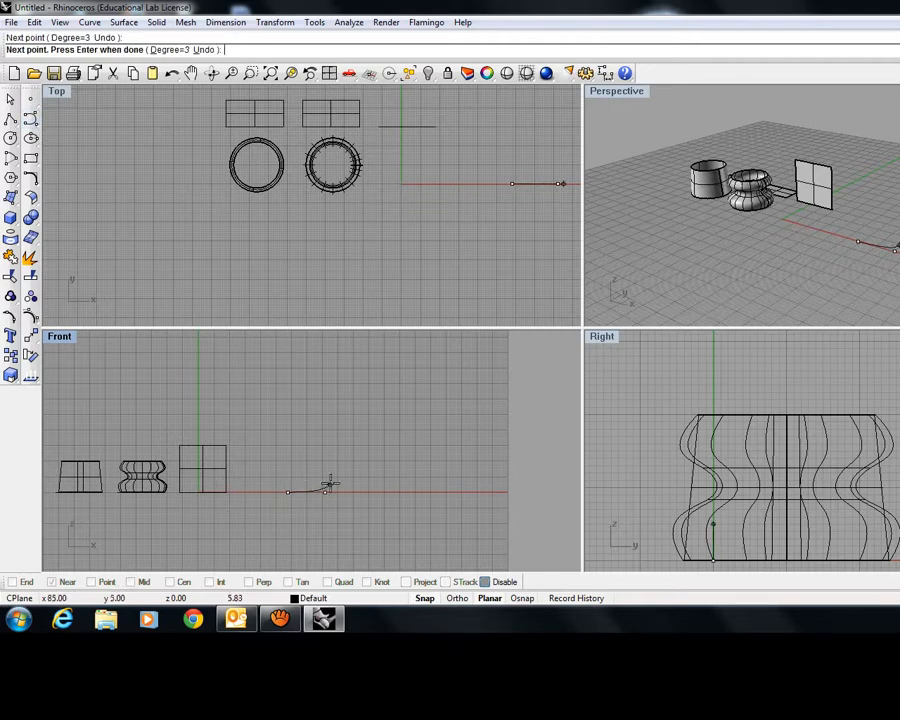
left_click(314, 469)
left_click(293, 452)
left_click(297, 432)
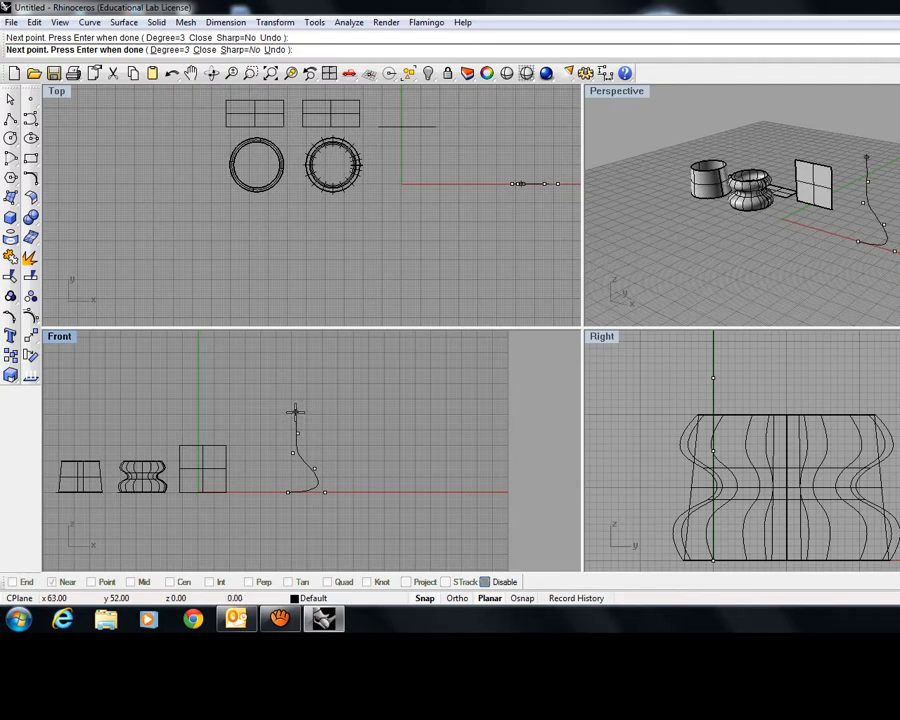
left_click(295, 410)
key("Return")
Step: Draw a vertical axis line about 54 cm long at x 58 in the Front view, from y 51 down through the profile's lower end
scroll(268, 466, "up", 3)
right_click_drag(268, 466, 327, 447)
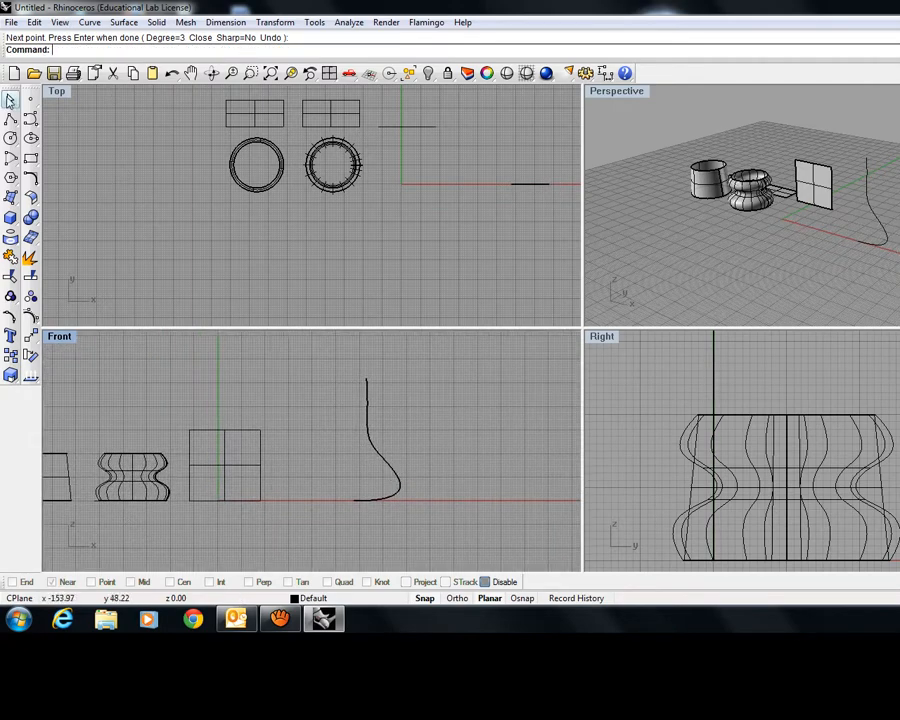
left_click(10, 118)
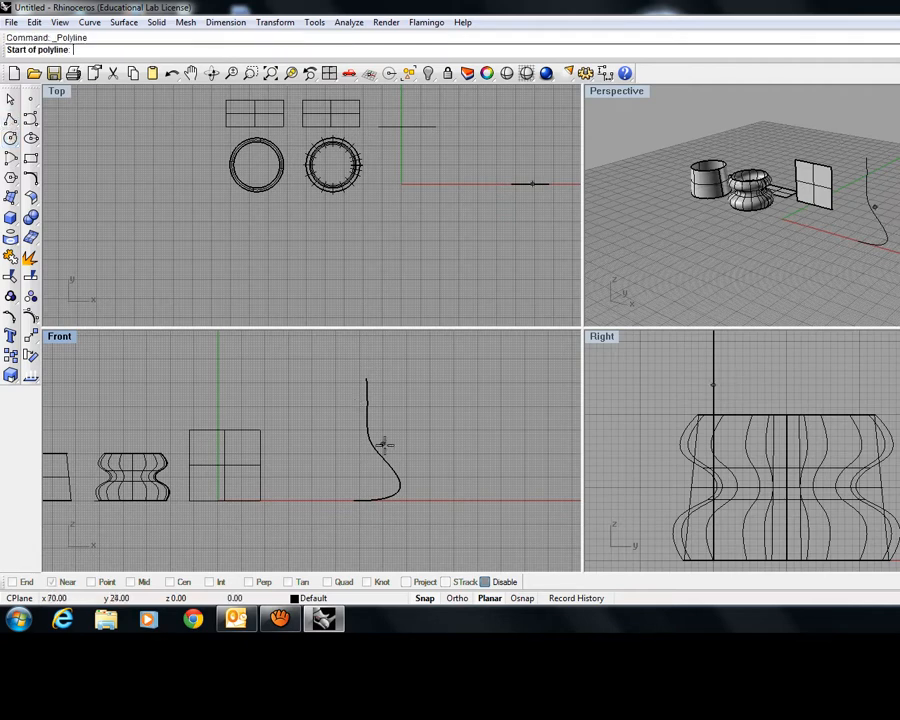
left_click(355, 380)
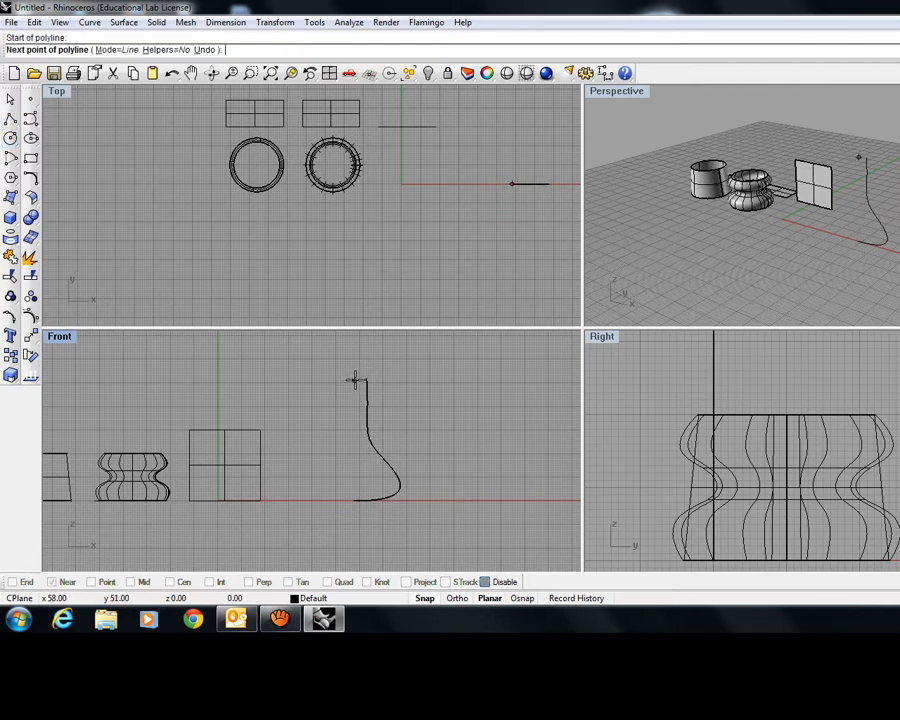
left_click(354, 508)
right_click(368, 510)
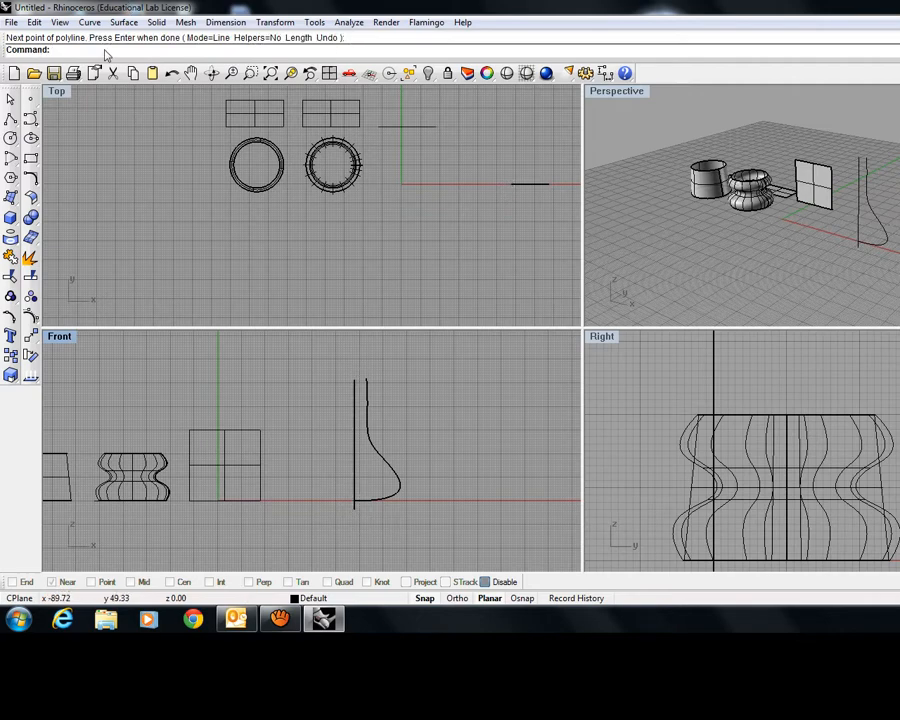
left_click(124, 24)
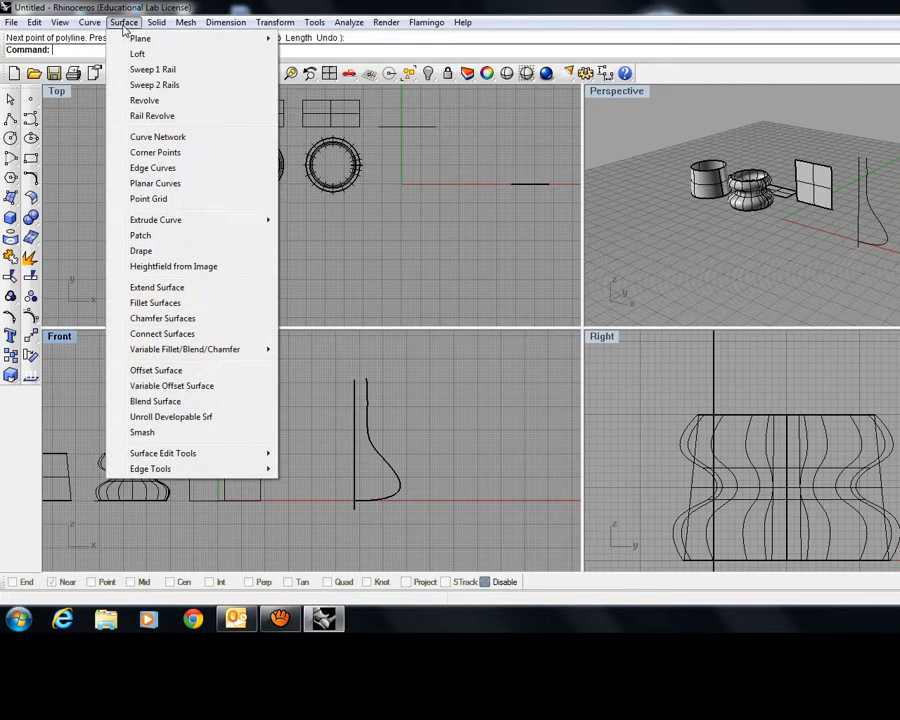
left_click(145, 100)
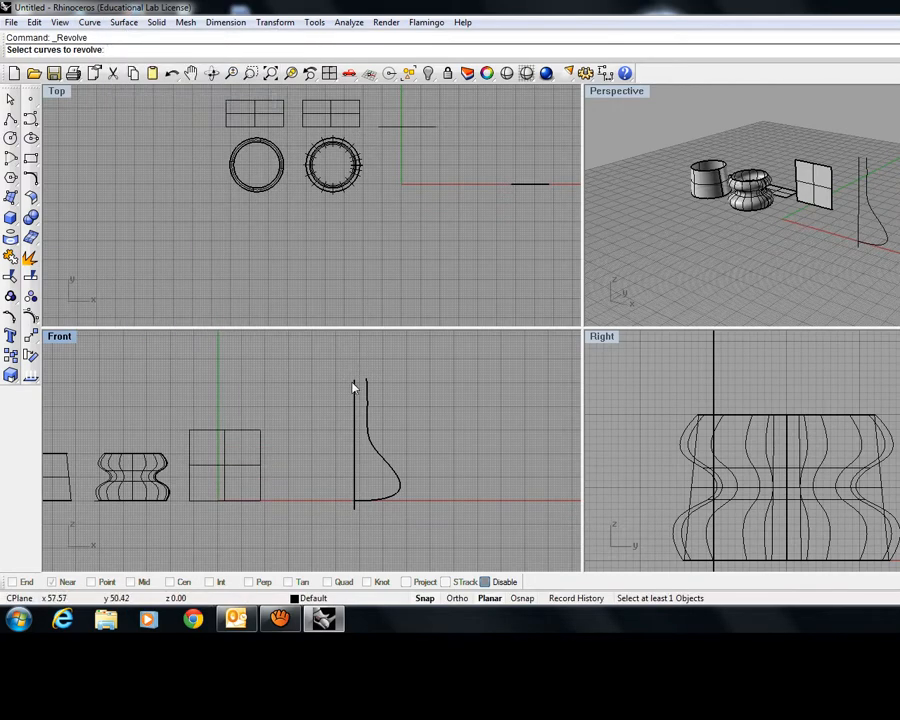
left_click(380, 456)
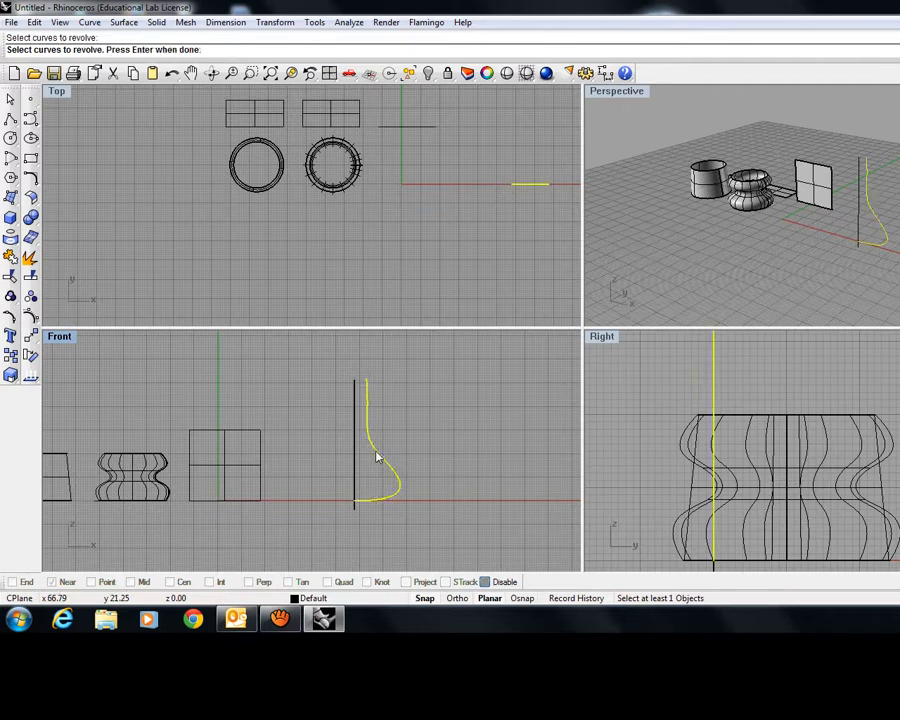
key("Escape")
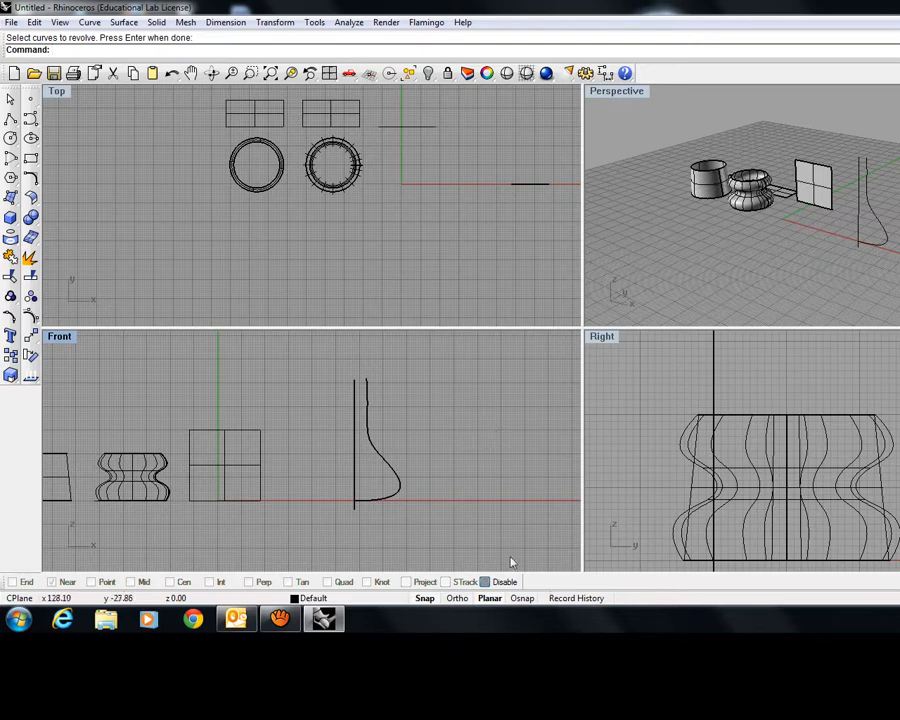
Step: Enable Record History and revolve the bottle profile 360 degrees around the vertical axis line, with a start angle of 0
left_click(571, 602)
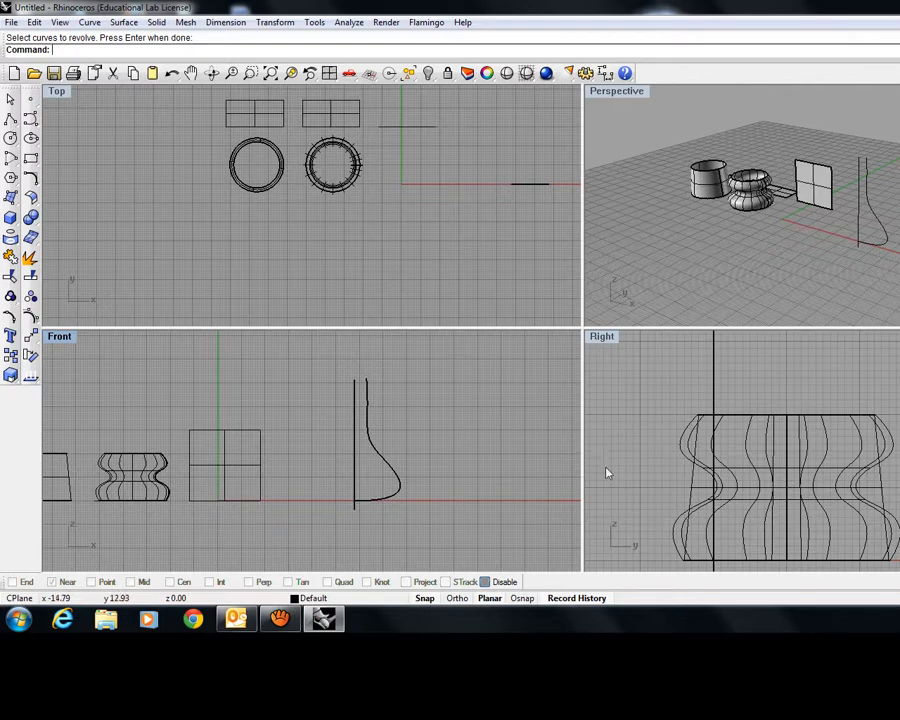
left_click(122, 22)
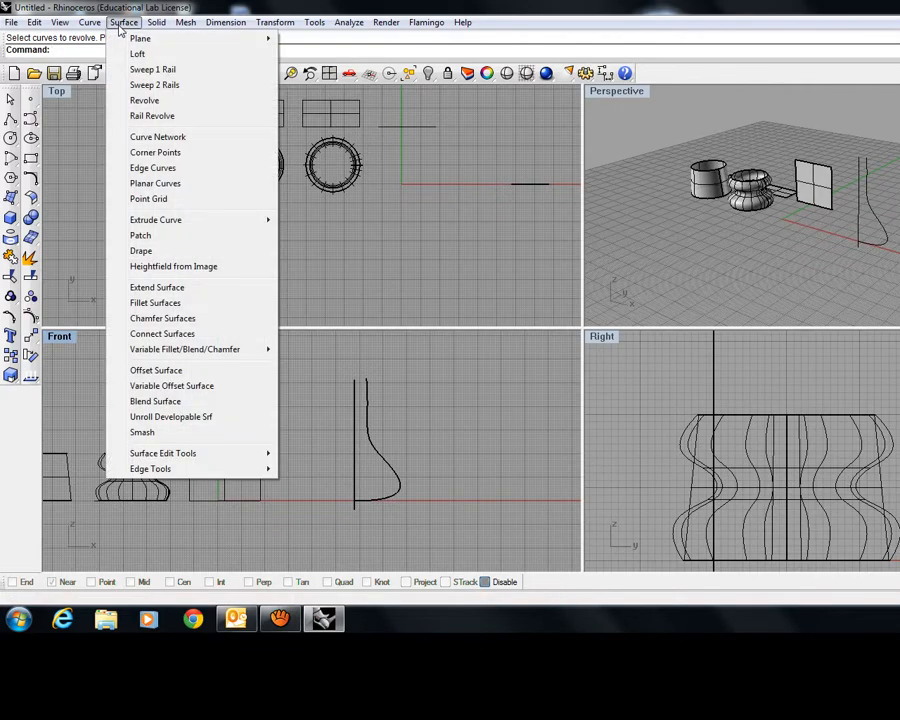
left_click(145, 101)
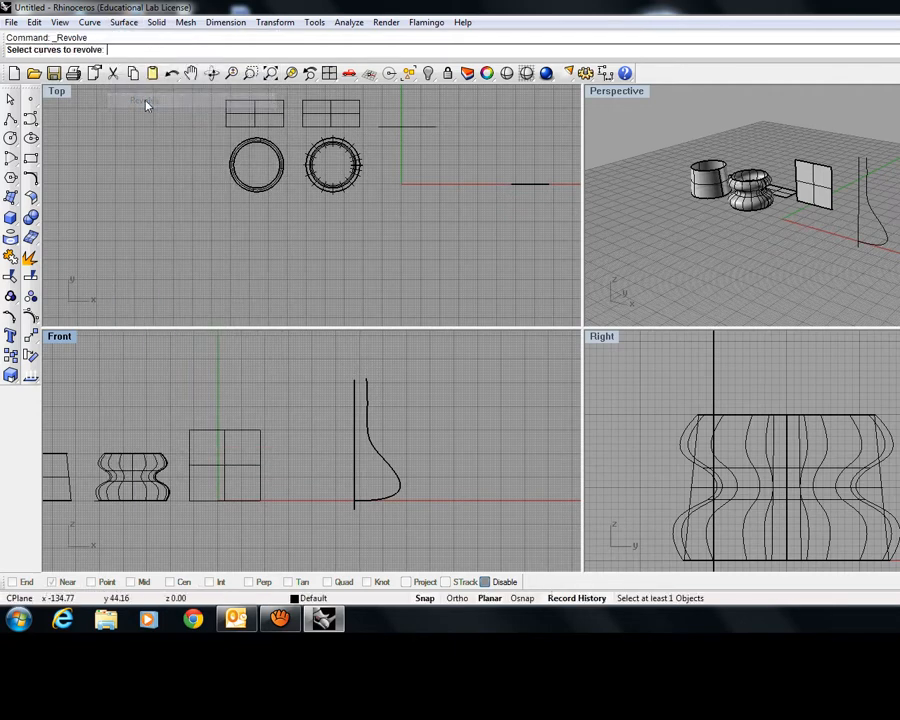
left_click(384, 463)
key("Return")
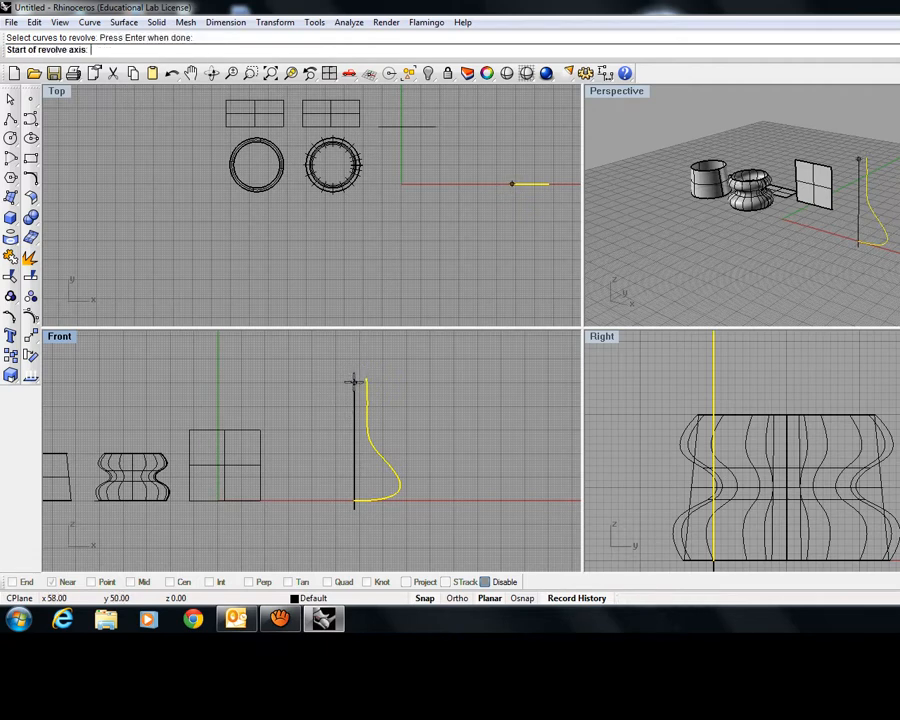
left_click(354, 378)
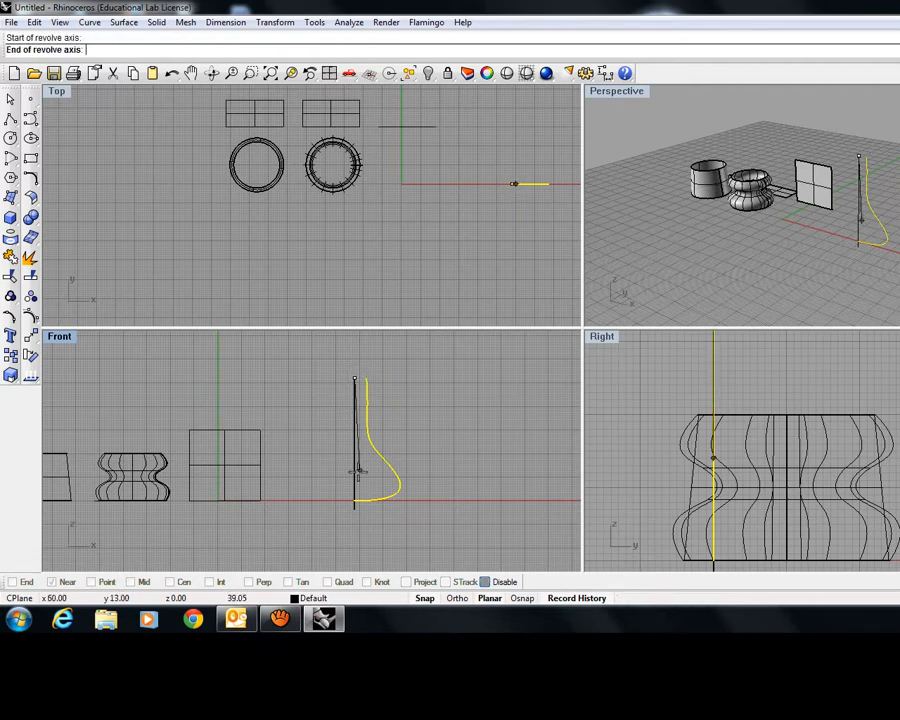
left_click(355, 506)
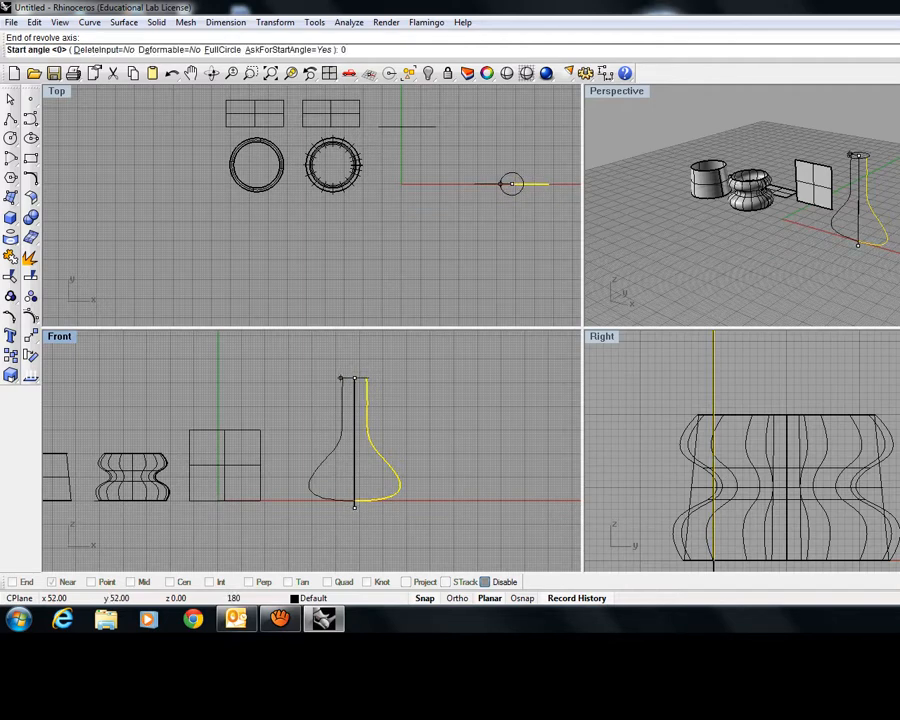
key("Return")
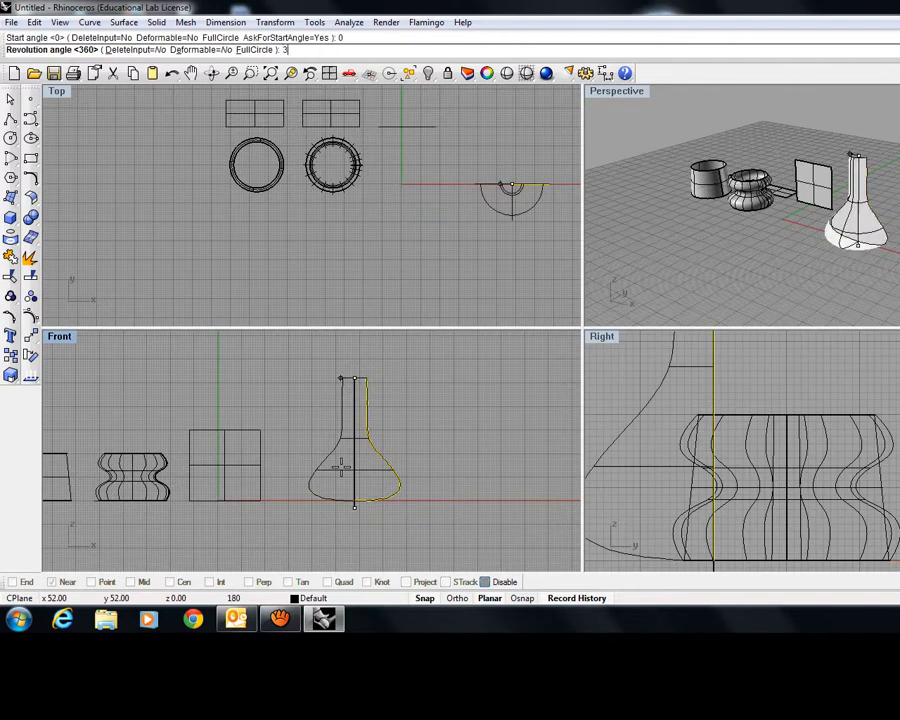
type("360")
key("Return")
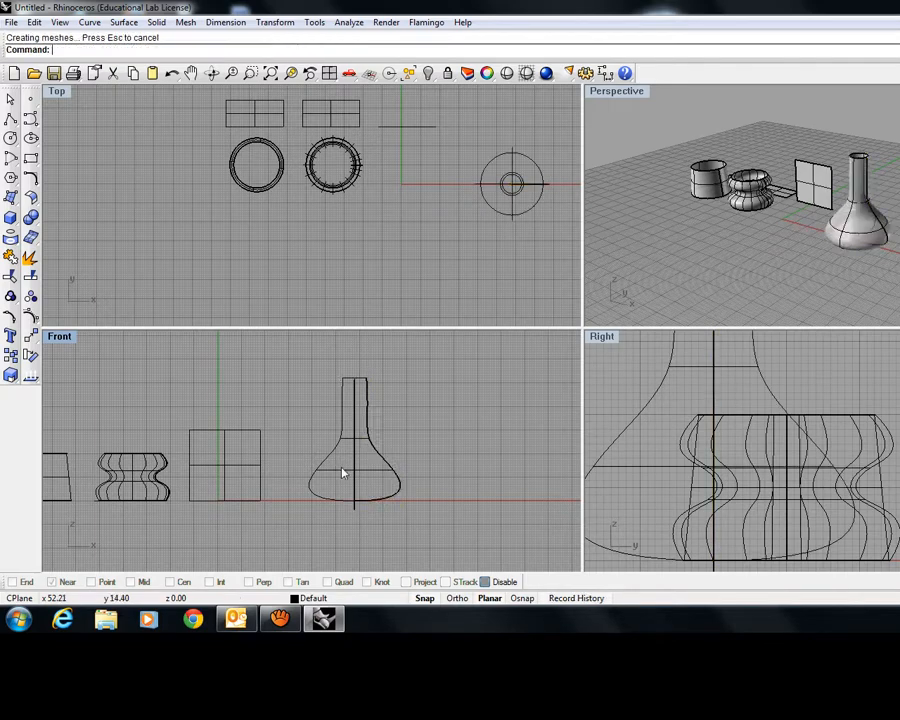
right_click_drag(850, 305, 795, 287)
scroll(800, 280, "up", 5)
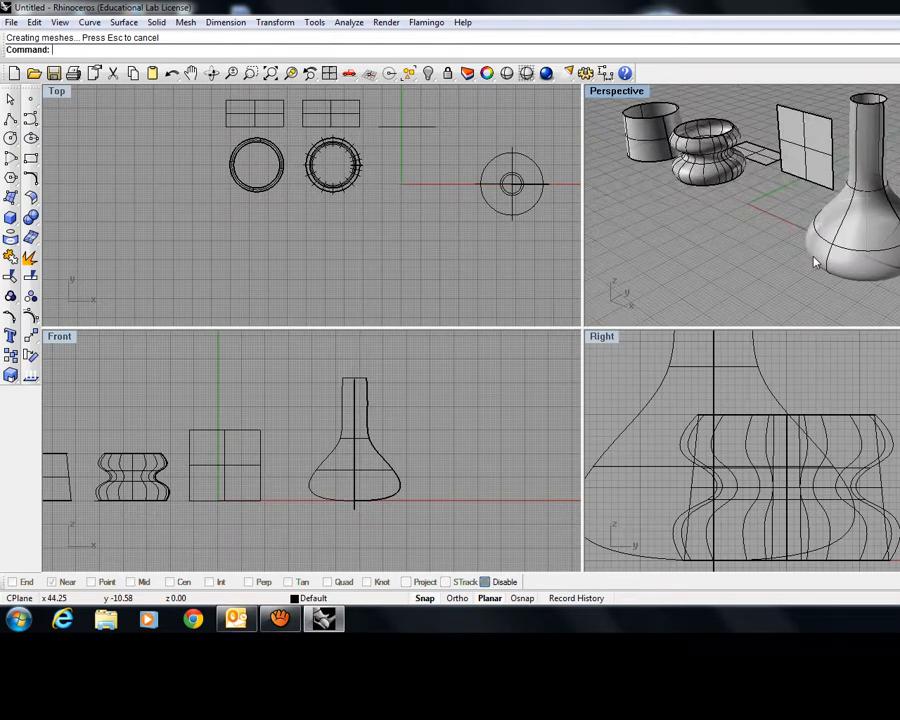
scroll(782, 264, "down", 3)
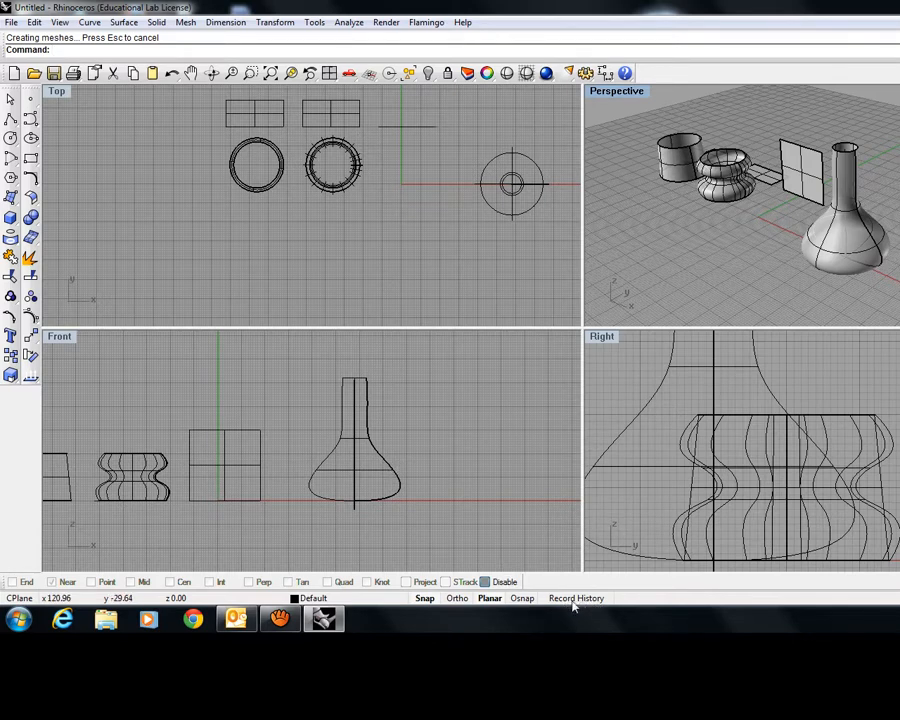
left_click(376, 455)
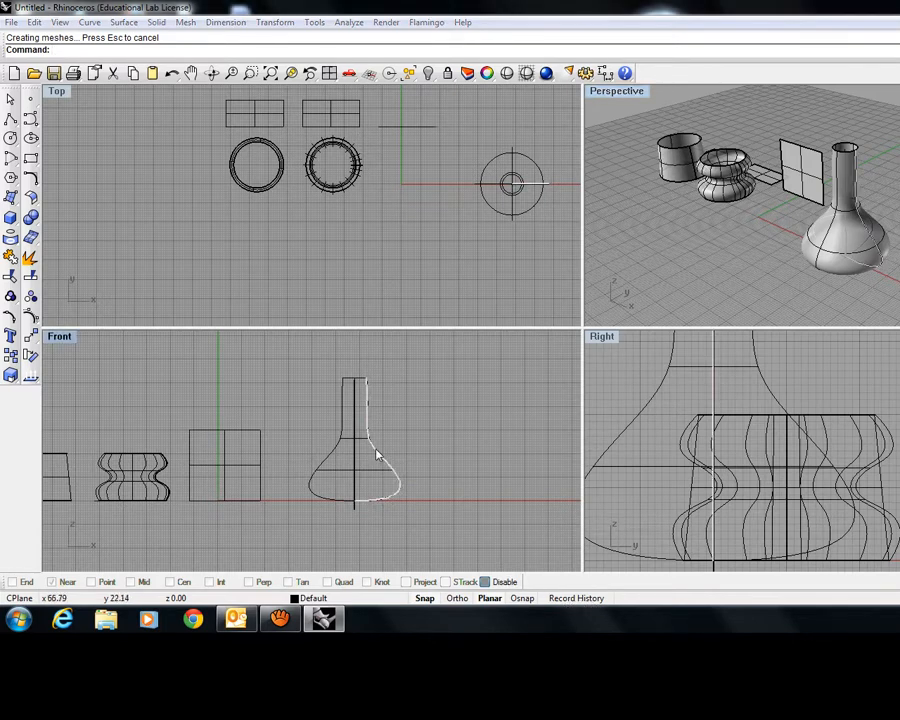
left_click(264, 622)
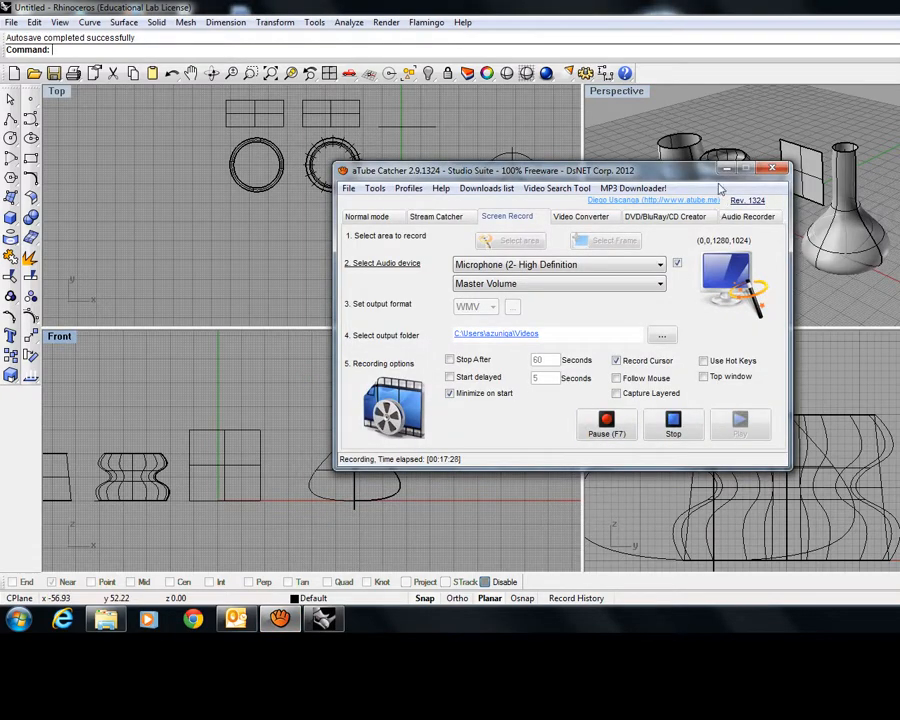
left_click(604, 424)
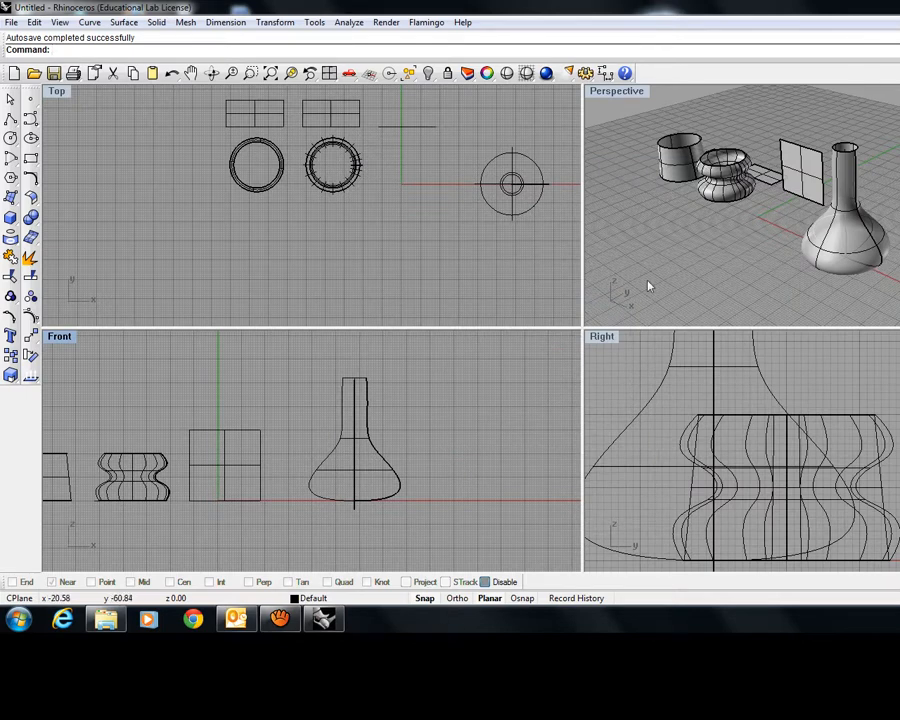
Step: Turn on the control points of the revolved bottle's profile curve, choosing the curve rather than the surface
right_click_drag(826, 250, 853, 267)
scroll(783, 262, "up", 3)
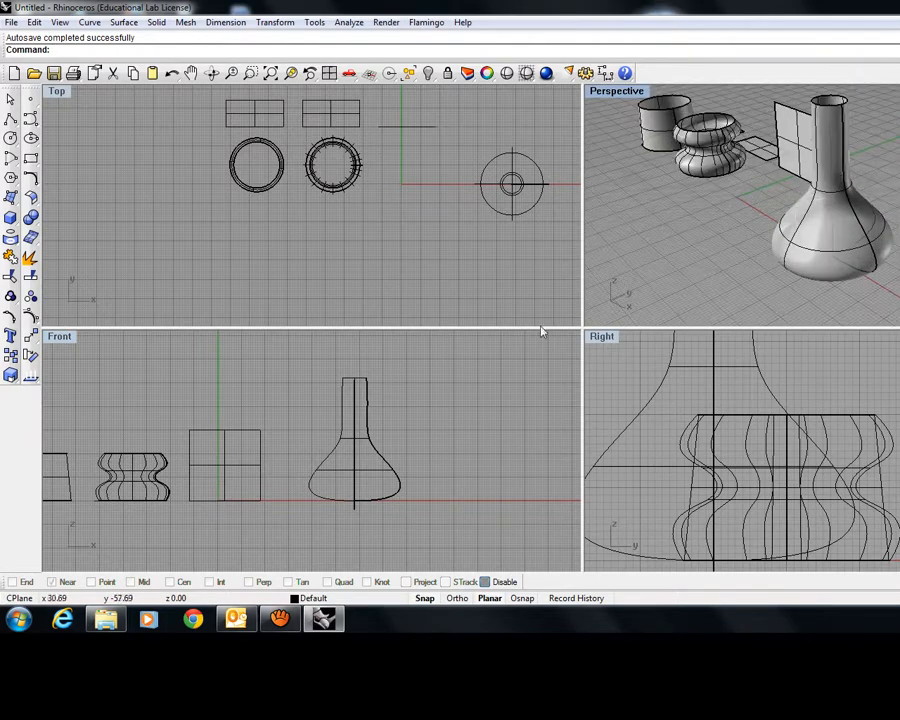
left_click(392, 477)
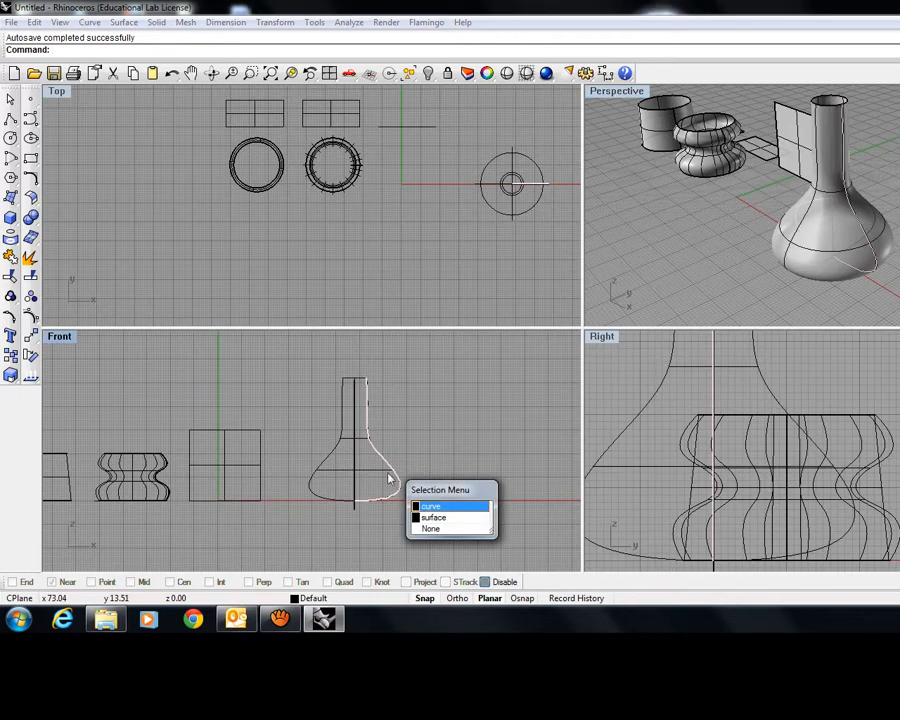
left_click(431, 507)
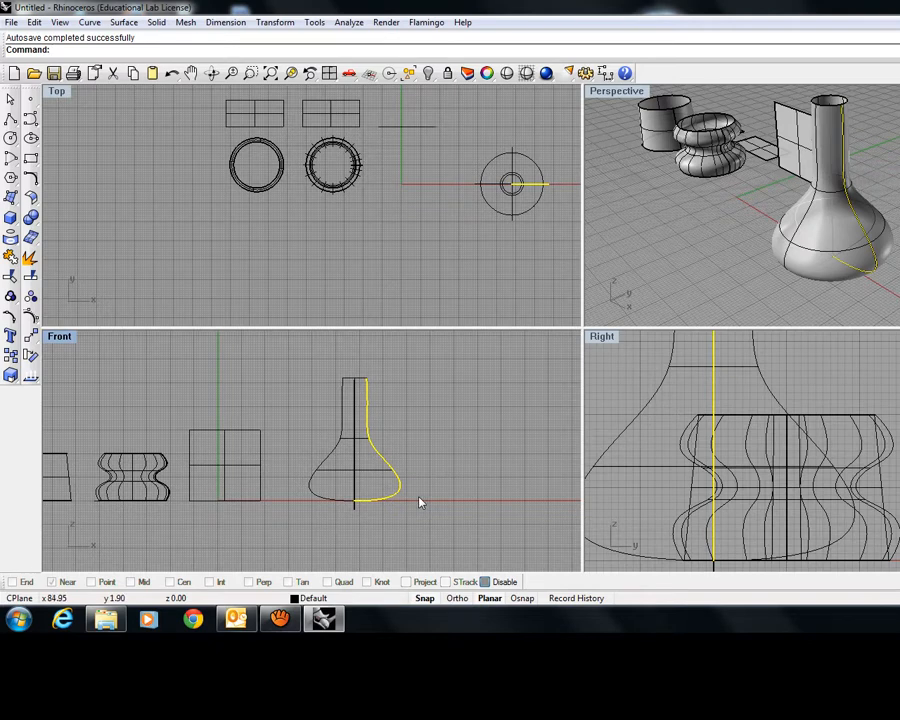
left_click(30, 318)
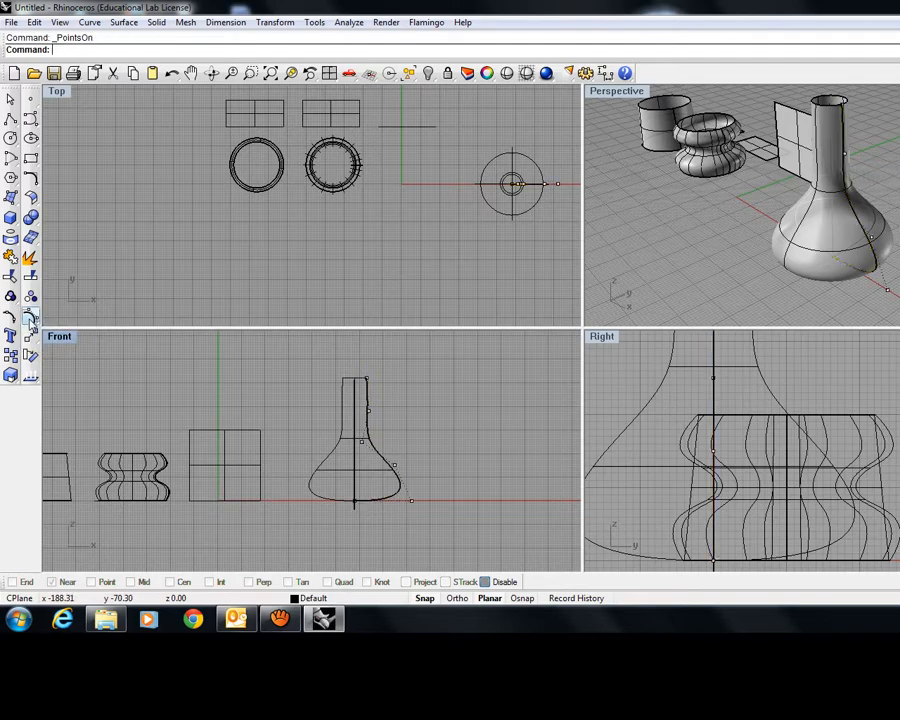
Step: In the Front view, move the profile's outer base control point to about x 71, y 1 and pull the upper neck point in to about x 60
mouse_move(747, 285)
right_mouse_down()
mouse_move(669, 261)
mouse_move(738, 303)
mouse_move(759, 303)
mouse_move(759, 283)
right_mouse_up()
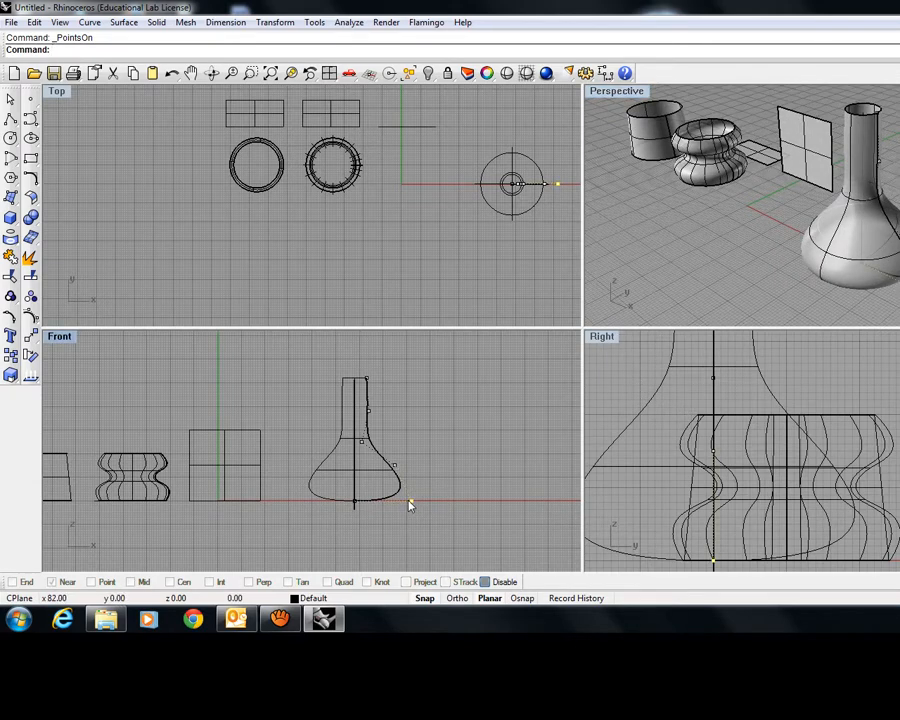
scroll(398, 510, "up", 5)
scroll(410, 525, "down", 3)
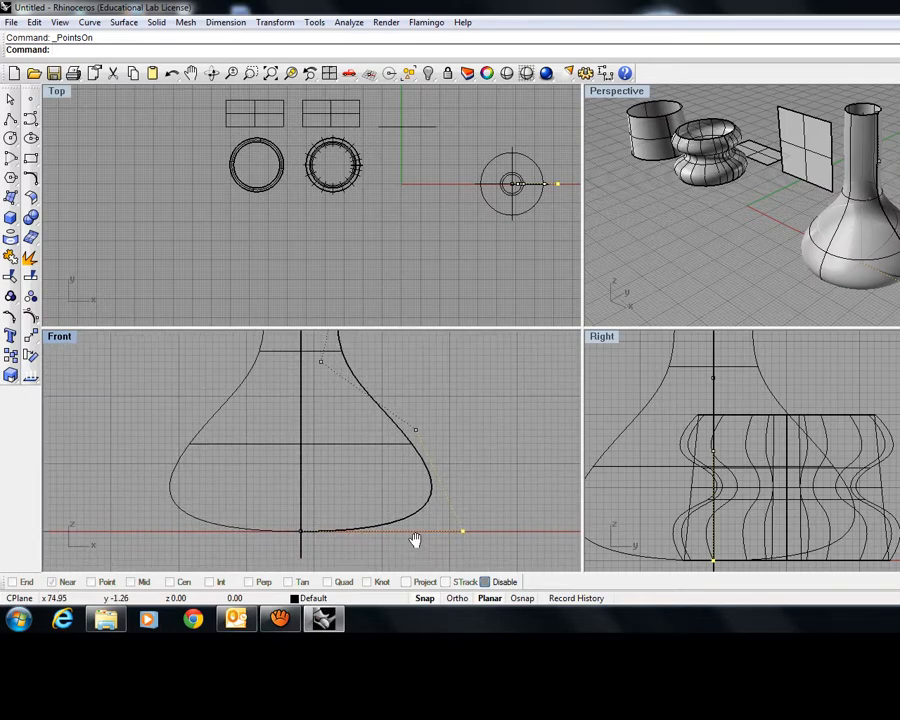
left_click_drag(440, 536, 401, 531)
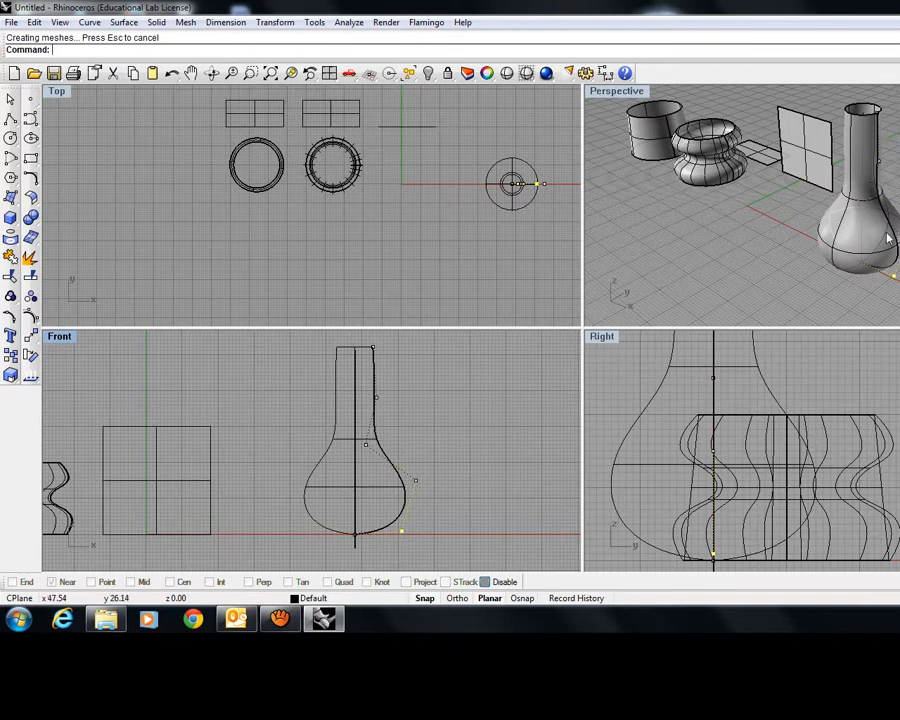
left_click_drag(376, 398, 369, 397)
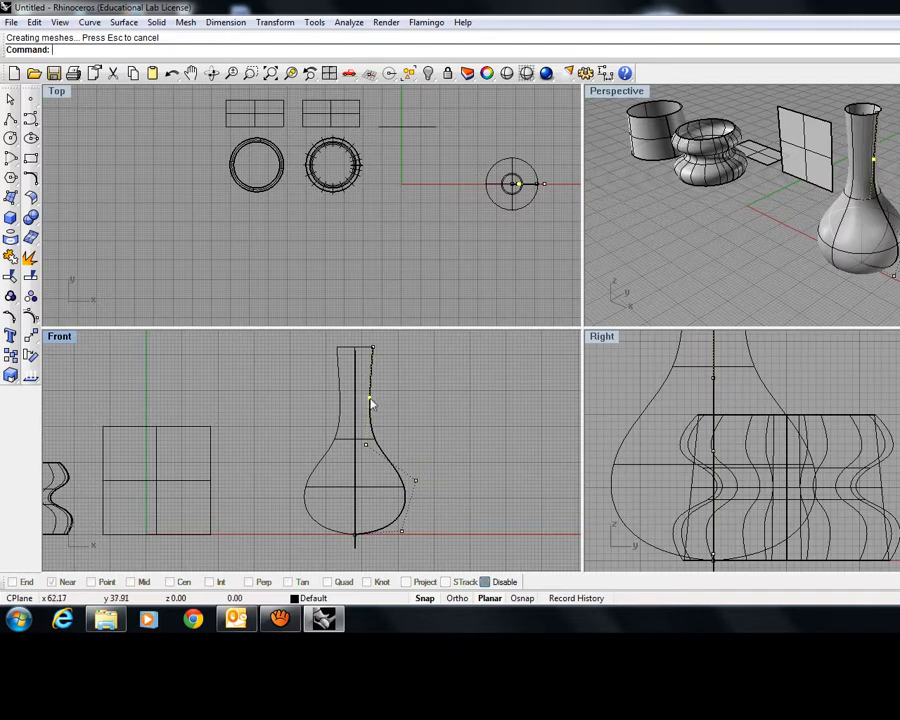
left_click_drag(368, 401, 361, 397)
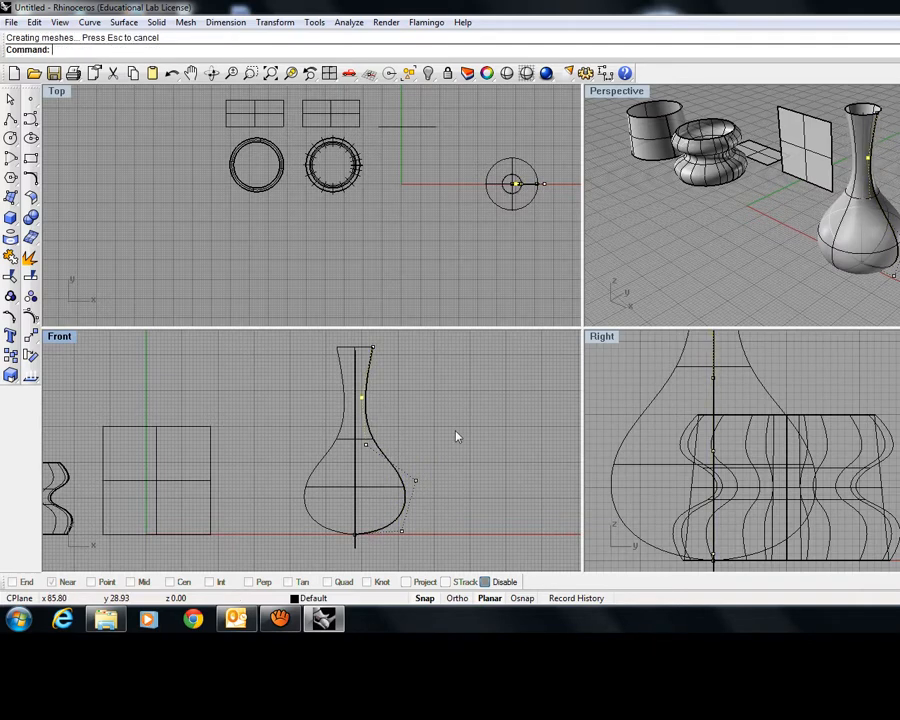
right_click_drag(791, 265, 740, 285)
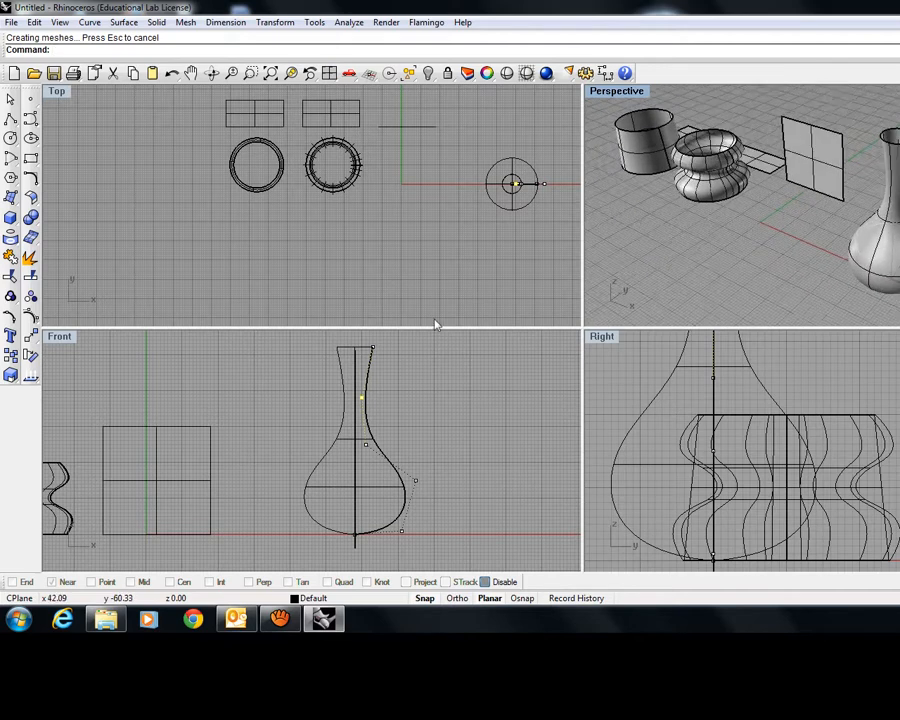
Step: Flare the bottle's mouth by moving the profile's upper end point outward to about x 66, y 51 in the Front view
left_click(377, 352)
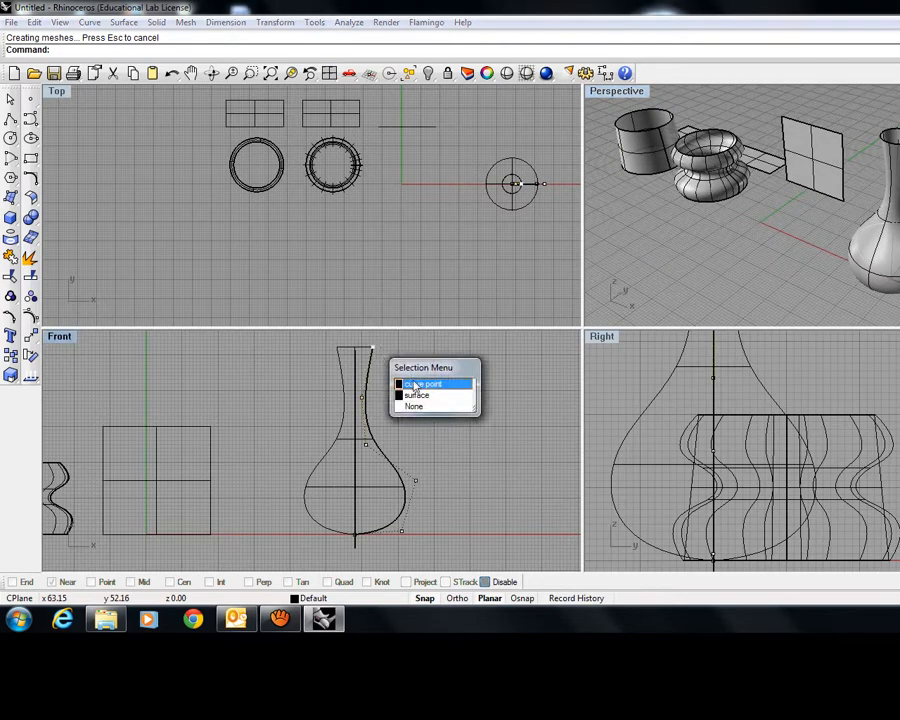
left_click_drag(373, 348, 385, 352)
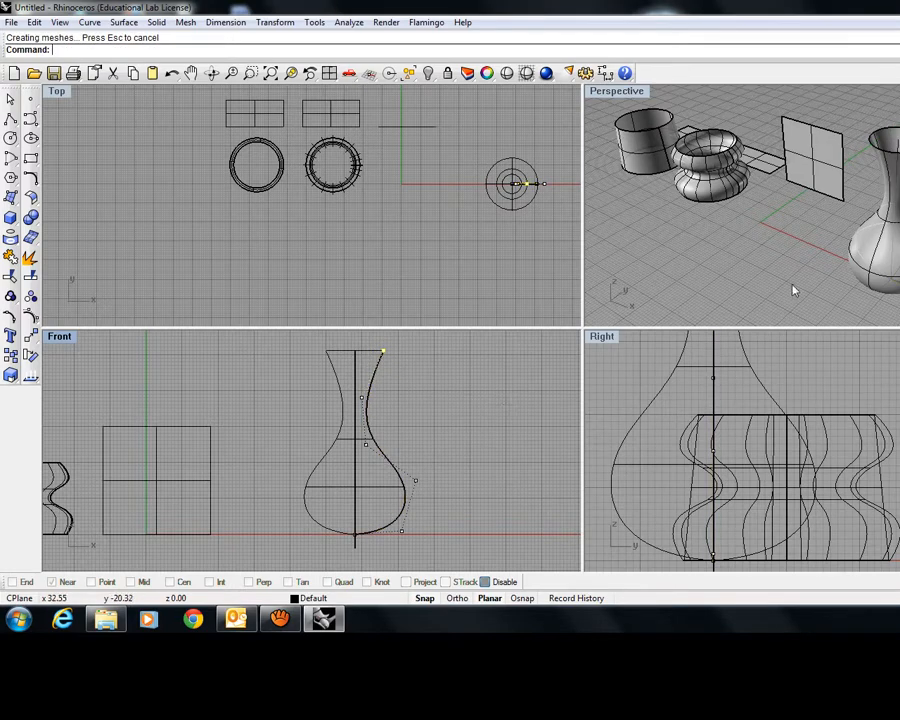
right_click_drag(793, 287, 767, 293)
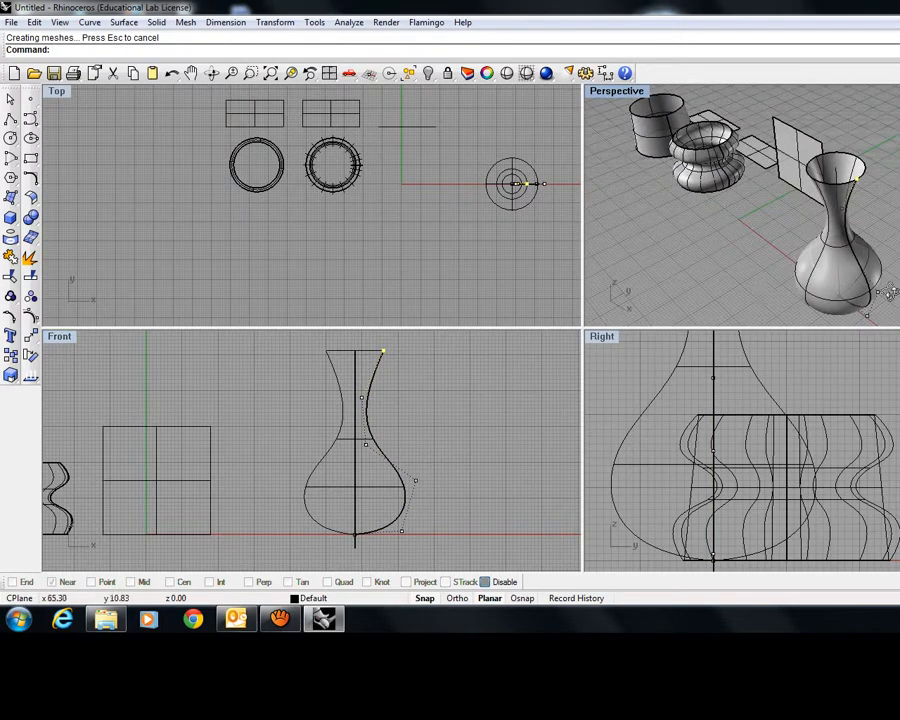
scroll(755, 289, "down", 2)
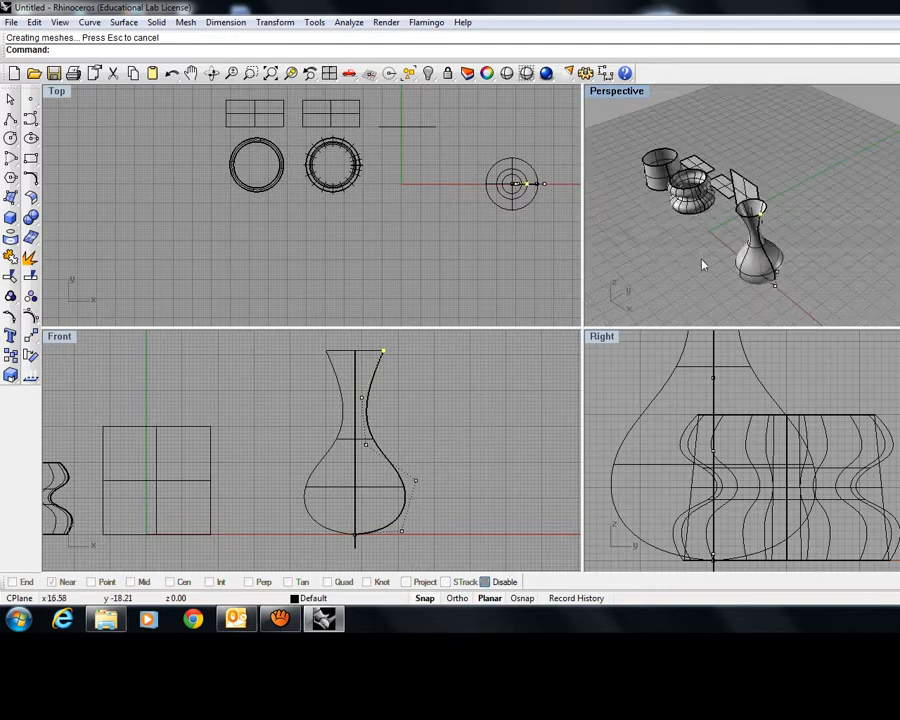
scroll(711, 267, "up", 6)
scroll(731, 264, "down", 4)
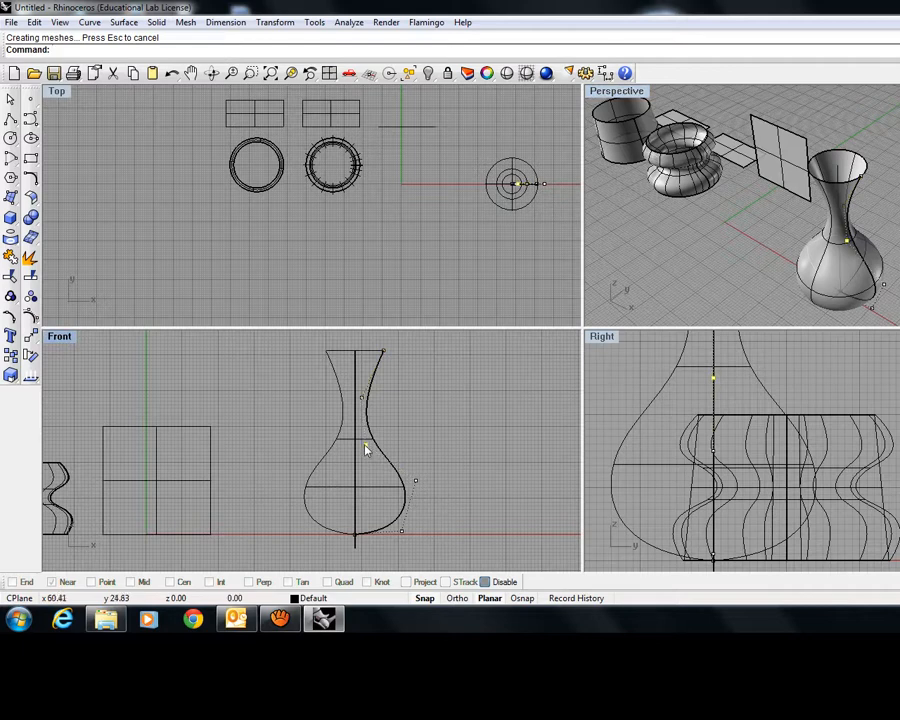
Step: Move the lower neck control point out to about x 63, y 25 and the upper neck control point in to x 57, y 38
left_click_drag(367, 445, 374, 446)
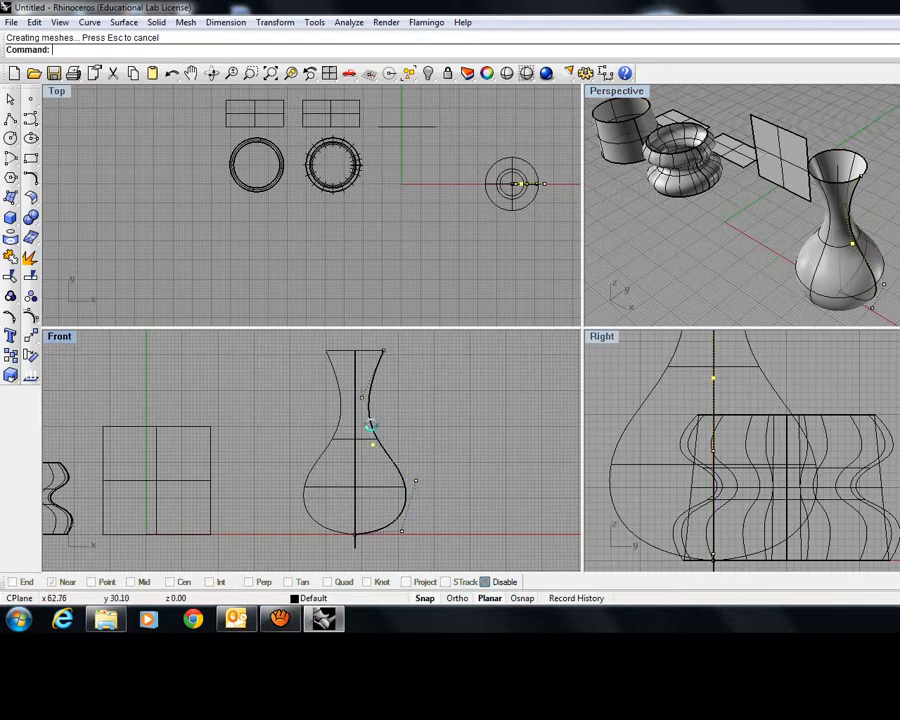
left_click_drag(363, 403, 351, 398)
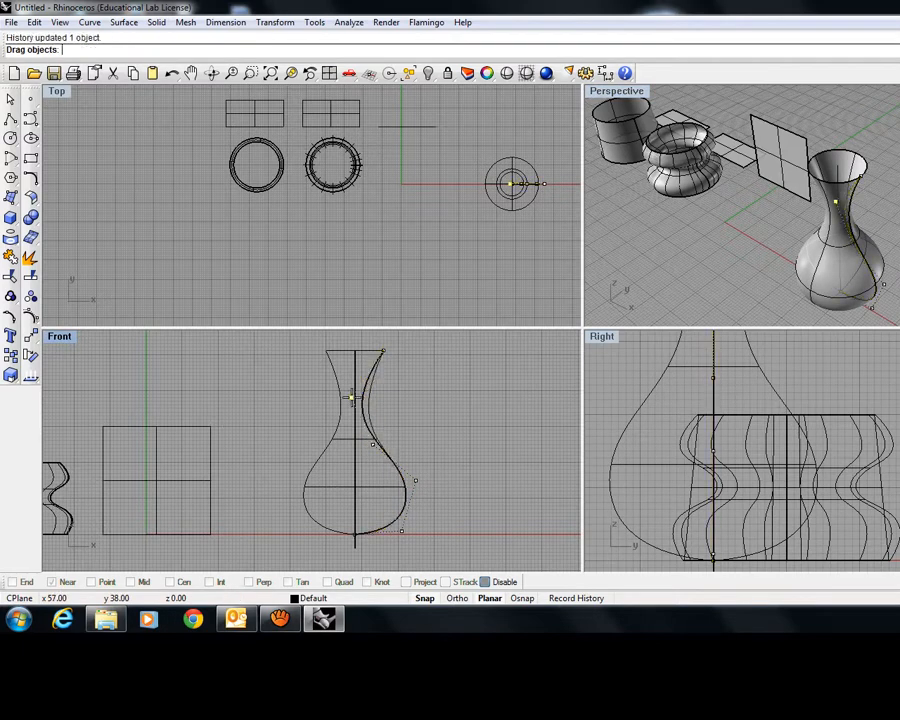
left_click(664, 278)
mouse_move(773, 277)
right_mouse_down()
mouse_move(812, 267)
mouse_move(775, 289)
mouse_move(740, 279)
mouse_move(765, 286)
right_mouse_up()
scroll(895, 218, "up", 5)
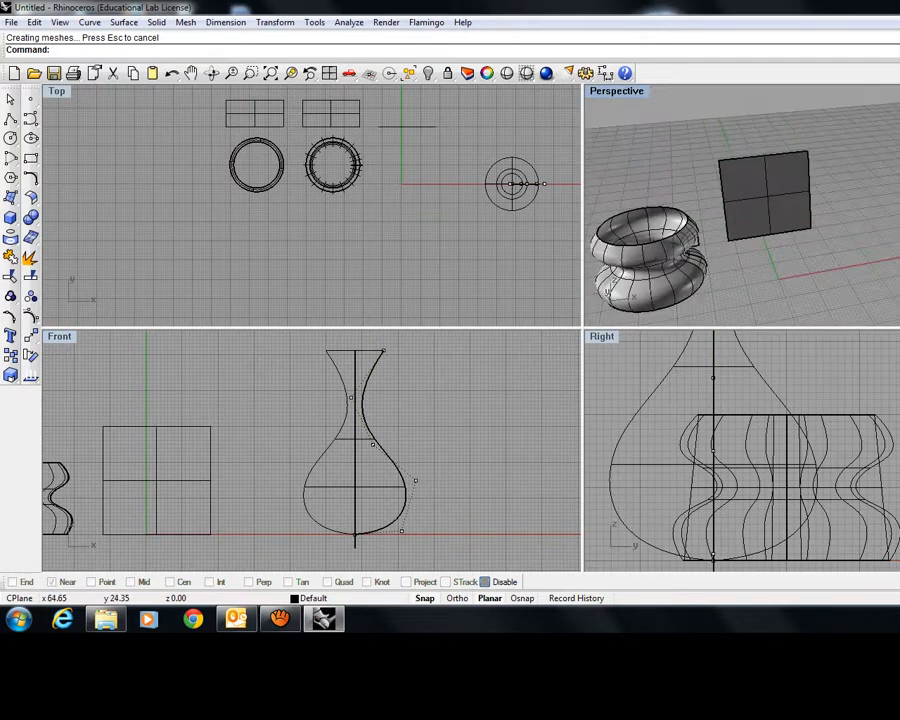
scroll(895, 218, "down", 5)
right_click_drag(850, 252, 823, 256)
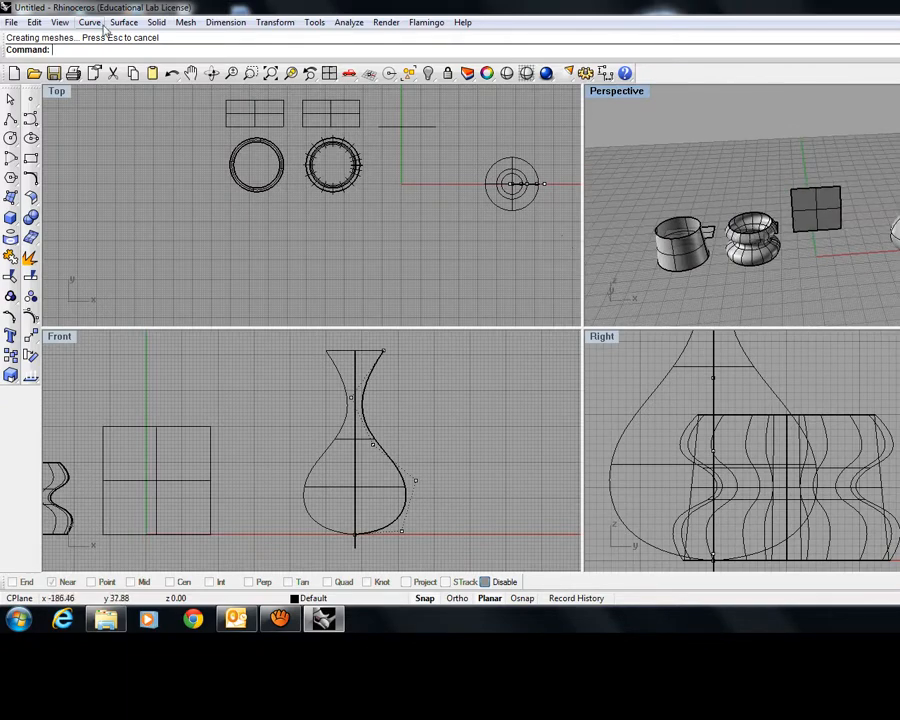
Step: Draw a closed freeform curve through eight control points in the Top view, in the empty area below the cups and bottle
scroll(328, 278, "down", 3)
scroll(328, 278, "up", 3)
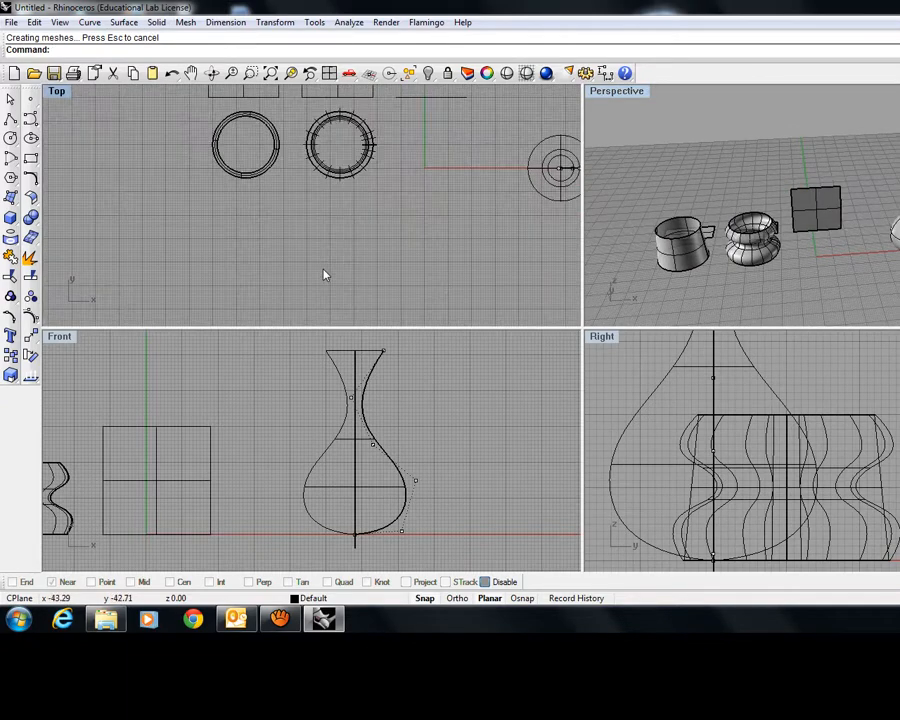
right_click_drag(323, 273, 255, 243)
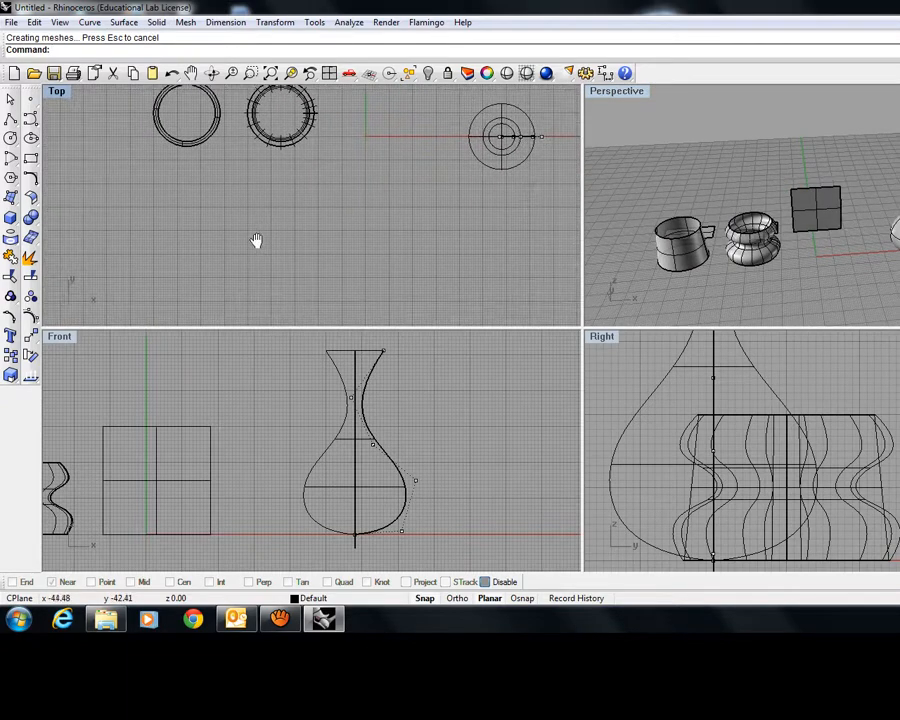
left_click(124, 22)
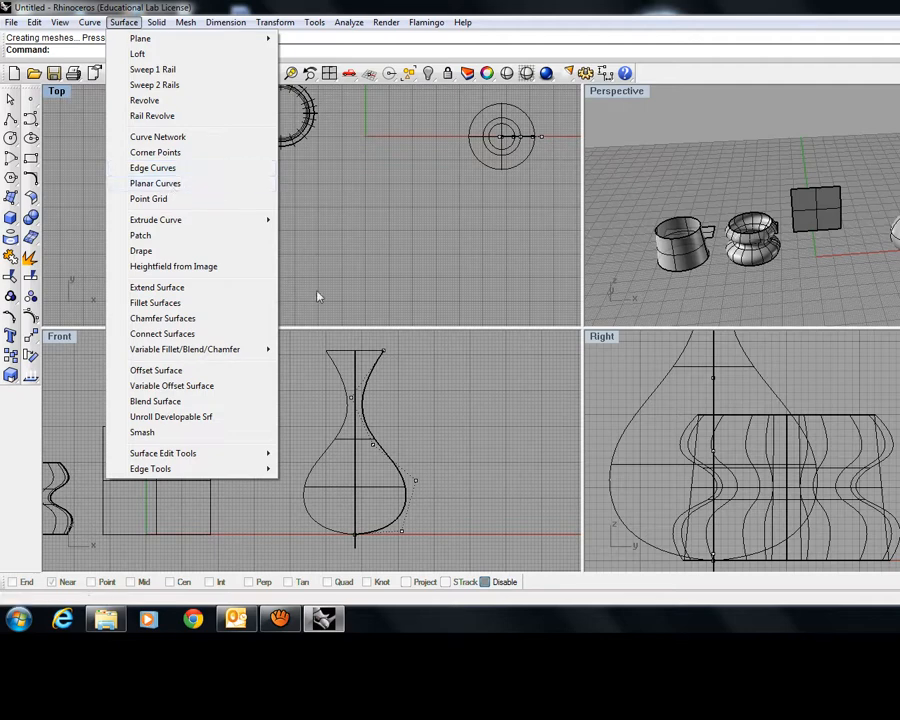
left_click(371, 245)
left_click(30, 118)
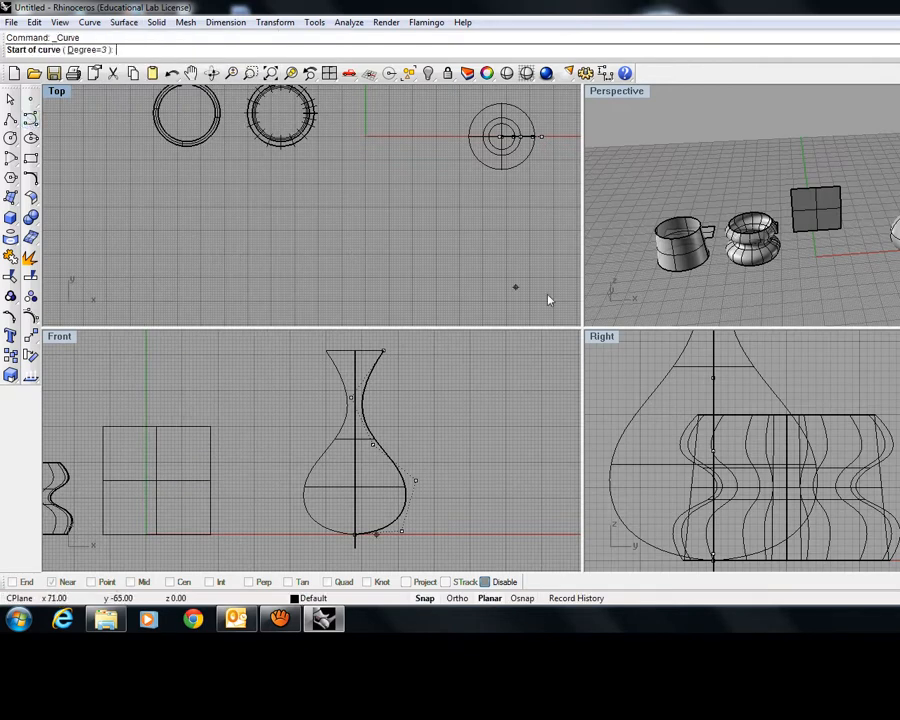
left_click(400, 259)
left_click(475, 230)
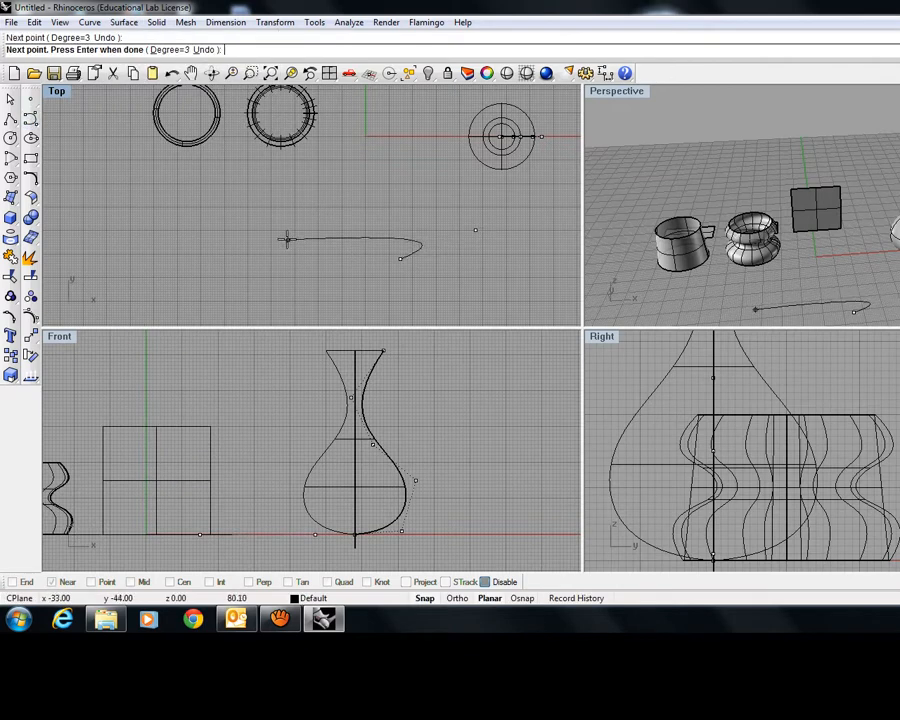
left_click(160, 251)
left_click(292, 205)
left_click(475, 185)
left_click(527, 225)
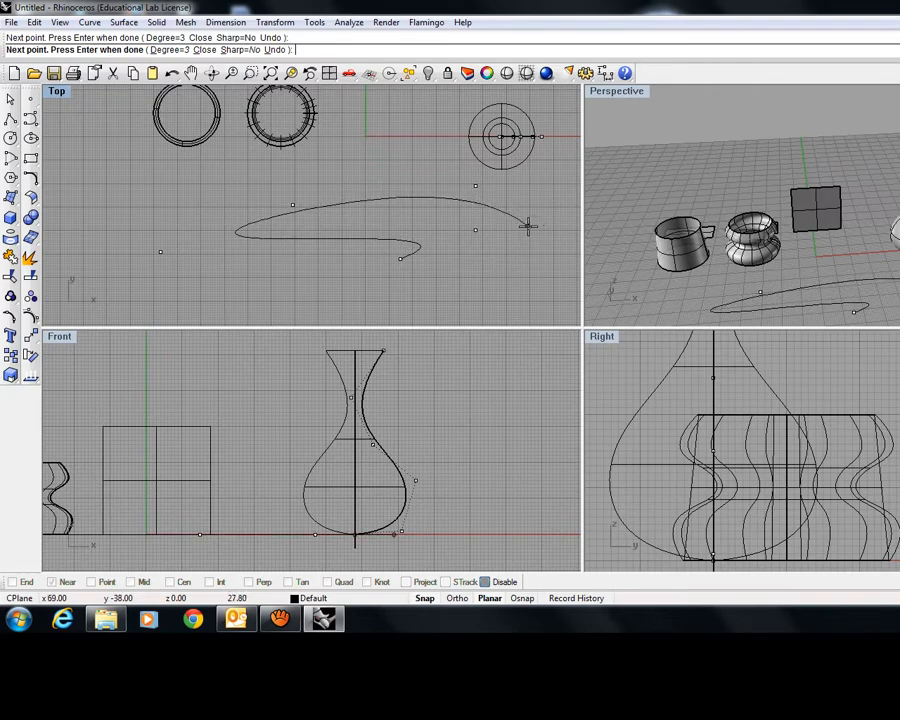
left_click(473, 263)
left_click(325, 296)
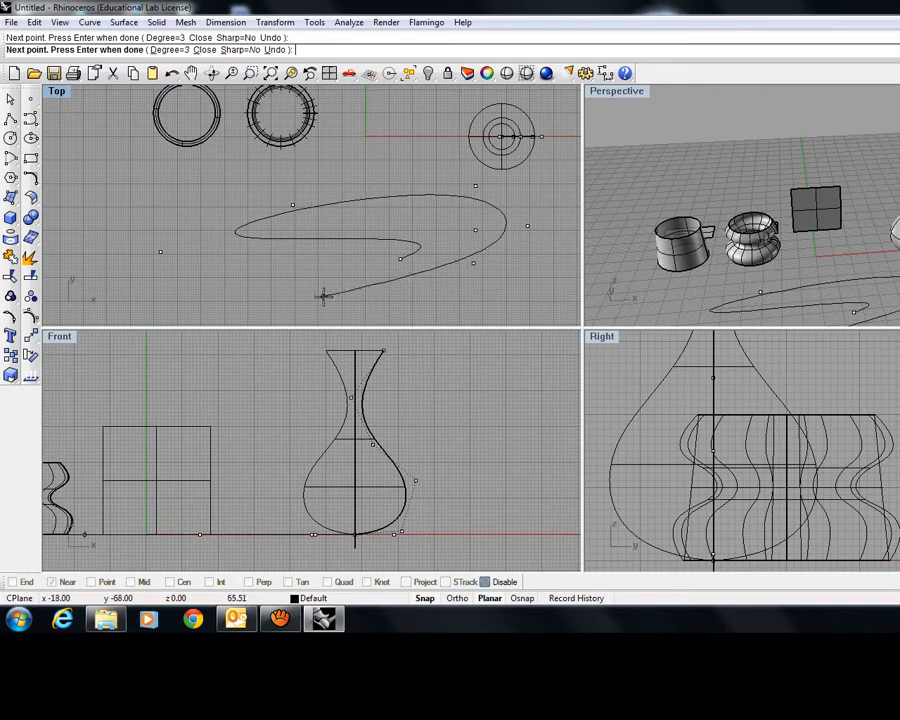
left_click(401, 258)
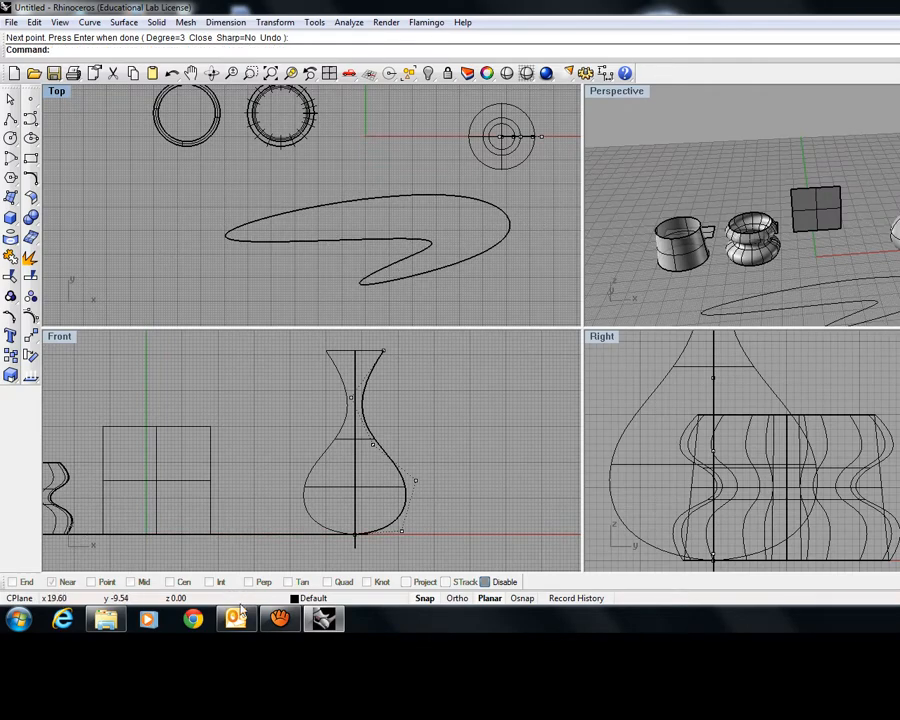
left_click(280, 619)
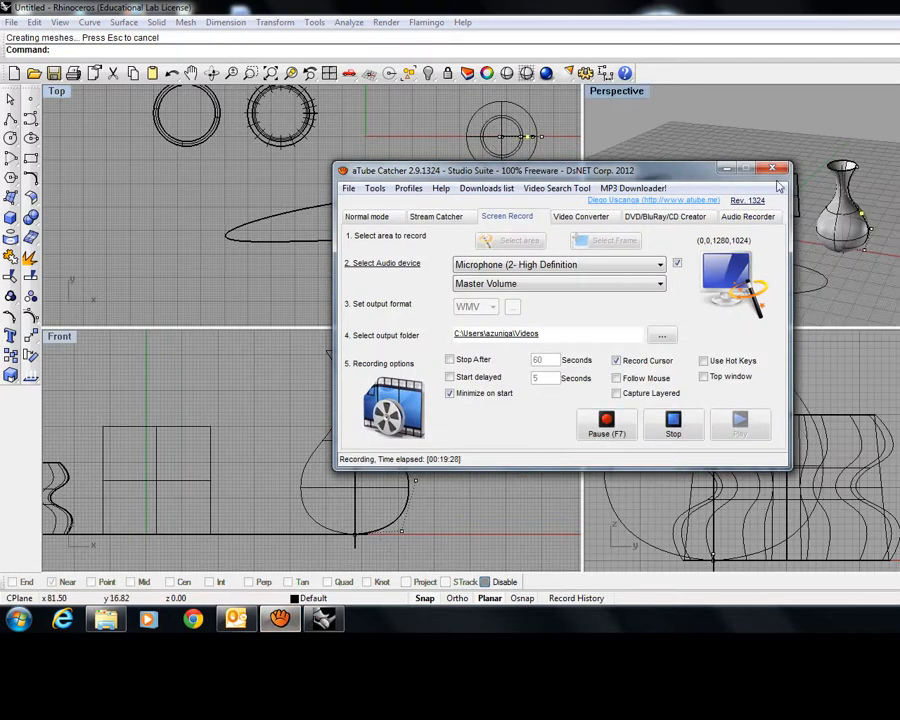
left_click(727, 169)
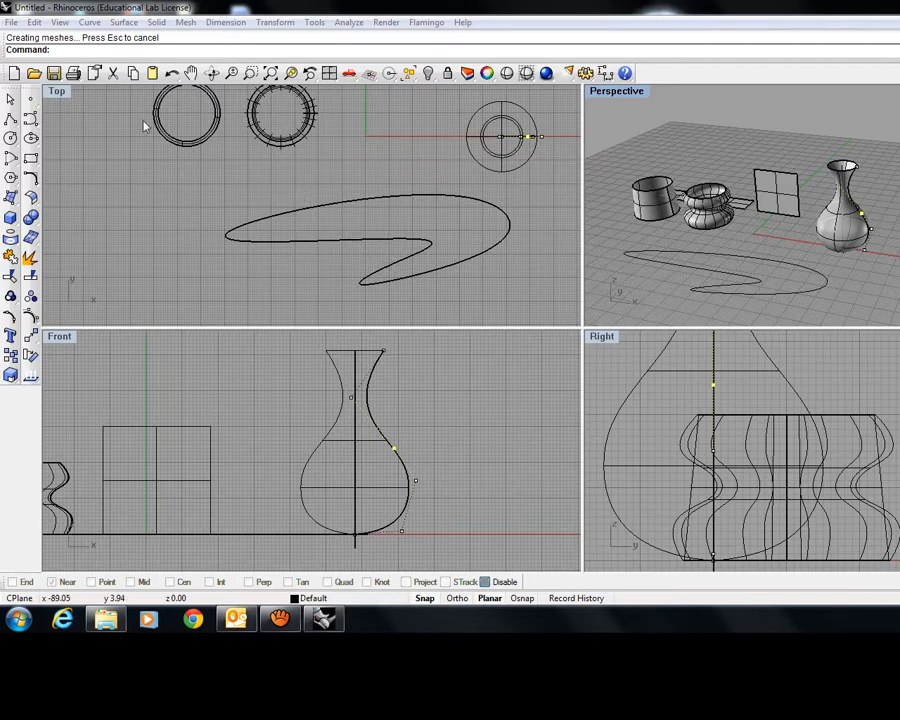
Step: Create a planar surface from the closed freeform curve and check its fill in the Perspective view
left_click(124, 22)
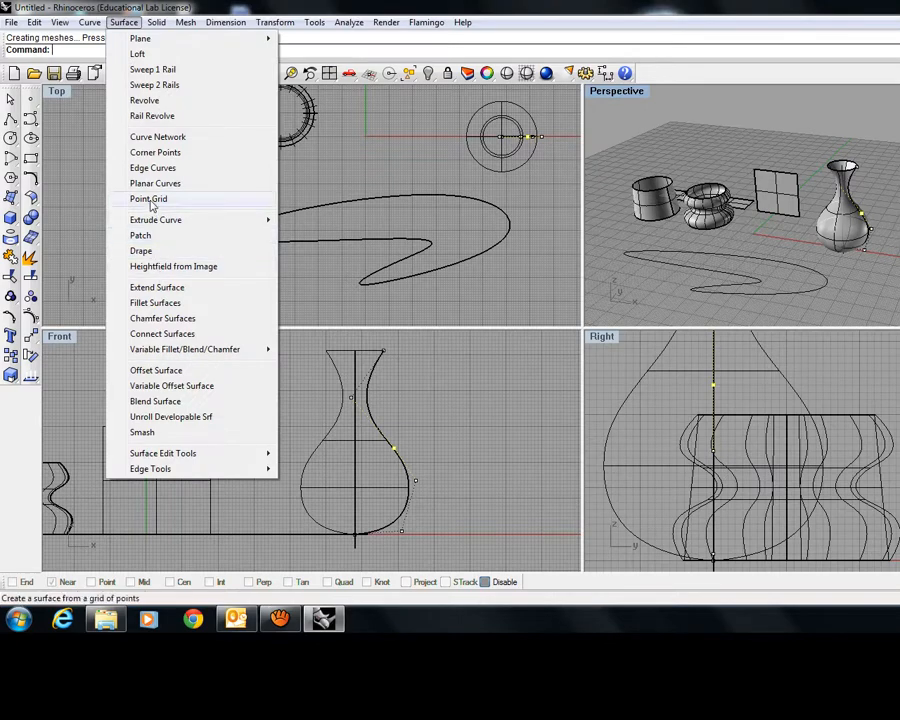
left_click(156, 187)
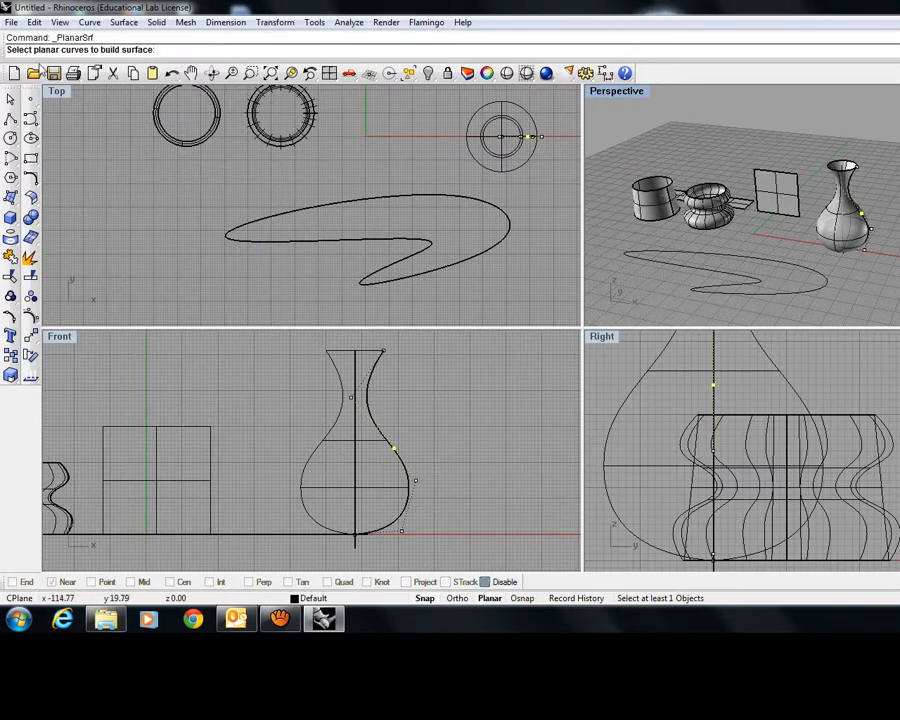
left_click(299, 243)
key("Return")
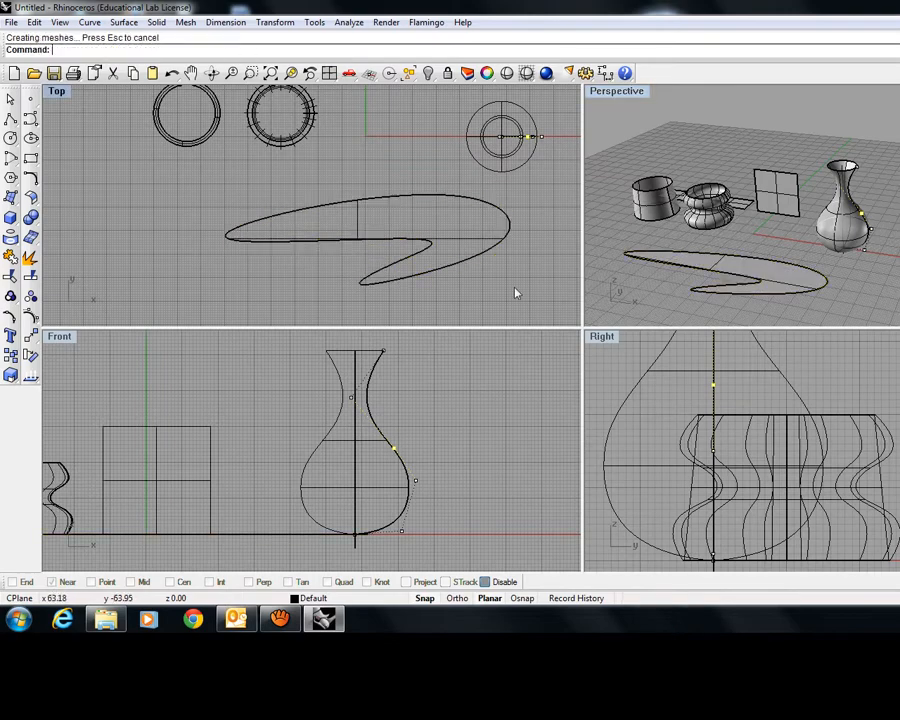
right_click_drag(792, 302, 583, 263)
right_click_drag(645, 257, 744, 289)
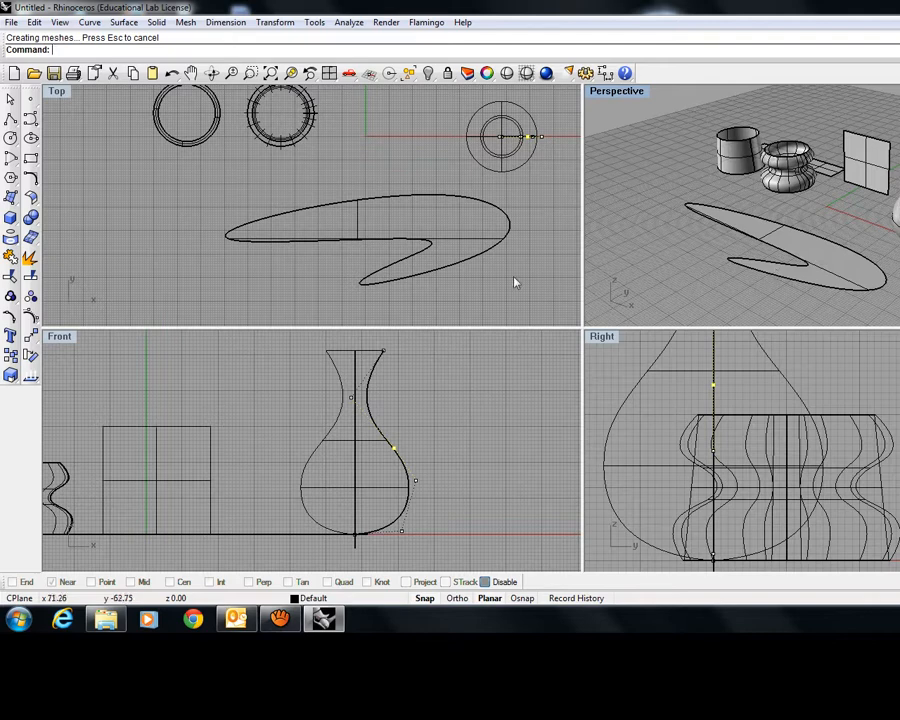
left_click(424, 201)
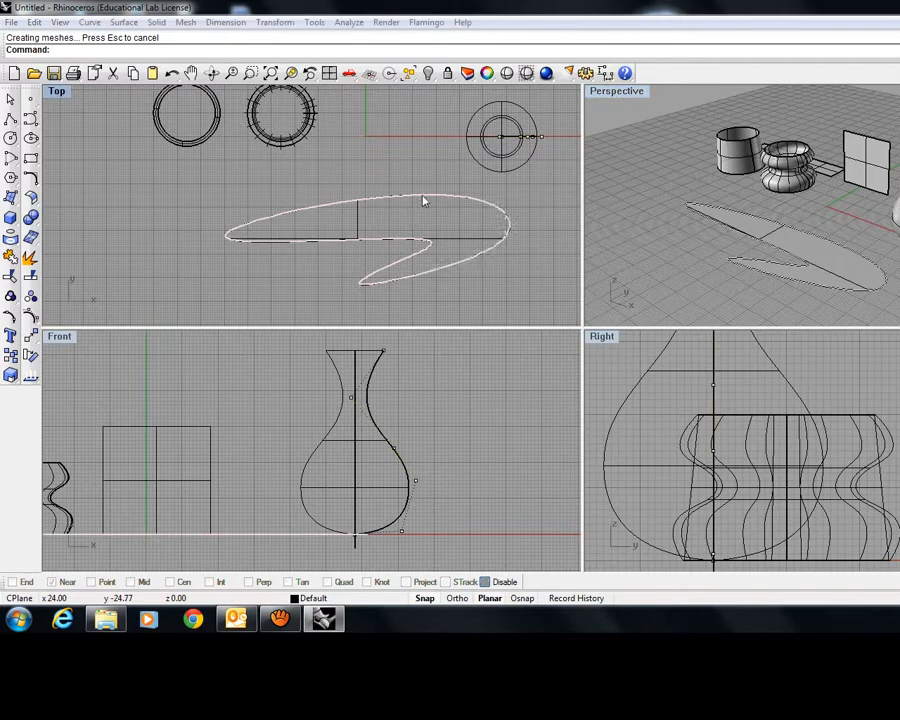
left_click(236, 193)
Step: Draw an open wavy degree-3 curve with four control points in the Top view, beside the planar surface and below the cups
scroll(423, 245, "down", 4)
right_click_drag(301, 215, 364, 199)
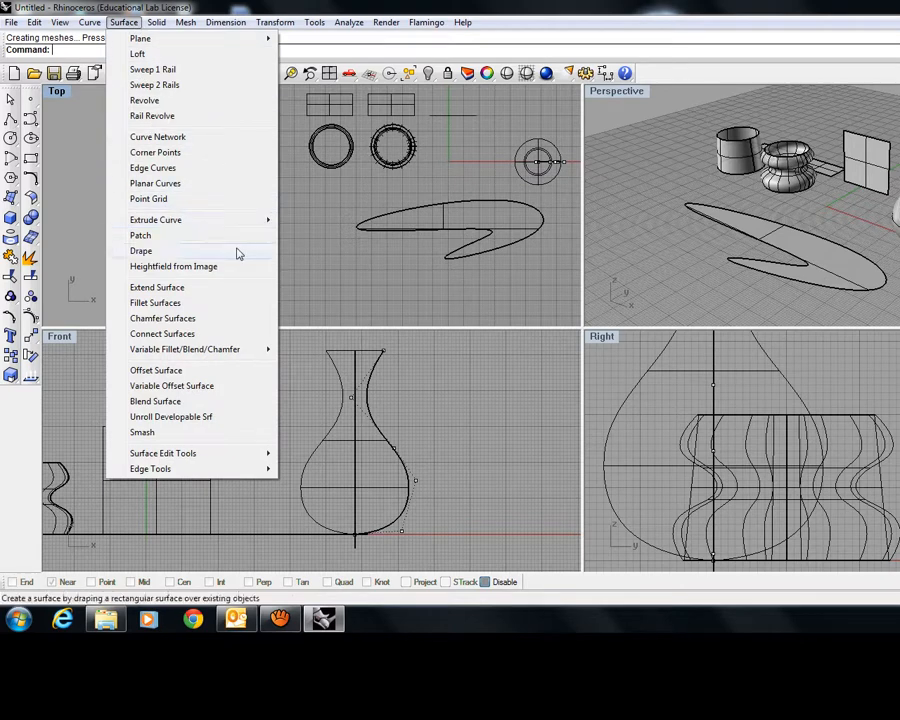
mouse_move(213, 228)
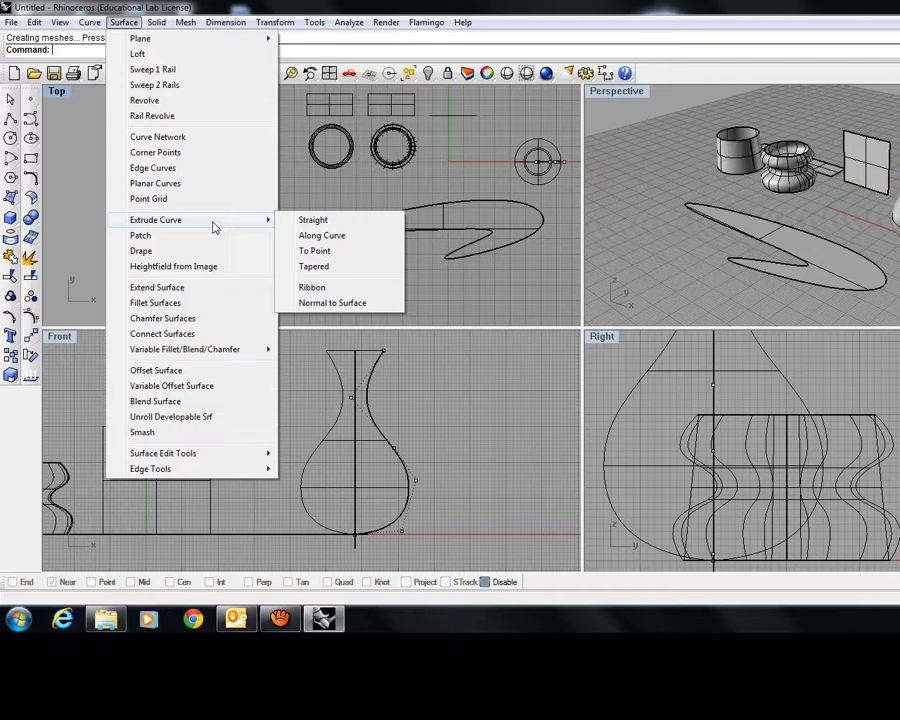
left_click(305, 228)
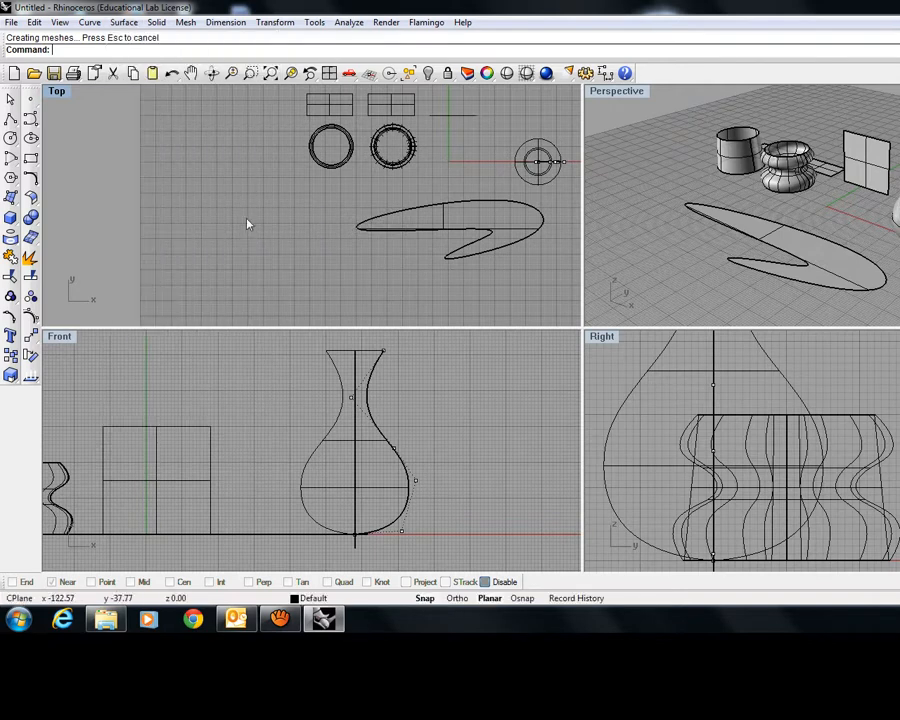
left_click(30, 118)
left_click(174, 290)
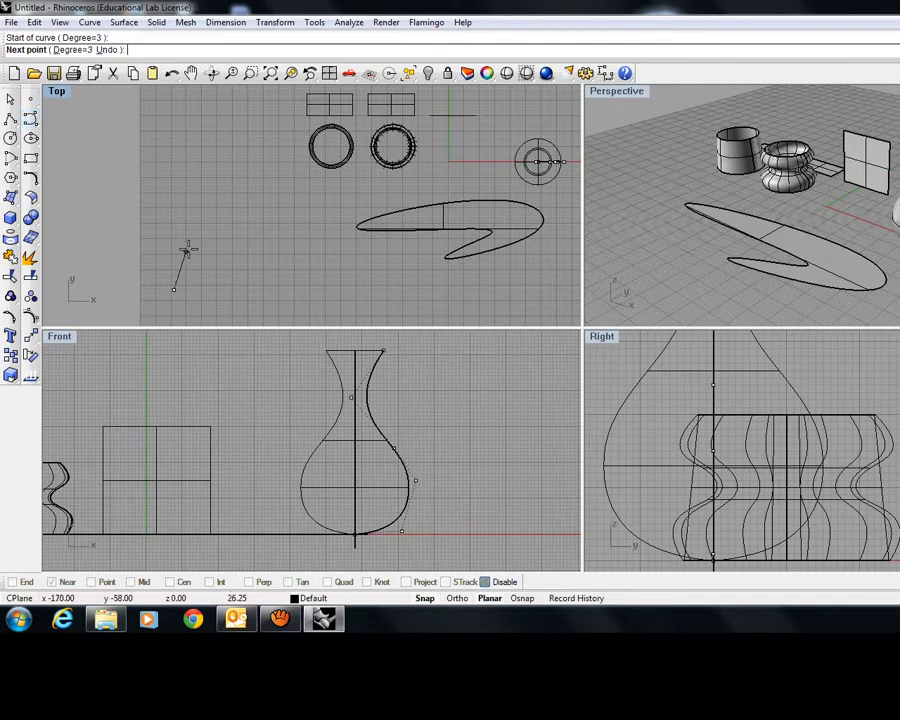
left_click(209, 236)
left_click(276, 274)
left_click(327, 289)
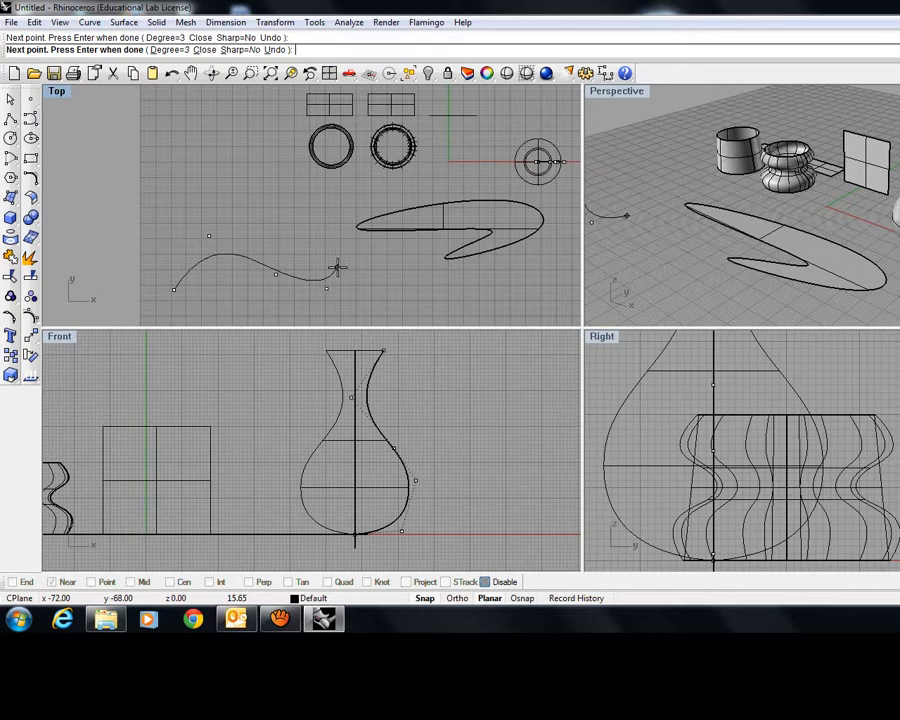
key("Return")
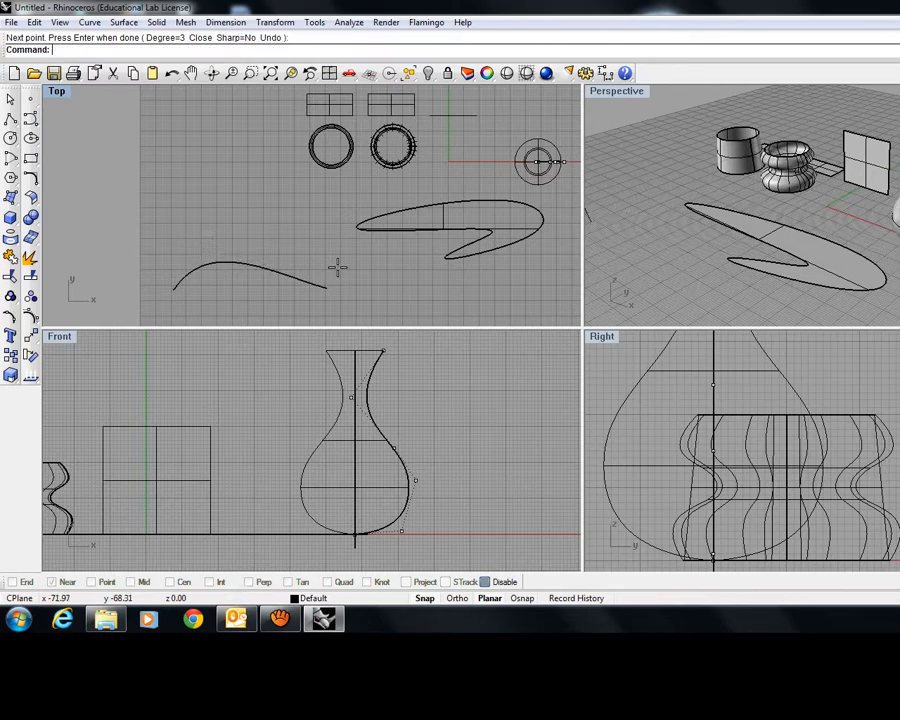
Step: Extrude the open wavy curve straight upward into an uncapped one-sided surface, setting its height in the Front view above the other objects
left_click(121, 23)
mouse_move(215, 228)
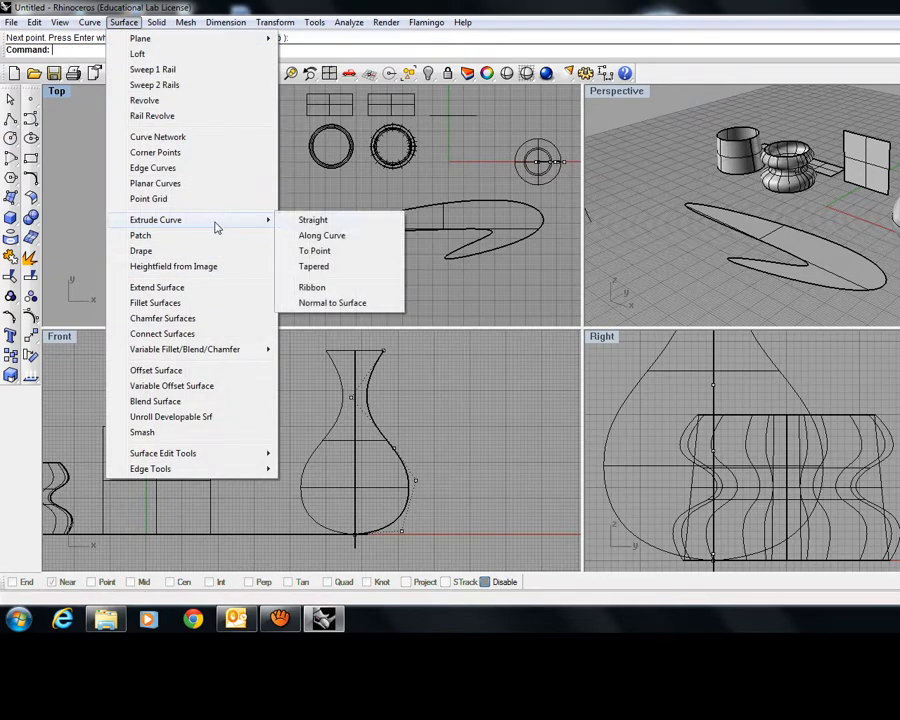
left_click(313, 220)
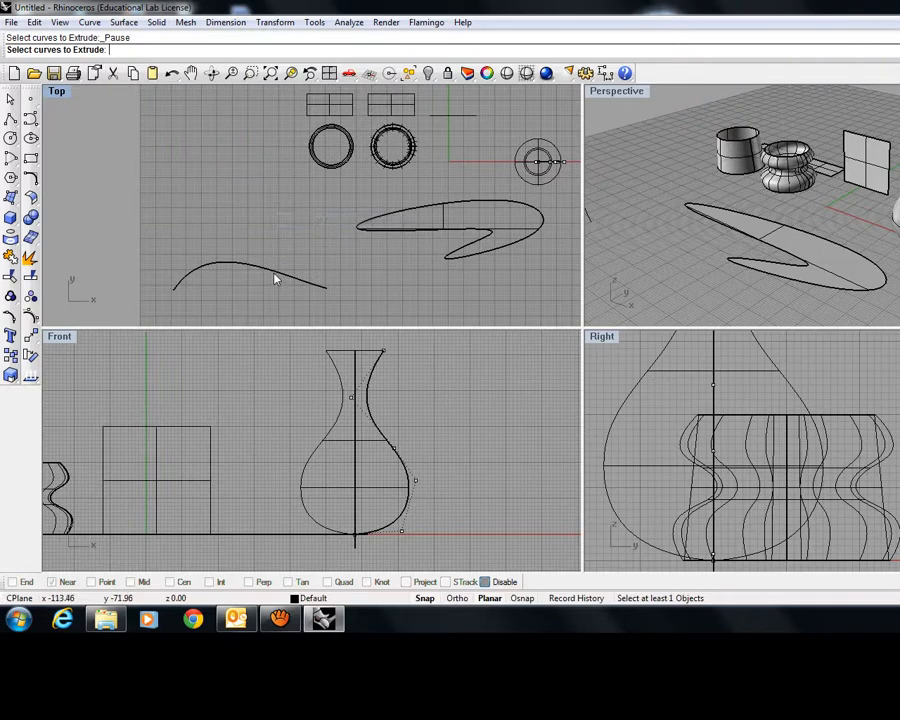
left_click(275, 278)
key("Return")
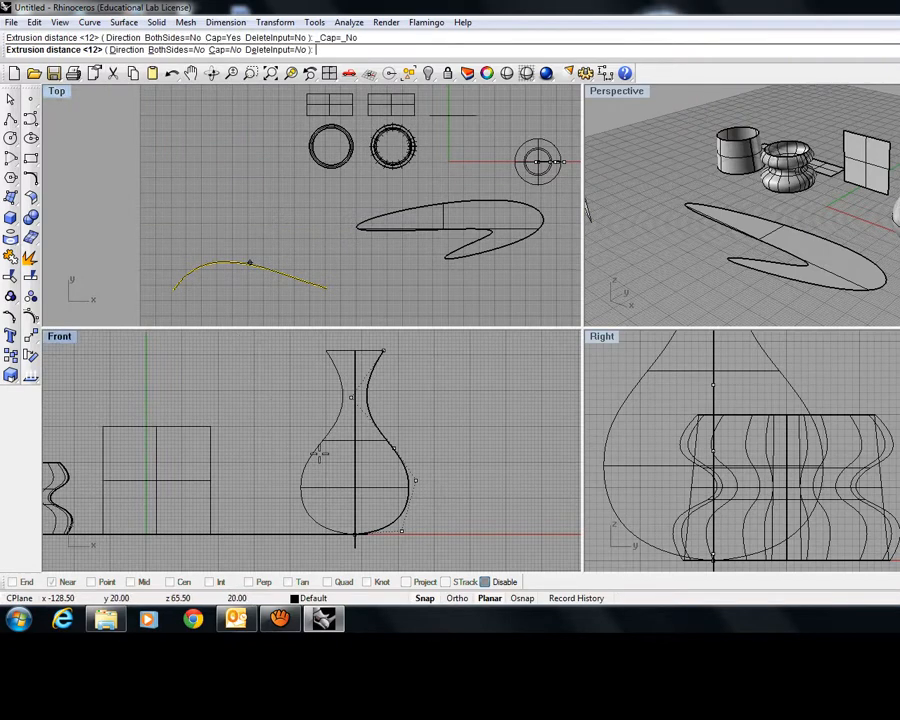
right_click_drag(633, 266, 789, 229)
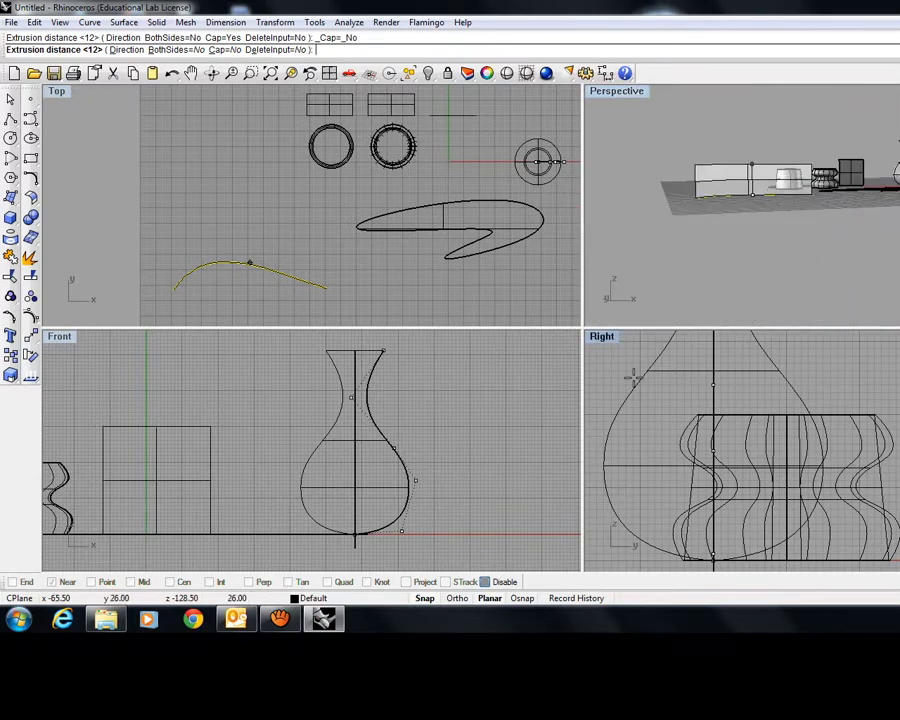
scroll(310, 441, "down", 8)
right_click_drag(313, 440, 468, 430)
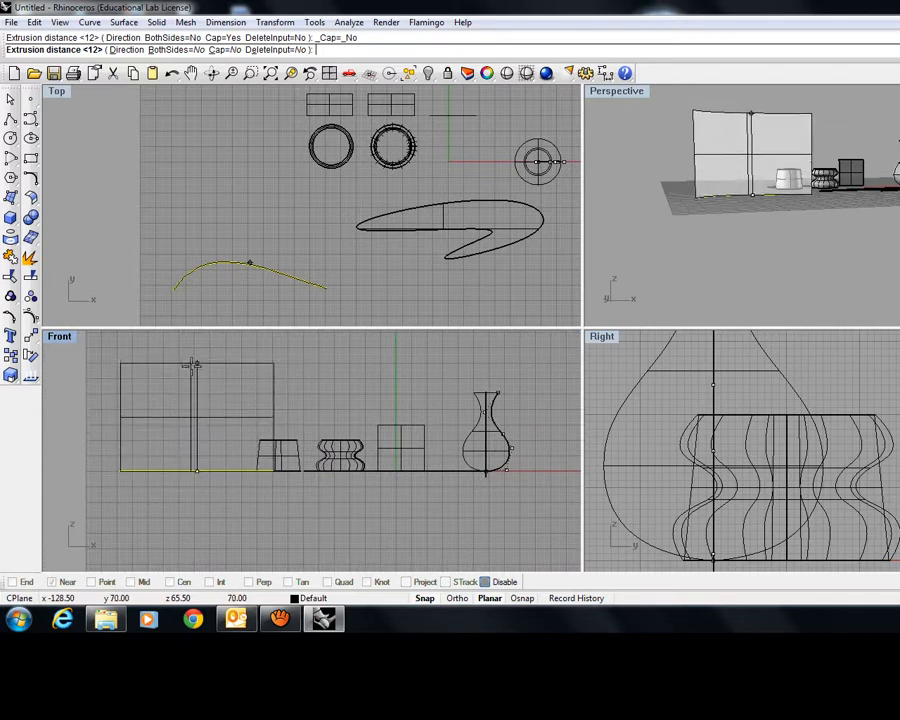
left_click(196, 380)
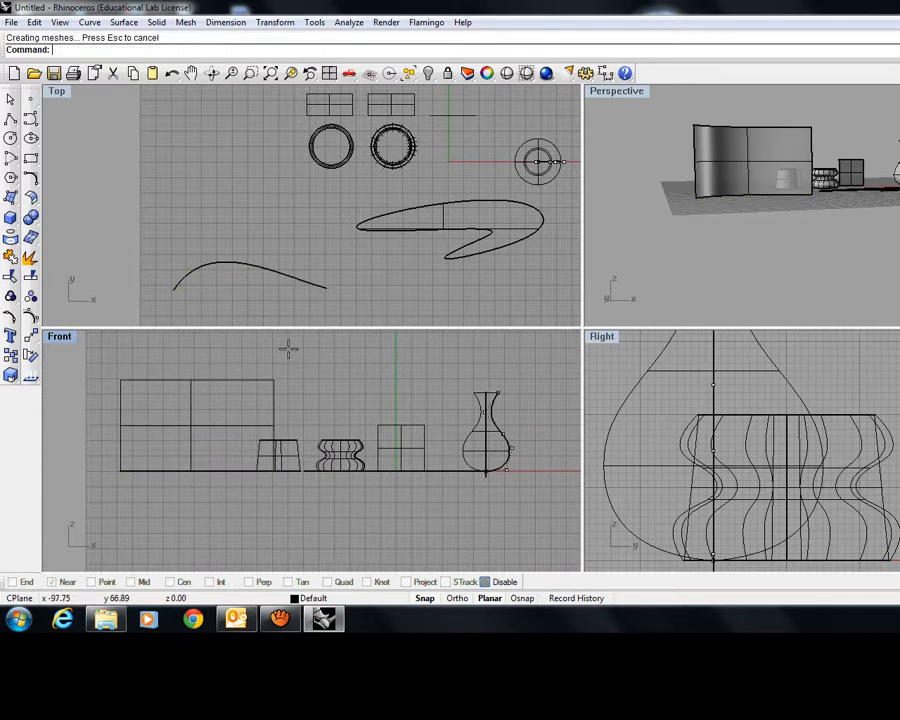
Step: Examine the extruded wavy surface from several angles and distances in the Perspective view, together with the other models
right_click_drag(764, 227, 824, 231)
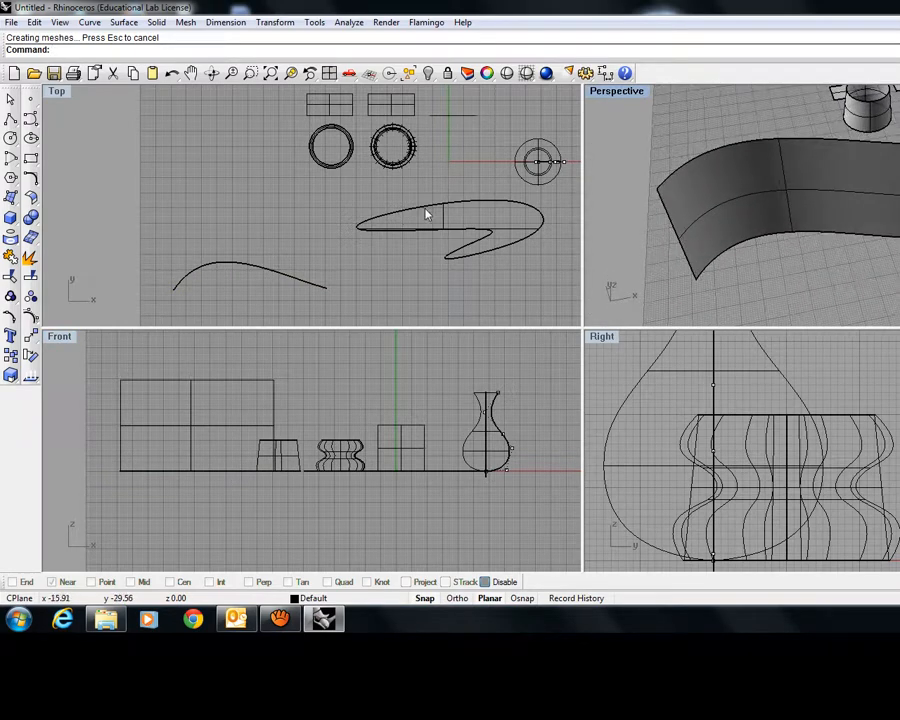
right_click_drag(425, 214, 364, 198)
mouse_move(786, 248)
right_mouse_down("shift")
mouse_move(857, 253)
mouse_move(781, 229)
right_mouse_up("shift")
scroll(862, 256, "down", 6)
scroll(828, 230, "up", 8)
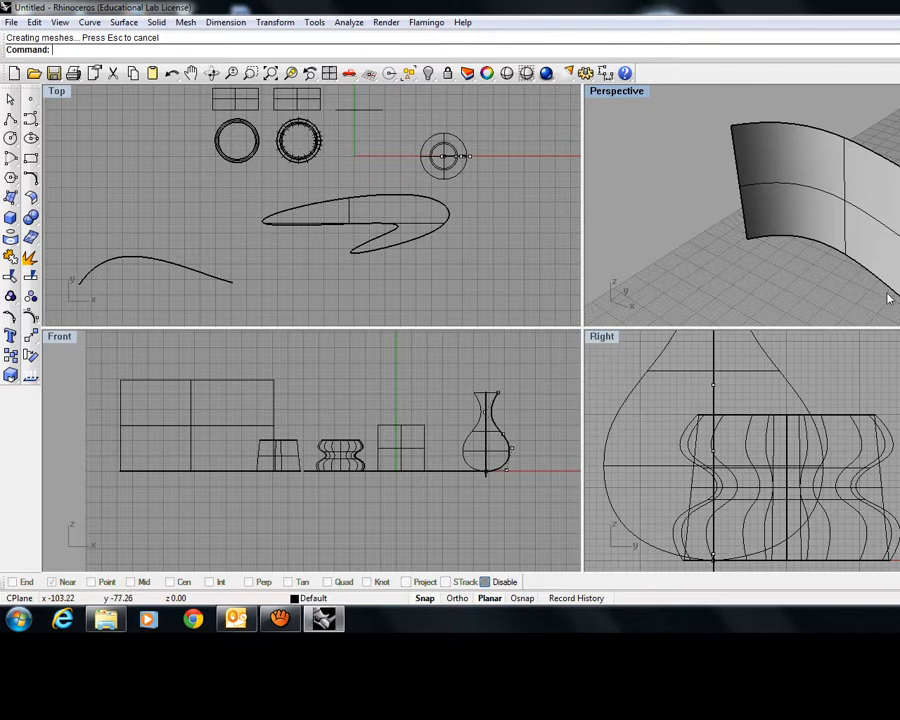
mouse_move(889, 298)
right_mouse_down()
mouse_move(844, 293)
mouse_move(898, 292)
right_mouse_up()
scroll(898, 292, "down", 7)
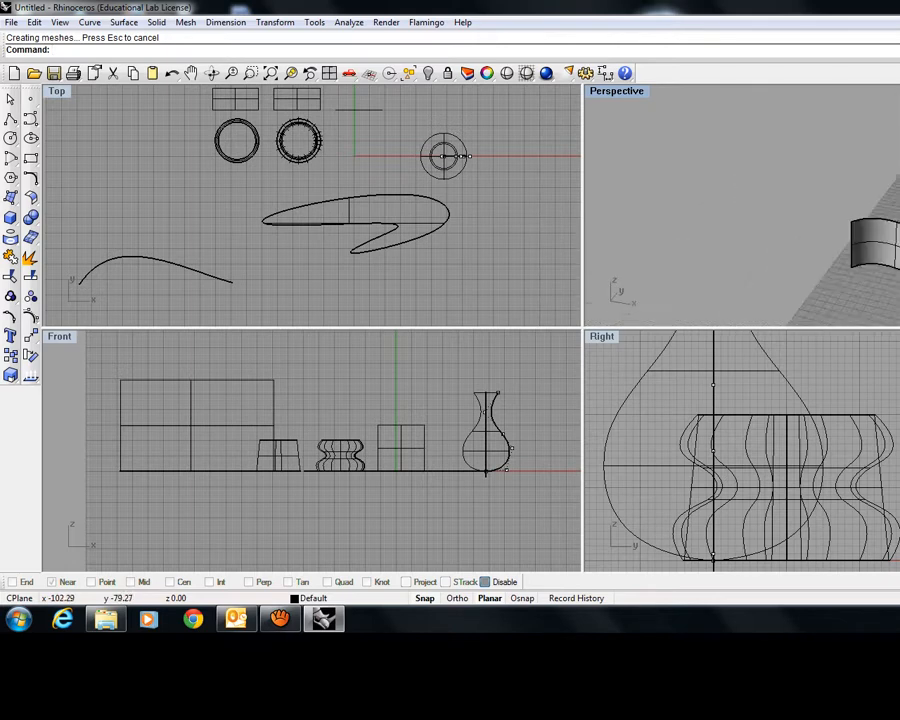
right_click_drag(624, 200, 649, 231)
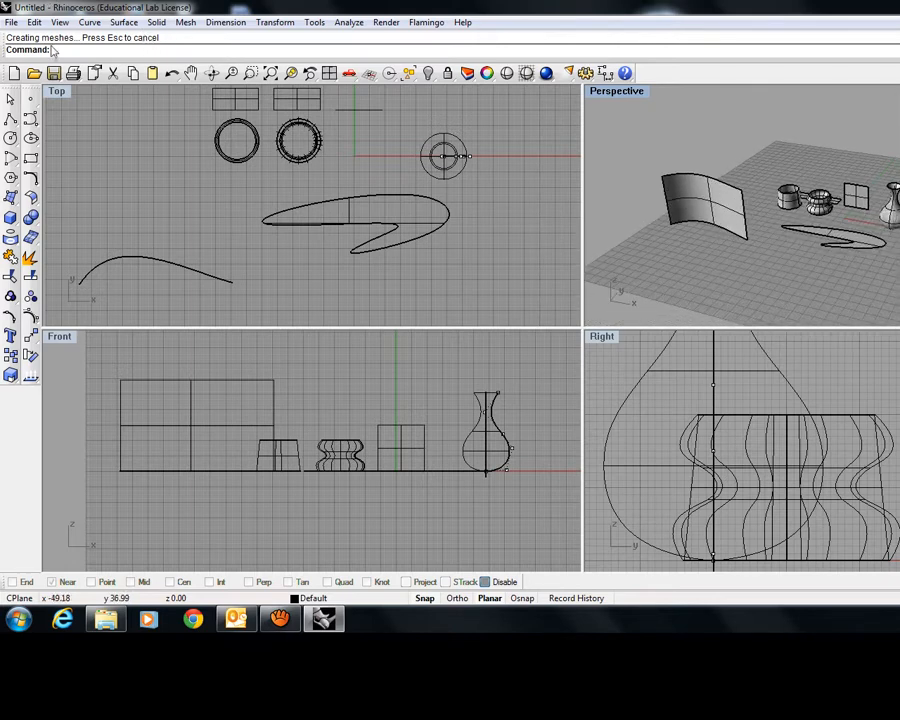
Step: Draw a second open wavy degree-3 curve with five control points in the Top view, below the planar surface
scroll(369, 236, "down", 4)
right_click_drag(392, 267, 297, 245)
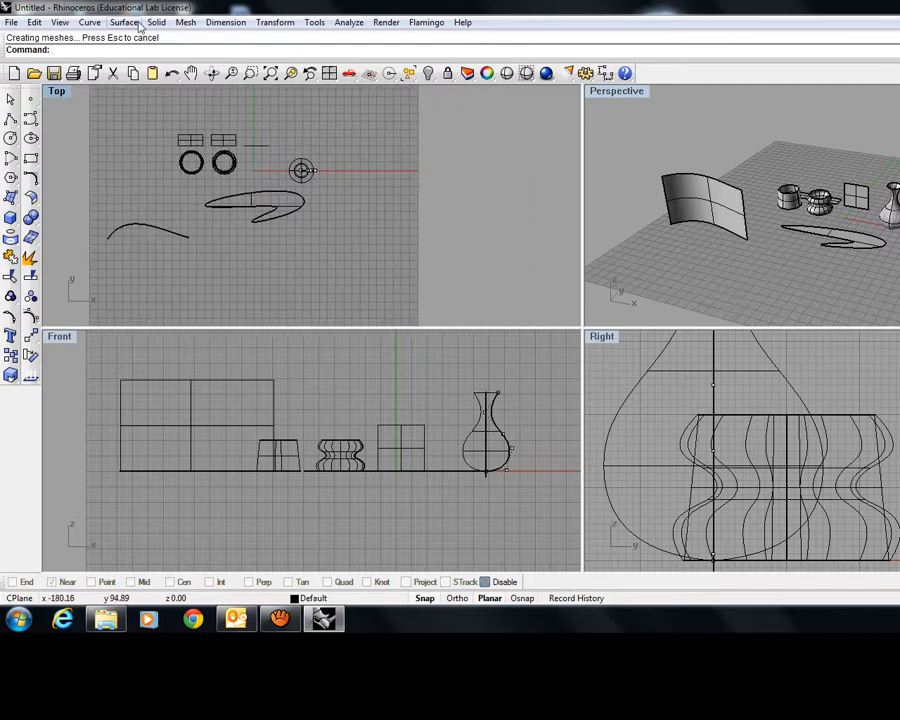
left_click(30, 118)
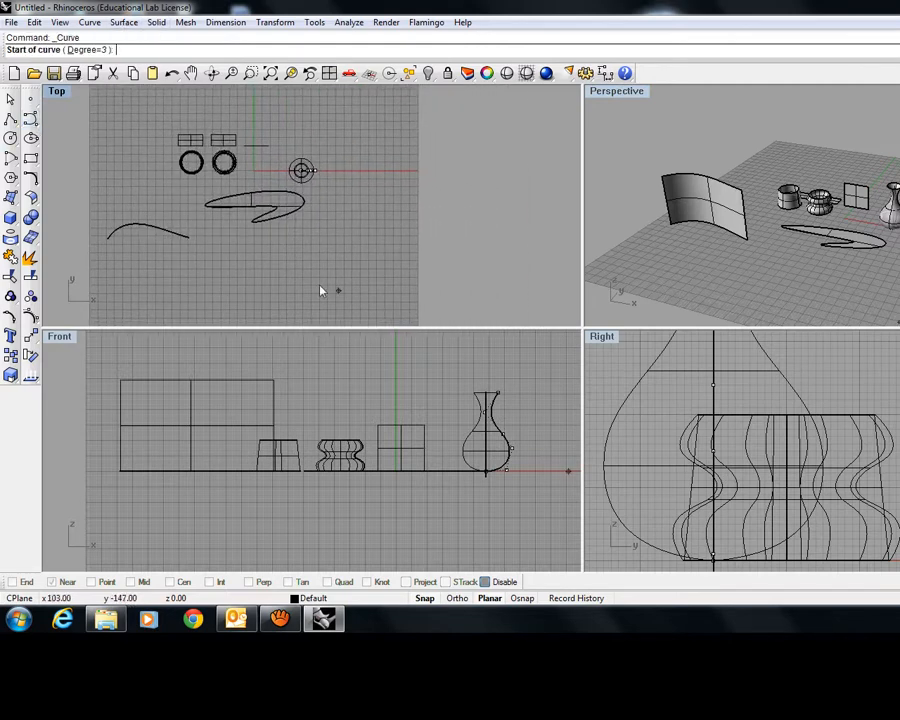
left_click(256, 293)
left_click(329, 249)
left_click(306, 295)
left_click(371, 278)
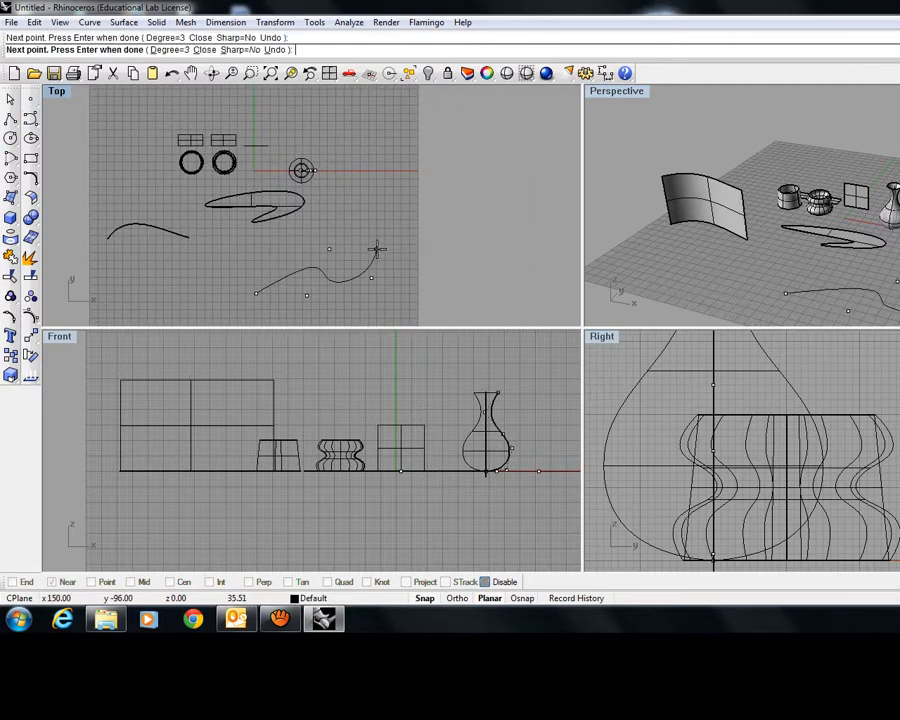
left_click(398, 262)
key("Return")
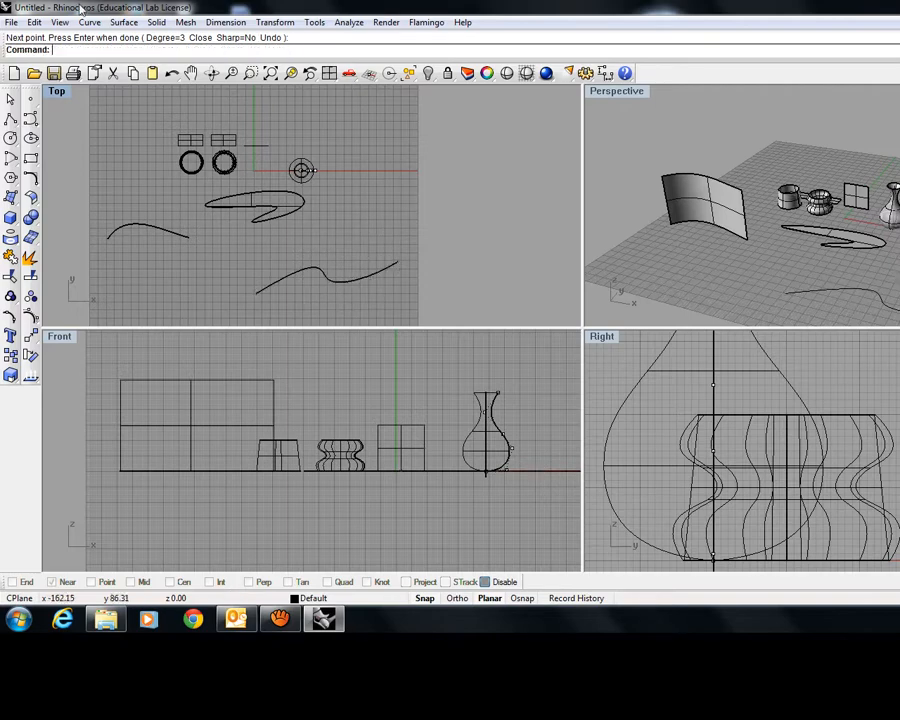
left_click(124, 22)
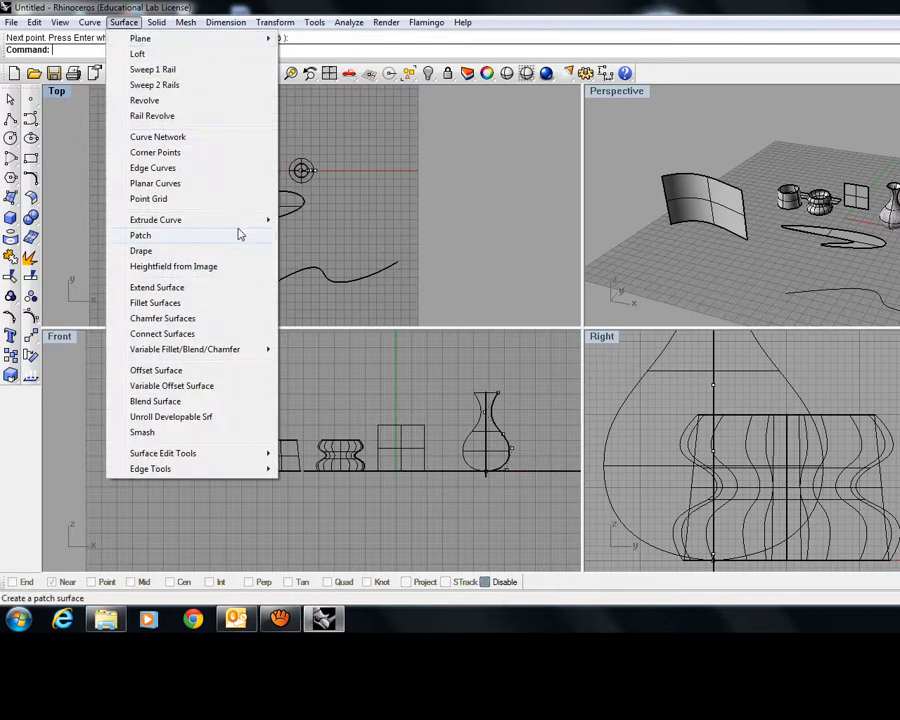
mouse_move(243, 225)
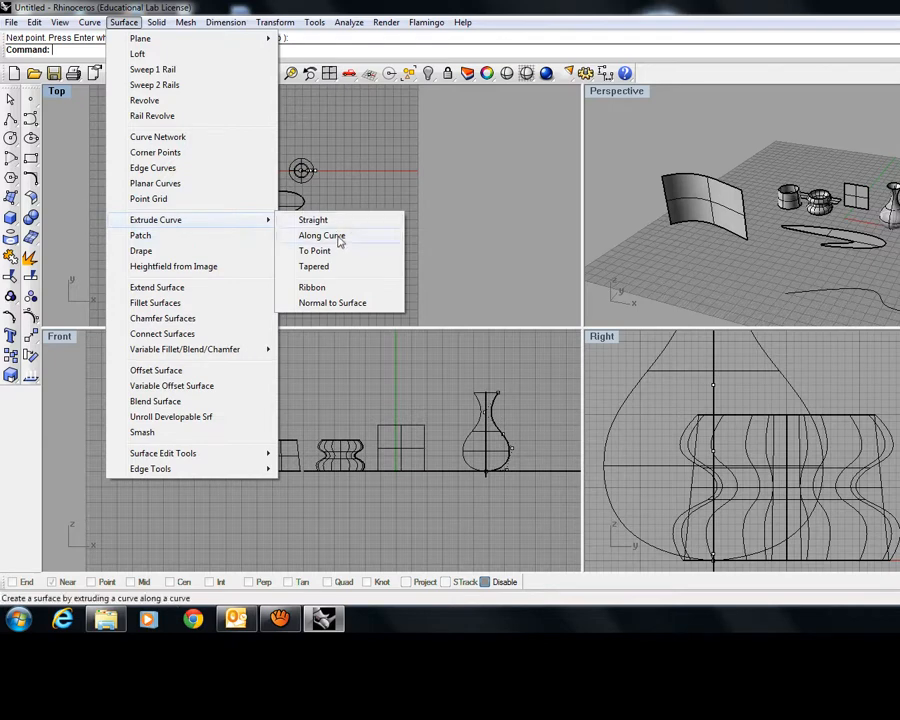
left_click(383, 179)
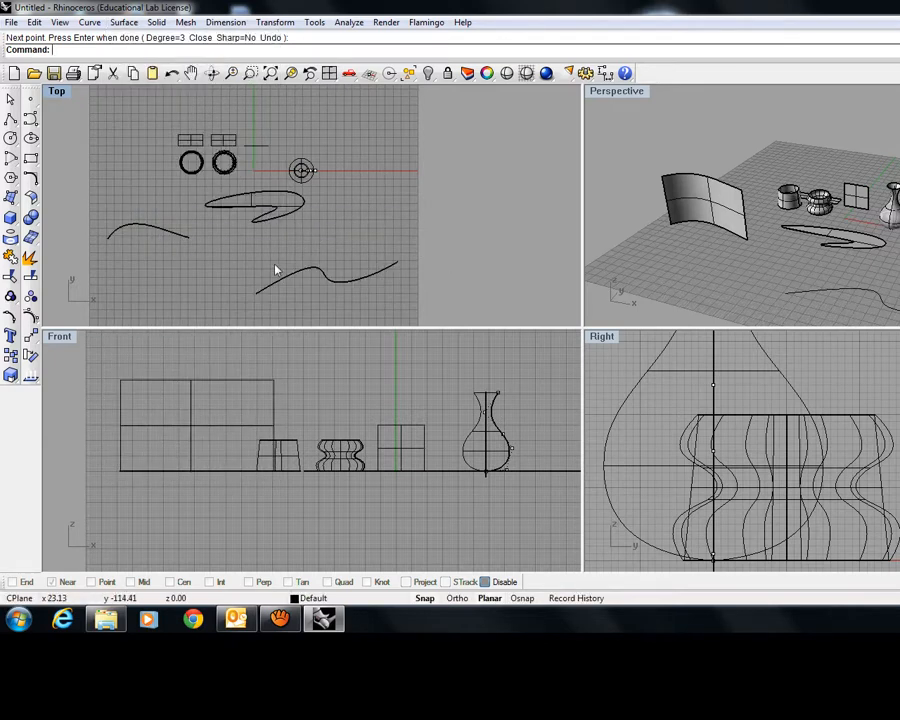
Step: Draw a short, nearly straight two-point path curve in the Top view, running downward just above the right end of the second wavy curve
left_click(31, 118)
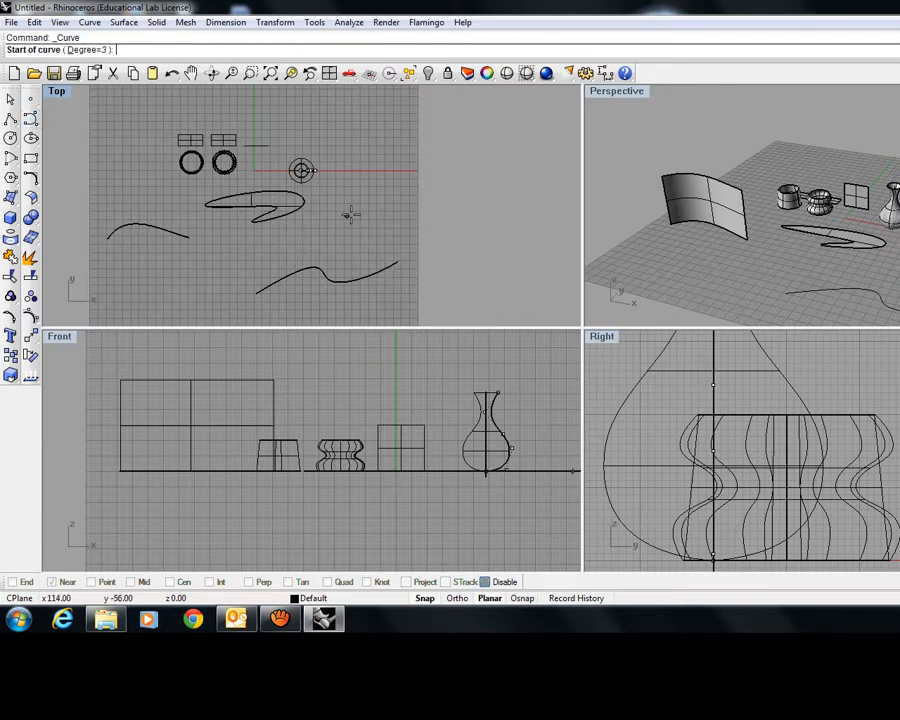
left_click(397, 188)
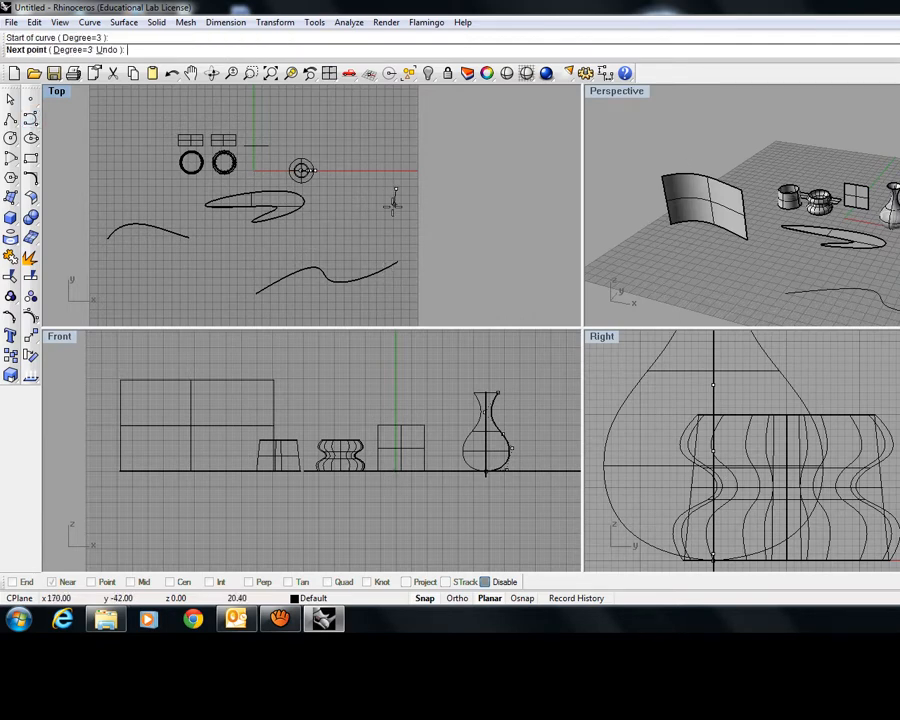
left_click(396, 248)
left_click(396, 248)
key("Return")
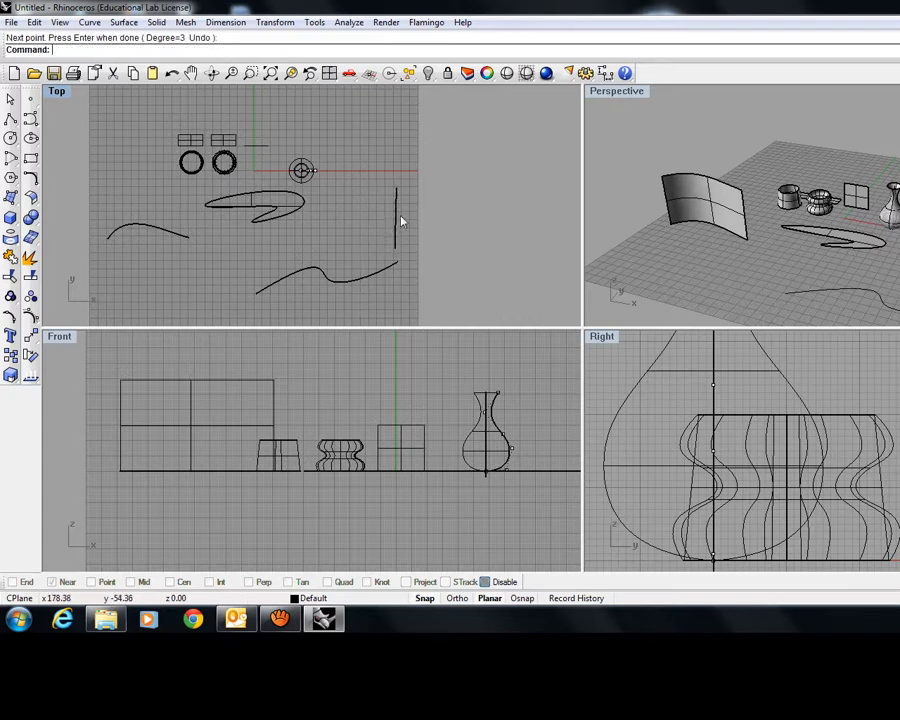
Step: Extrude the second wavy curve along the short straight path curve into an uncapped surface, keeping the input curve
left_click(124, 22)
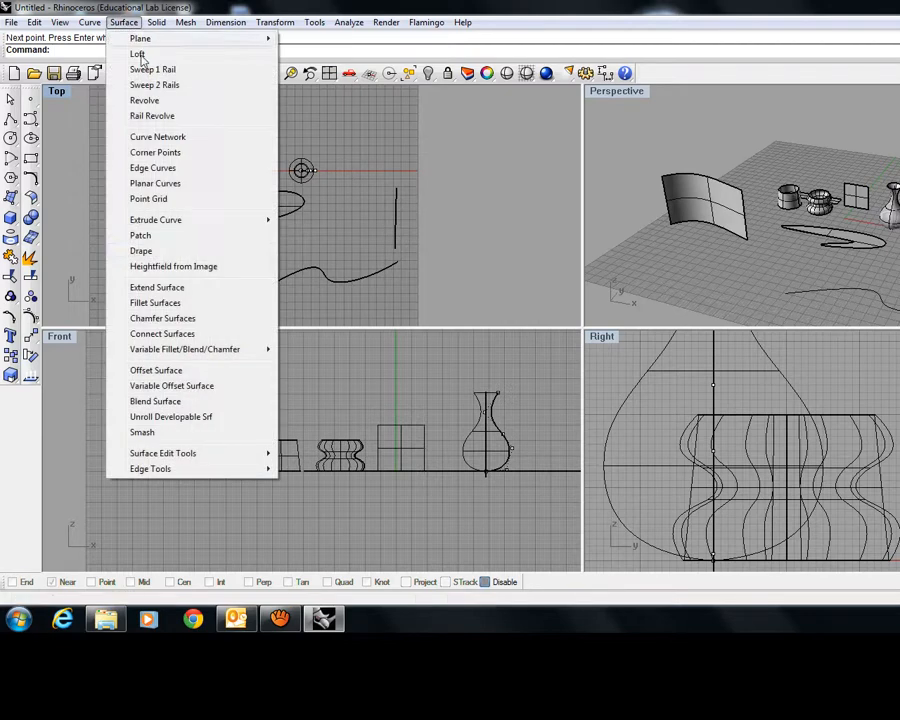
mouse_move(230, 219)
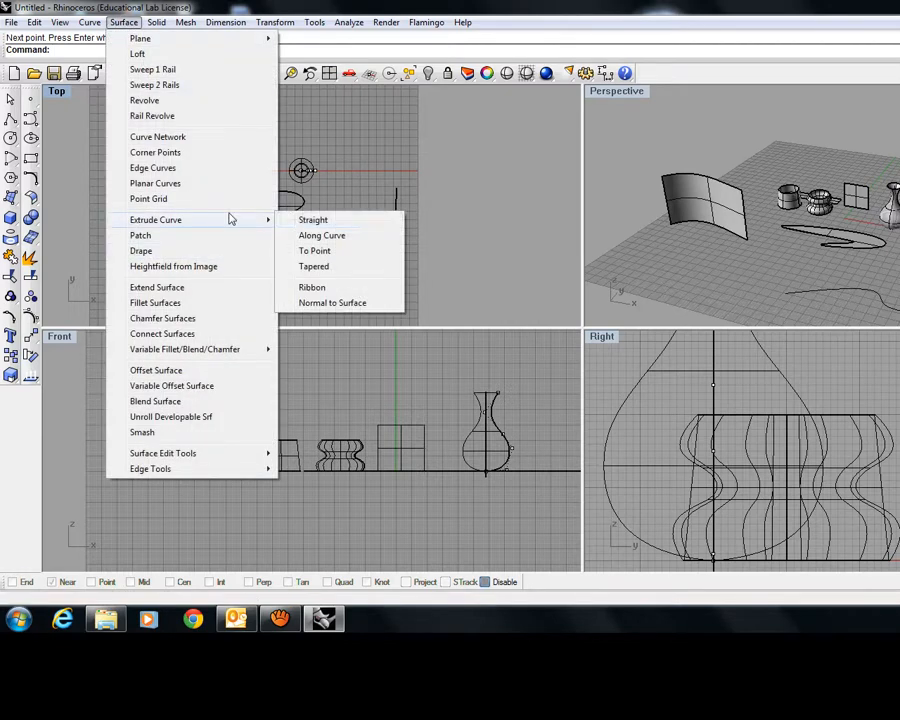
left_click(316, 235)
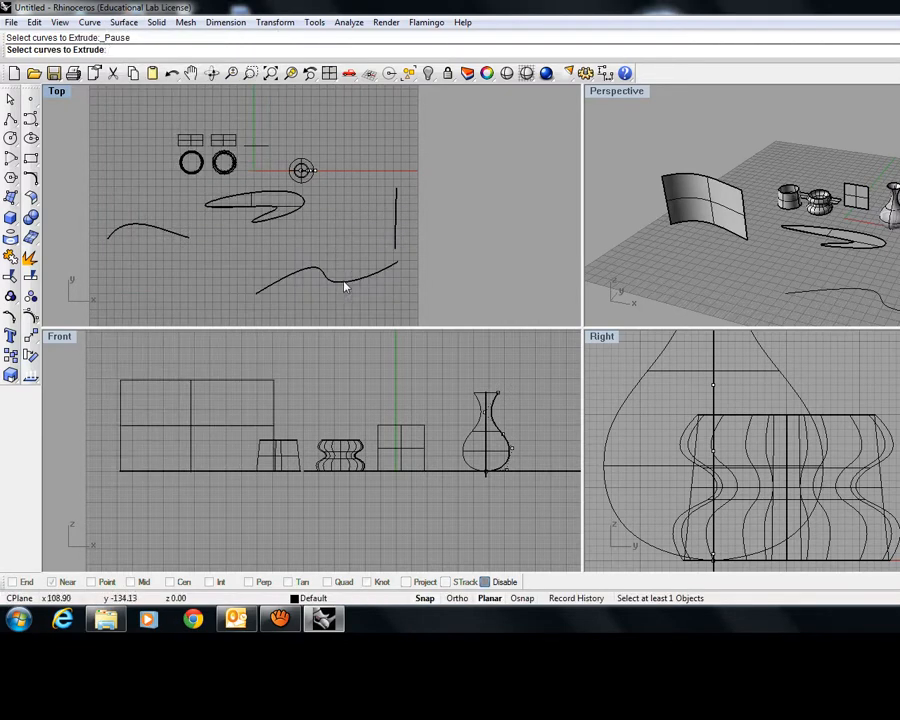
left_click(344, 287)
key("Return")
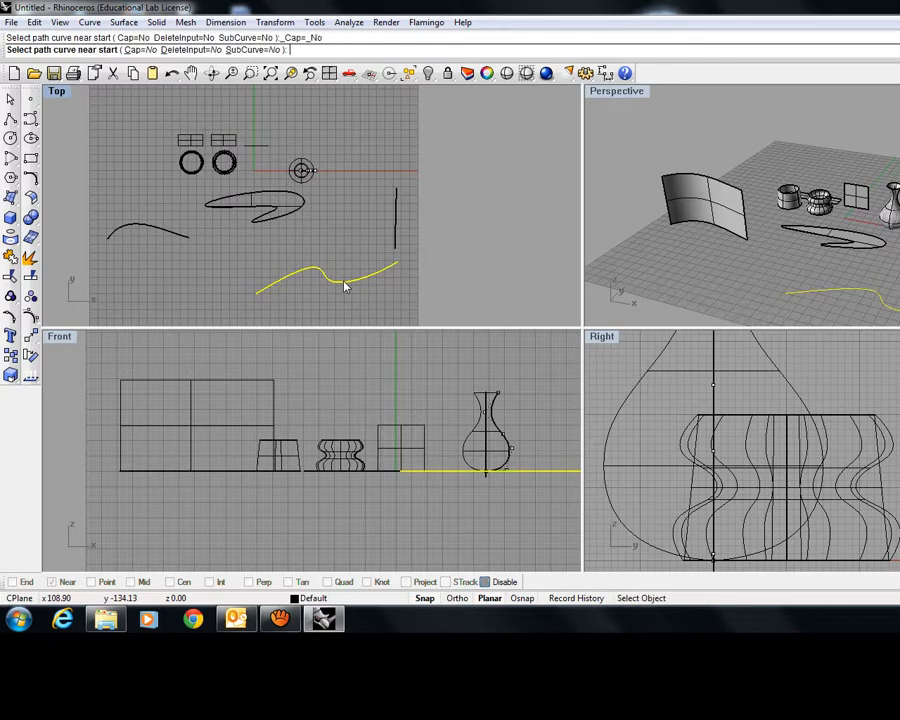
left_click(396, 252)
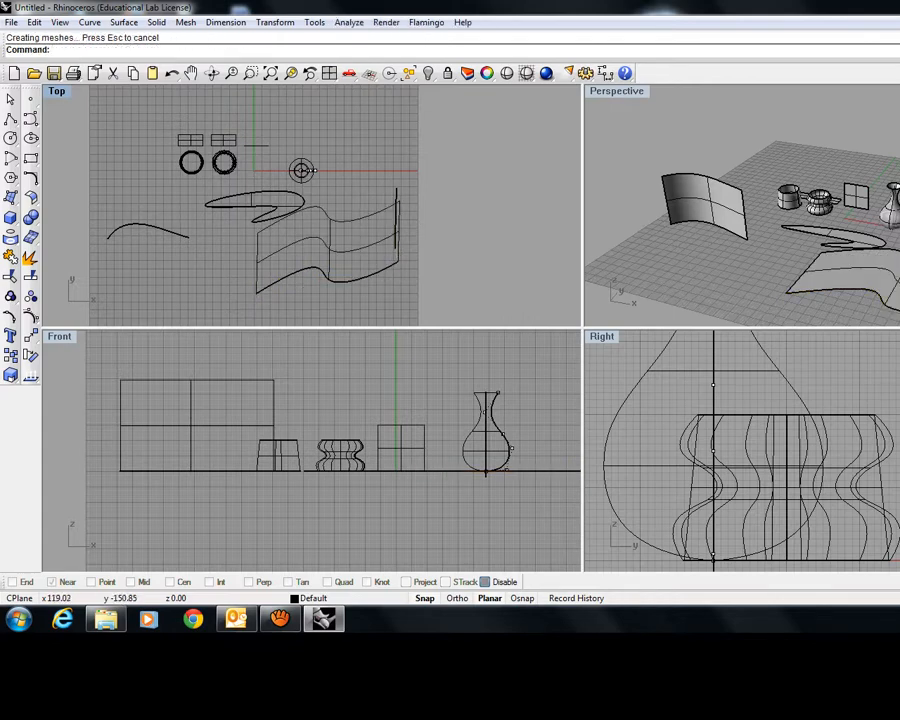
Step: Move the new path-extruded wavy surface forward in the Perspective view so its profile curve runs across its middle, and deselect it
mouse_move(897, 274)
right_mouse_down()
mouse_move(868, 236)
mouse_move(789, 258)
mouse_move(826, 280)
mouse_move(808, 301)
mouse_move(723, 265)
mouse_move(775, 284)
mouse_move(852, 272)
right_mouse_up()
left_click_drag(851, 272, 837, 289)
key("Escape")
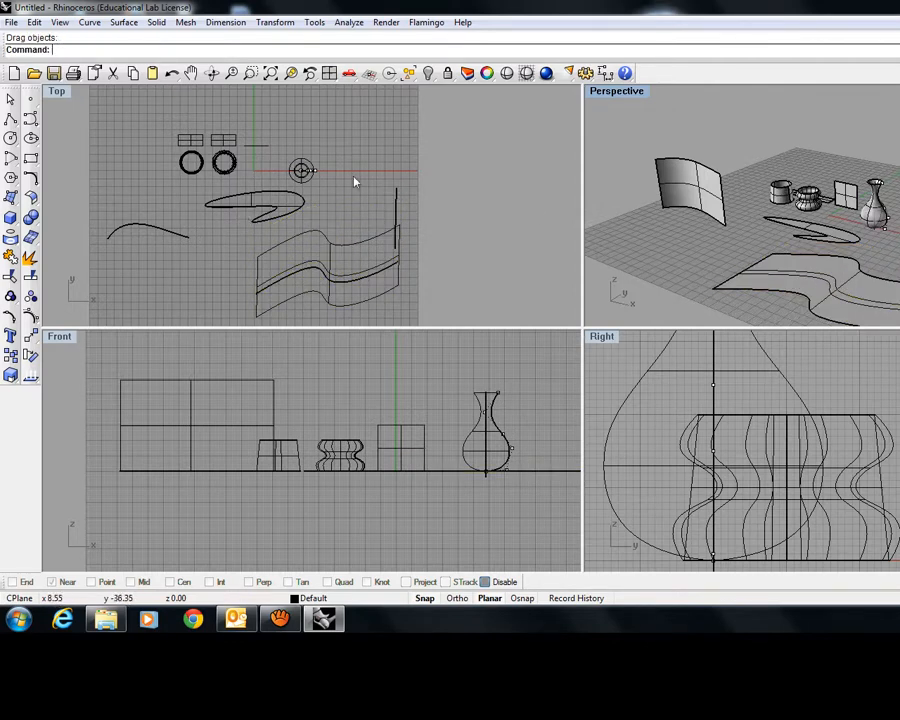
left_click(124, 22)
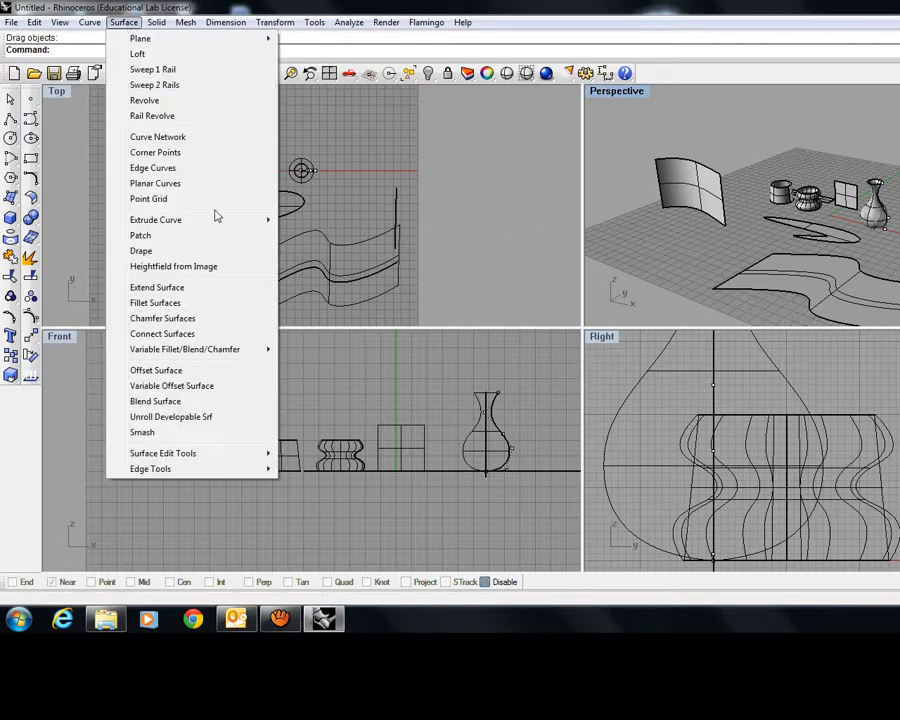
mouse_move(216, 218)
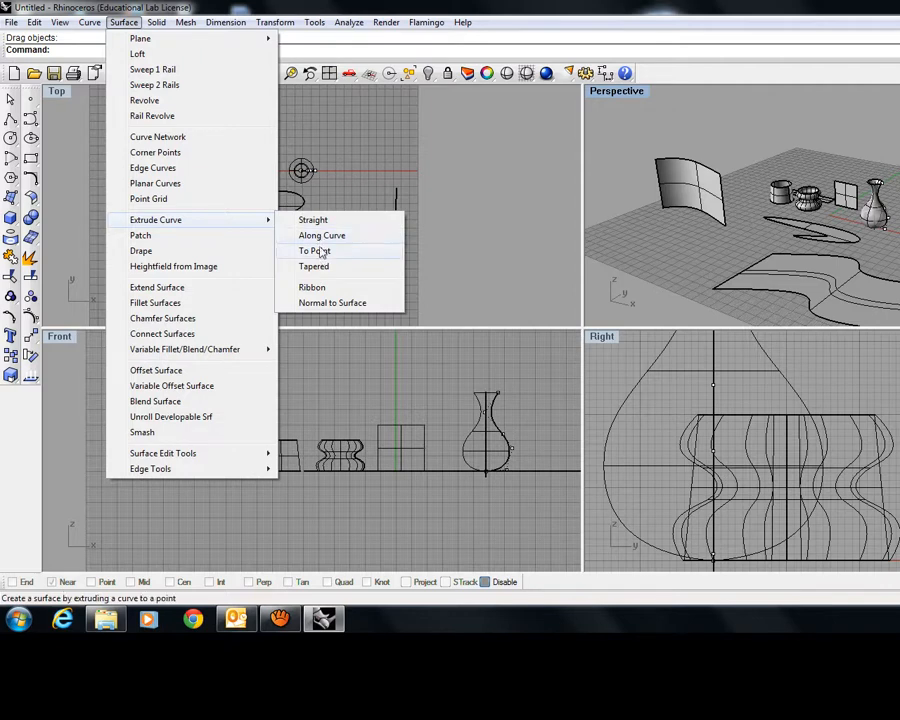
left_click(98, 196)
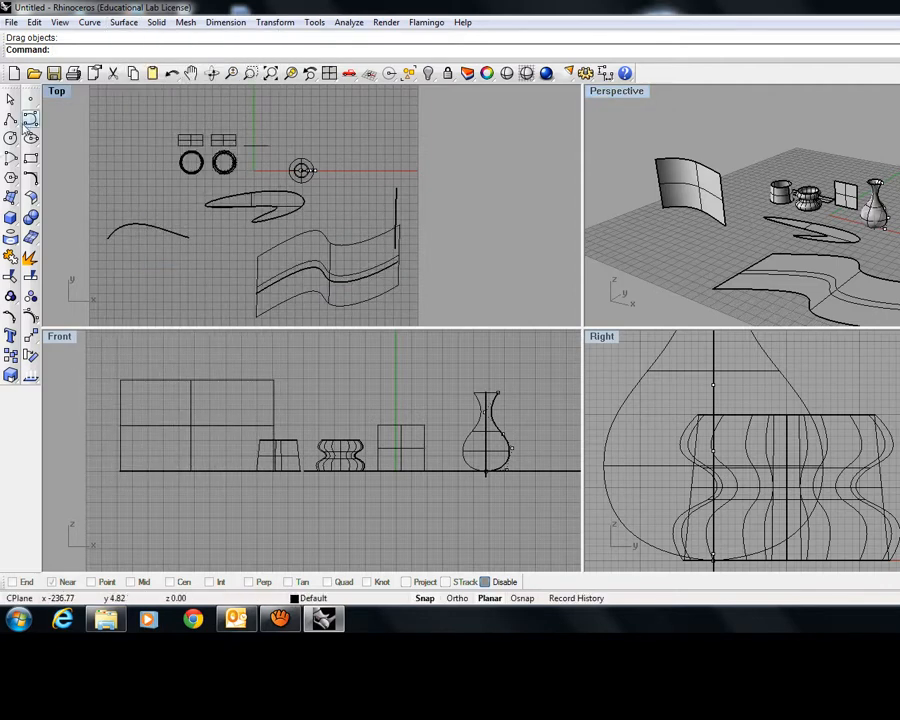
Step: Draw a closed, irregular blob-shaped degree-3 curve with nine control points in the Top view, below the first wavy curve
left_click(30, 118)
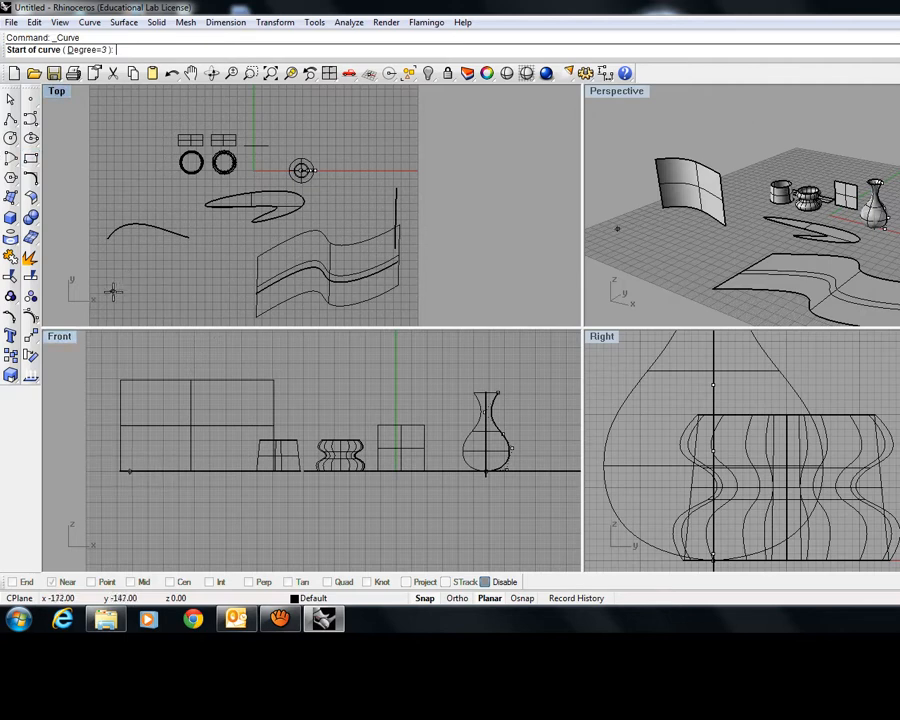
left_click(217, 305)
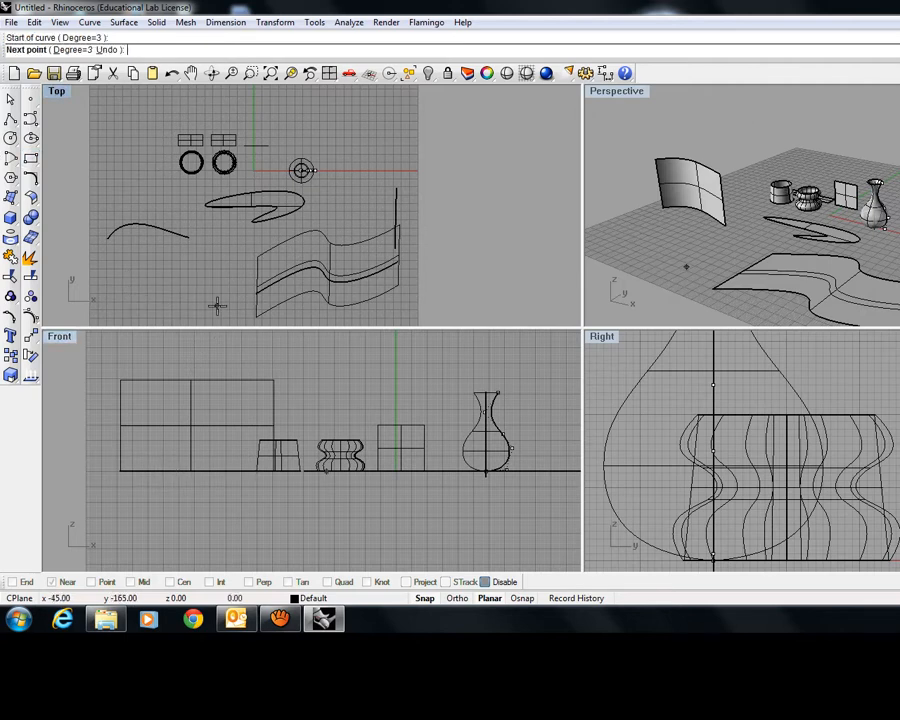
left_click(124, 309)
left_click(127, 284)
left_click(161, 291)
left_click(157, 269)
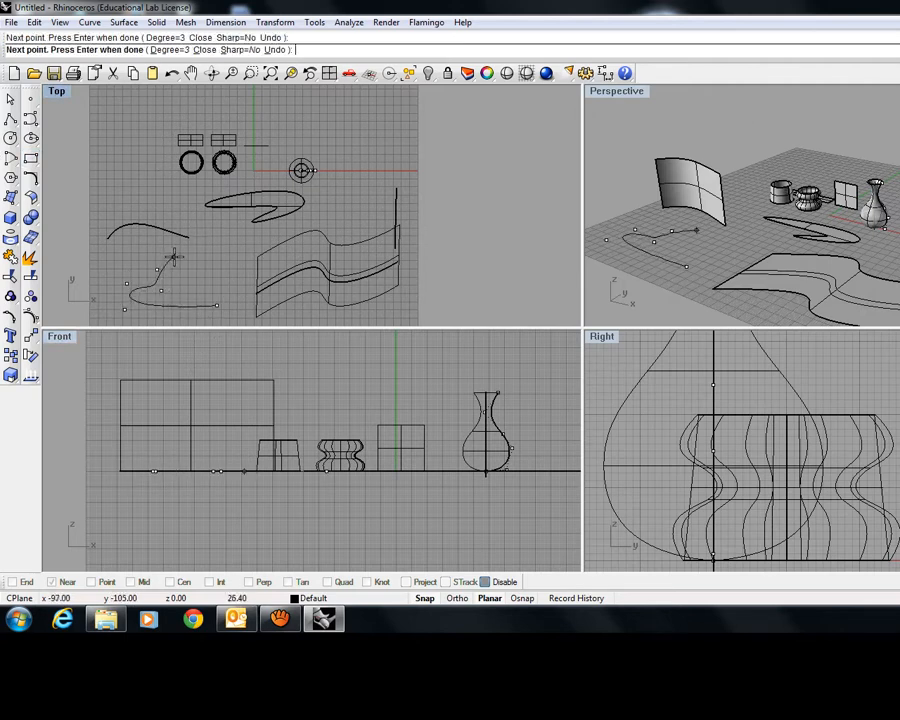
left_click(174, 257)
left_click(221, 268)
left_click(195, 274)
left_click(233, 287)
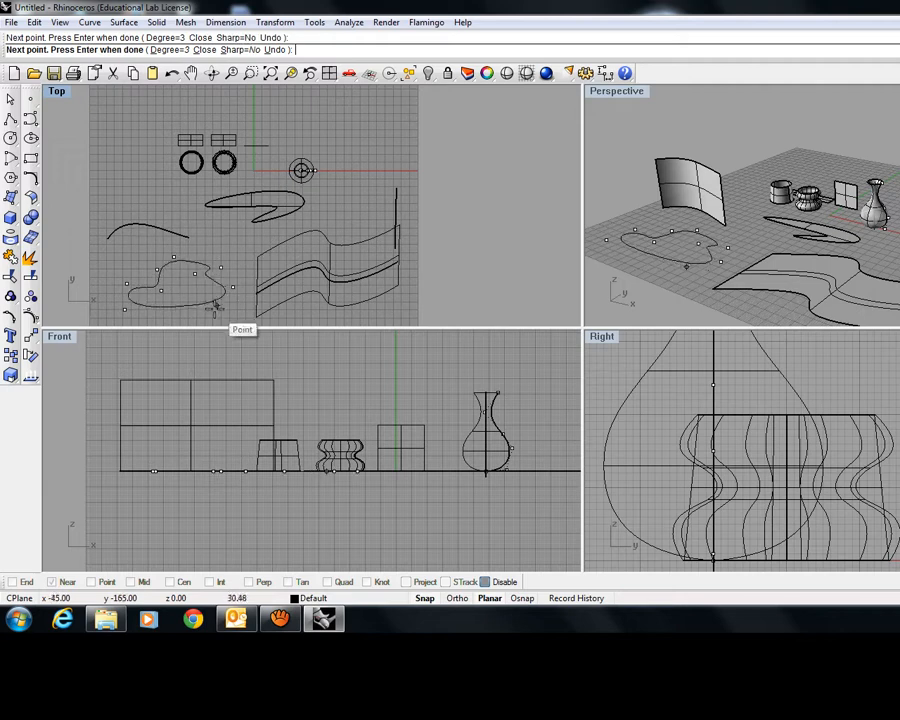
left_click(216, 305)
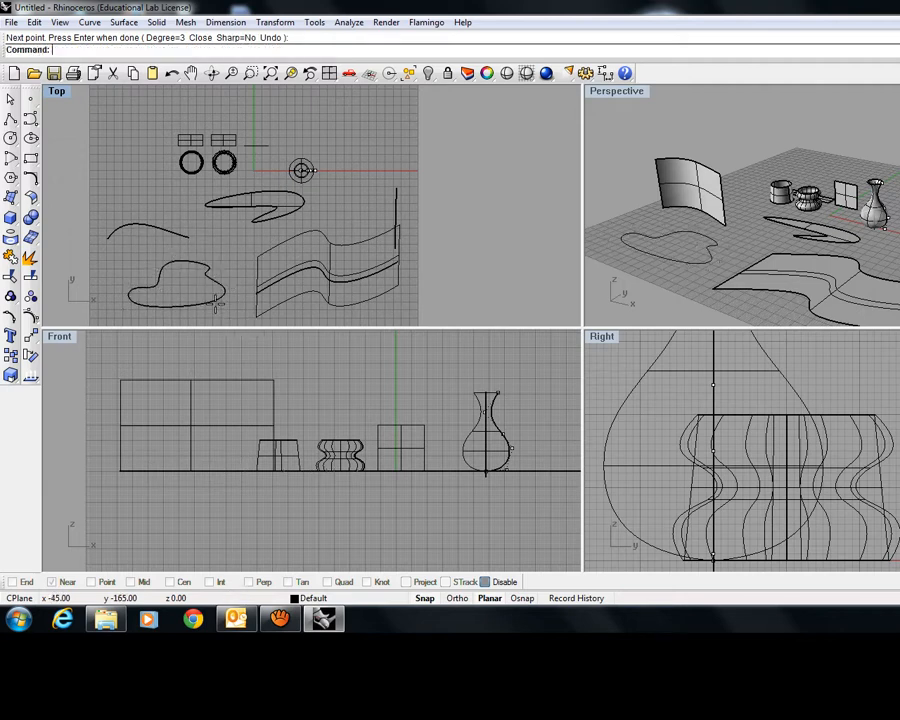
Step: Extrude the closed blob-shaped curve to a point without a cap, placing the apex in the Top view at about x -181, y -68
left_click(124, 23)
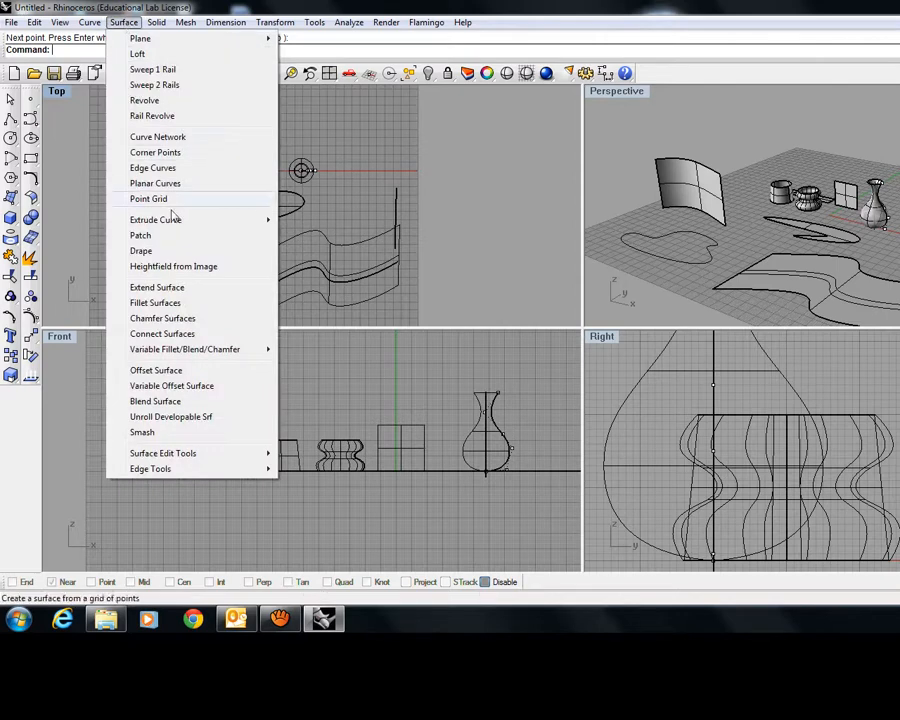
mouse_move(283, 228)
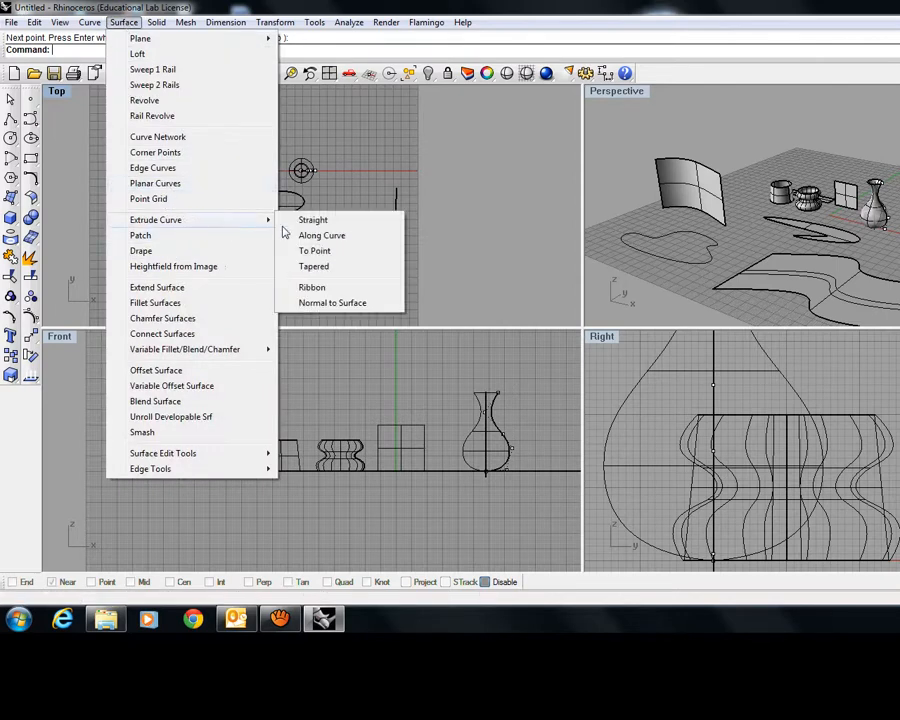
left_click(315, 252)
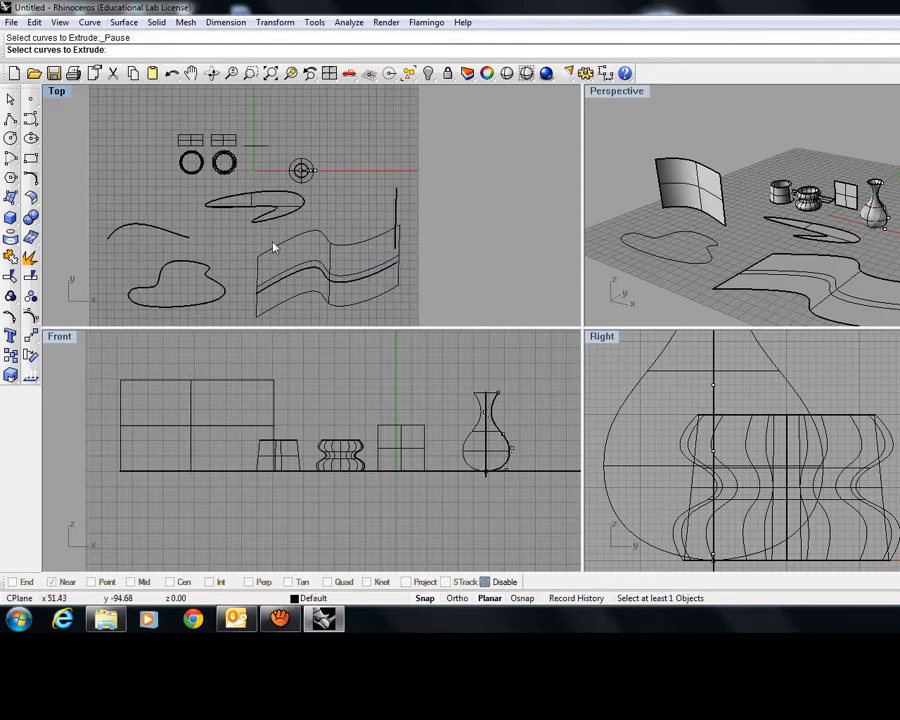
scroll(215, 223, "up", 5)
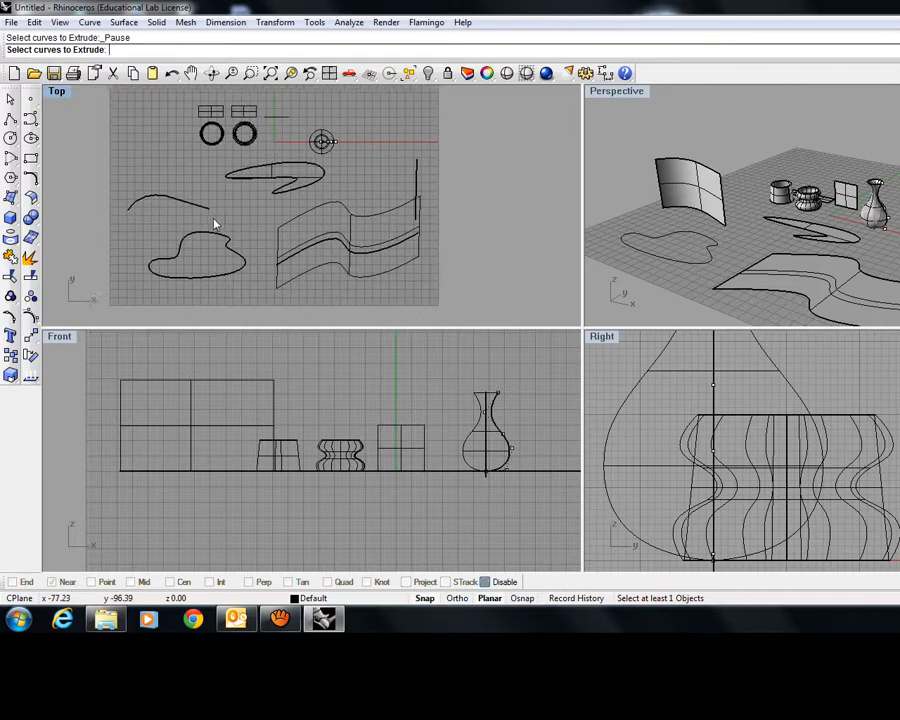
left_click(217, 236)
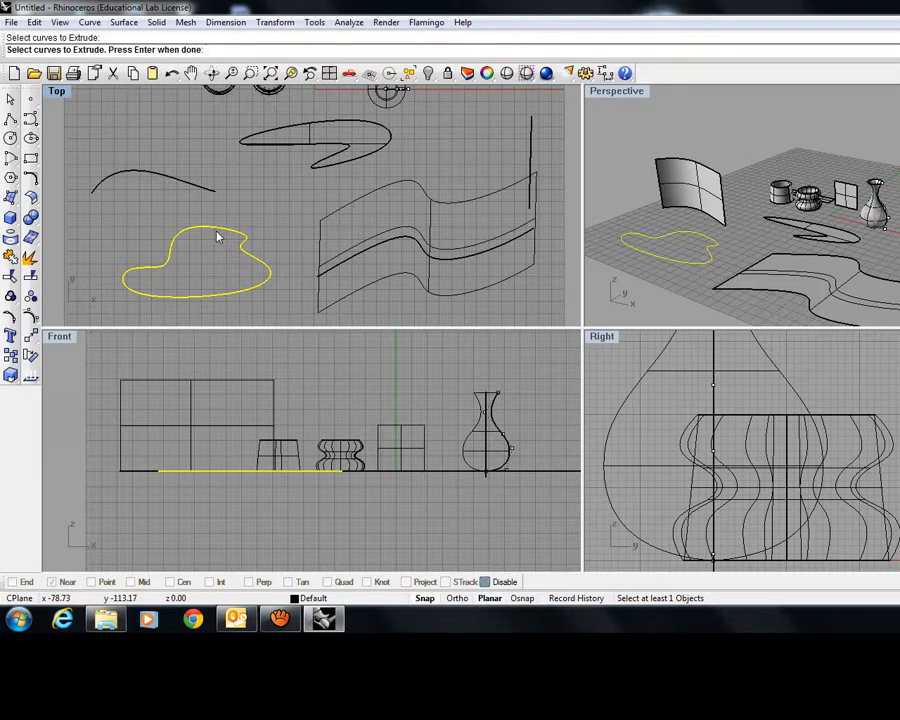
key("Return")
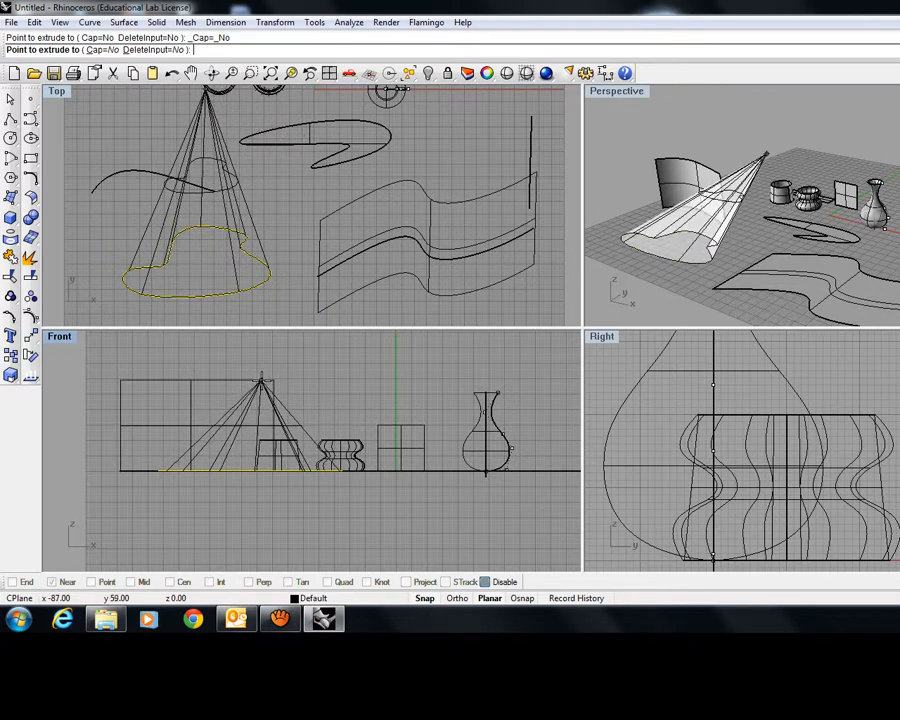
scroll(691, 438, "down", 6)
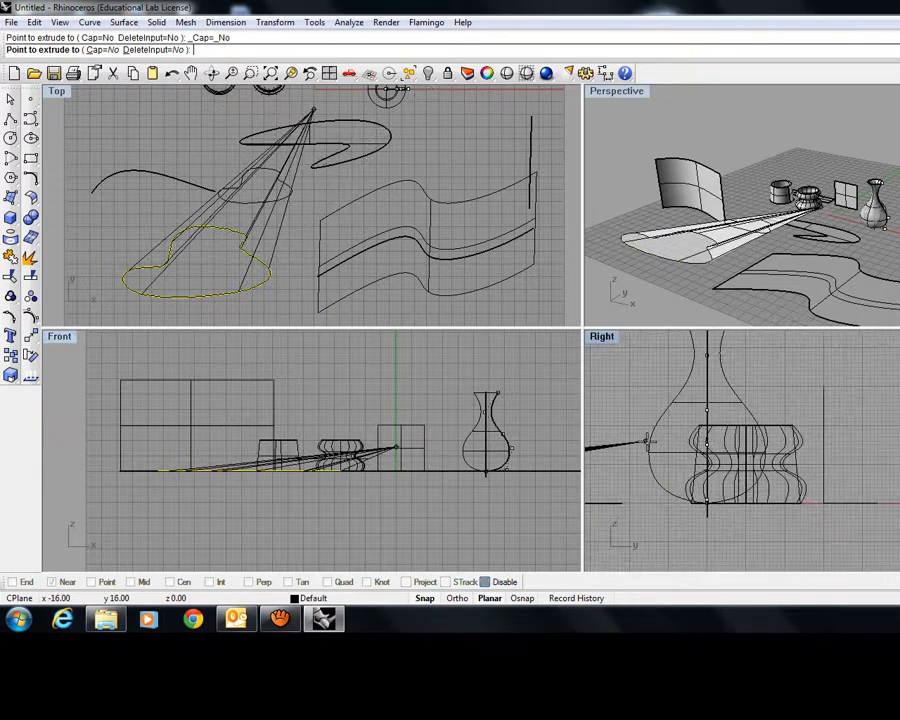
right_click_drag(648, 439, 897, 385)
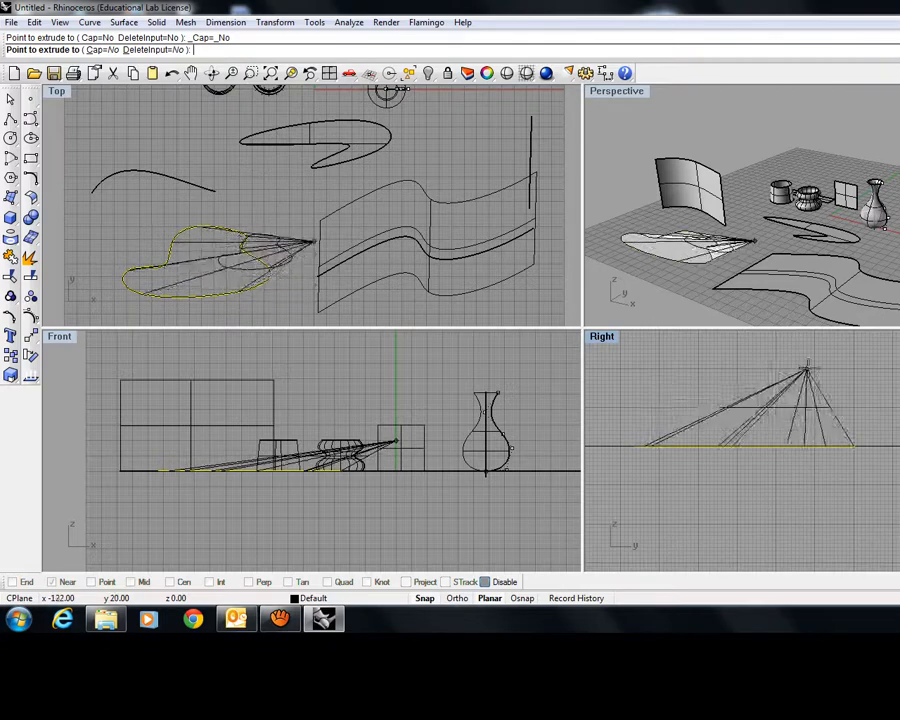
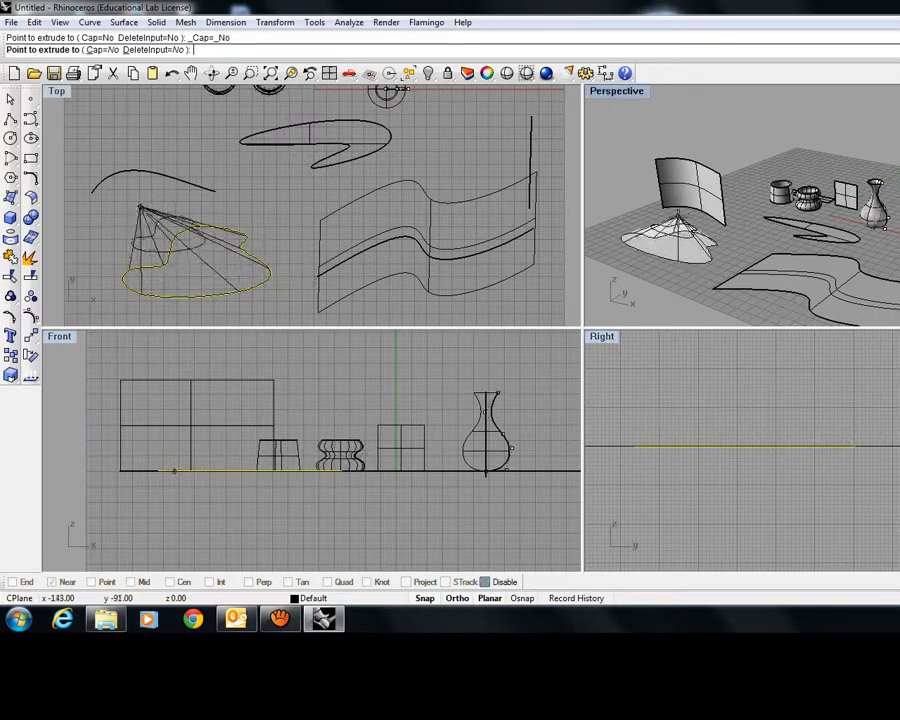
left_click(89, 176)
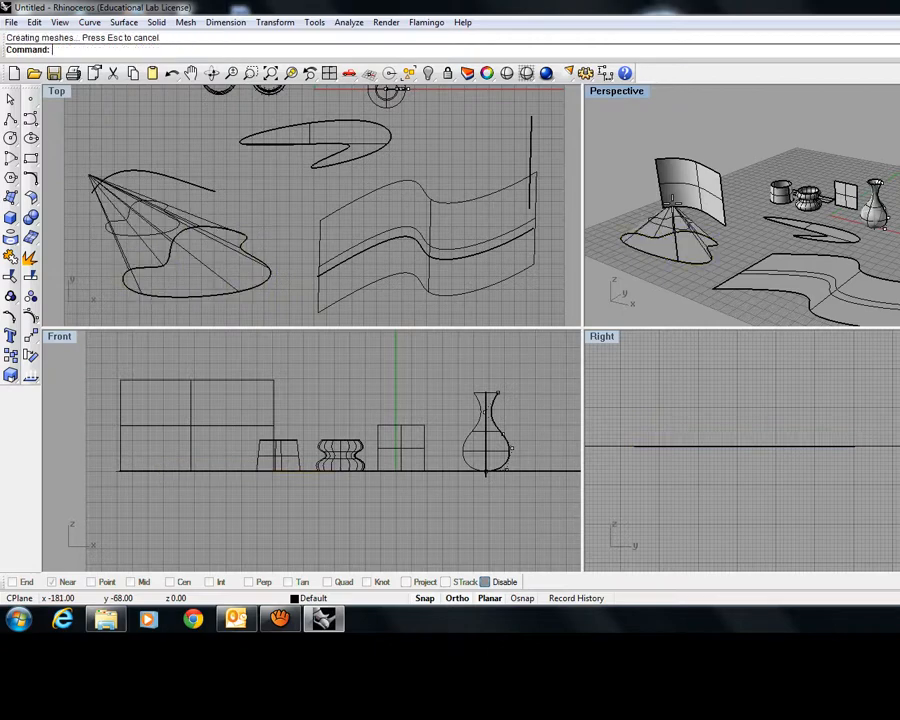
Step: Inspect the extrusion to a point from a low angle in the Perspective view and undo it
scroll(657, 267, "up", 6)
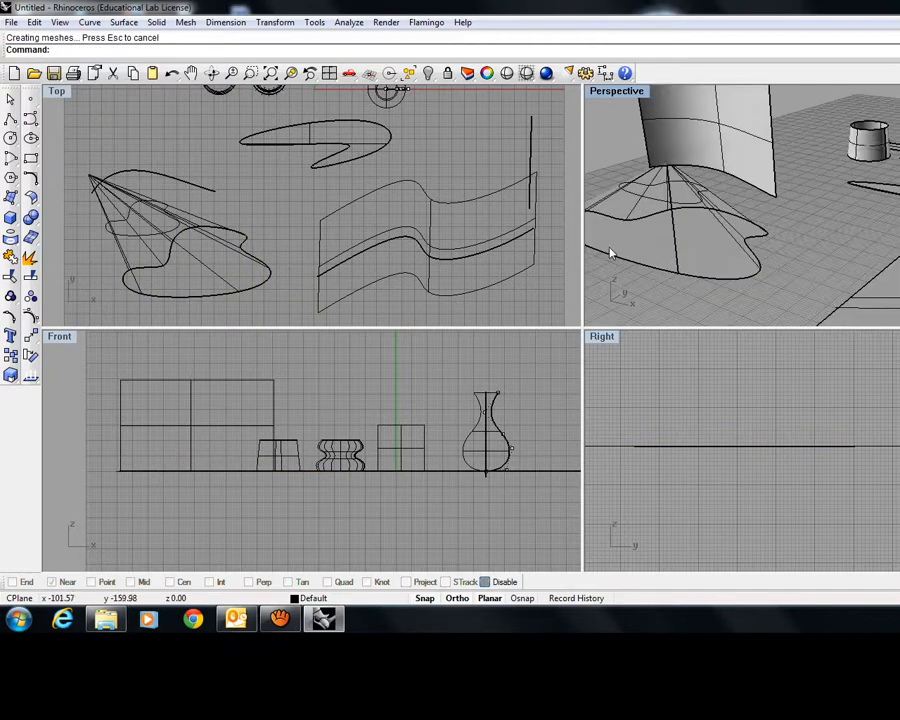
right_click_drag(611, 253, 729, 231)
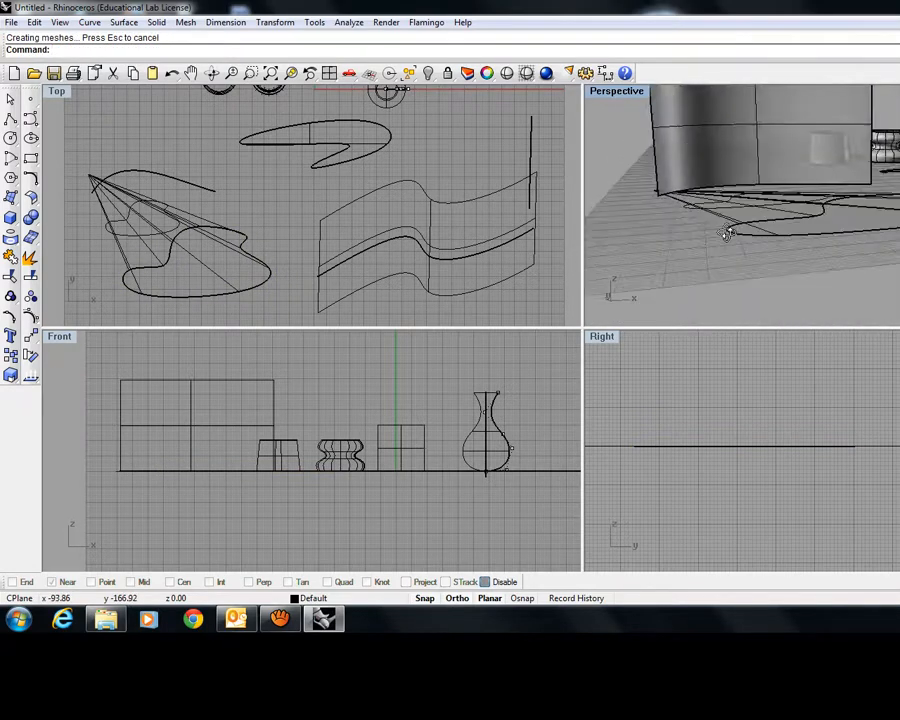
key("ctrl+z")
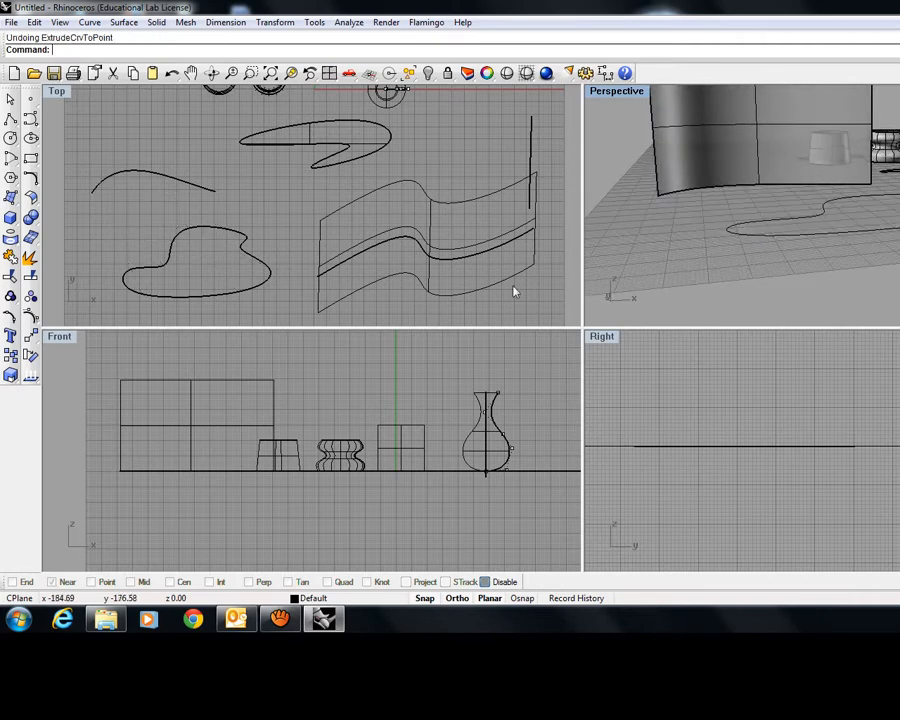
Step: Extrude the closed blob-shaped curve to a point without a cap, placing the apex in the Front view at x -89, z 81
left_click(209, 297)
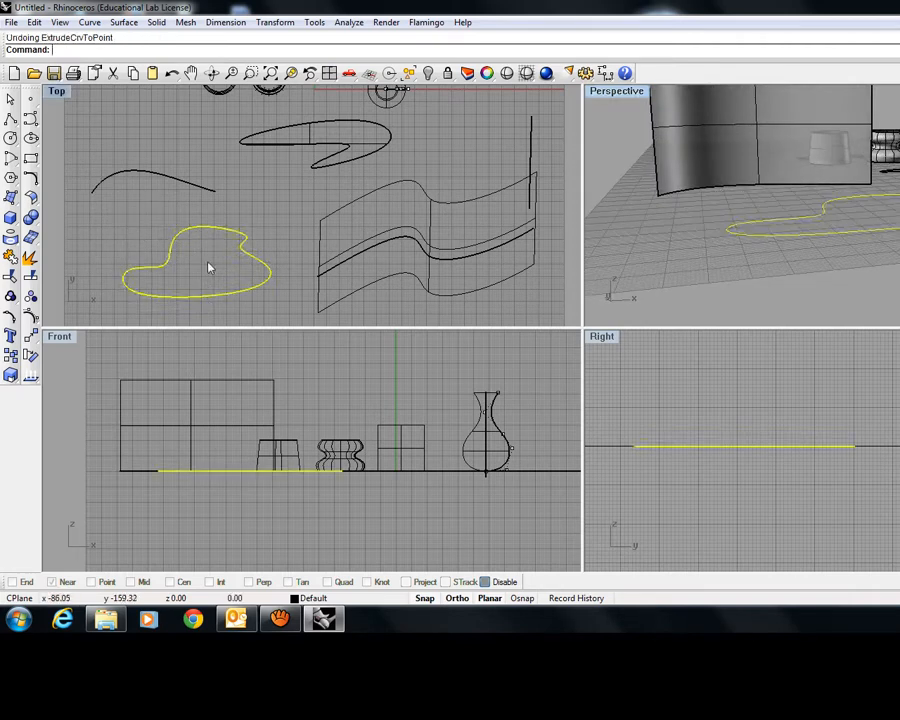
left_click(125, 23)
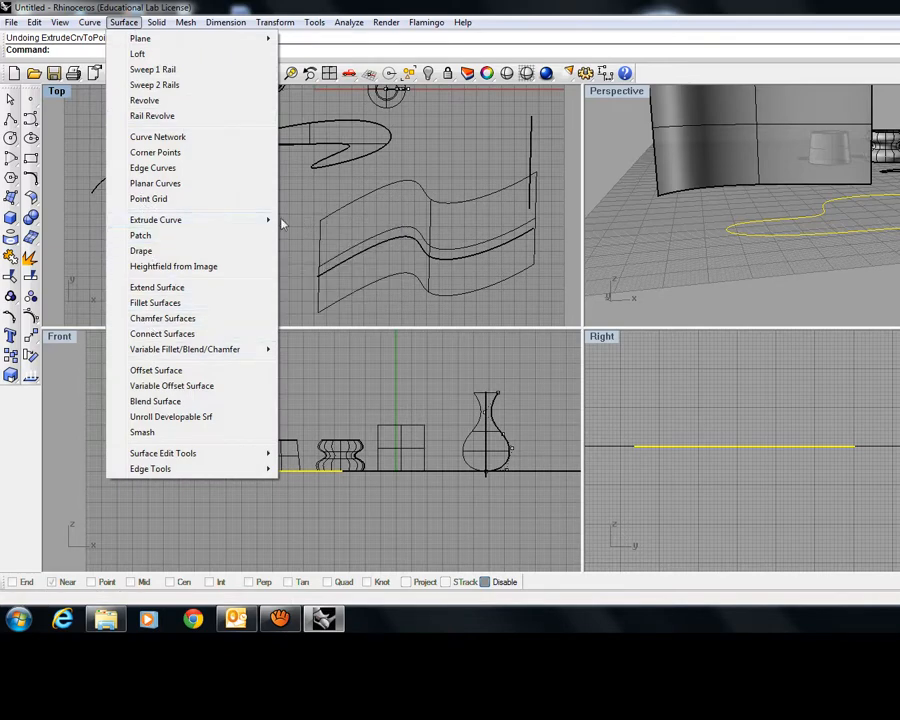
mouse_move(237, 225)
left_click(307, 252)
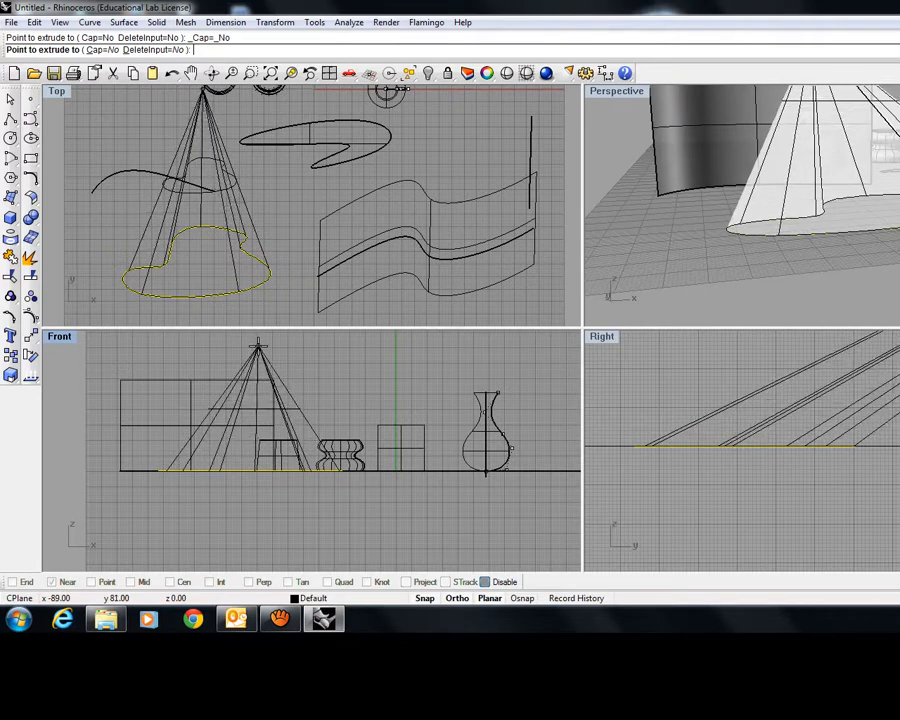
left_click(257, 345)
Step: Examine the slanted, cone-like extrusion in the Perspective, Right and Top views and leave it deselected
right_click_drag(685, 300, 689, 260)
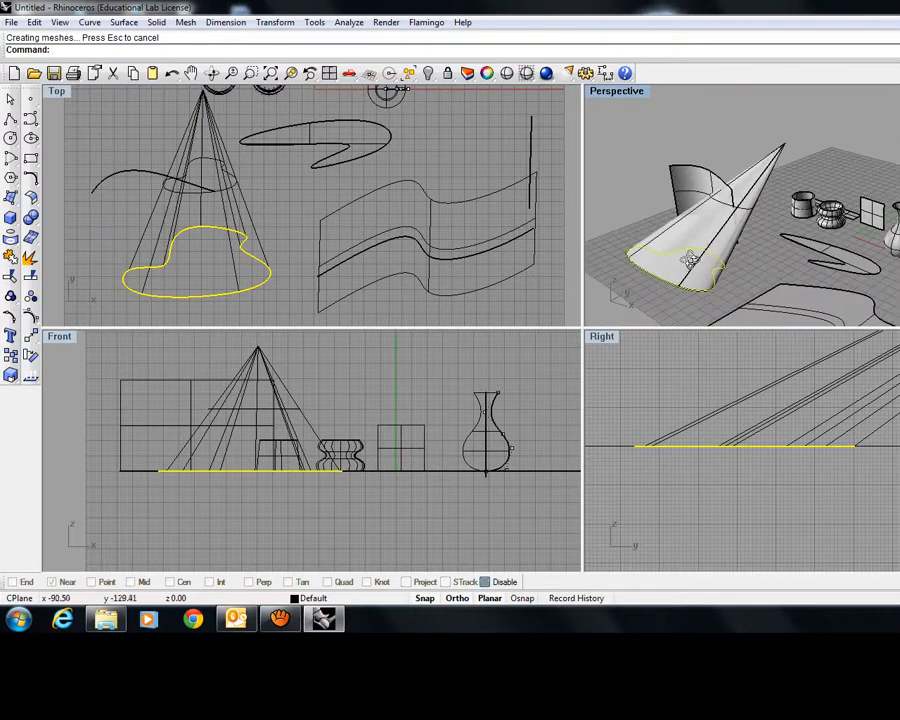
left_click(786, 150)
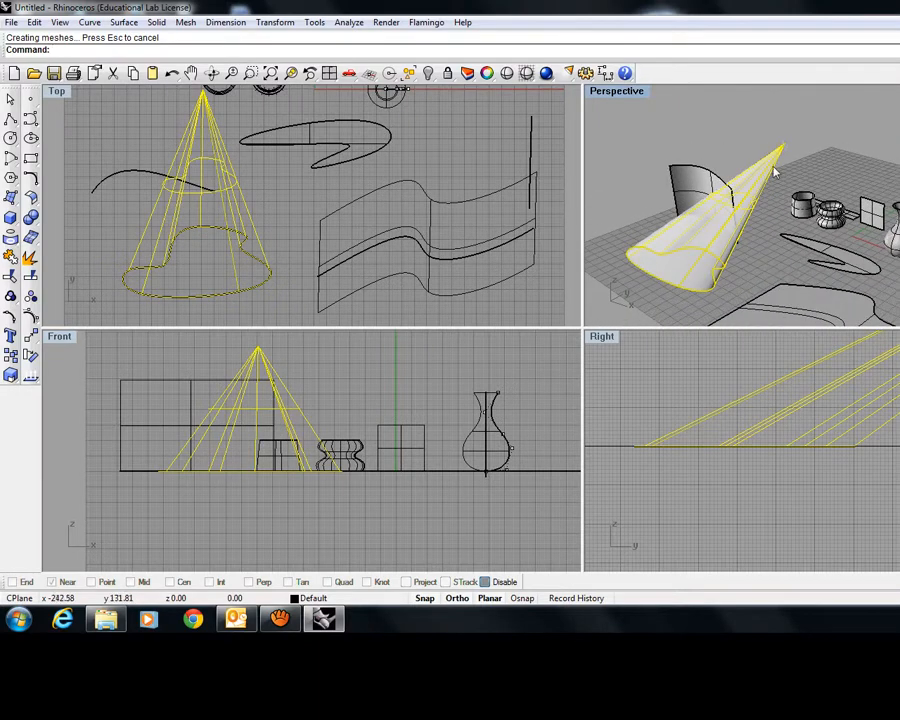
scroll(773, 171, "down", 4)
scroll(840, 398, "down", 1)
scroll(727, 484, "down", 4)
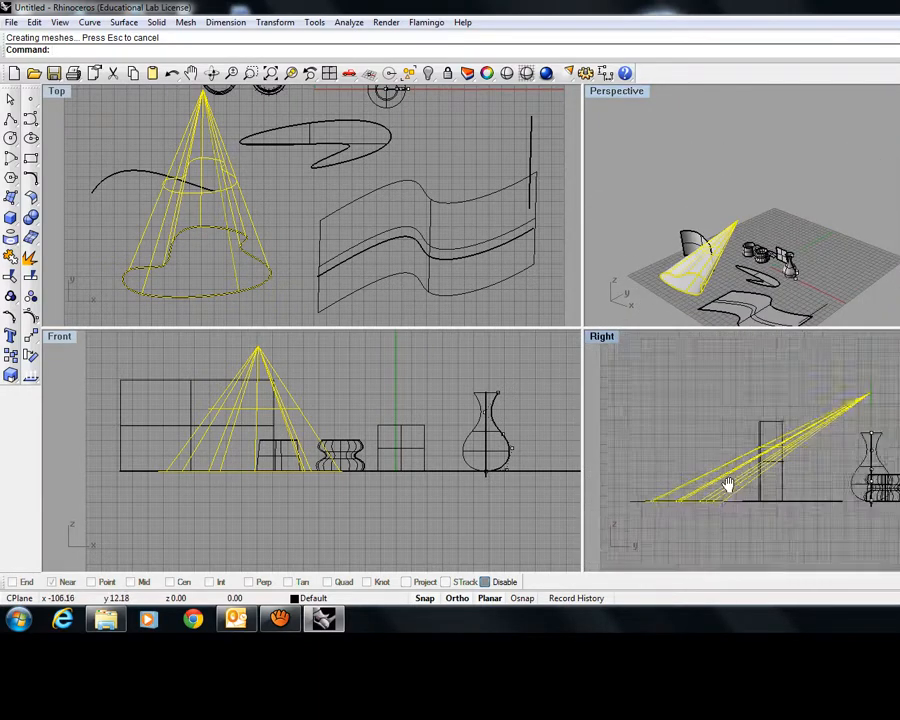
scroll(772, 446, "up", 2)
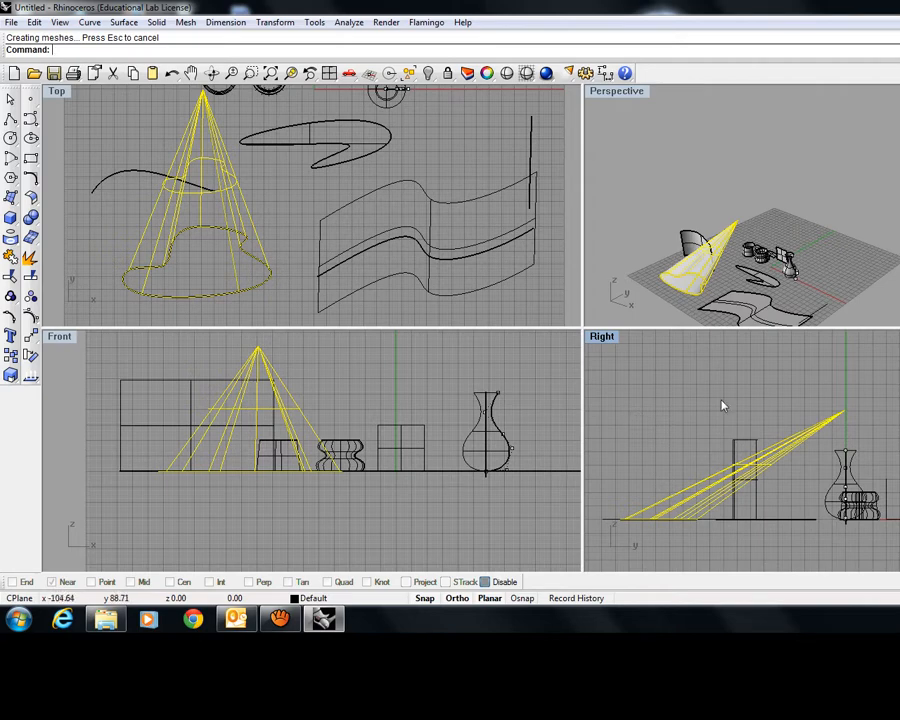
scroll(297, 227, "down", 3)
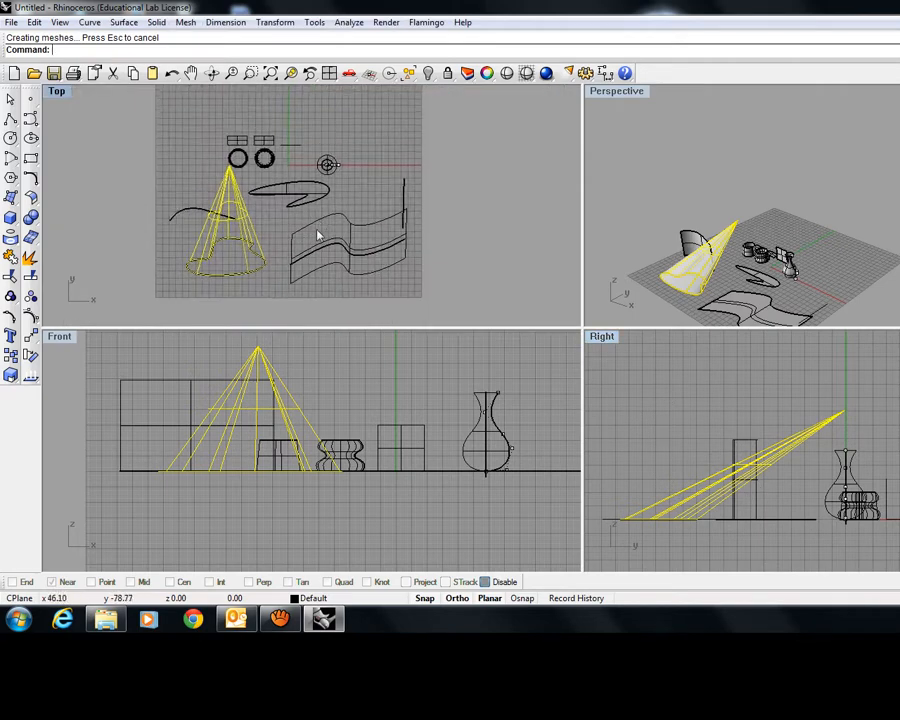
left_click(324, 151)
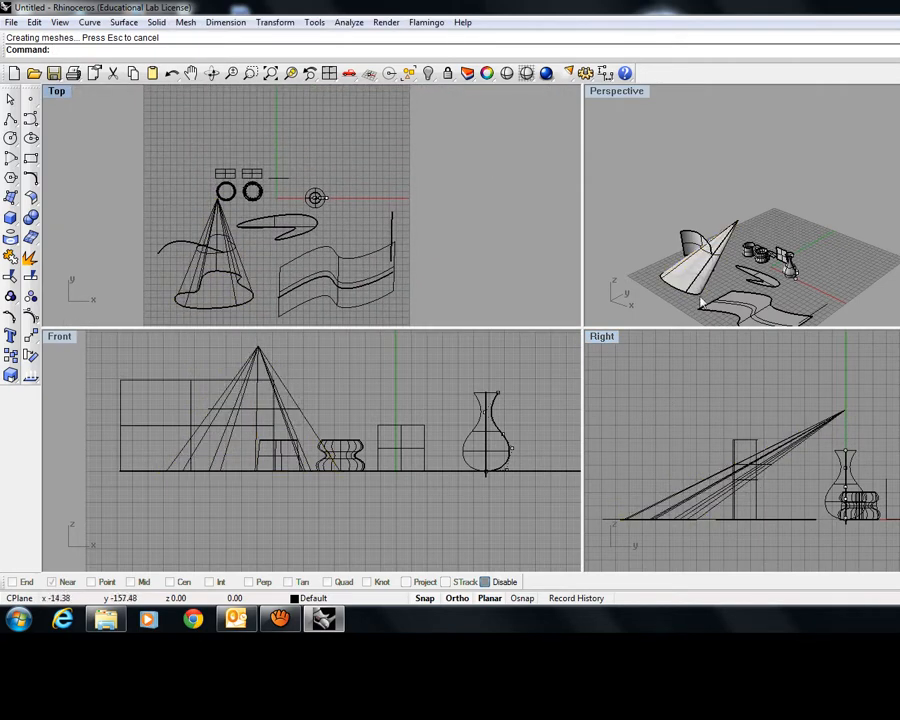
mouse_move(701, 303)
right_mouse_down()
mouse_move(639, 257)
mouse_move(613, 257)
mouse_move(689, 309)
right_mouse_up()
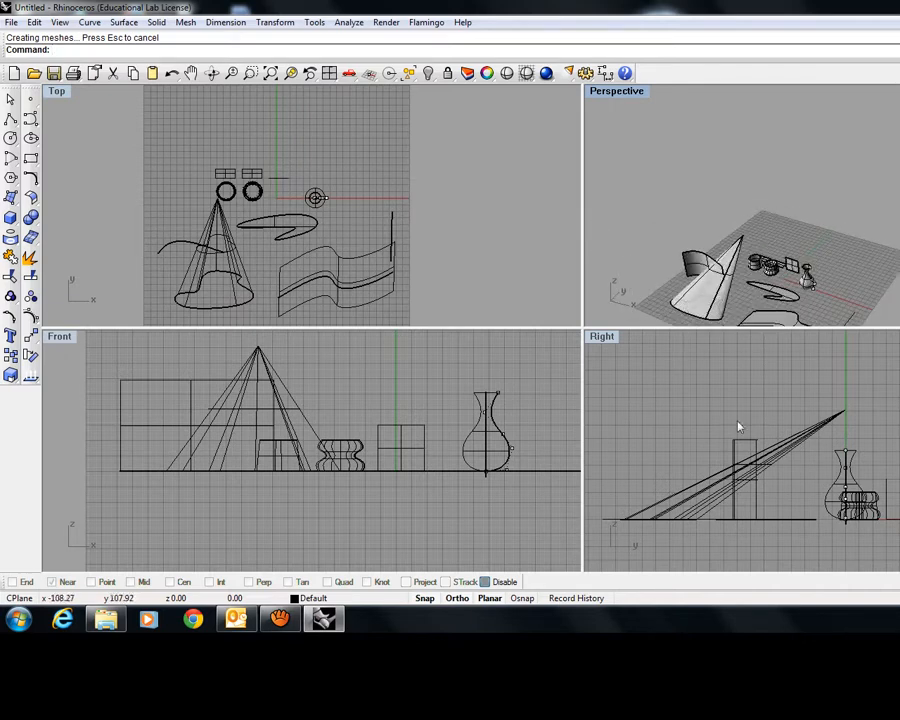
right_click_drag(293, 236, 263, 251)
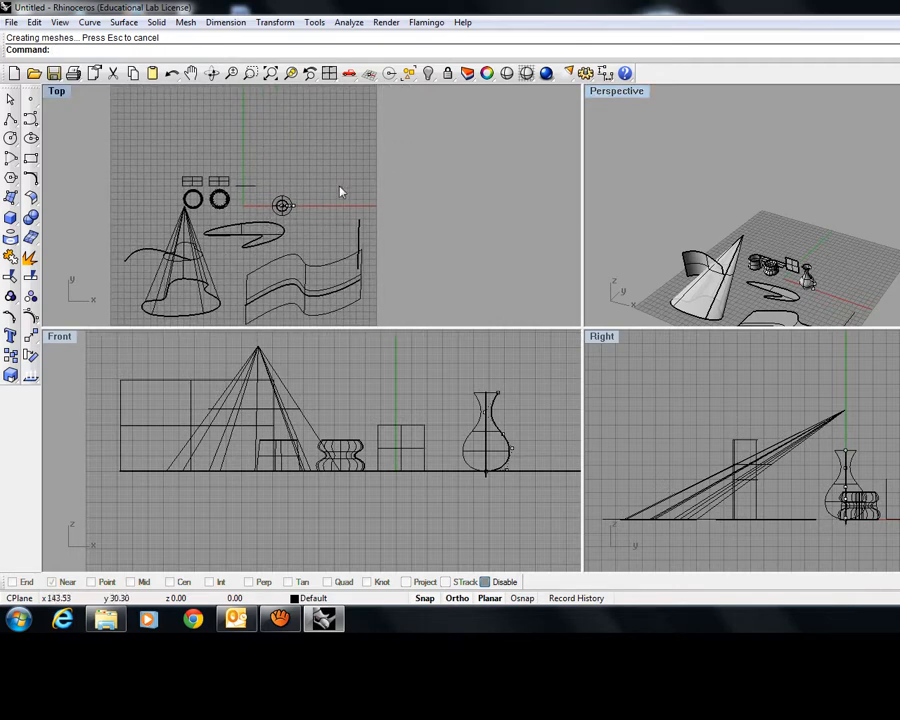
Step: Turn off the control points shown on the revolved bottle's profile curve
scroll(273, 219, "up", 5)
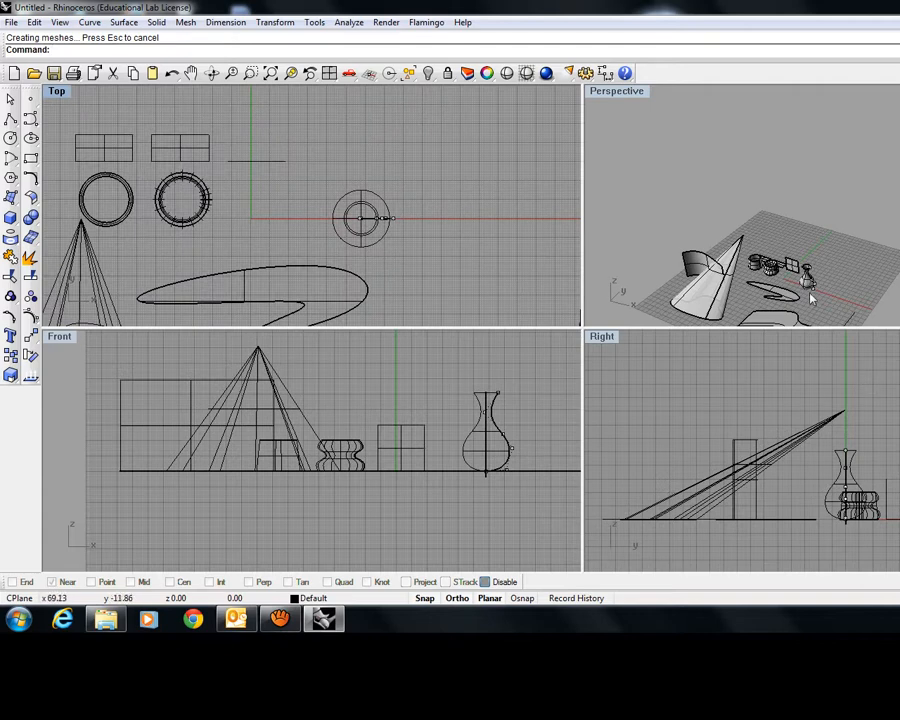
scroll(812, 298, "up", 5)
right_click(880, 263)
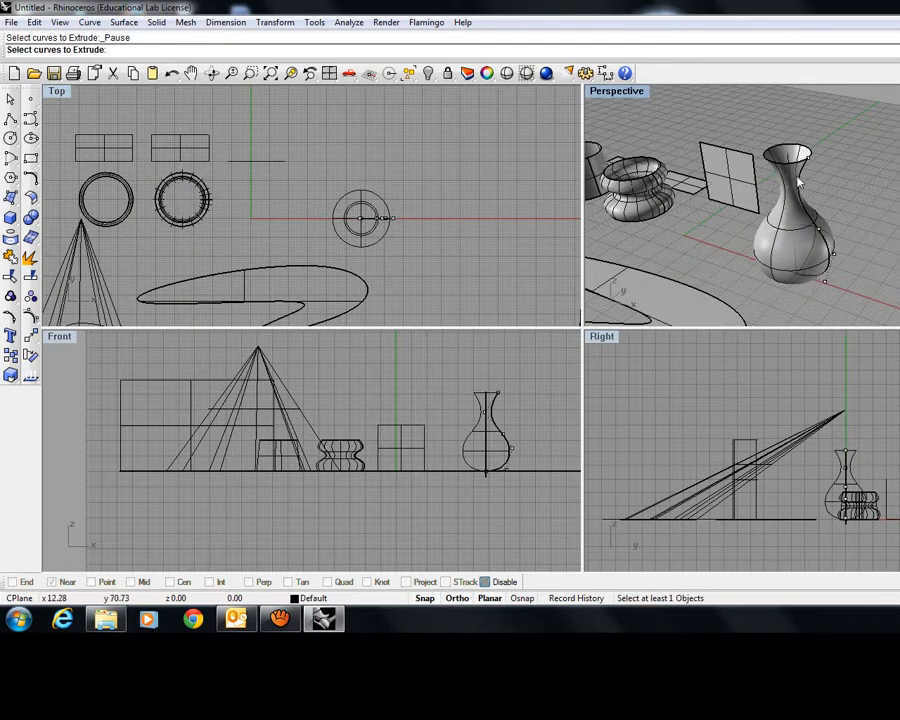
right_click(30, 318)
Step: Start a patch surface from the bottle's top rim edge and preview it with 10 U spans and 10 V spans
right_click_drag(847, 279, 767, 147)
right_click_drag(771, 293, 856, 327)
scroll(816, 134, "up", 10)
scroll(823, 158, "down", 6)
scroll(862, 396, "up", 4)
scroll(834, 262, "up", 7)
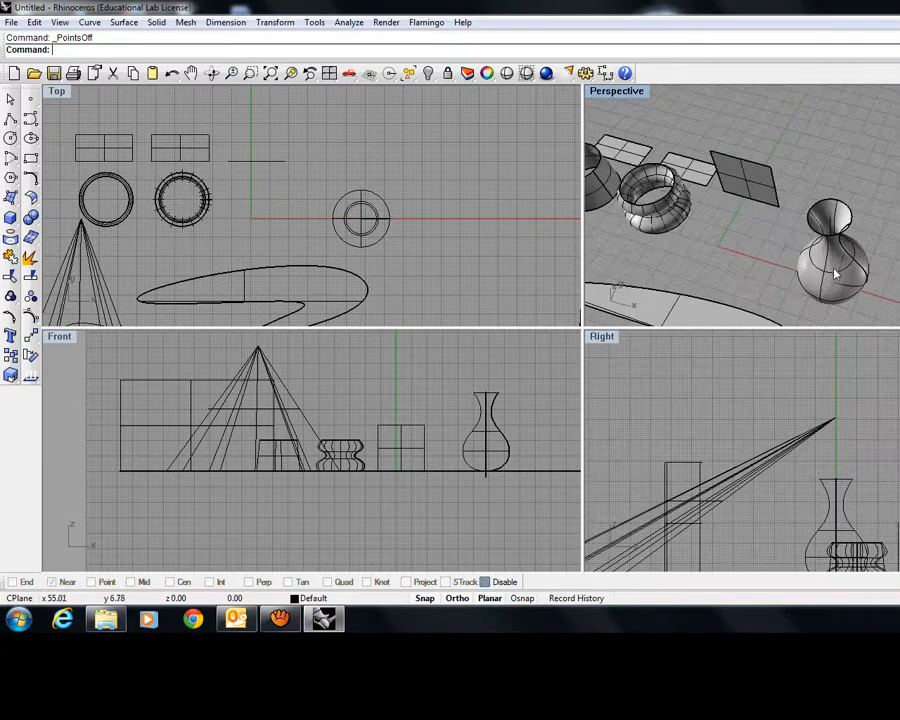
right_click_drag(826, 232, 876, 187)
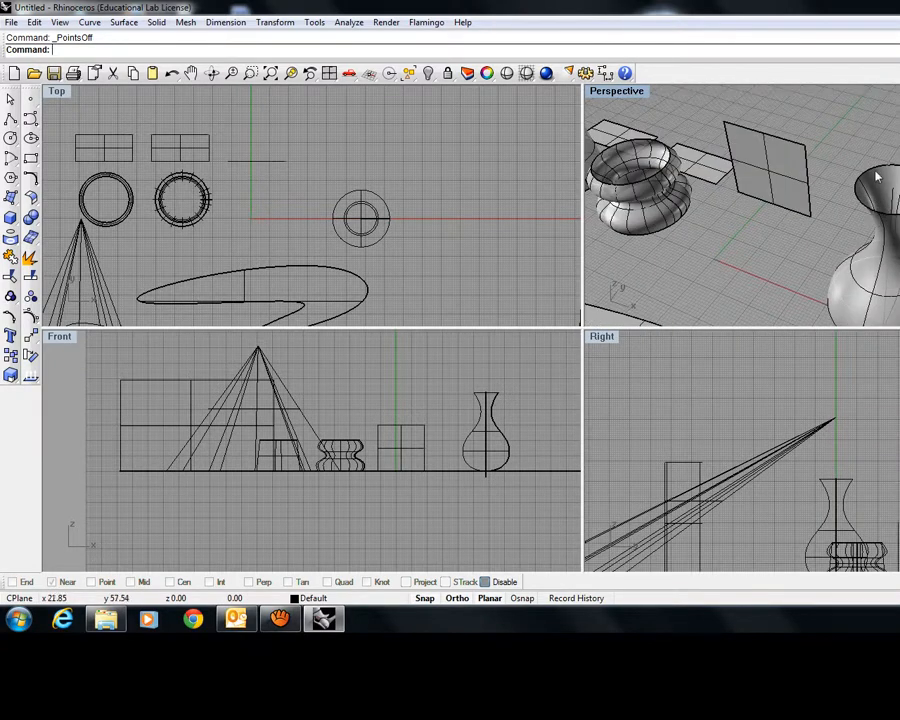
right_click_drag(896, 238, 874, 146, "shift")
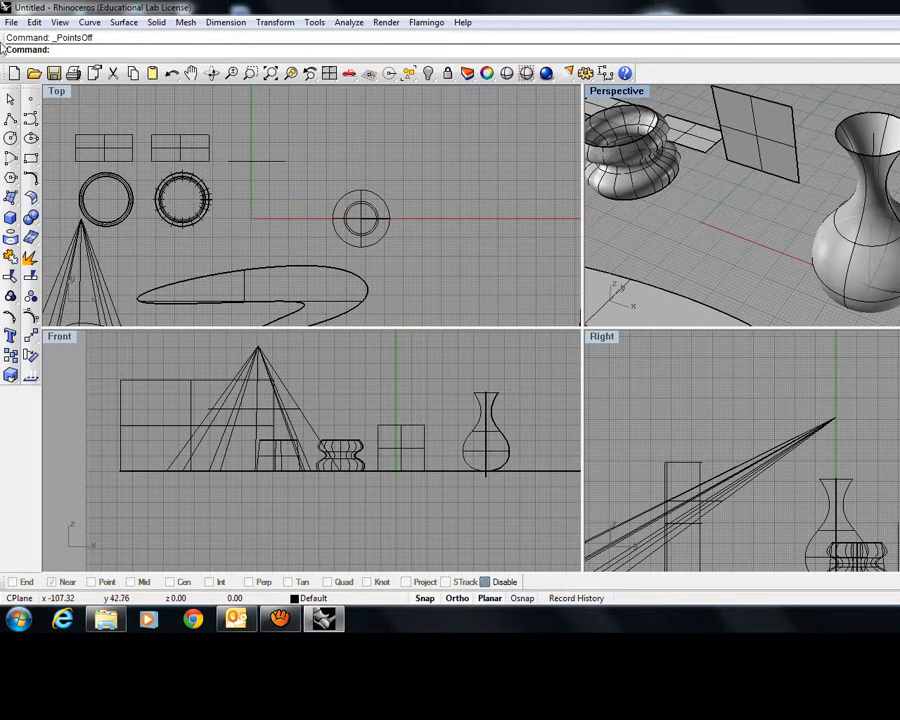
left_click(126, 23)
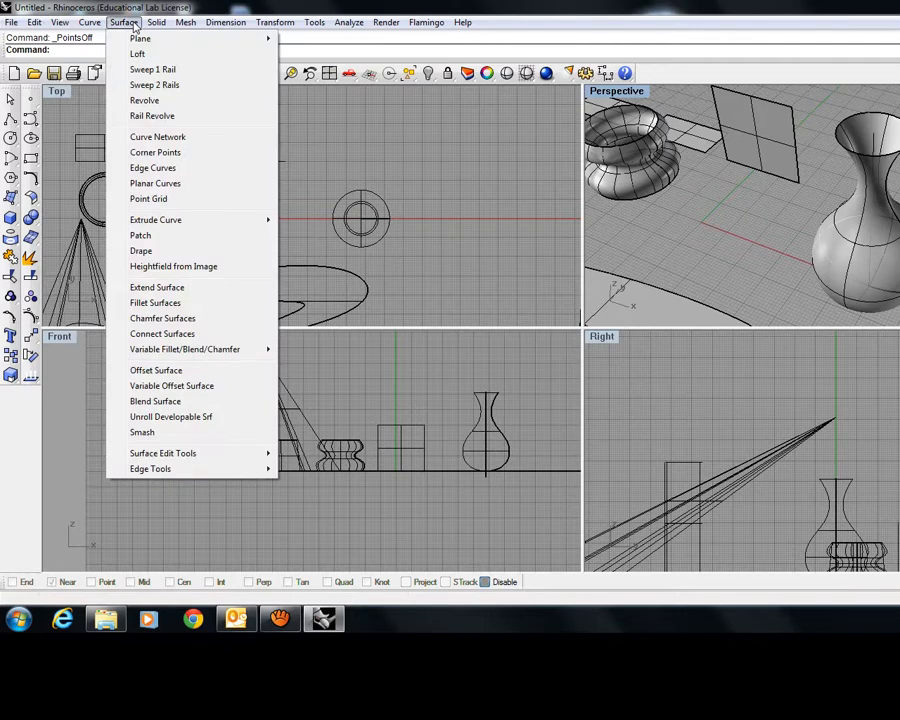
left_click(139, 237)
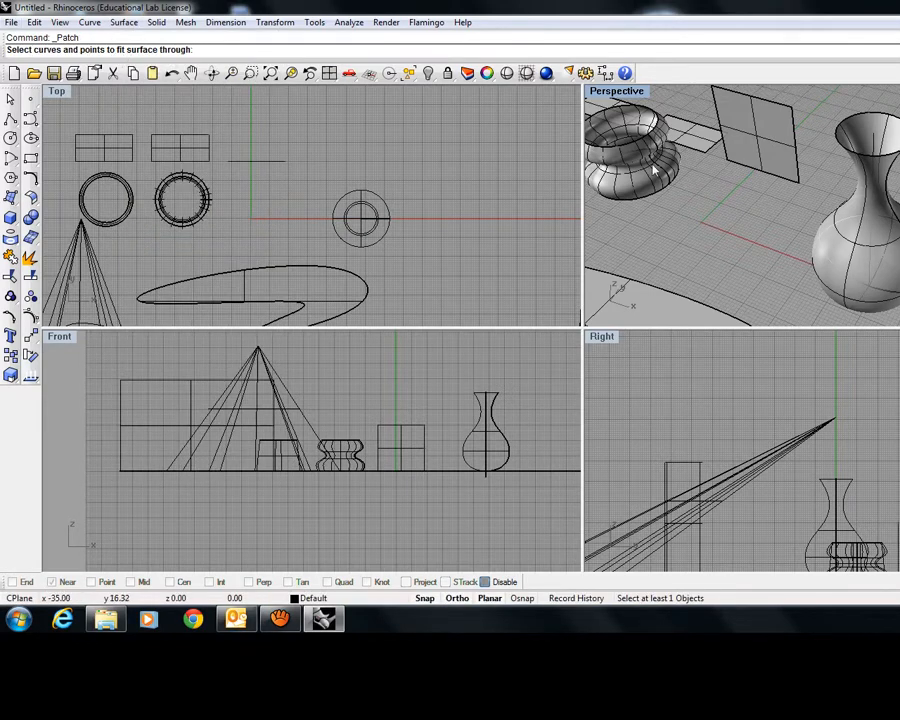
left_click(872, 123)
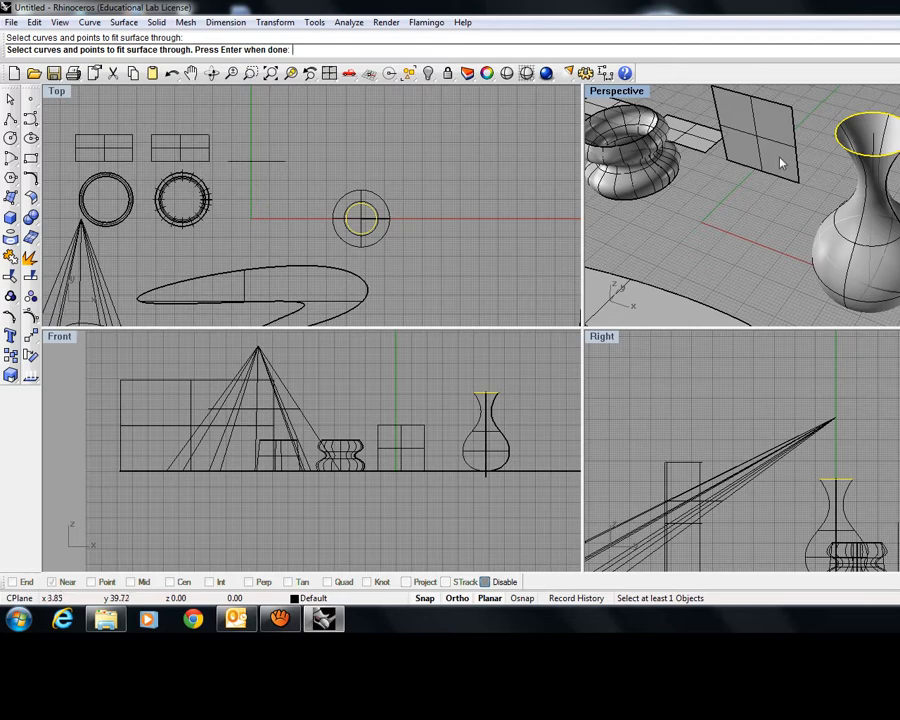
key("Return")
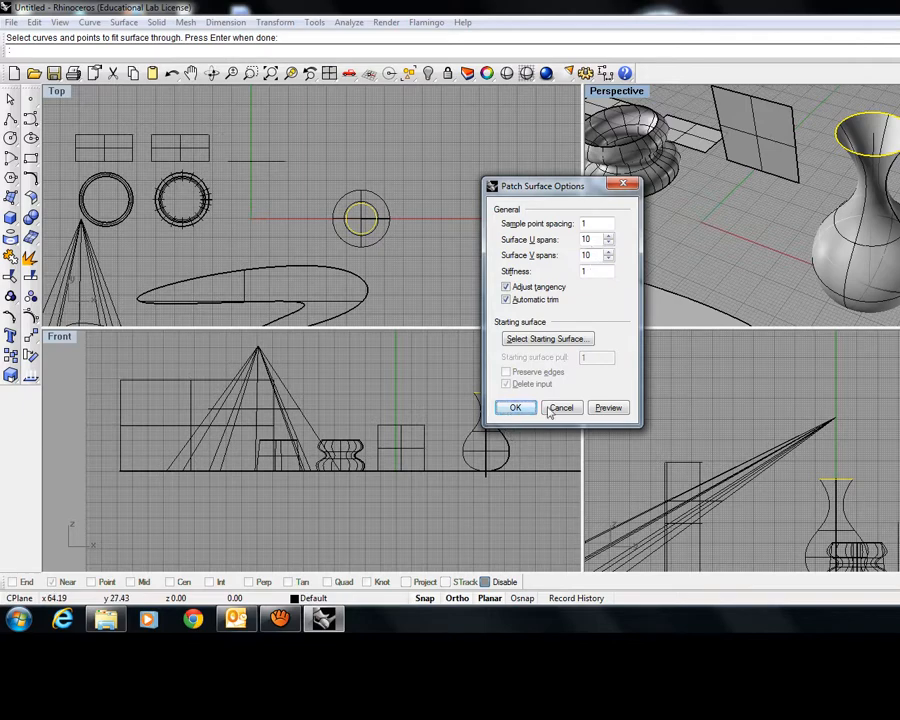
left_click(608, 410)
right_click_drag(876, 193, 849, 127)
right_click_drag(847, 243, 782, 156)
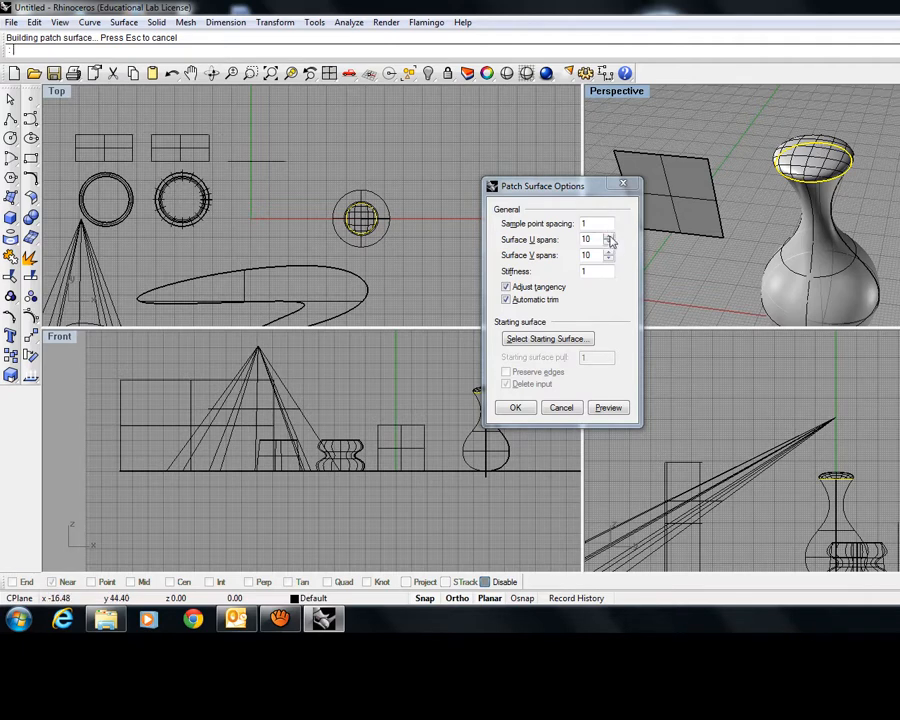
Step: Set the patch's surface U spans and V spans to 20 each and preview the denser cap
double_click(609, 238)
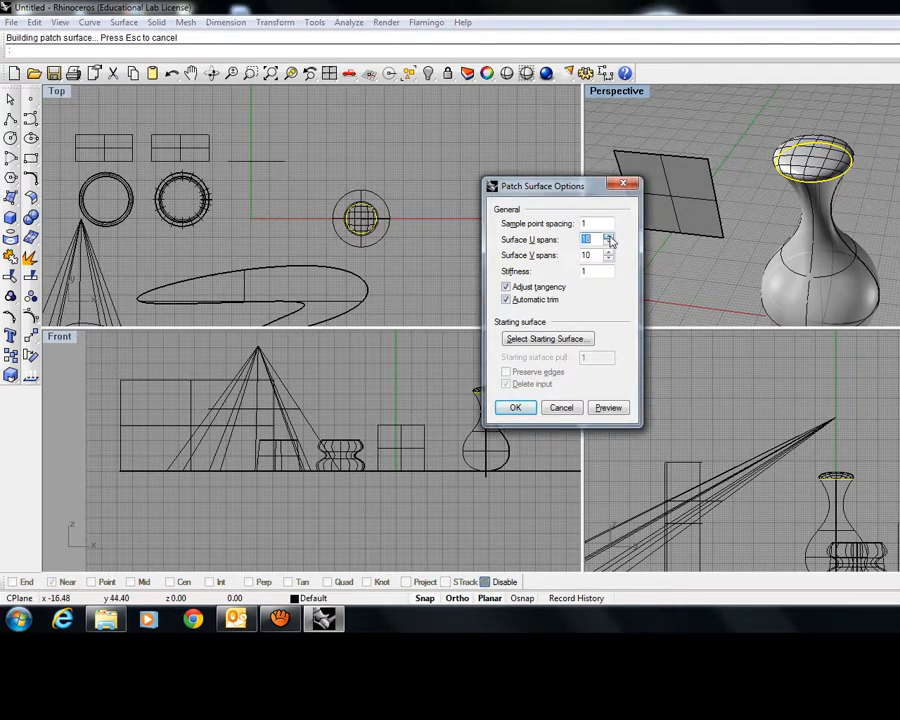
double_click(610, 239)
left_click(611, 410)
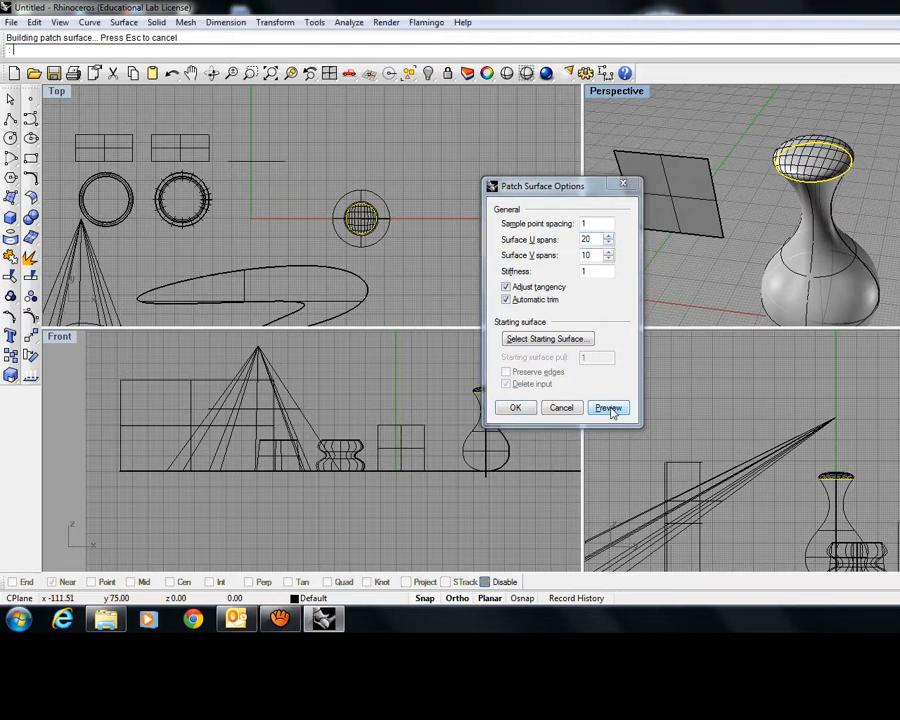
triple_click(610, 253)
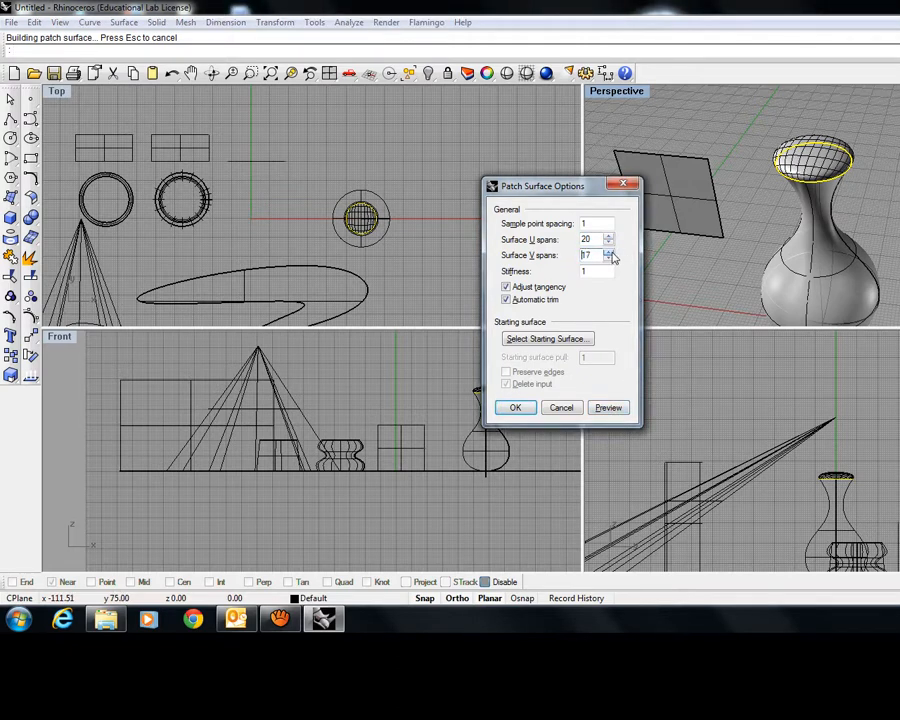
left_click(611, 253)
left_click(610, 408)
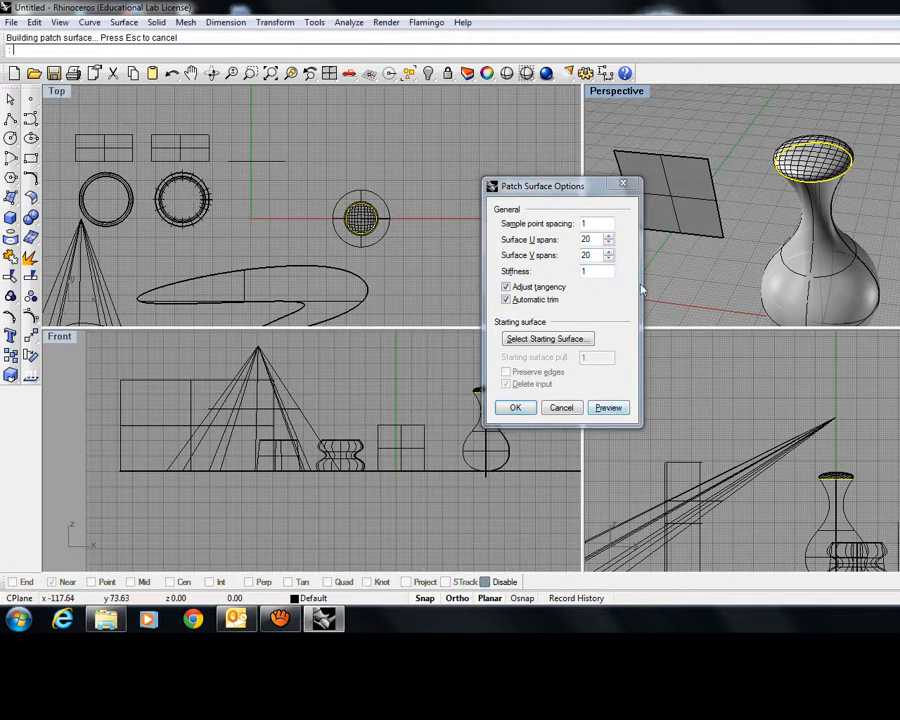
Step: Set the patch's surface V spans to 31, preview it and create the patch over the bottle's mouth
right_click_drag(785, 265, 700, 250)
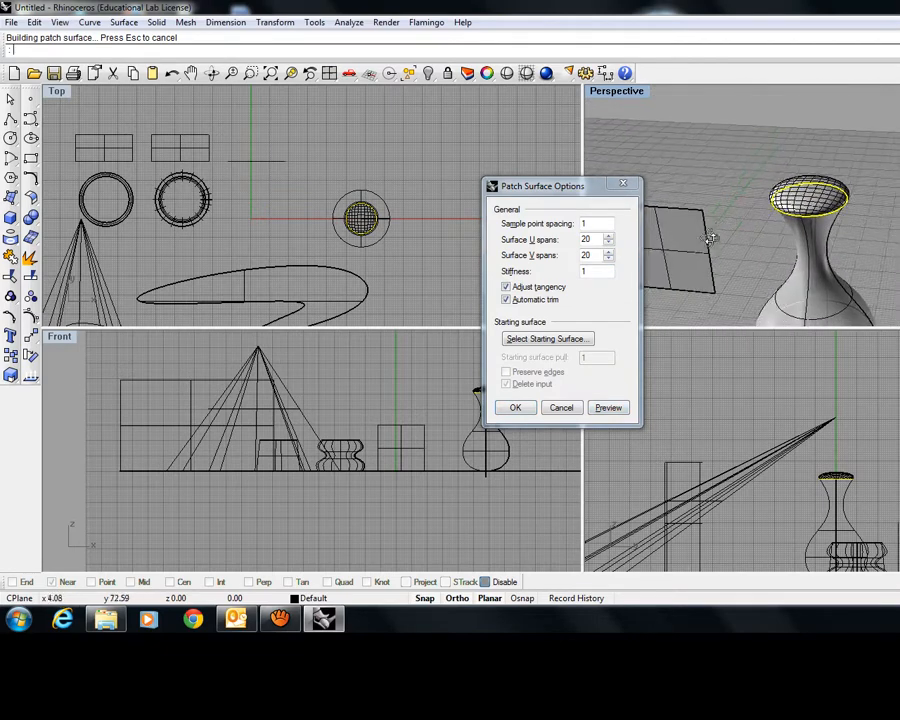
left_click(611, 253)
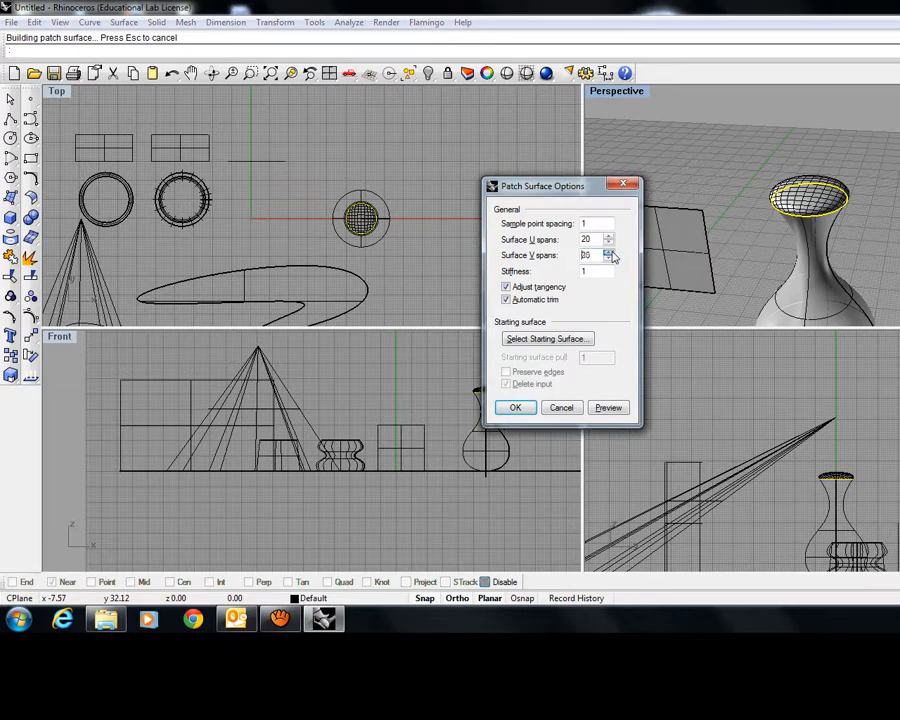
left_click(611, 255)
left_click(610, 408)
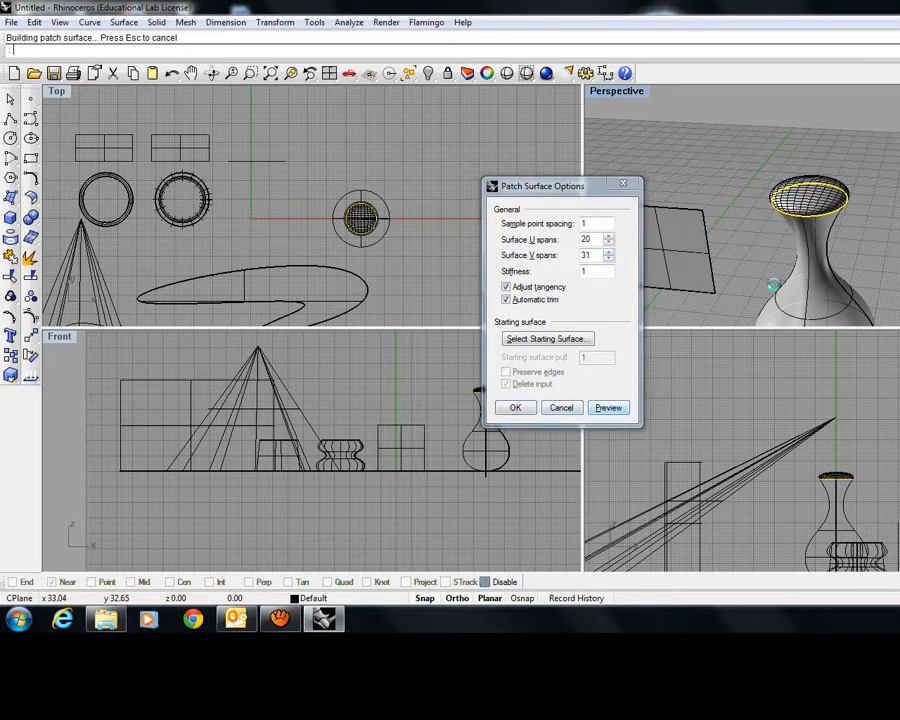
right_click_drag(773, 285, 784, 264)
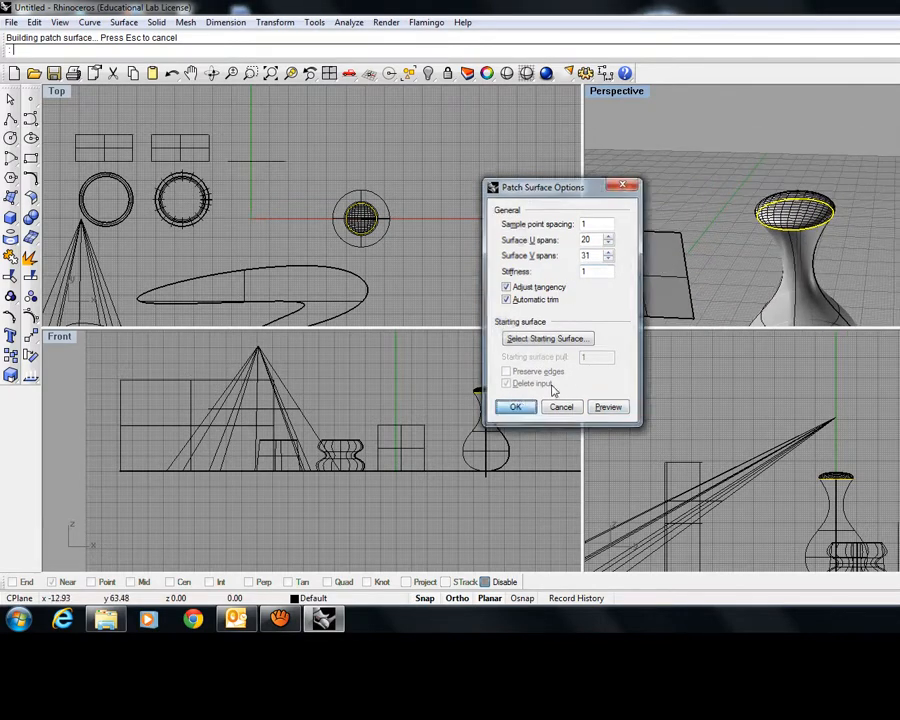
key("Return")
right_click_drag(884, 275, 750, 235)
right_click_drag(815, 235, 862, 250)
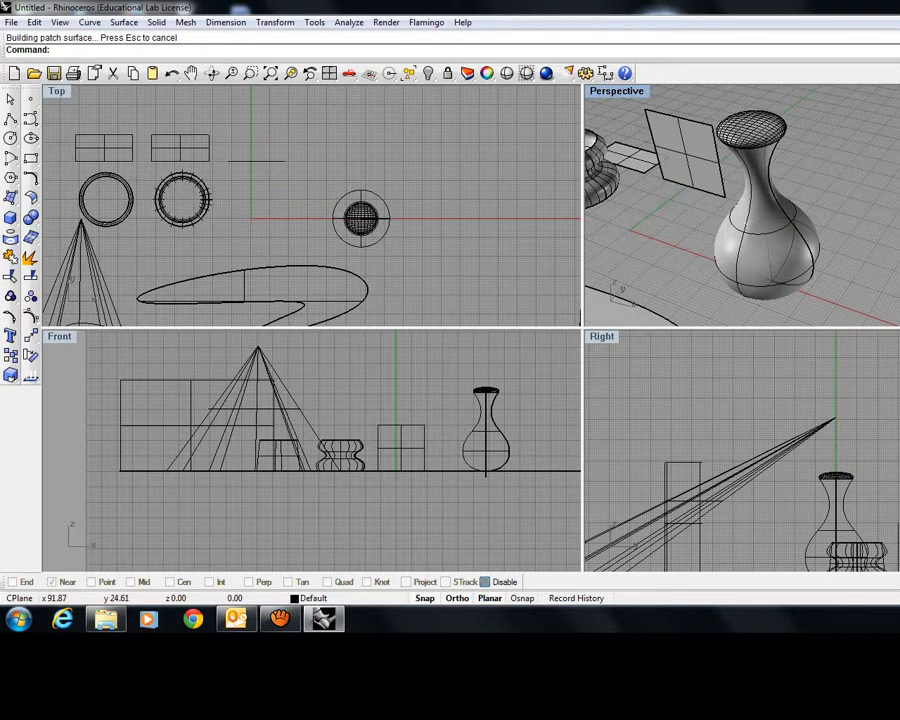
mouse_move(689, 215)
right_mouse_down()
mouse_move(689, 203)
mouse_move(727, 203)
mouse_move(689, 209)
right_mouse_up()
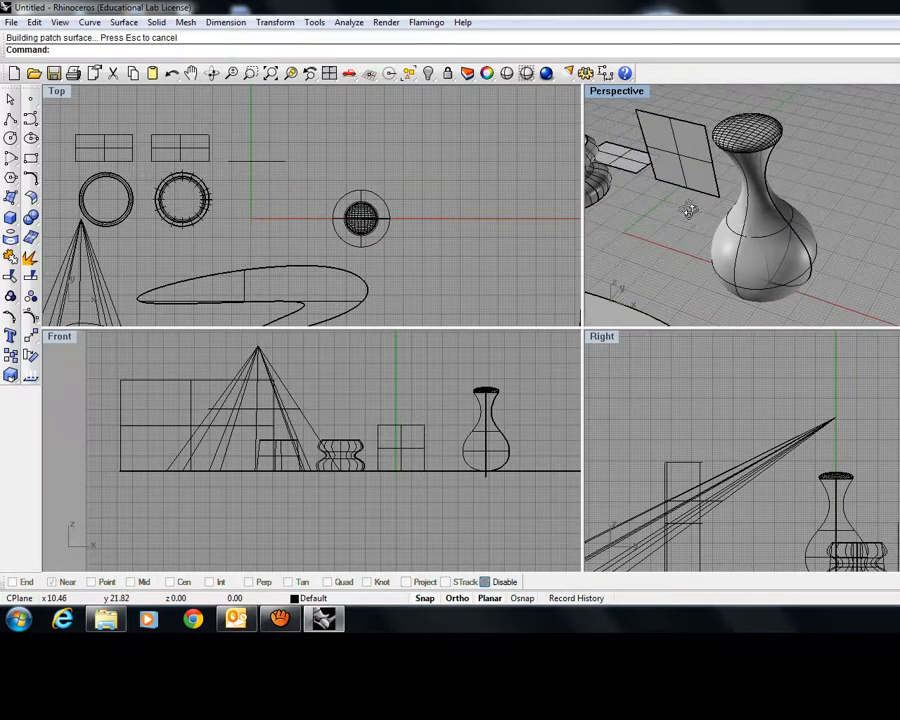
left_click(733, 138)
key("Escape")
left_click(120, 22)
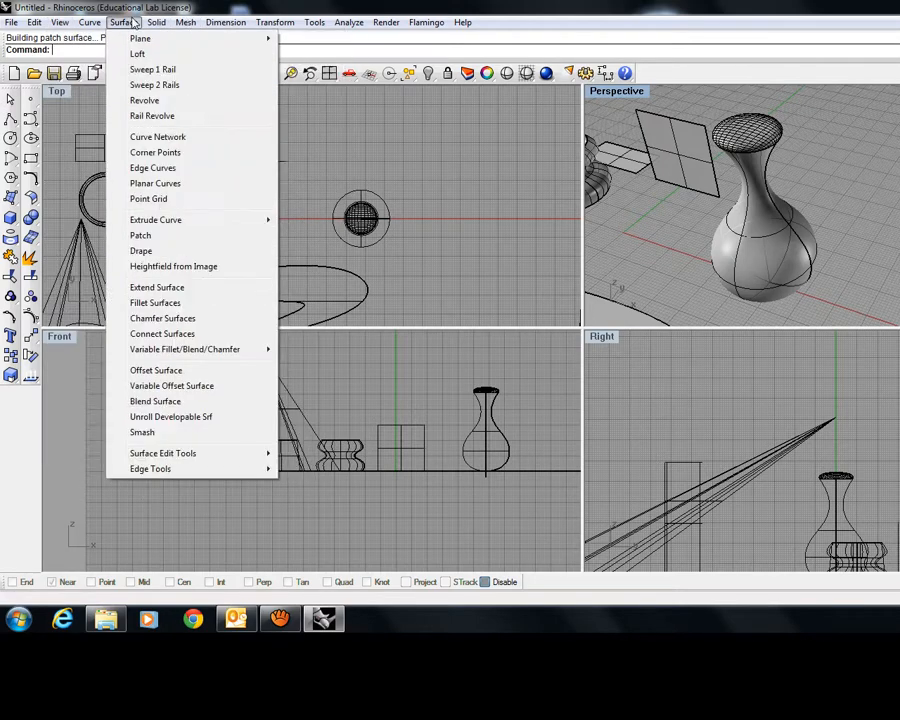
mouse_move(156, 22)
mouse_move(124, 22)
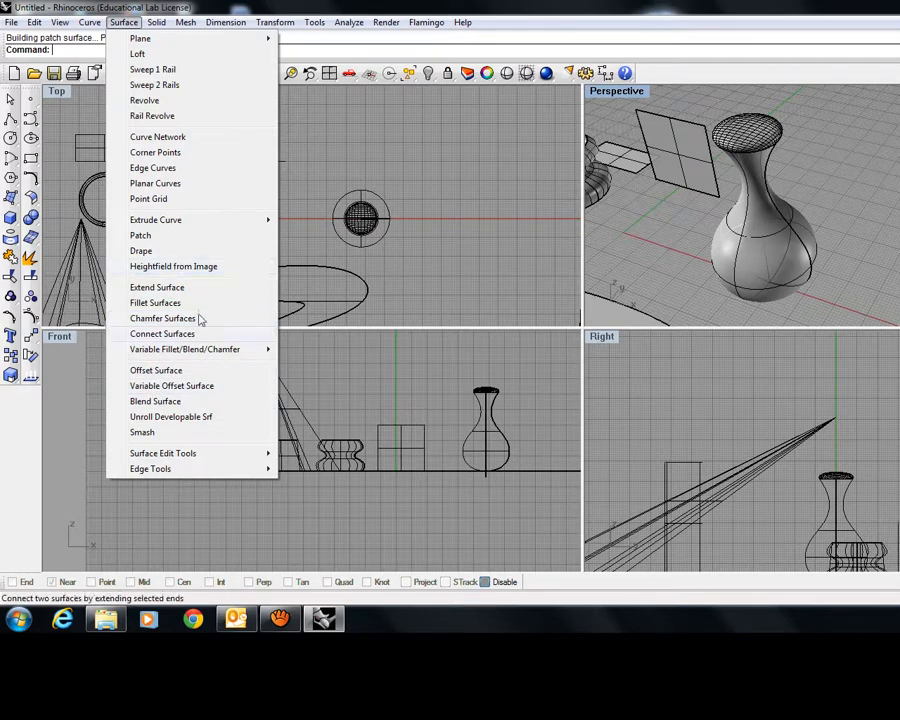
left_click(489, 269)
scroll(644, 263, "down", 3)
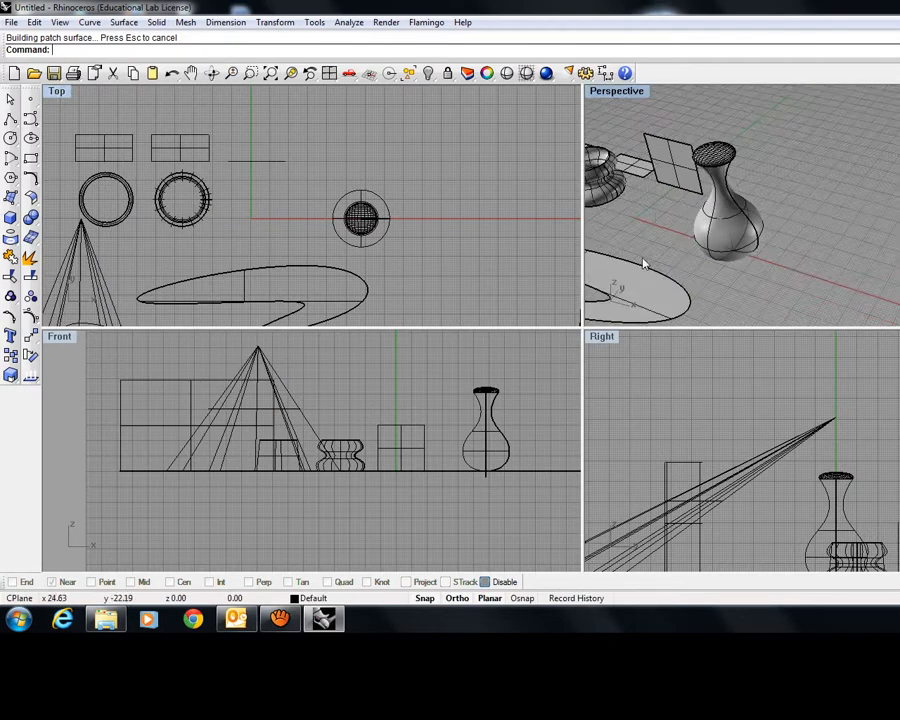
right_click_drag(645, 253, 797, 258)
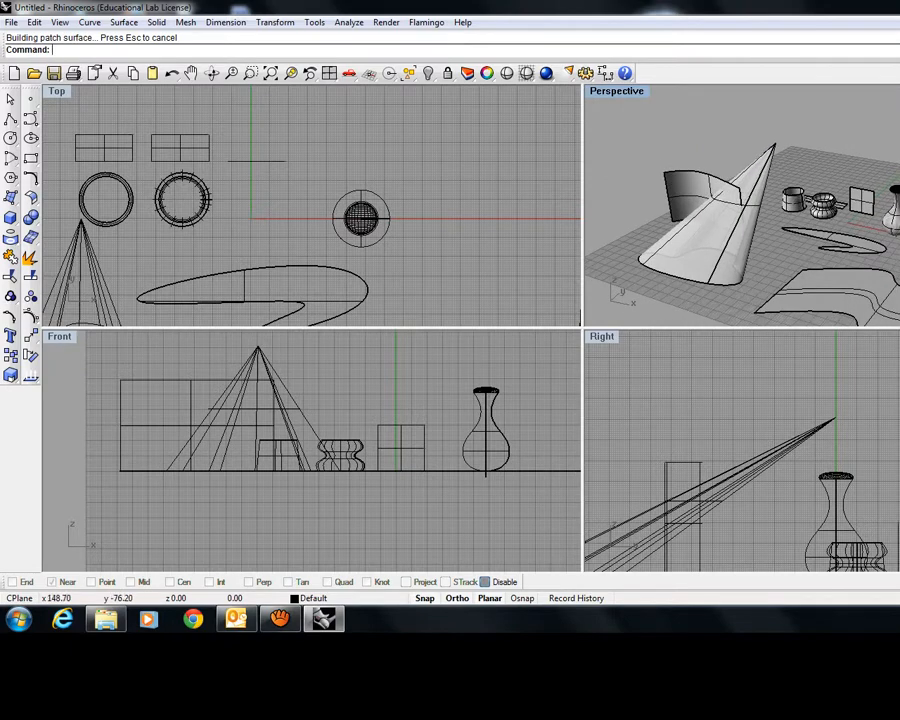
Step: Select all surfaces and curves in the model and delete them to empty the scene
scroll(376, 290, "down", 5)
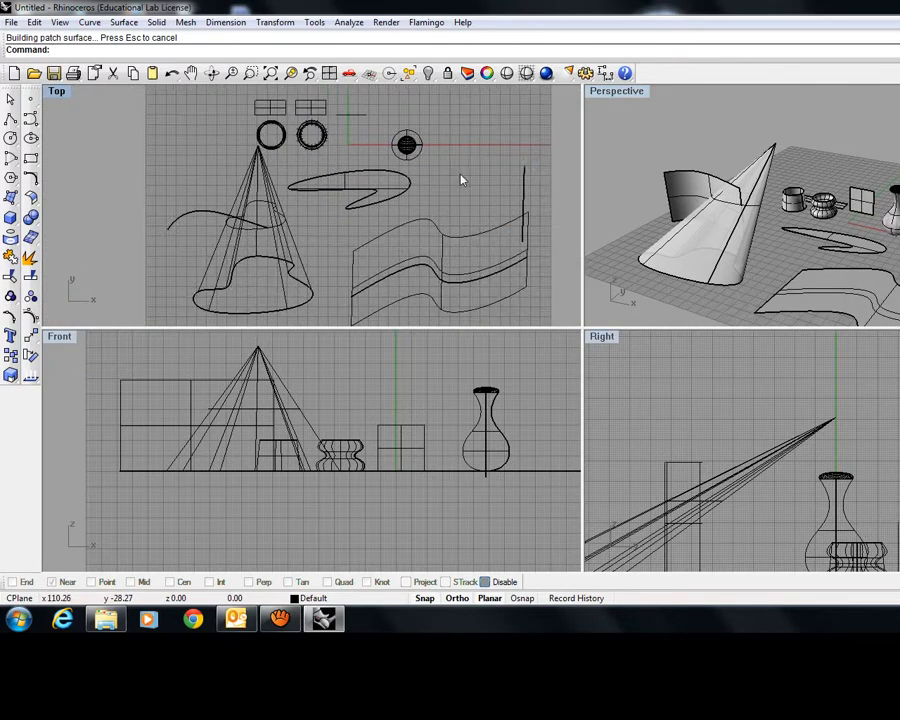
right_click_drag(456, 203, 410, 199)
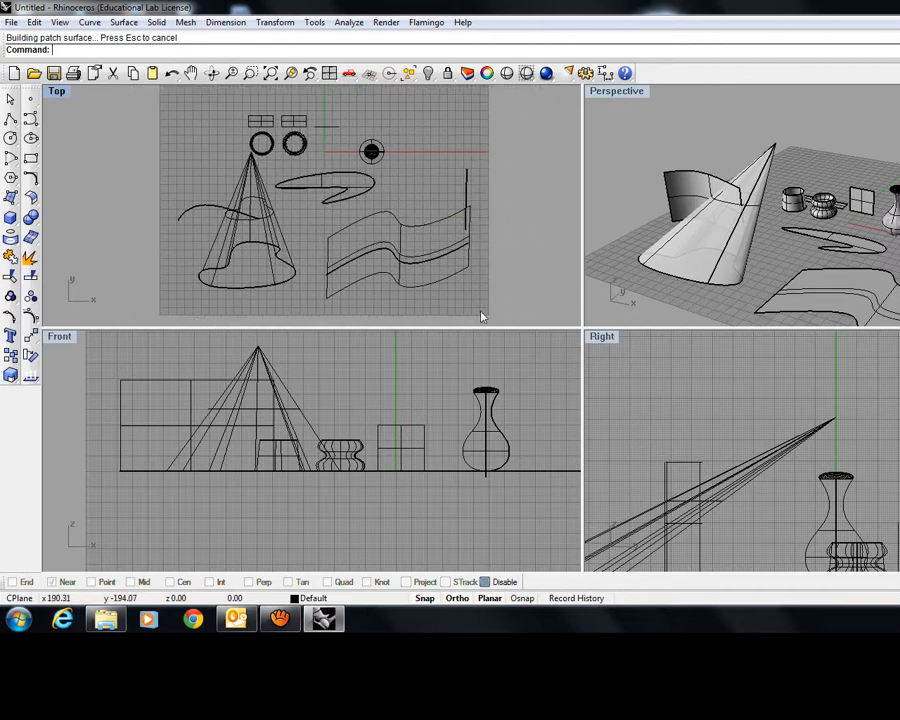
key("ctrl+a")
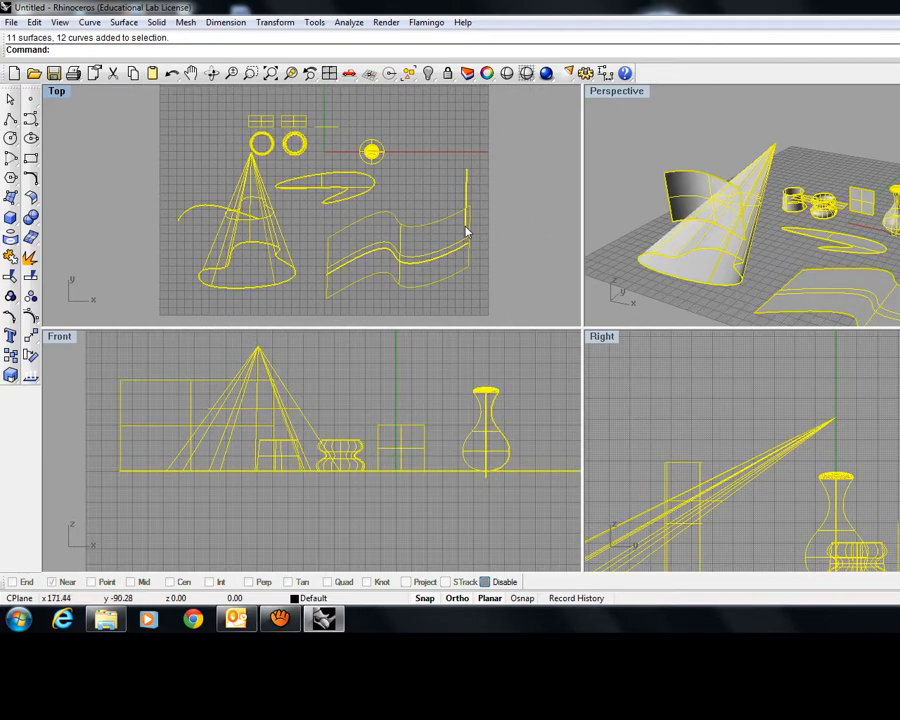
key("Delete")
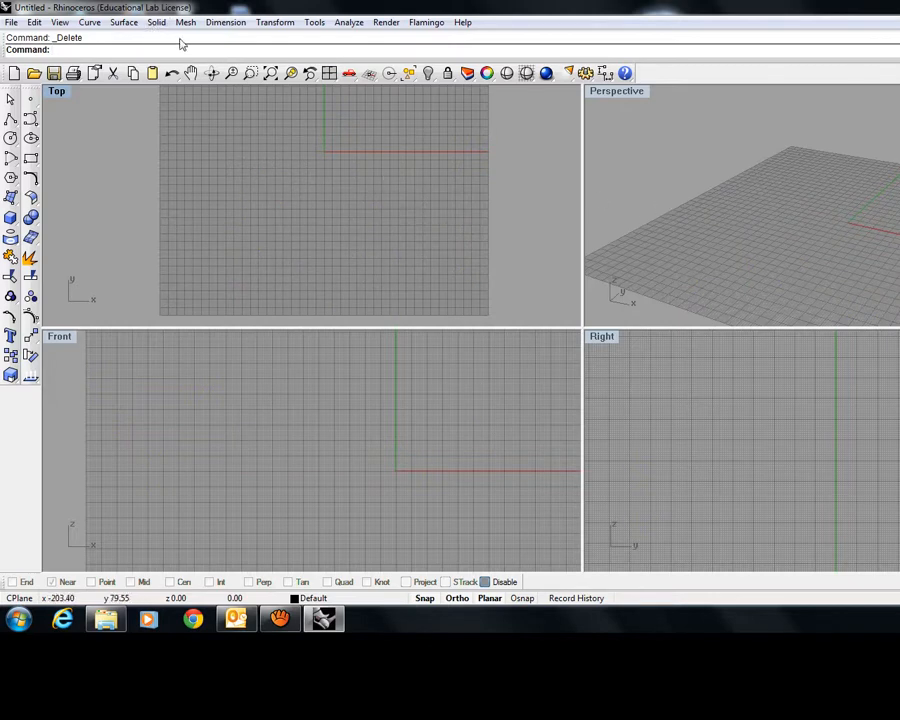
right_click_drag(199, 161, 215, 230)
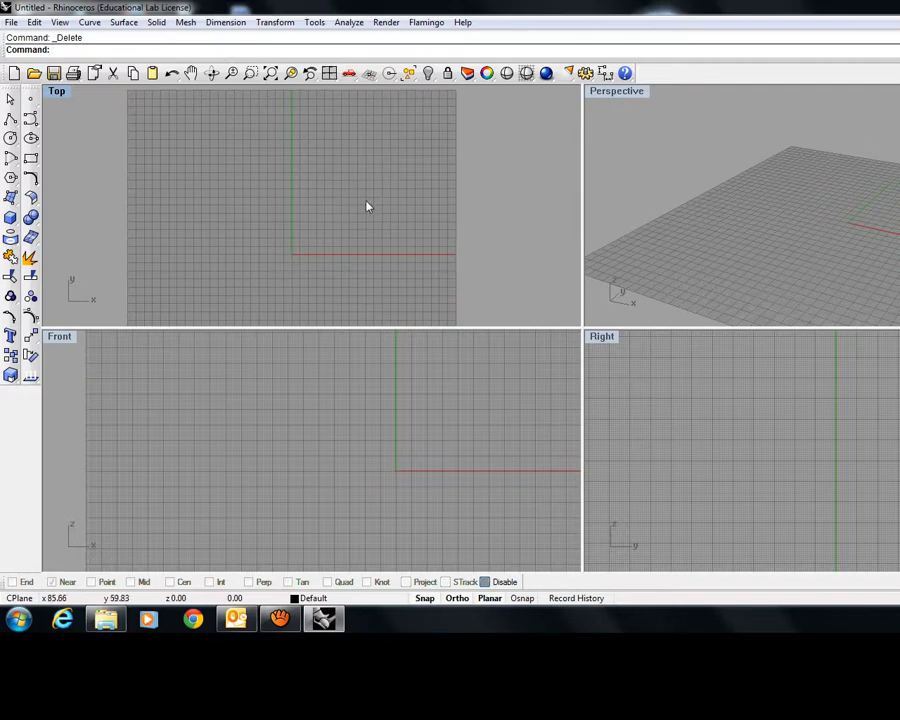
right_click_drag(368, 205, 386, 159)
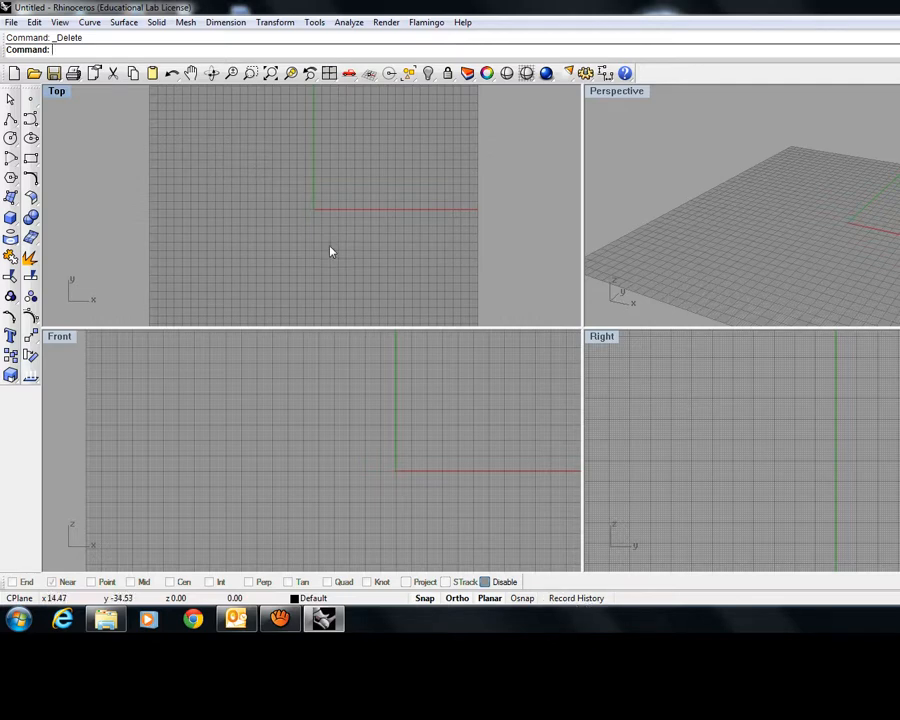
left_click(124, 22)
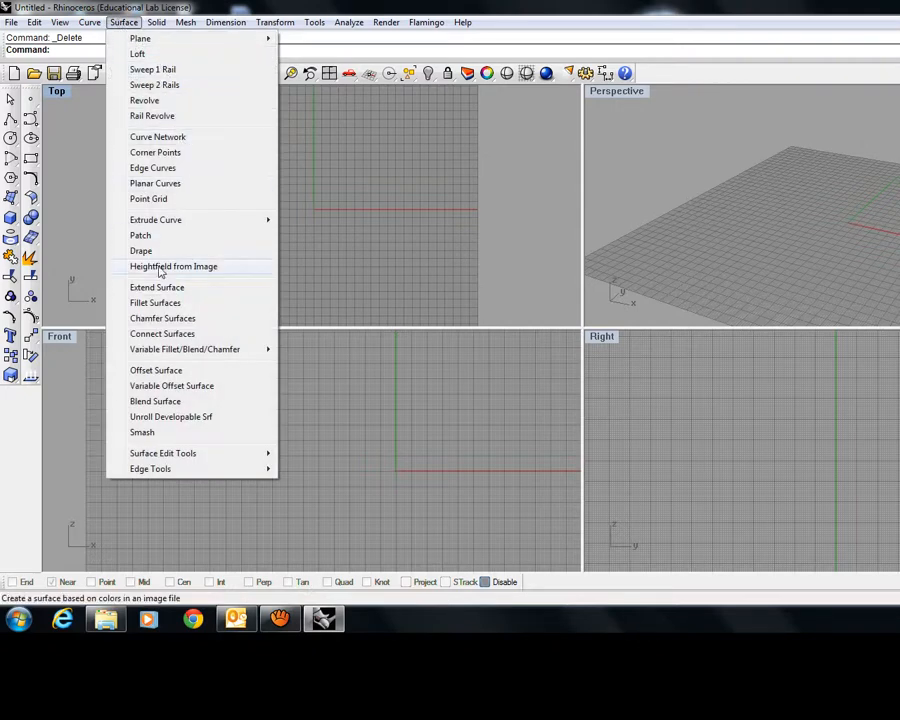
left_click(404, 245)
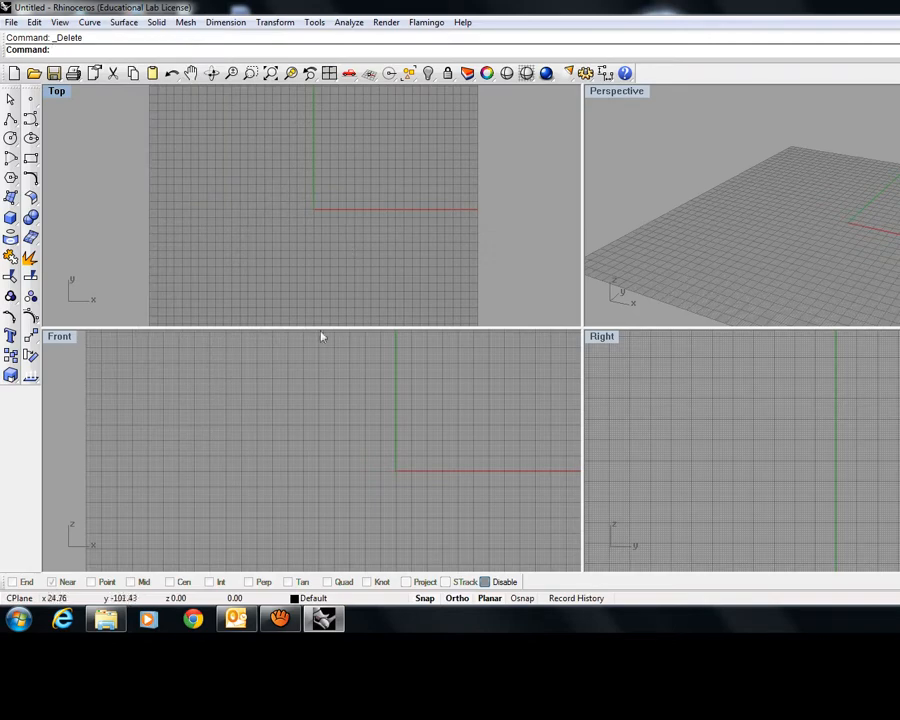
left_click(284, 622)
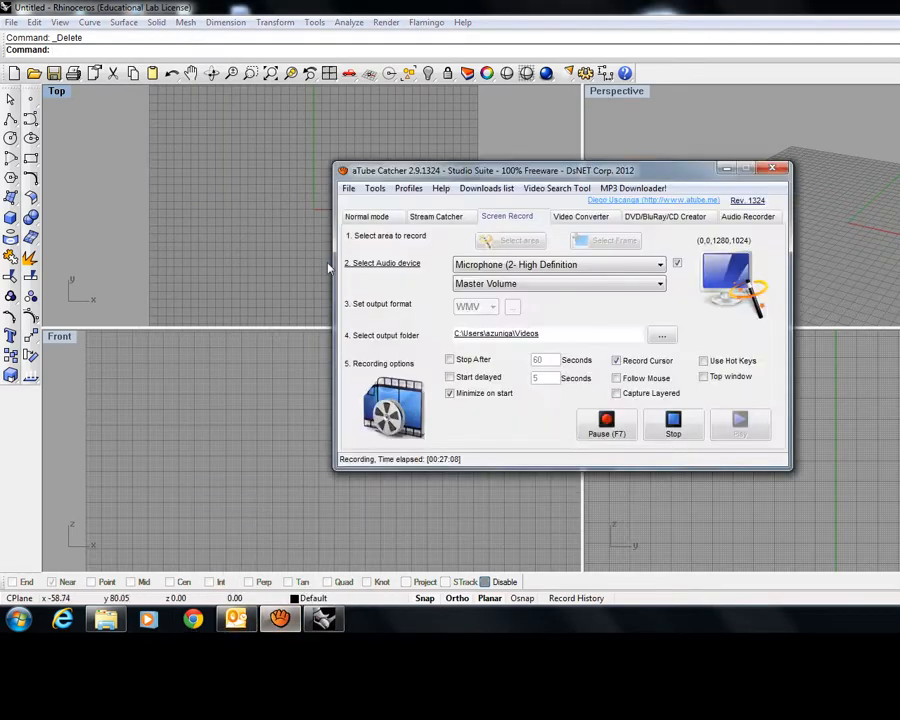